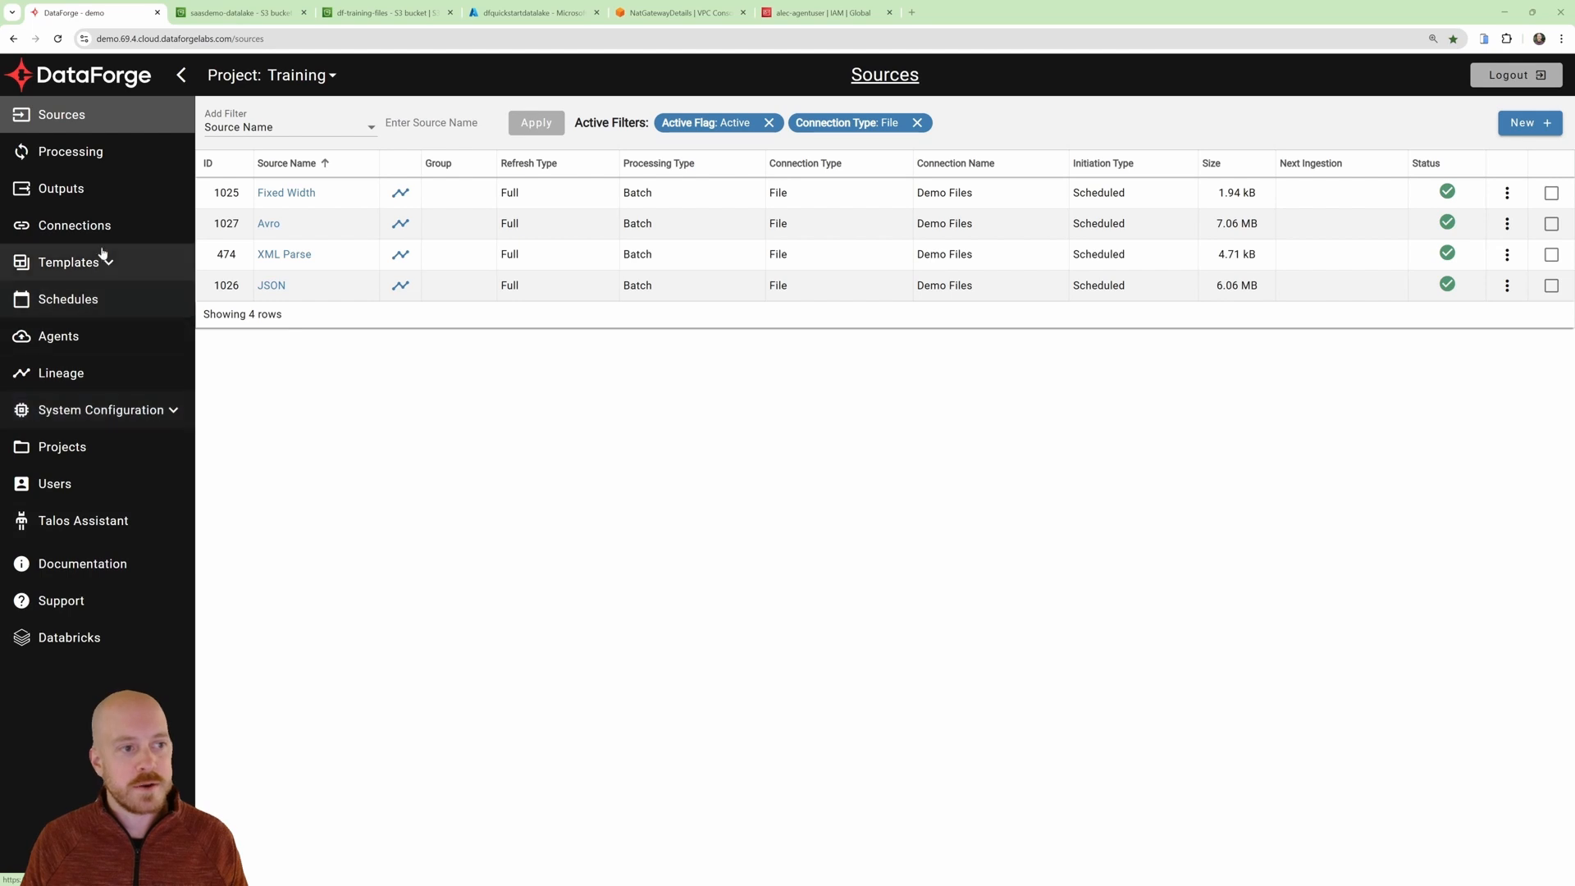
Create a new connection named S3 Demo Datalake with the description demo.
{"action": "left_click", "coordinate": [93, 228]}
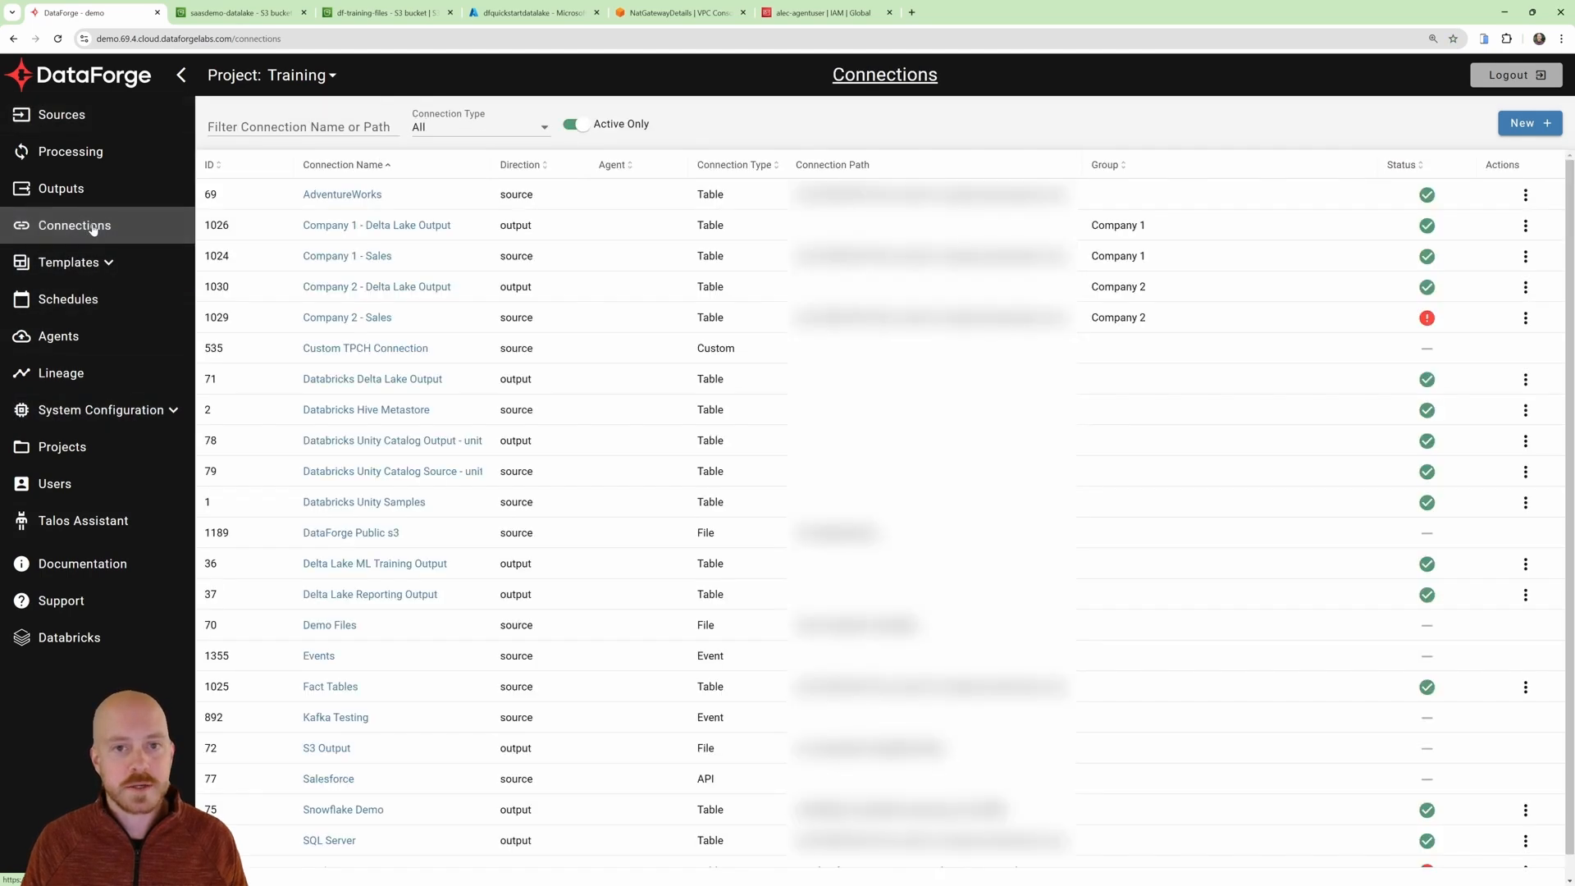
{"action": "left_click", "coordinate": [1525, 123]}
{"action": "left_click", "coordinate": [703, 216]}
{"action": "type", "text": "S"}
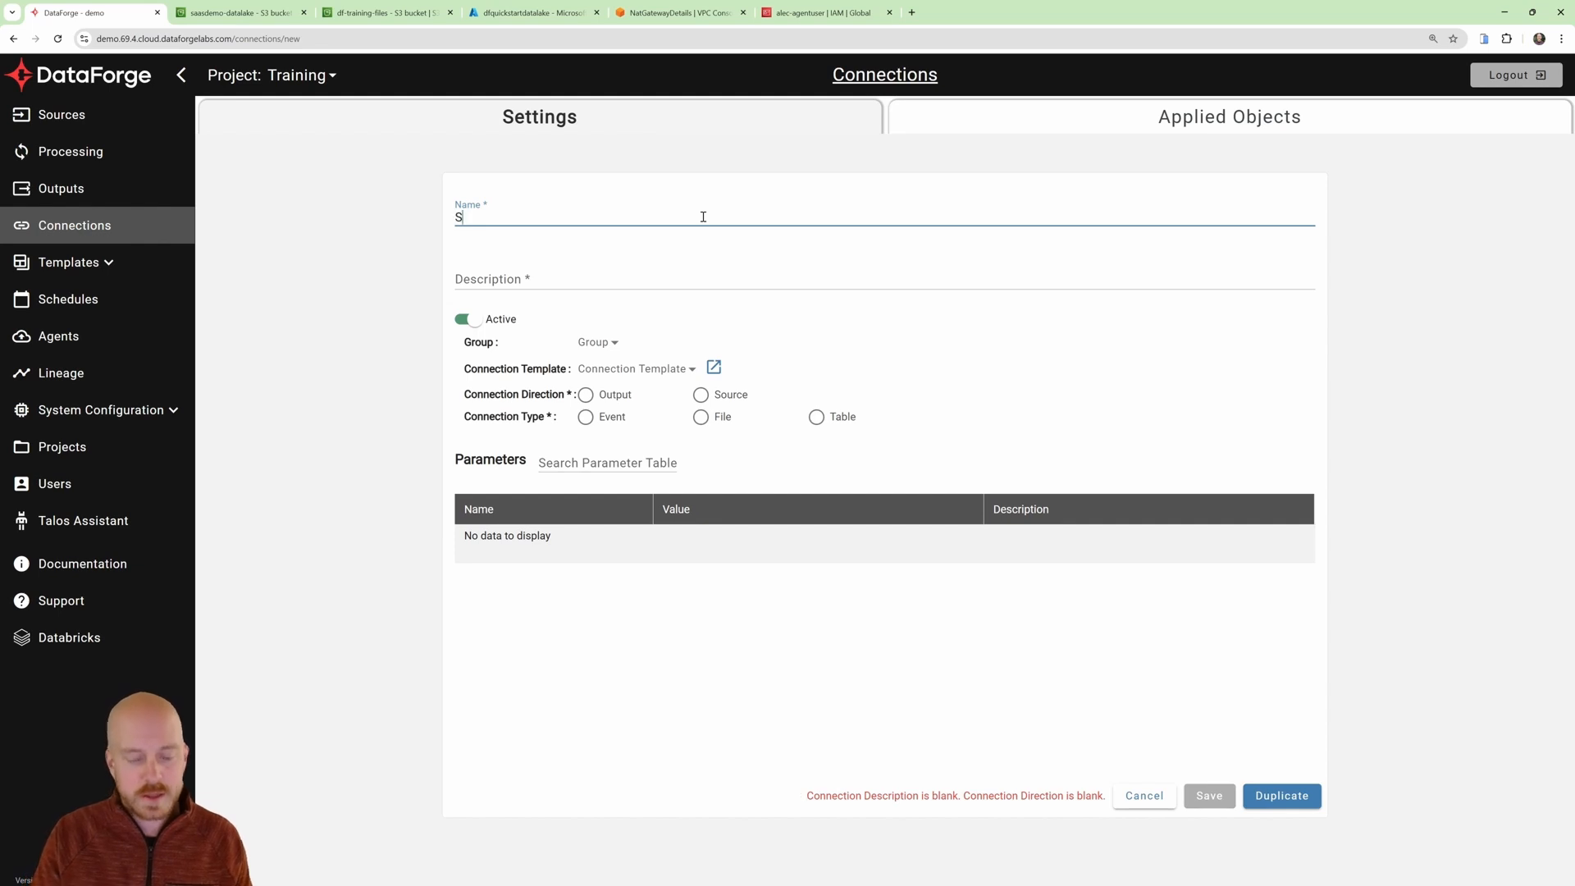
{"action": "type", "text": "3 Demo Datalake"}
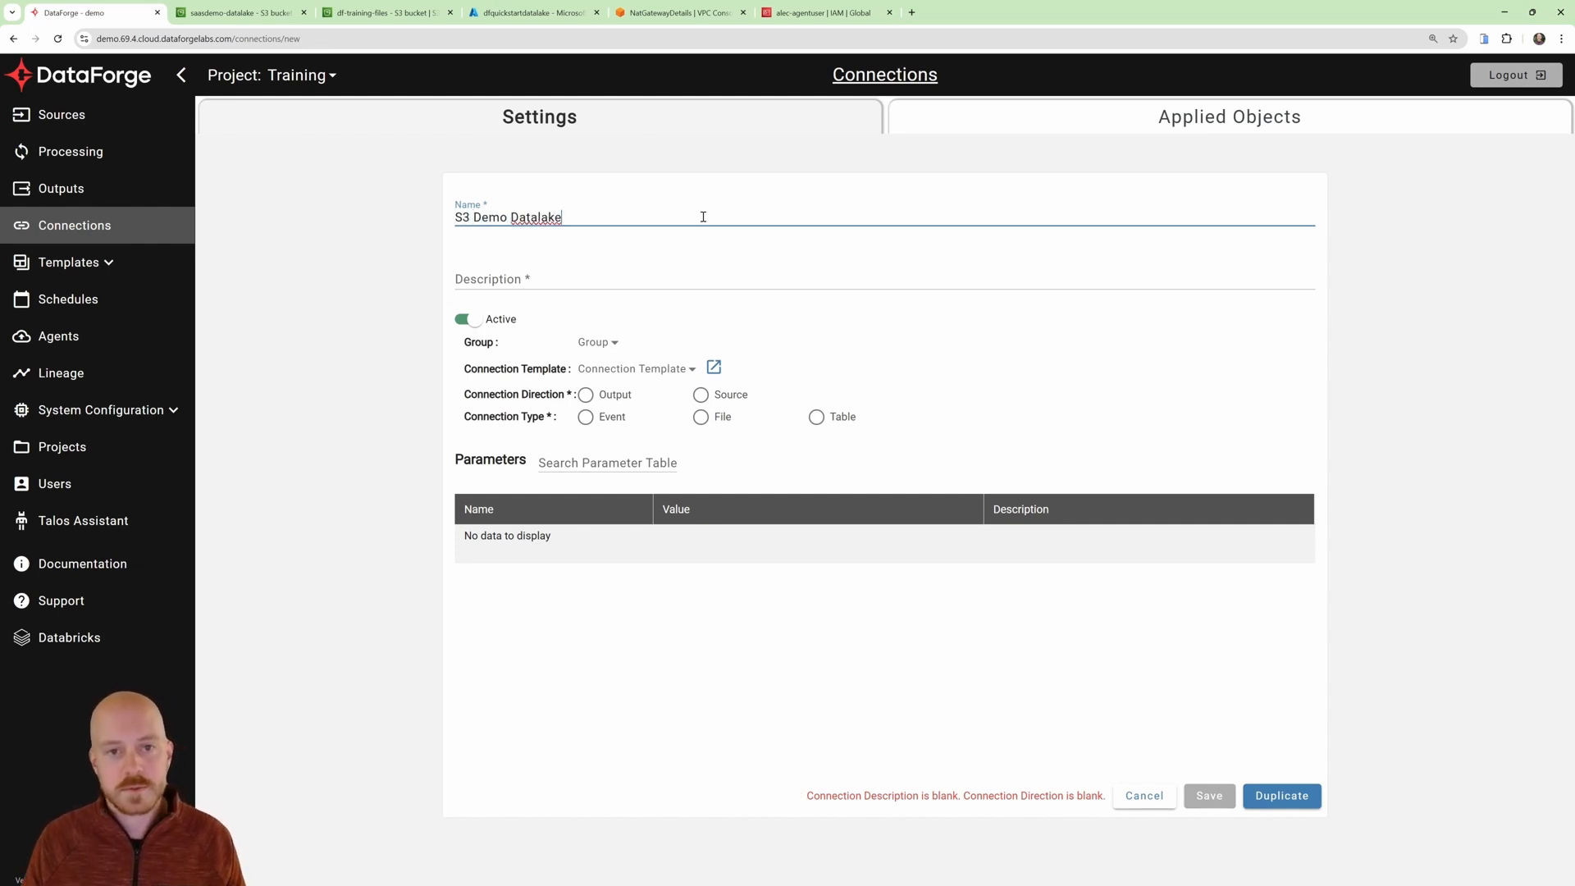
{"action": "left_click", "coordinate": [682, 276]}
{"action": "type", "text": "demo"}
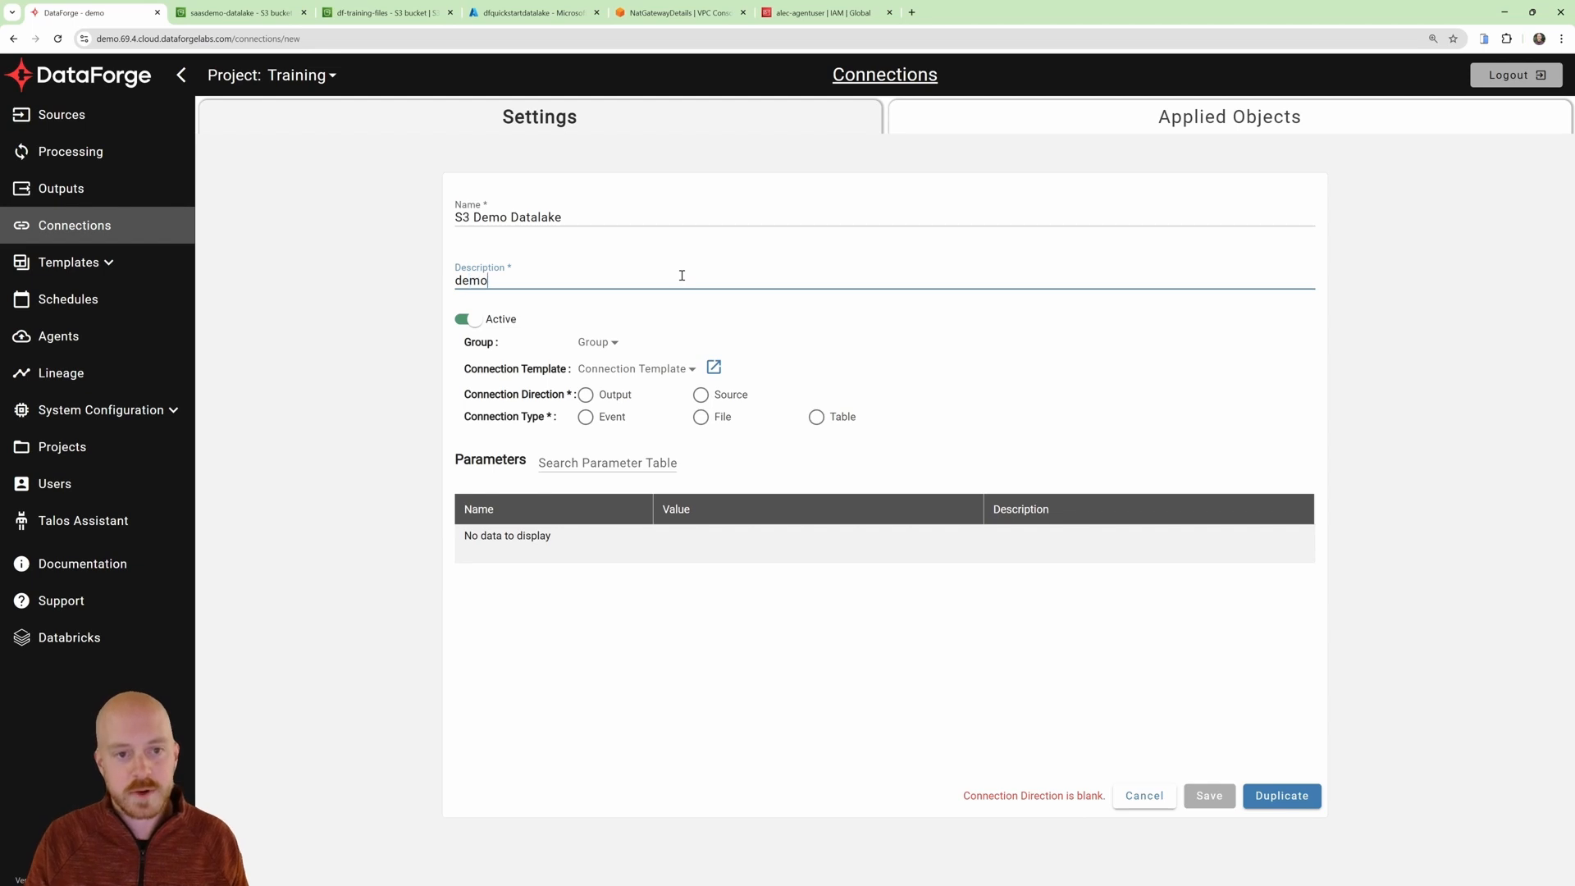
Configure the connection as a Source of type File with Amazon S3 as its storage technology.
{"action": "left_click", "coordinate": [732, 402]}
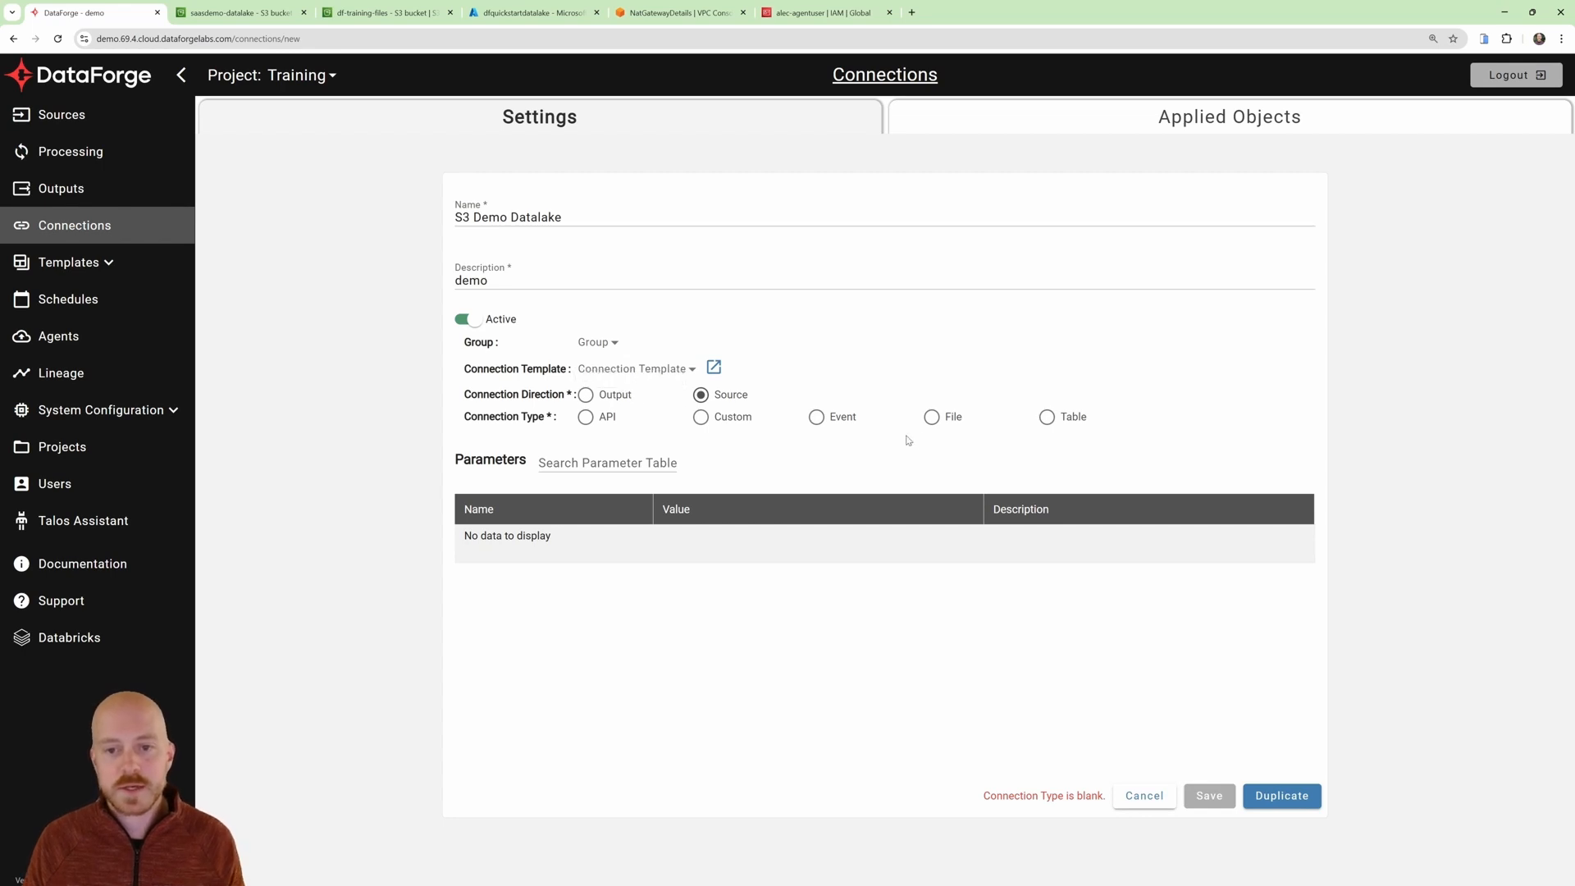
{"action": "left_click", "coordinate": [936, 421]}
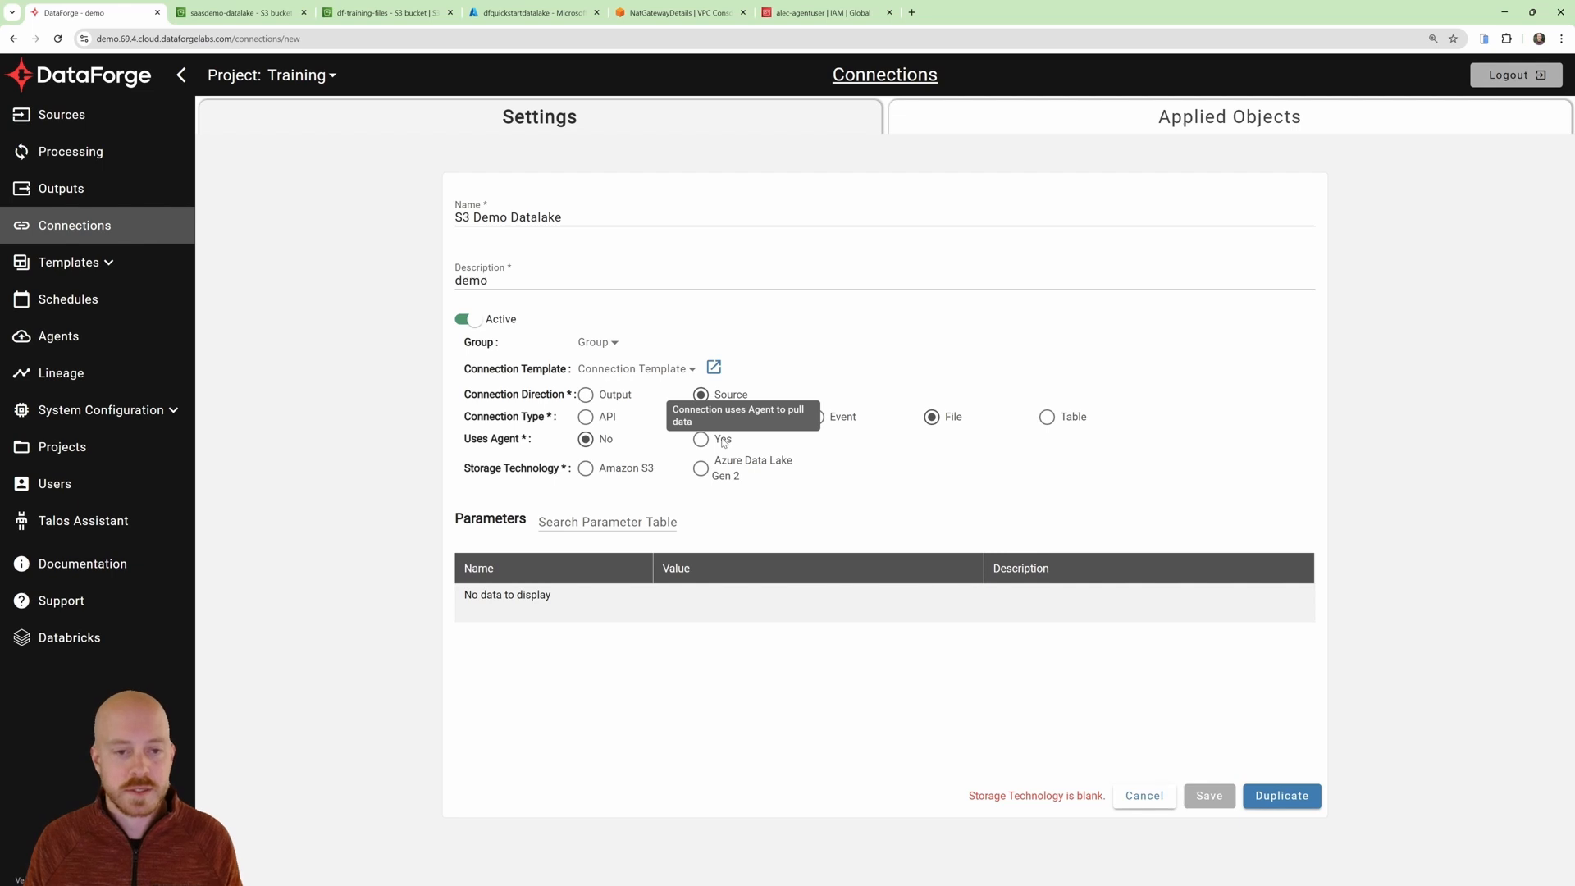
{"action": "left_click", "coordinate": [611, 471]}
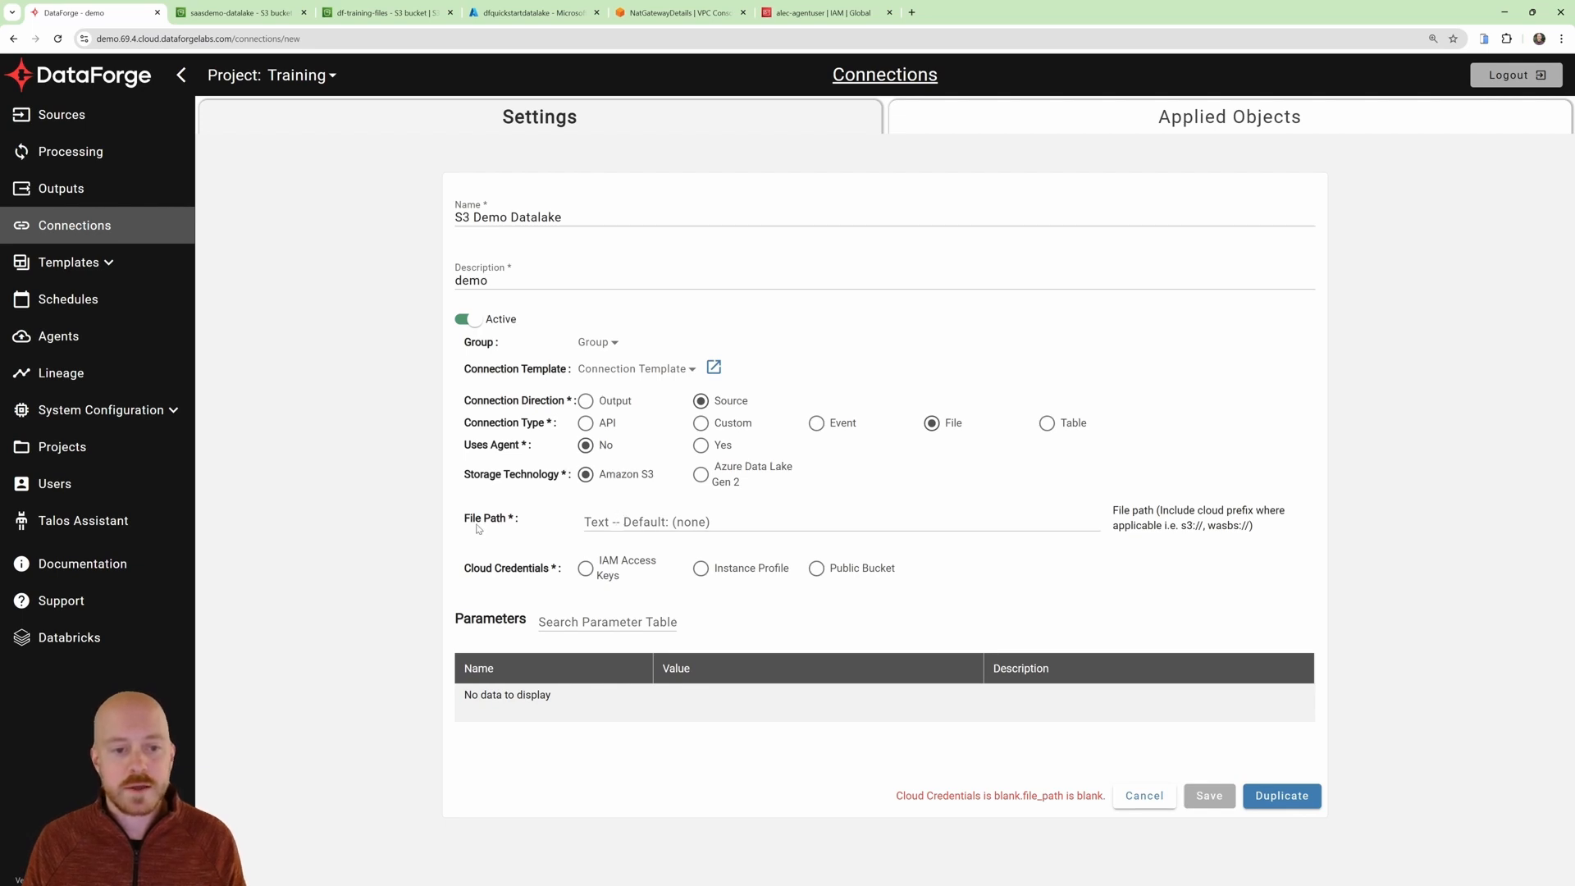
In the AWS S3 console, inspect inbox/customer_files in the saasdemo-datalake bucket and copy the S3 URI of the inbox folder.
{"action": "left_click", "coordinate": [246, 14]}
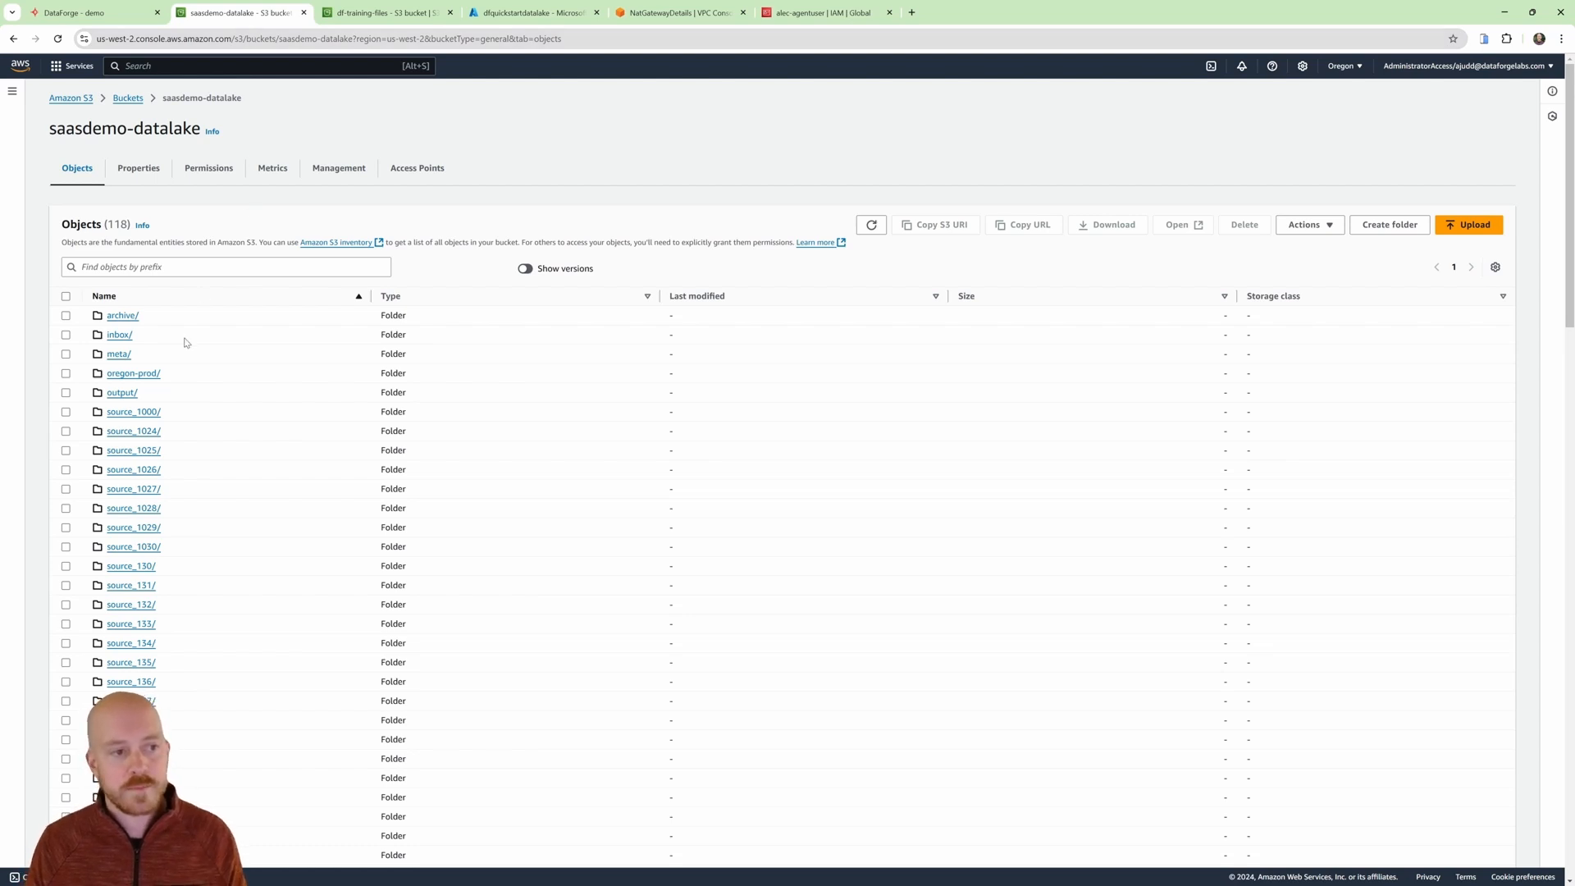
{"action": "key", "text": "ctrl+plus"}
{"action": "key", "text": "ctrl+plus"}
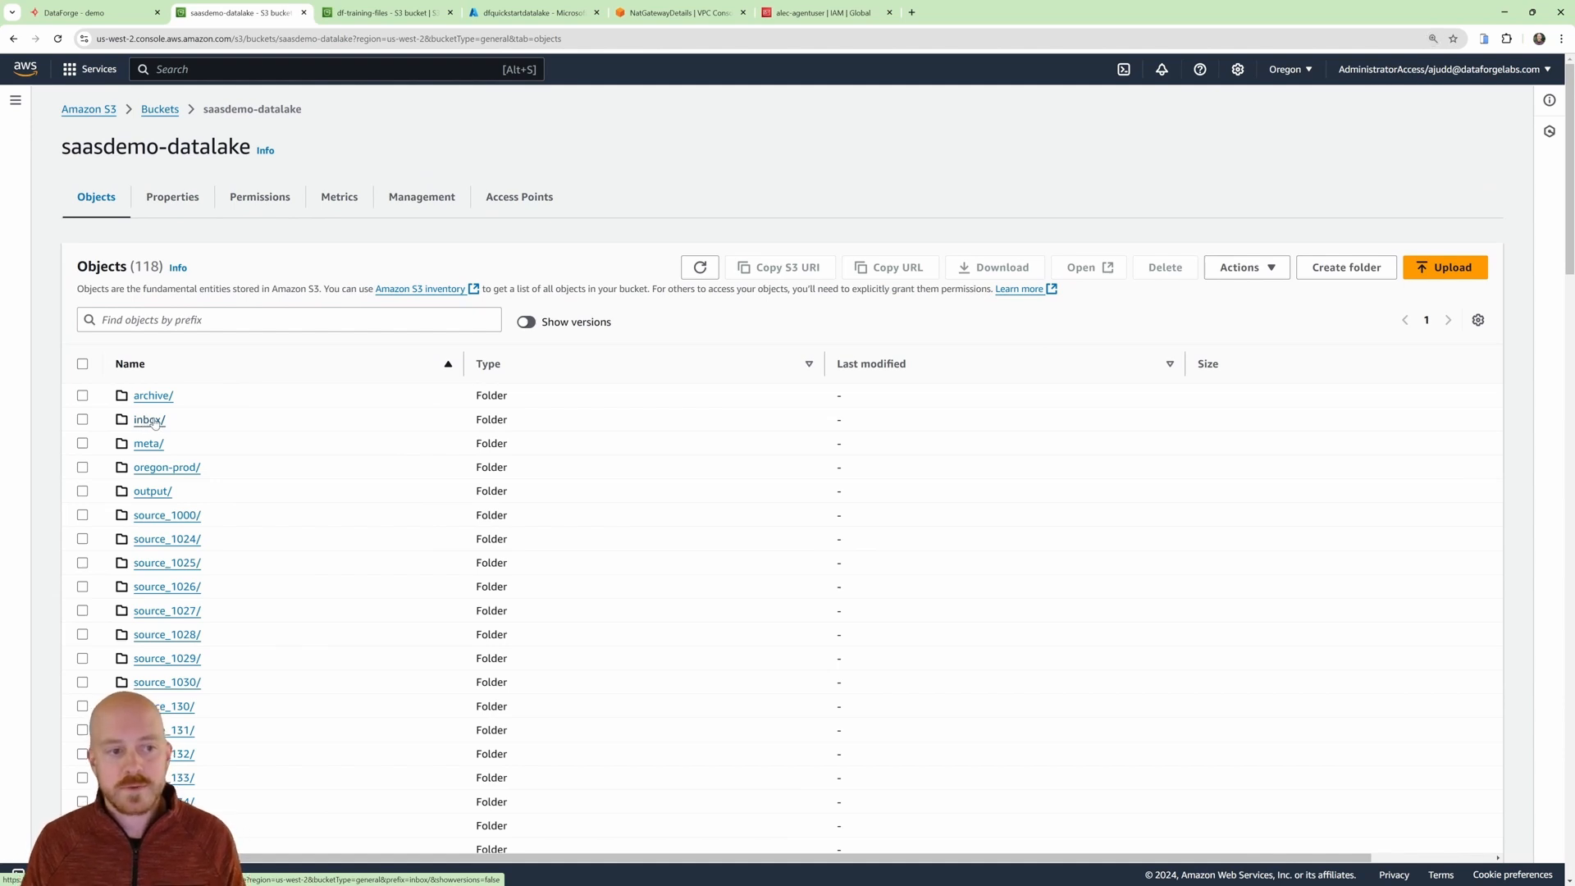
{"action": "left_click", "coordinate": [153, 420]}
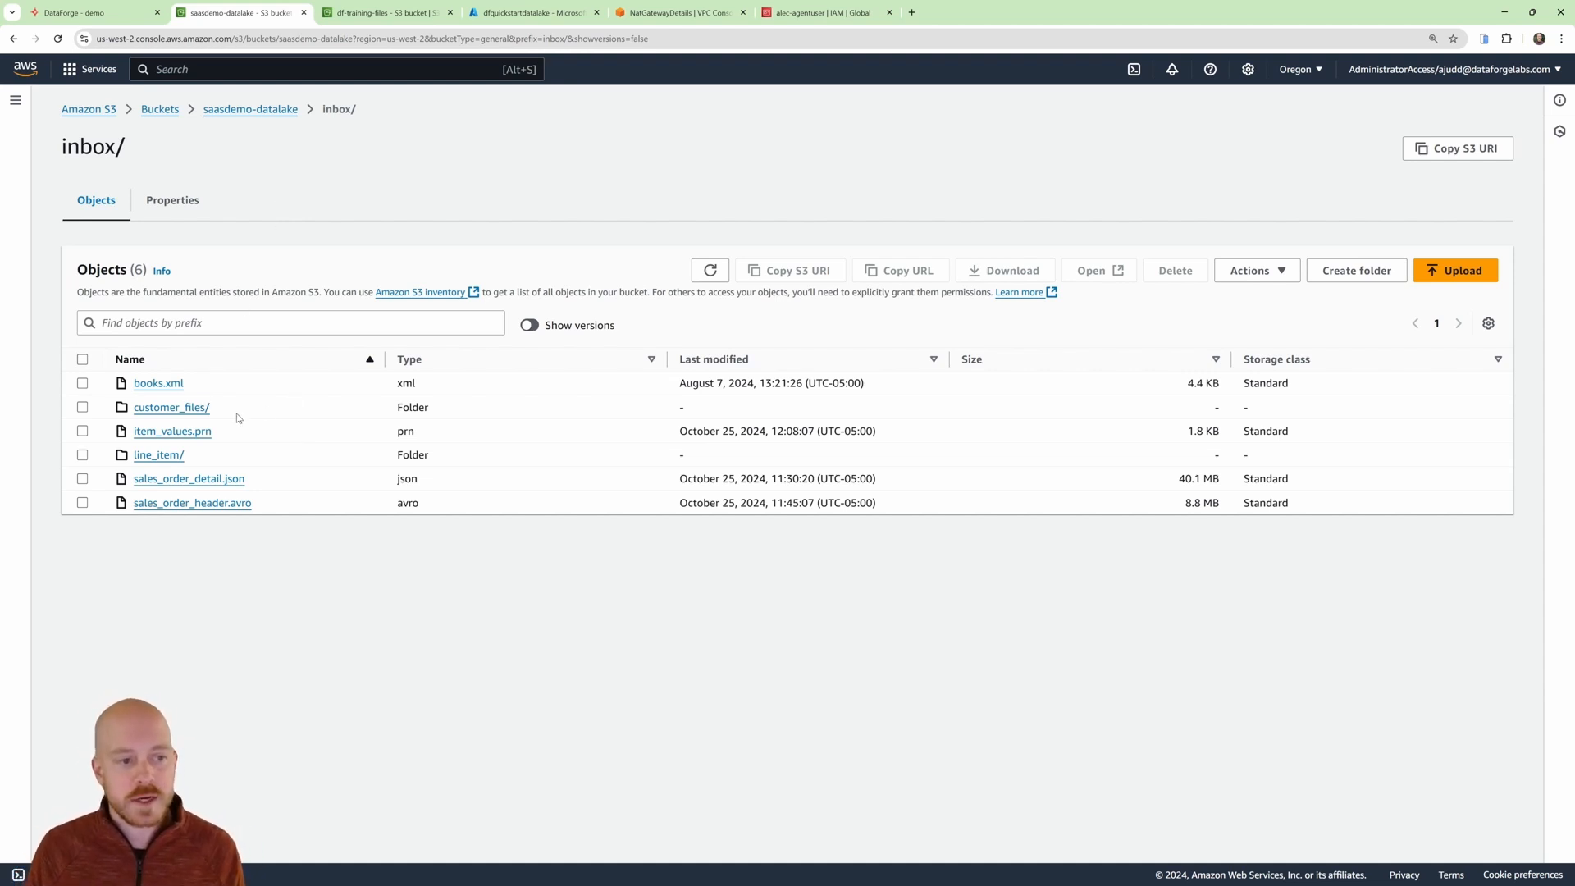
{"action": "left_click", "coordinate": [173, 410]}
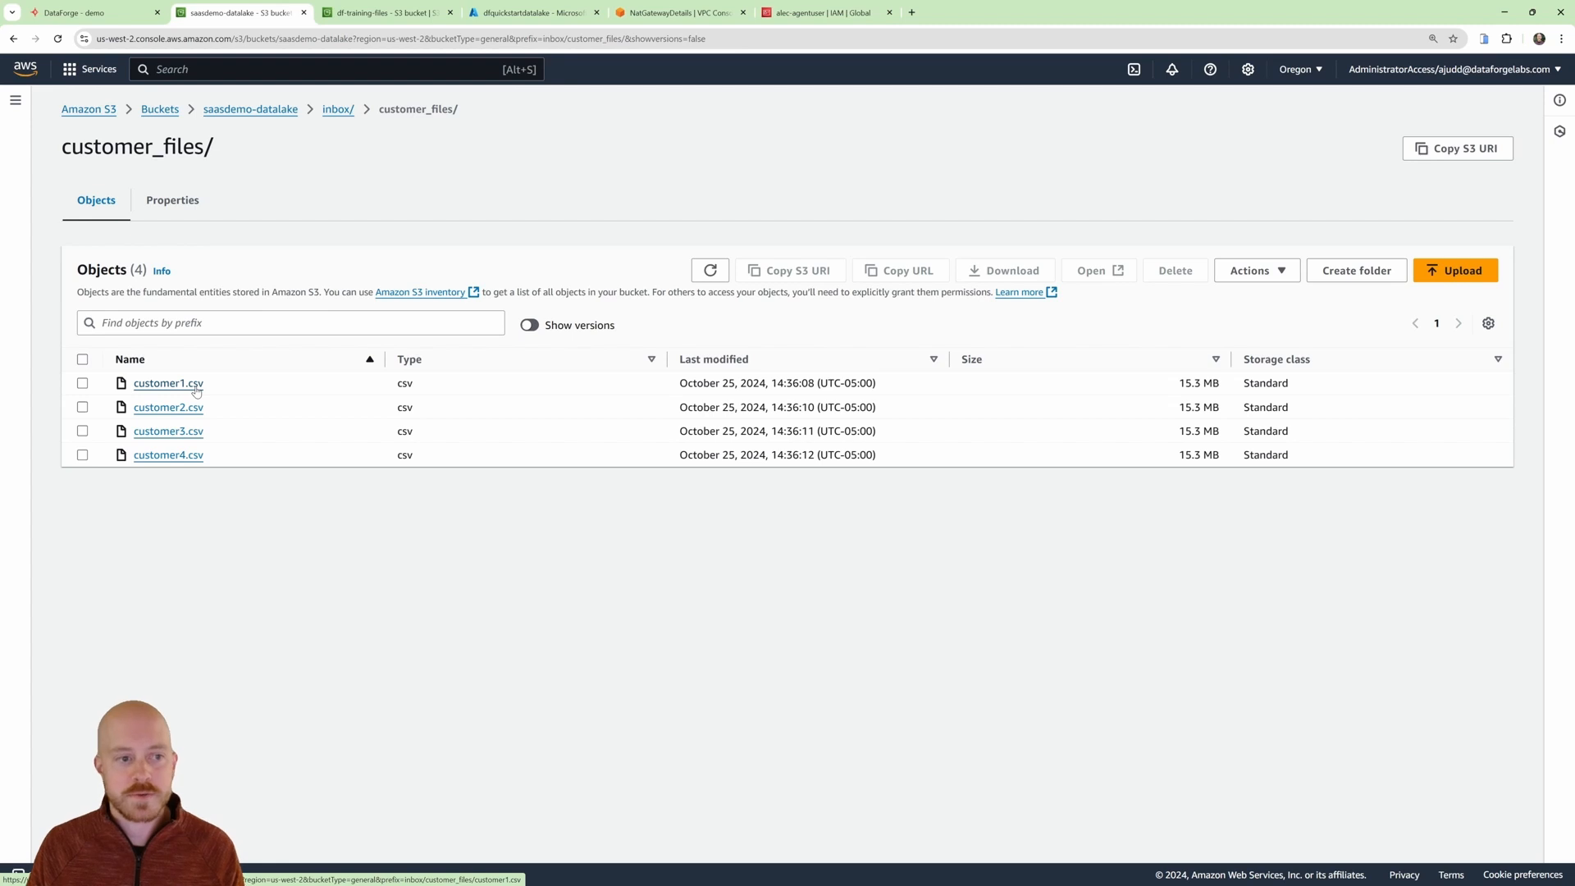
{"action": "left_click", "coordinate": [340, 111]}
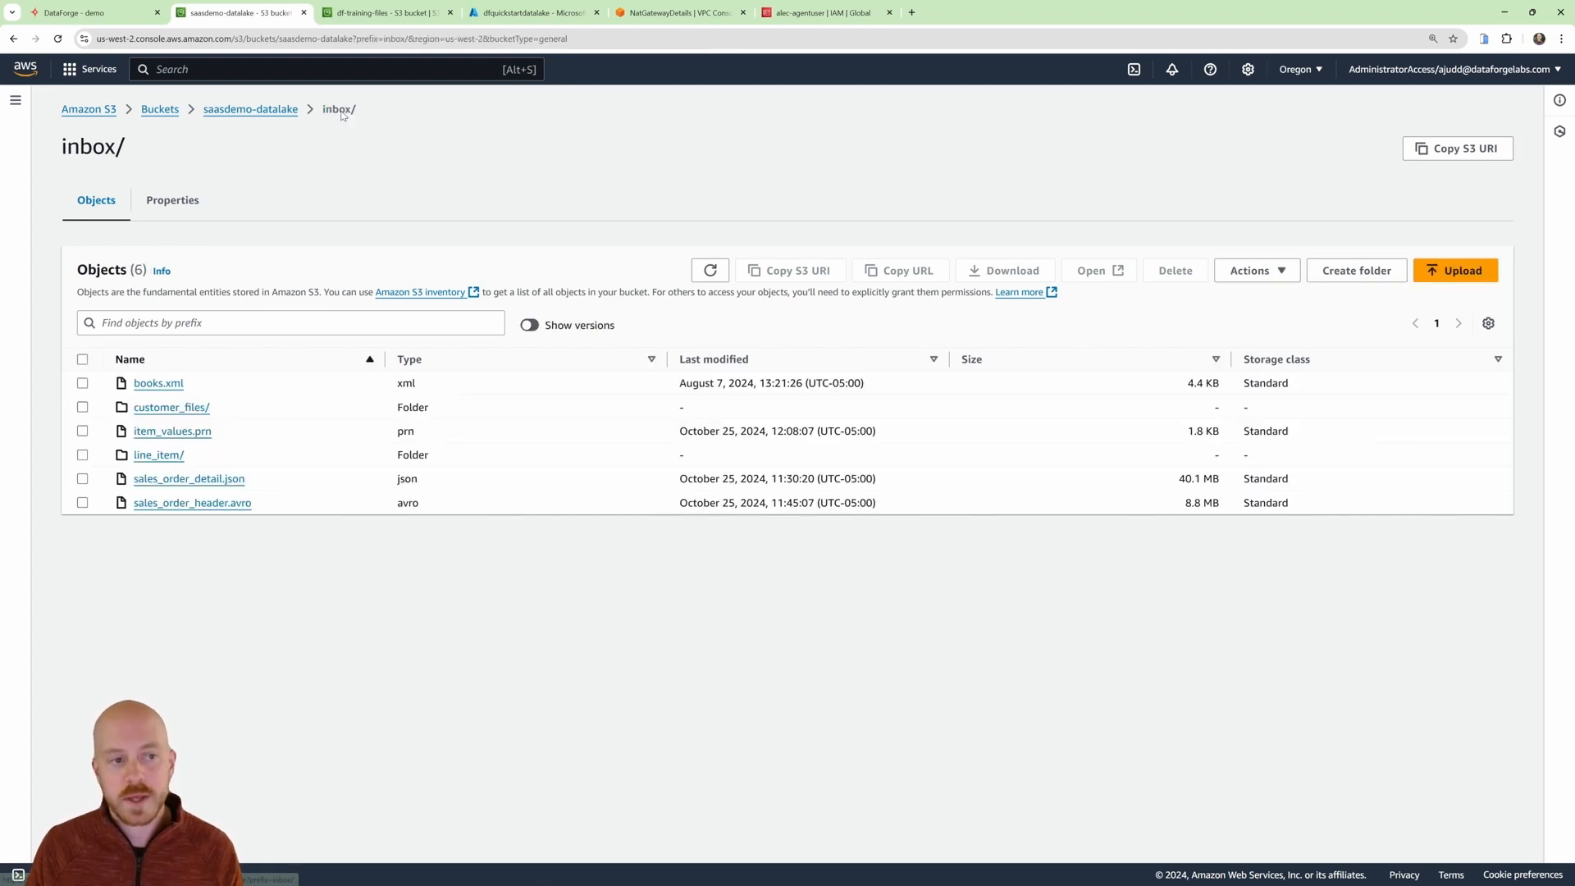
{"action": "left_click", "coordinate": [178, 211]}
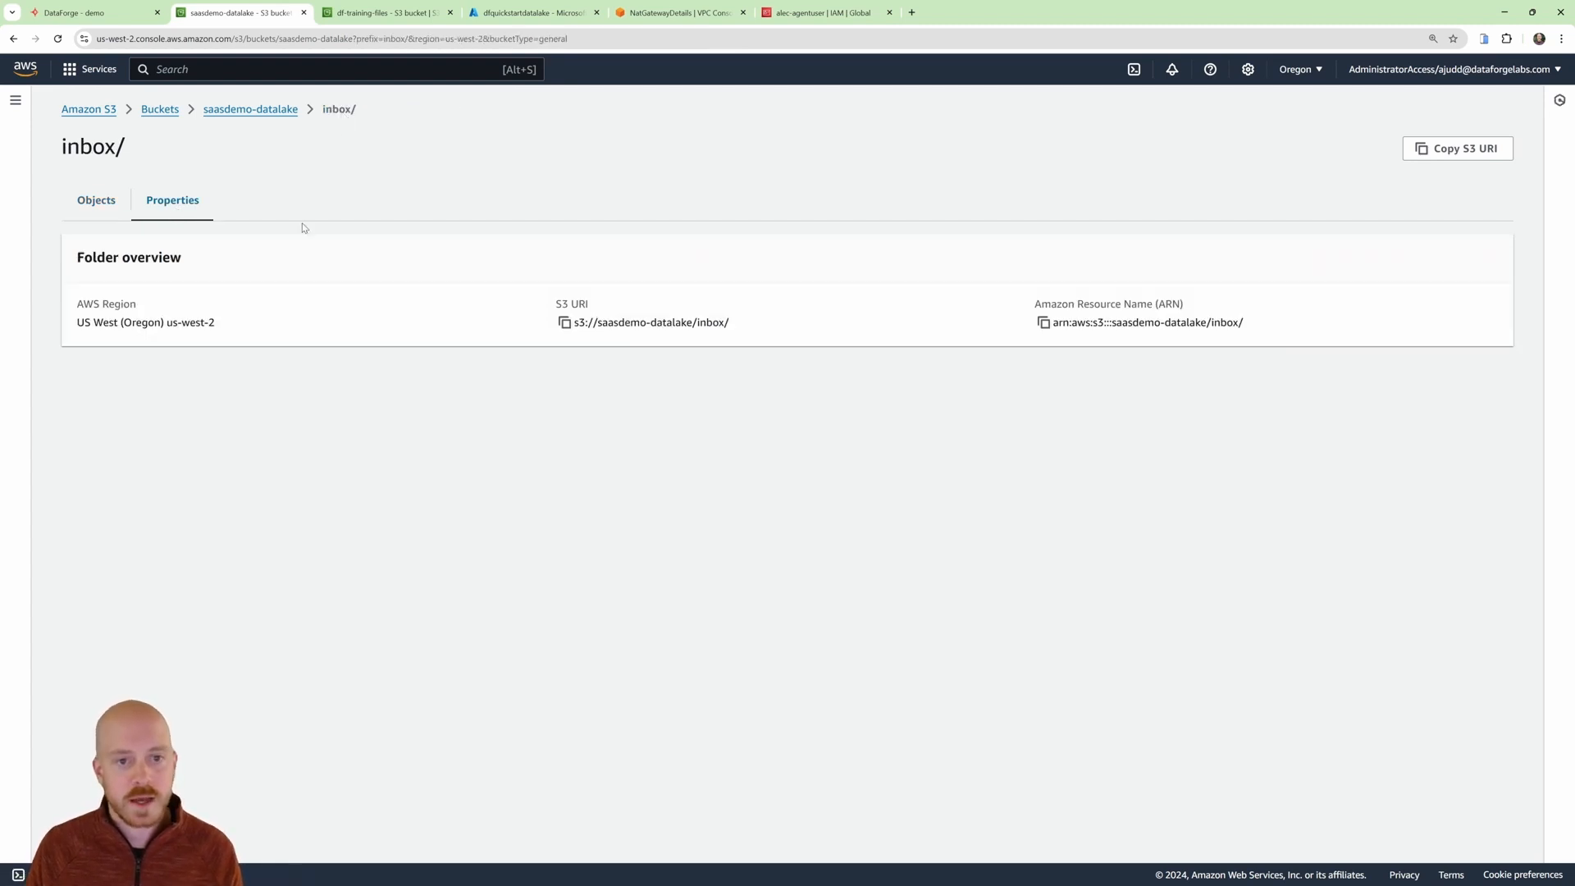
{"action": "left_click", "coordinate": [564, 322]}
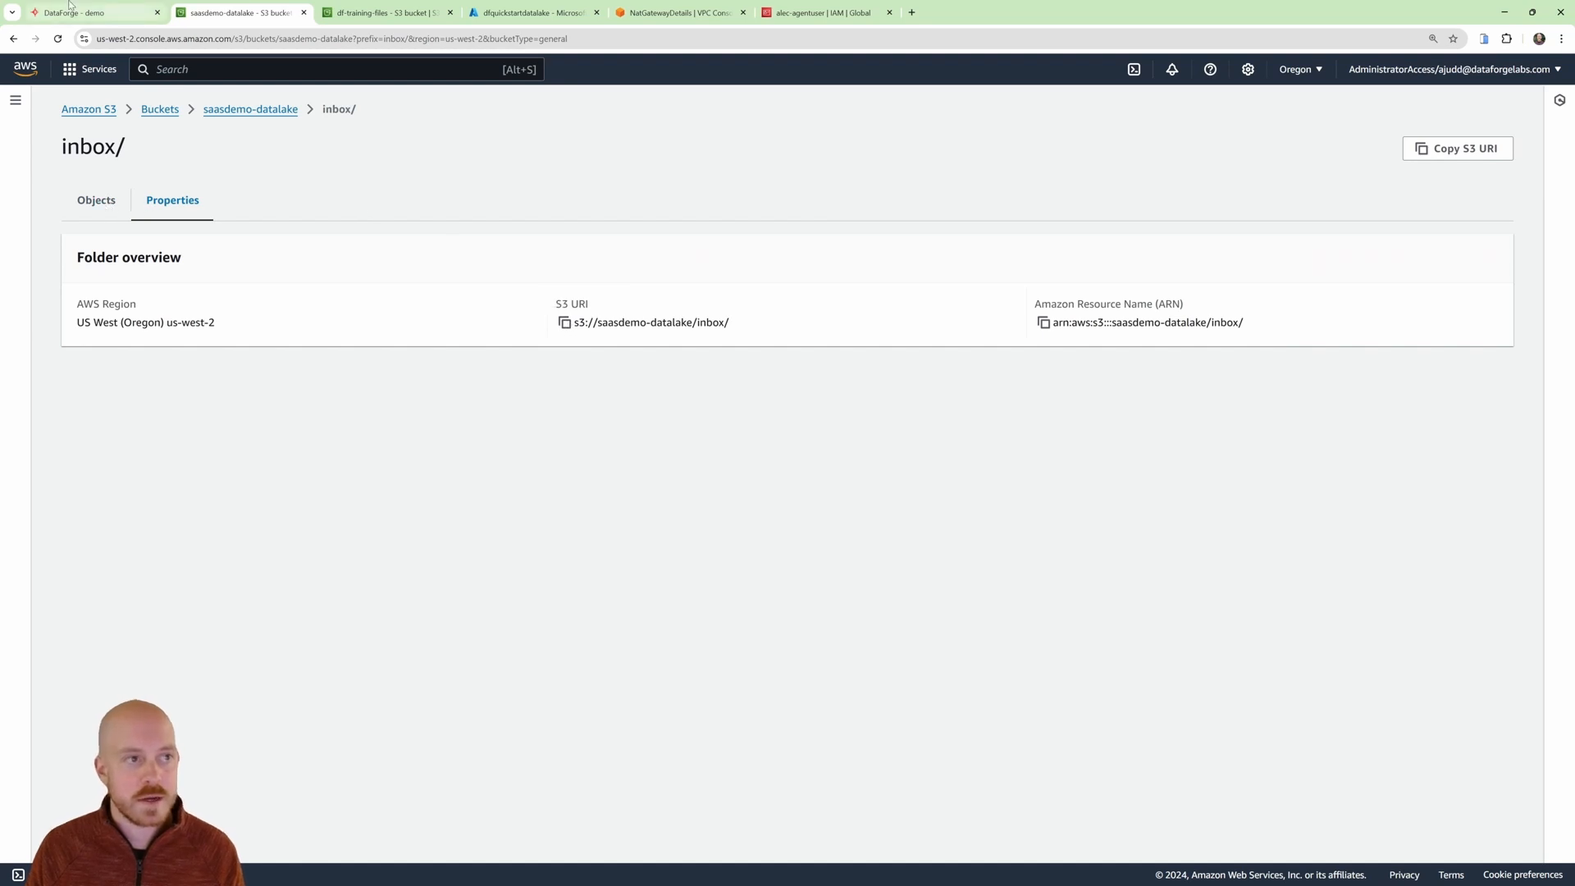
Back in DataForge, set the connection's file path to s3://saasdemo-datalake/ and save it with Instance Profile as the cloud credentials.
{"action": "left_click", "coordinate": [96, 10]}
{"action": "left_click", "coordinate": [738, 523]}
{"action": "key", "text": "ctrl+v"}
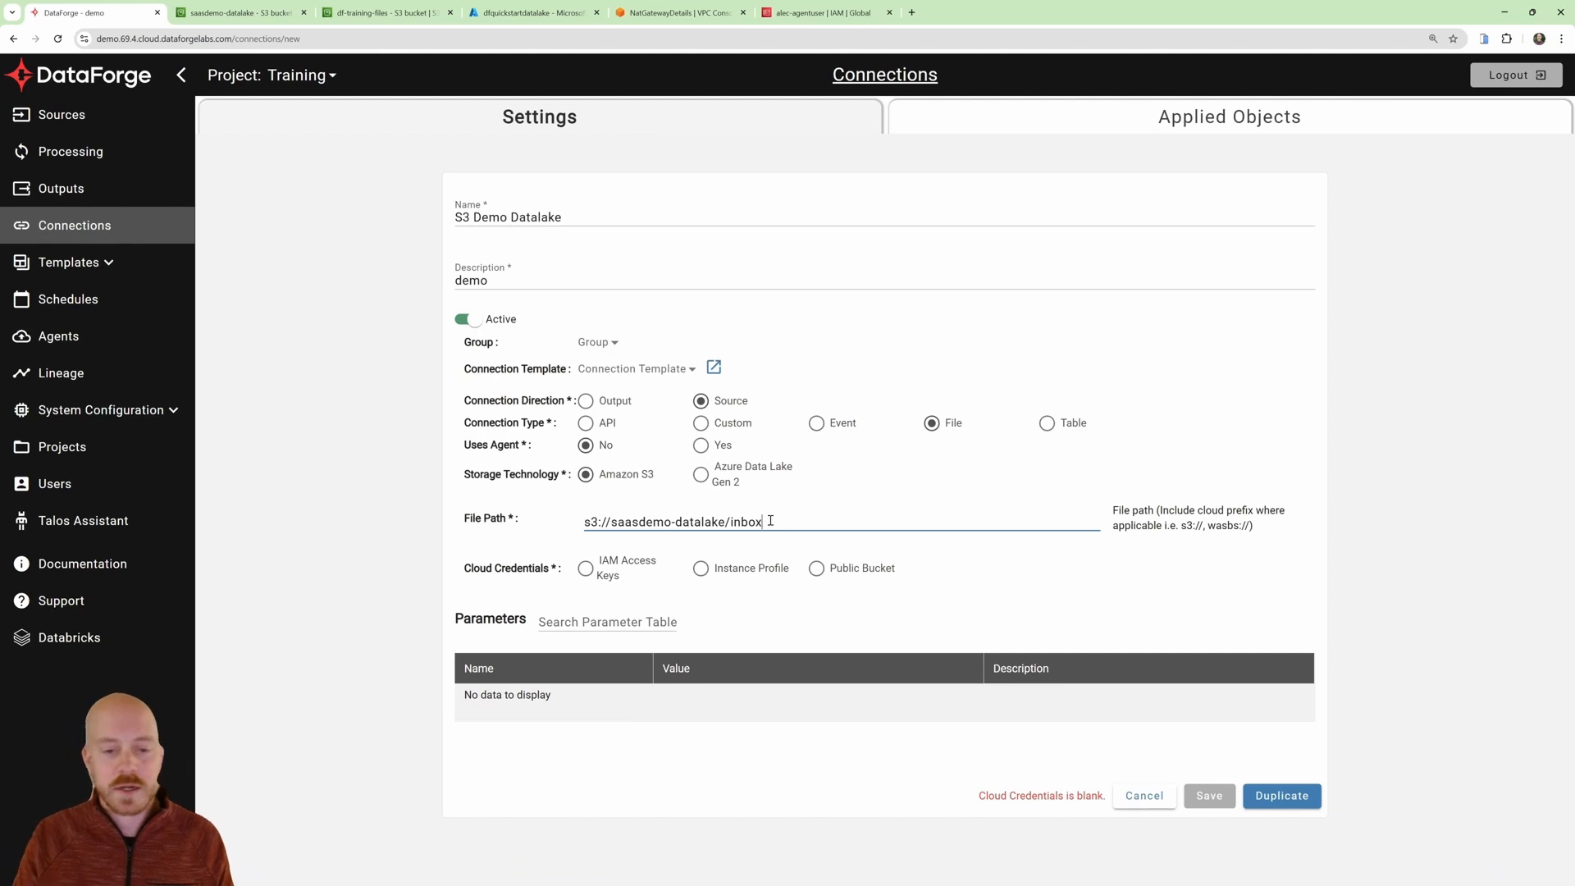
{"action": "key", "text": "BackSpace"}
{"action": "key", "text": "BackSpace"}
{"action": "key", "text": "BackSpace"}
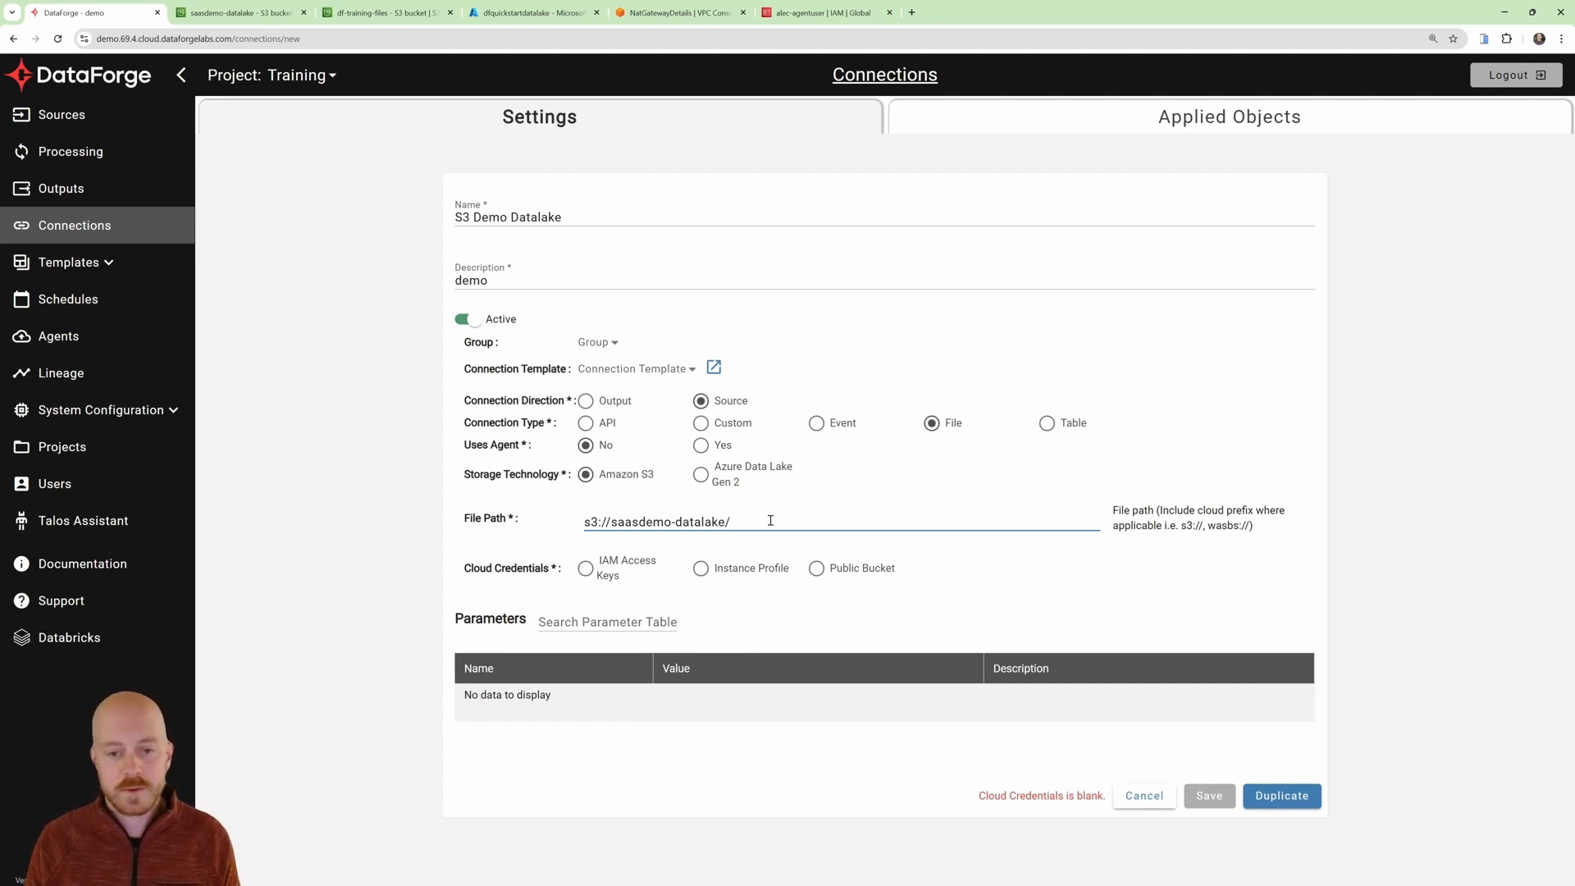
{"action": "left_click", "coordinate": [724, 569]}
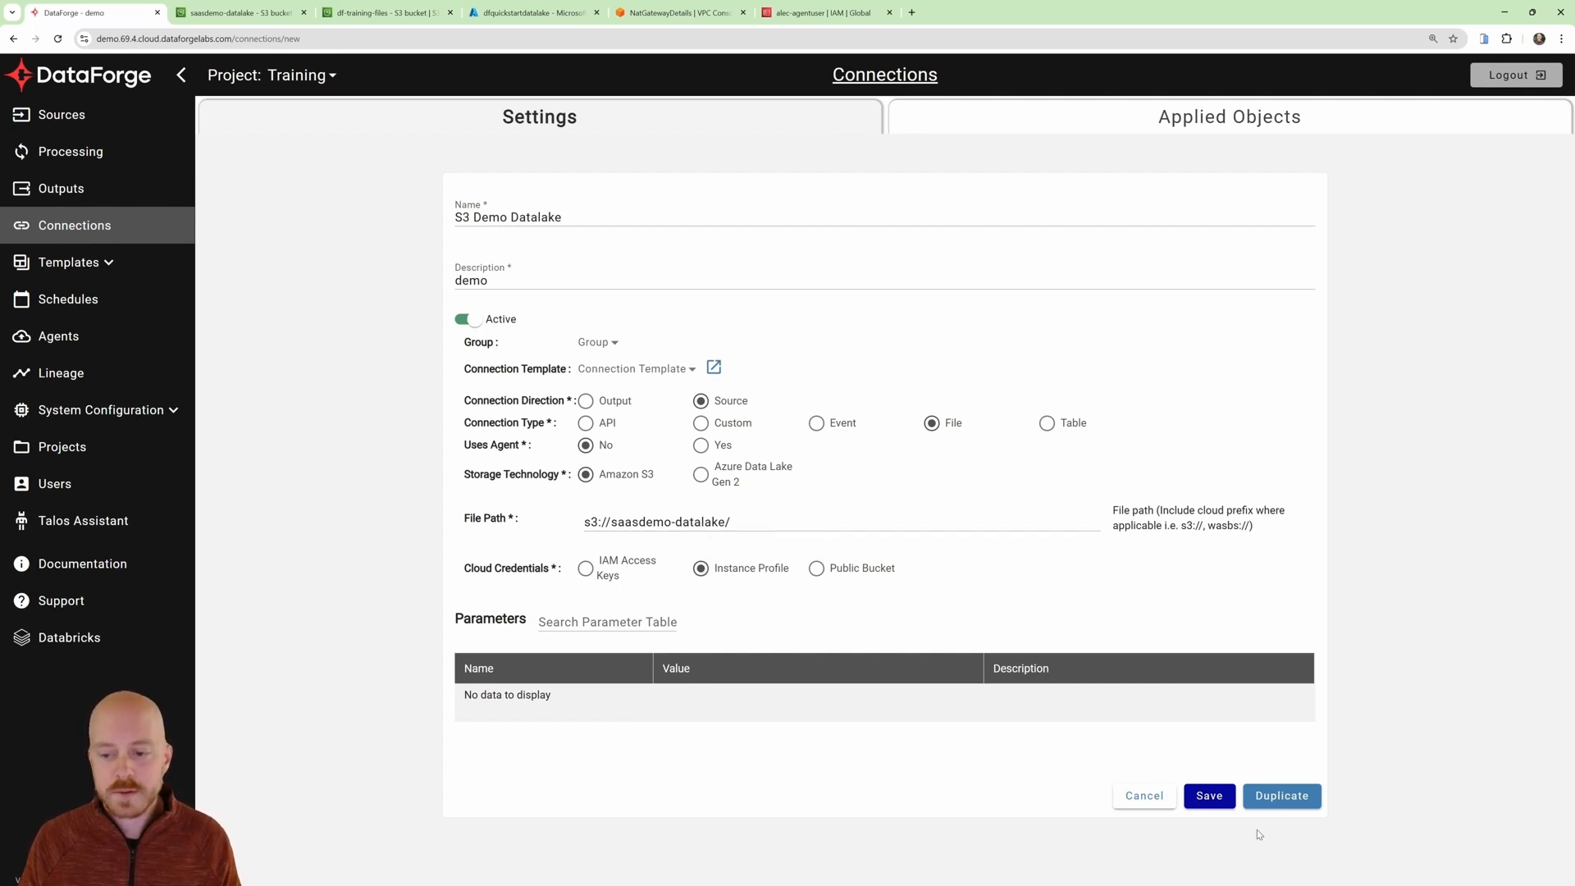
{"action": "left_click", "coordinate": [1209, 797]}
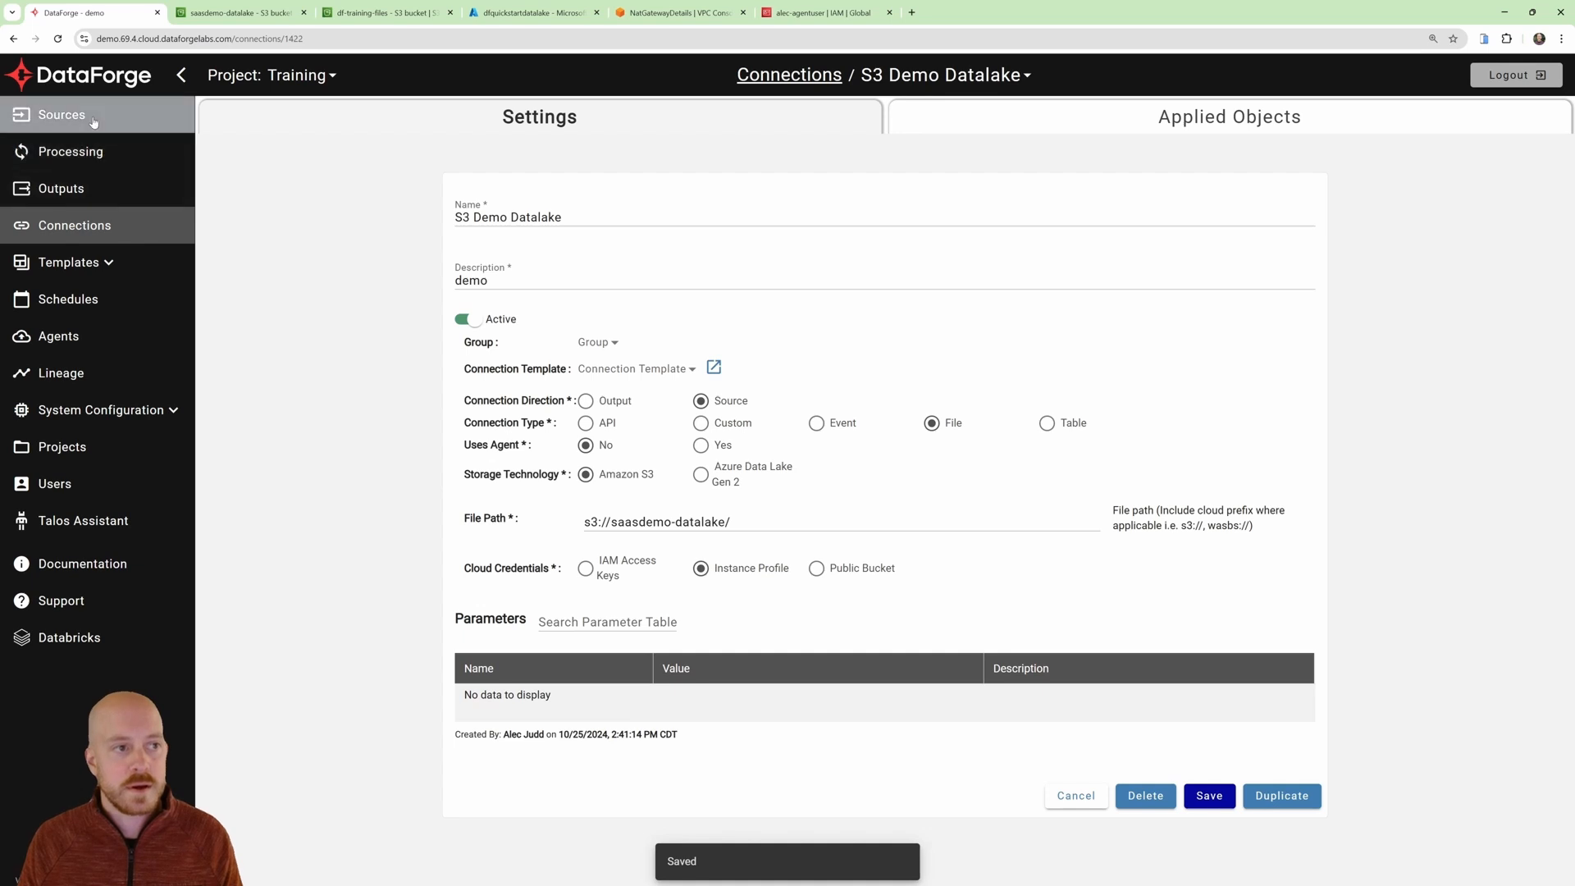
Create a new source named Customer Files with the description demo.
{"action": "left_click", "coordinate": [92, 121]}
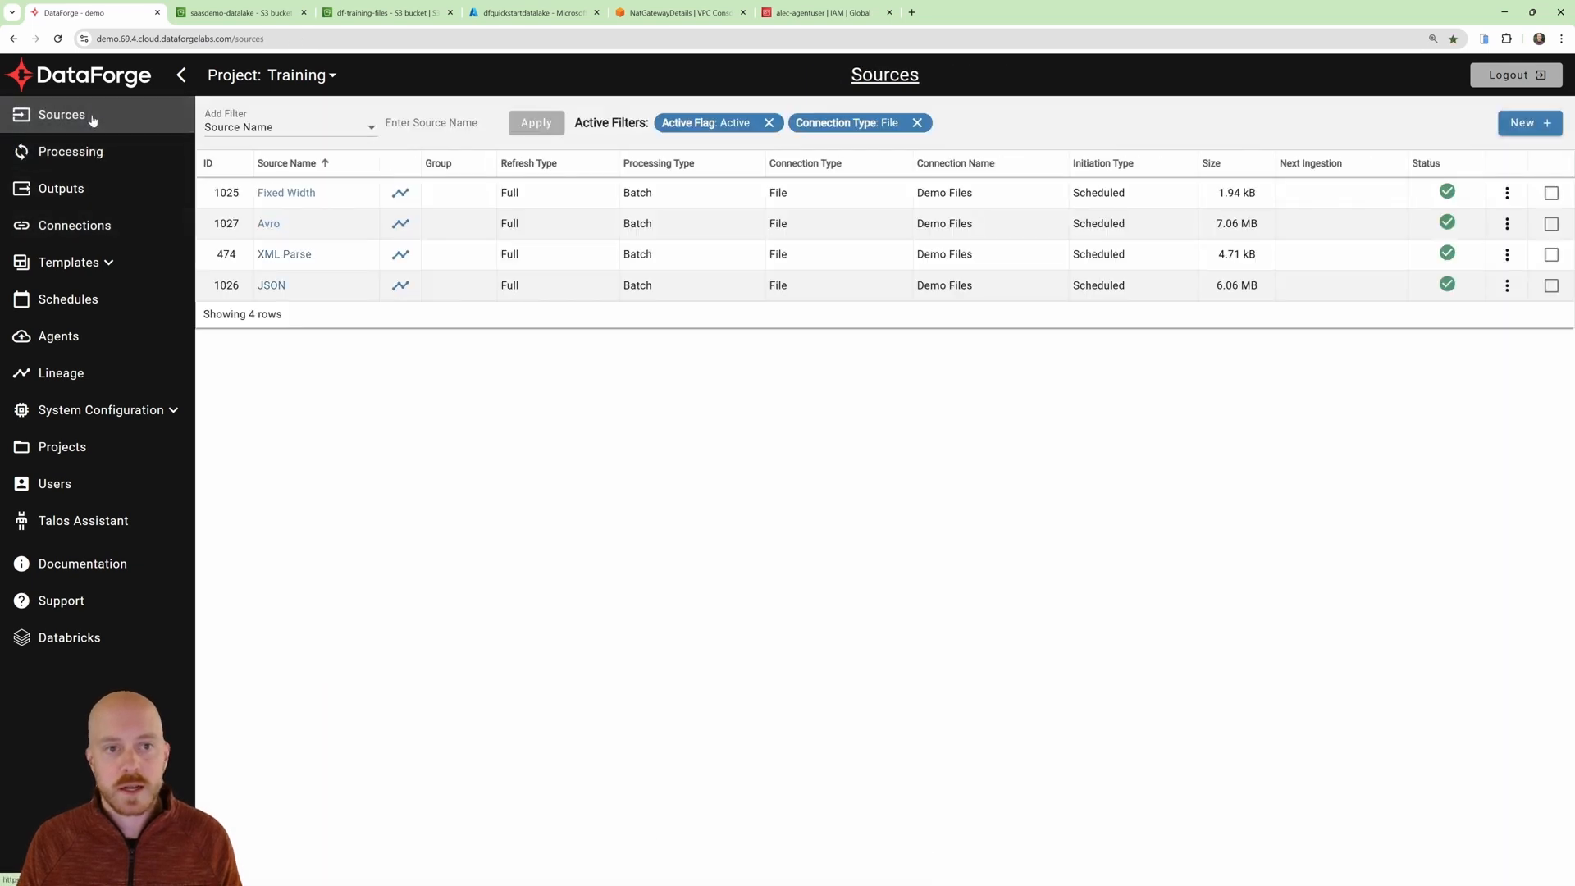
{"action": "left_click", "coordinate": [1515, 123]}
{"action": "left_click", "coordinate": [548, 212]}
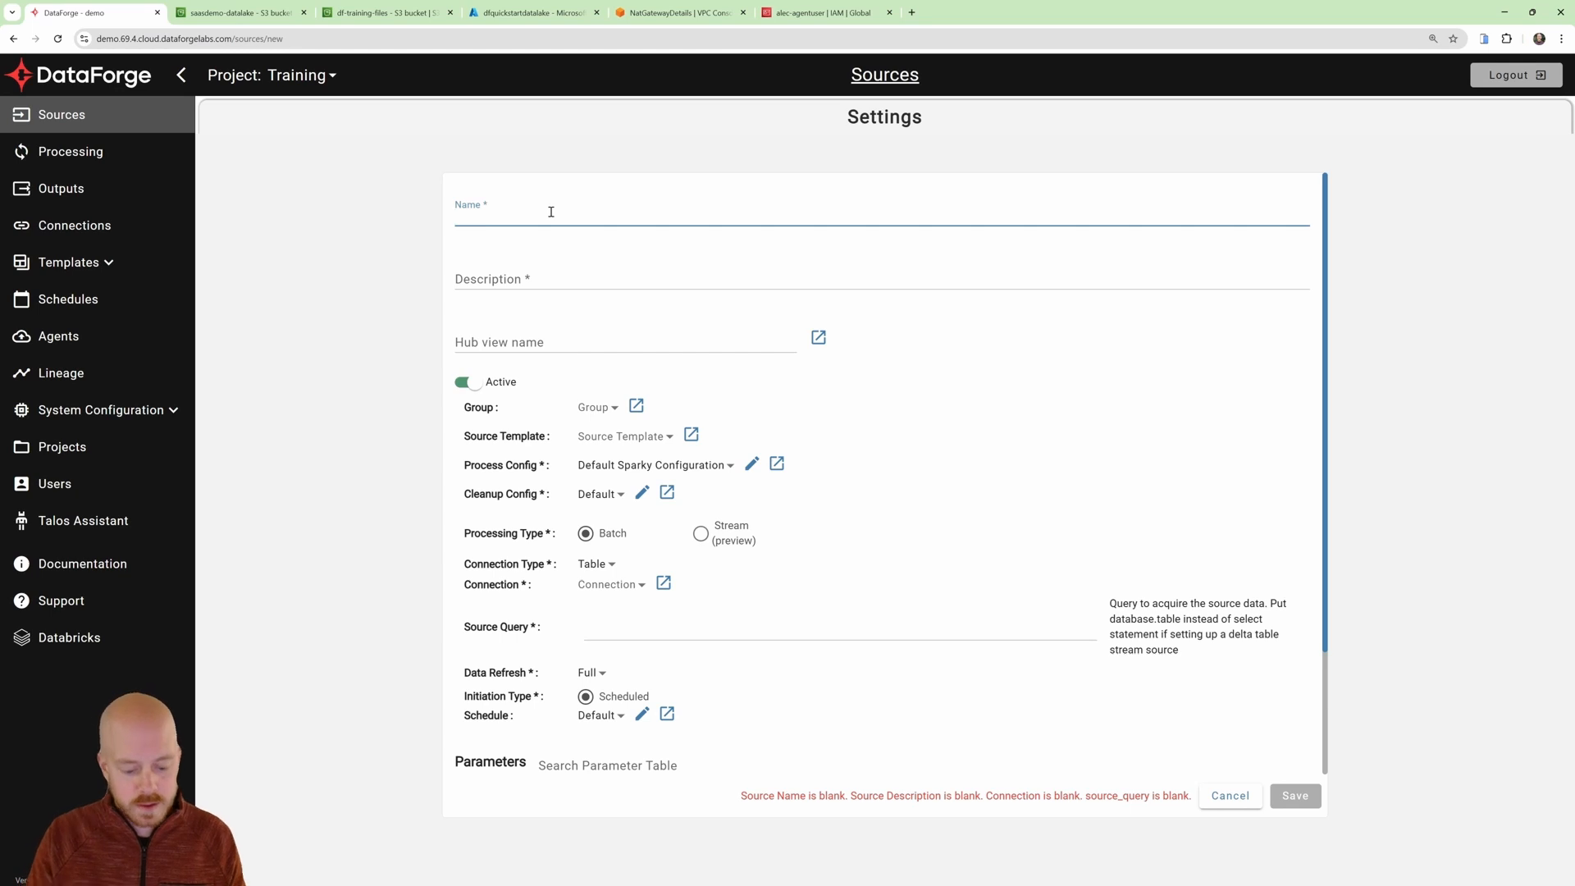
{"action": "type", "text": "Customer Files"}
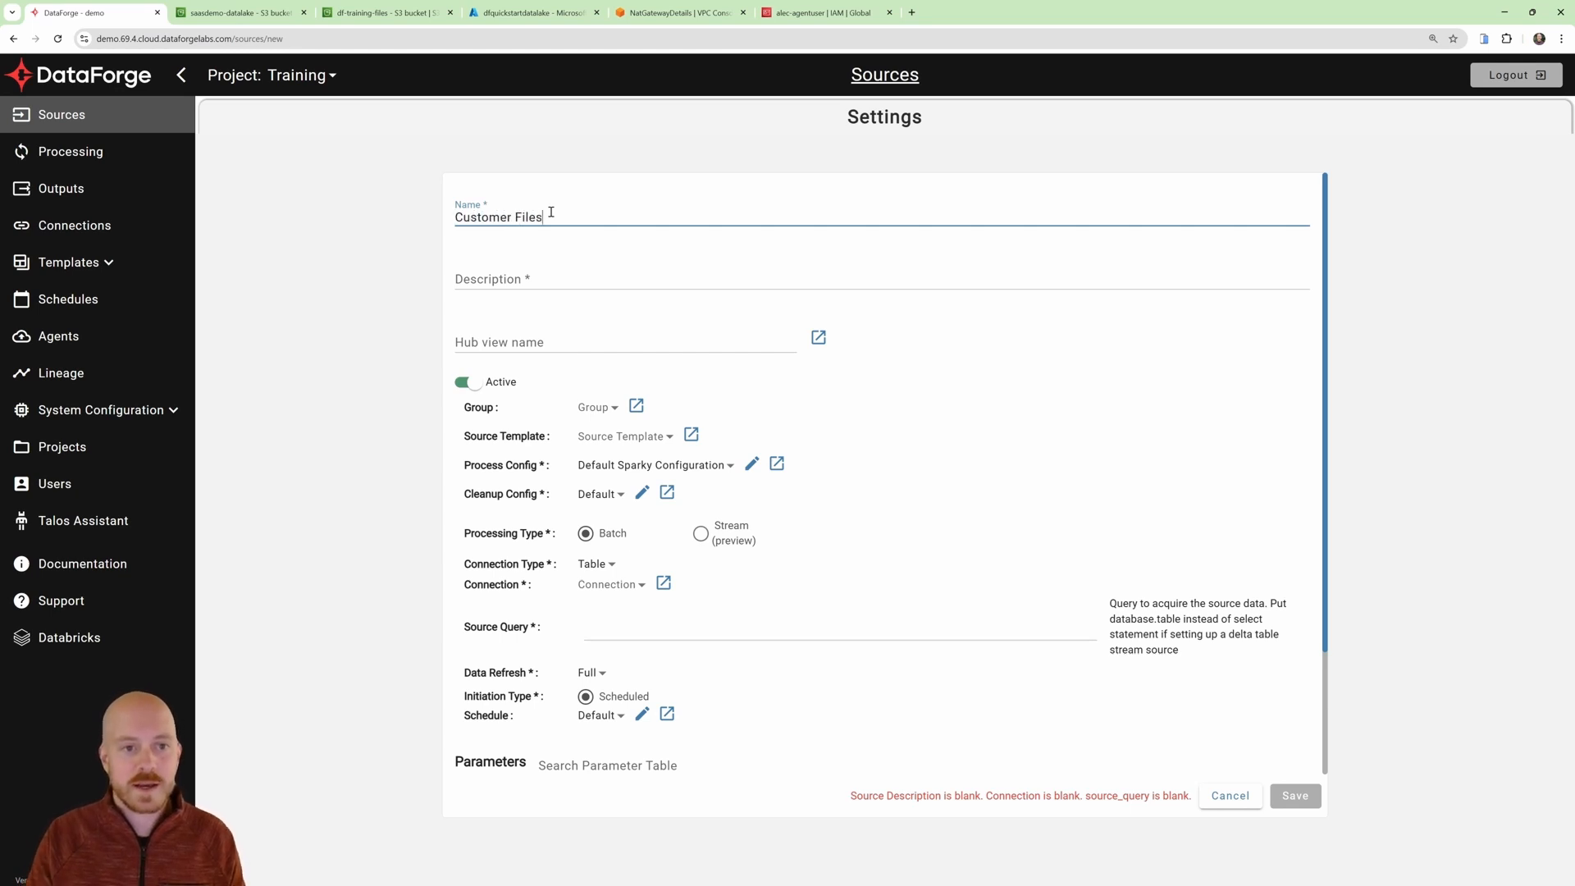
{"action": "left_click", "coordinate": [586, 271]}
{"action": "type", "text": "de"}
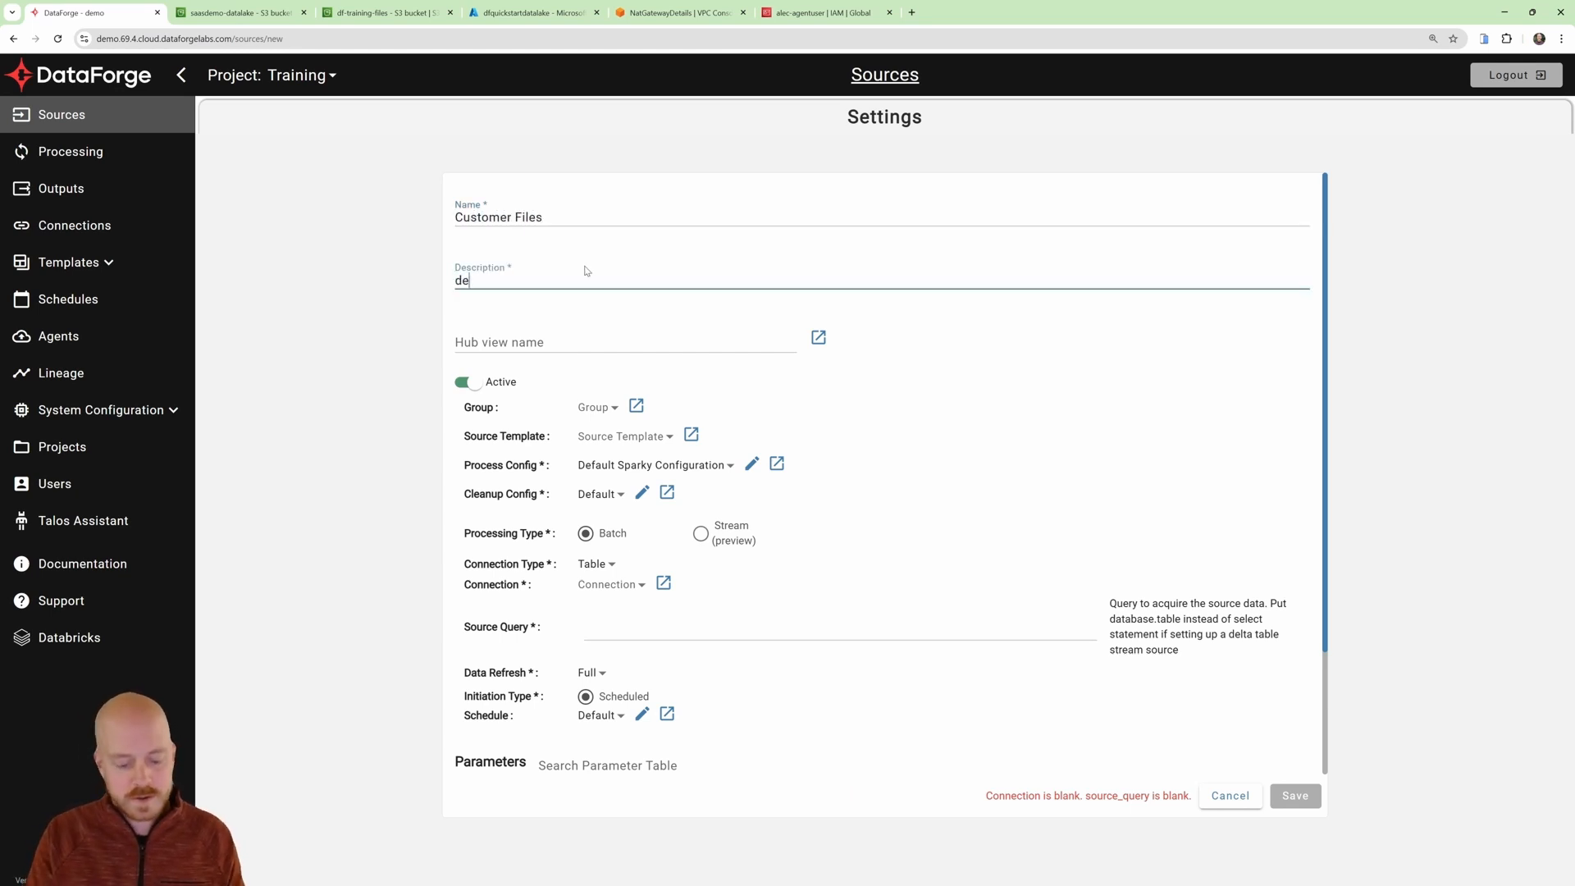
{"action": "type", "text": "mo"}
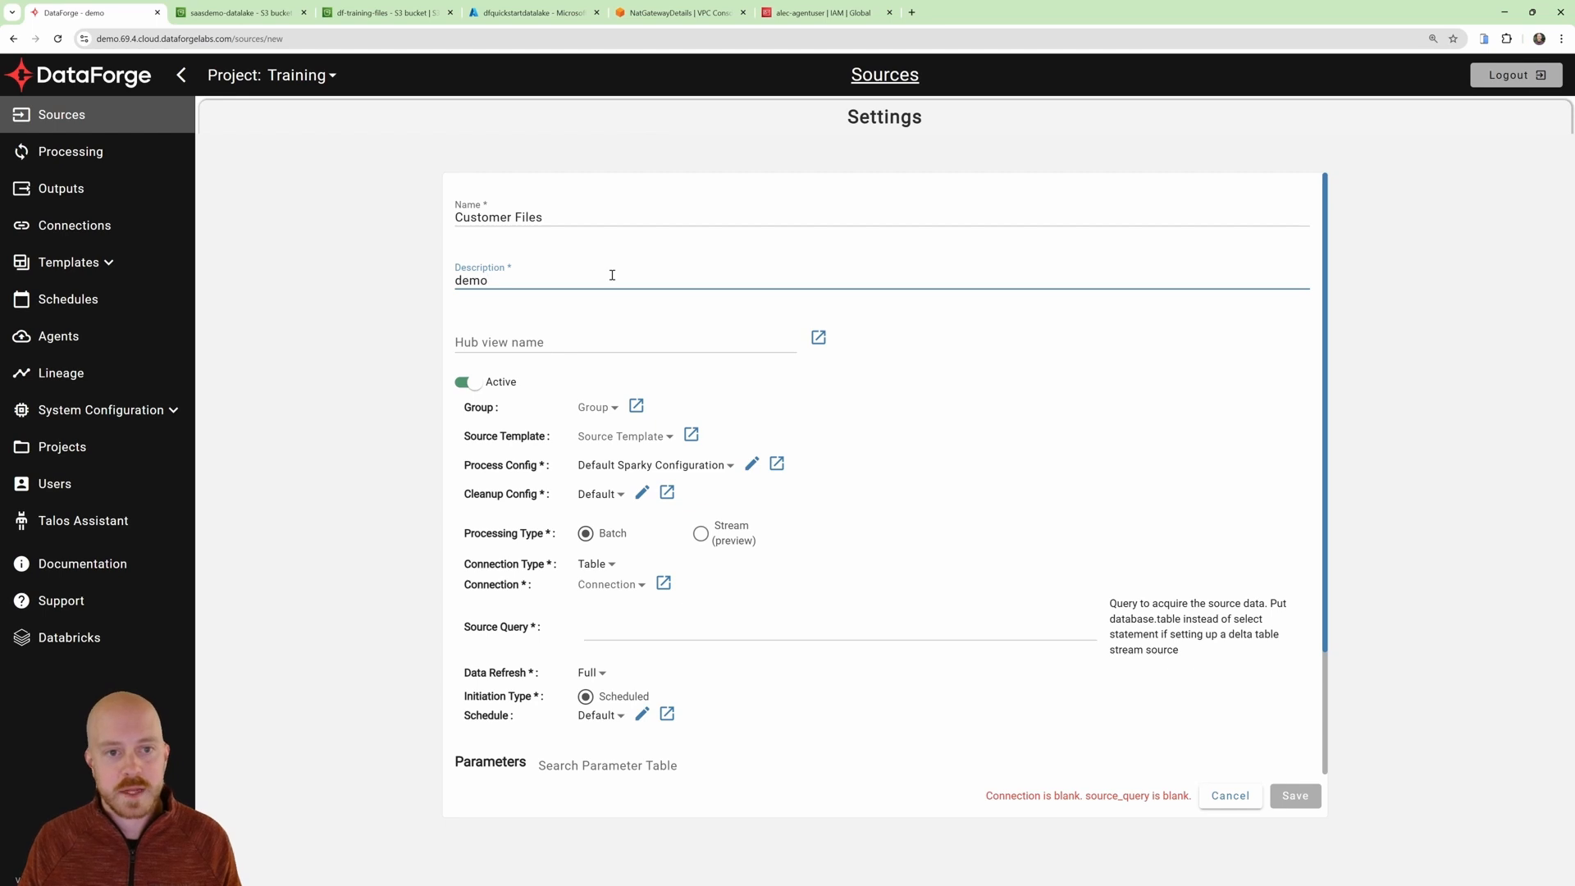
Set the source's connection type to File and its connection to S3 Demo Datalake.
{"action": "scroll", "coordinate": [928, 399], "scroll_direction": "down", "scroll_amount": 2}
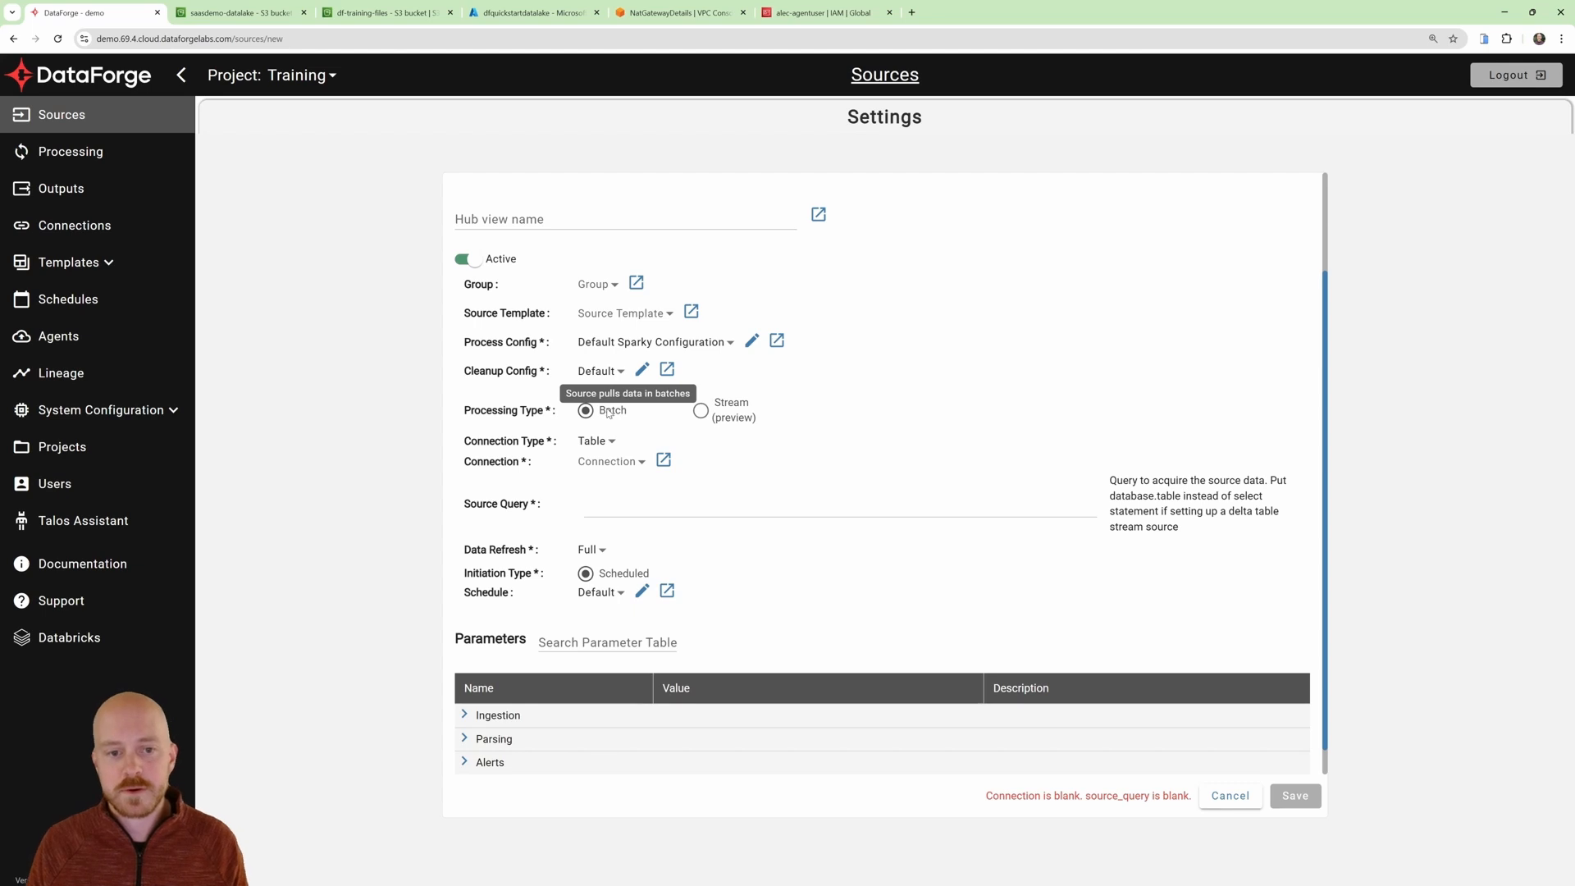
{"action": "left_click", "coordinate": [594, 440]}
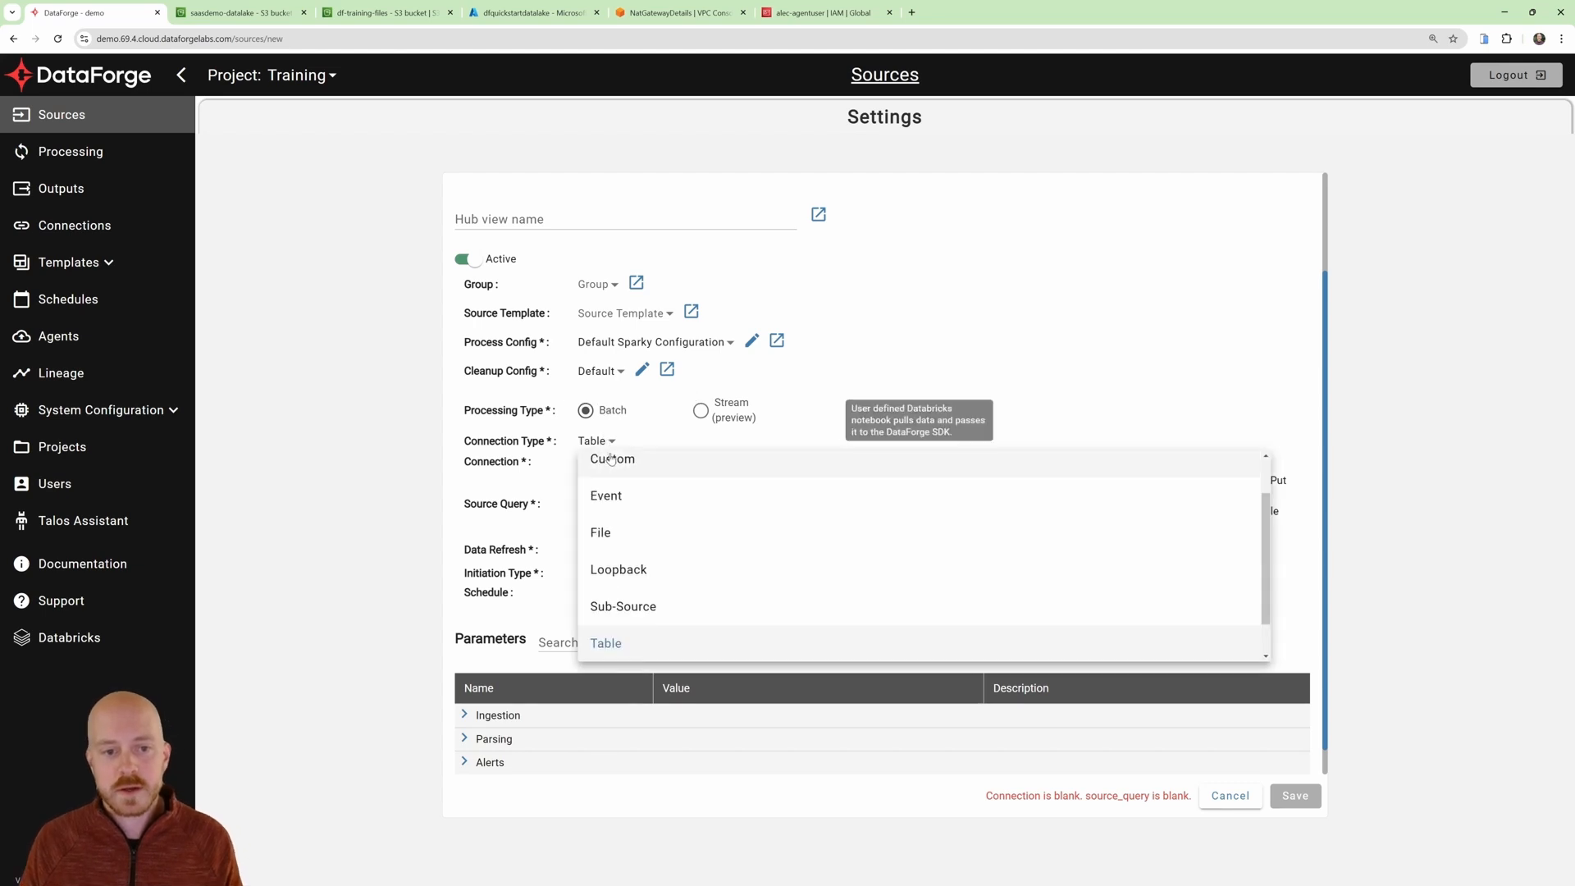
{"action": "left_click", "coordinate": [627, 525]}
{"action": "left_click", "coordinate": [617, 464]}
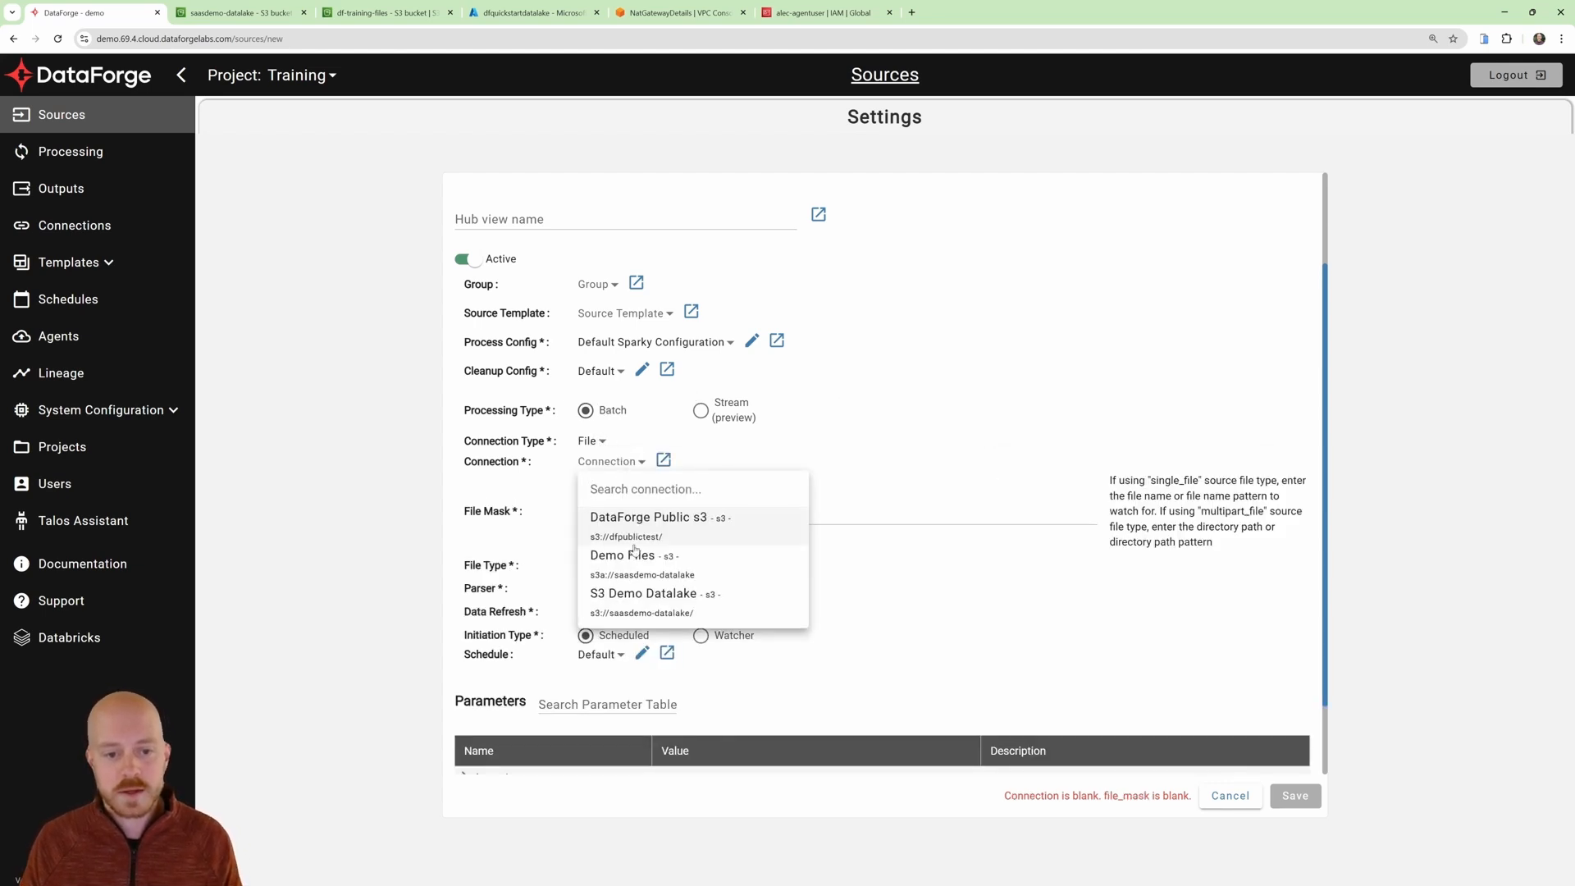
{"action": "left_click", "coordinate": [656, 597]}
Check the inbox folder's objects in the AWS S3 console and enter inbox/customer_files/ as the file mask in DataForge.
{"action": "left_click", "coordinate": [657, 515]}
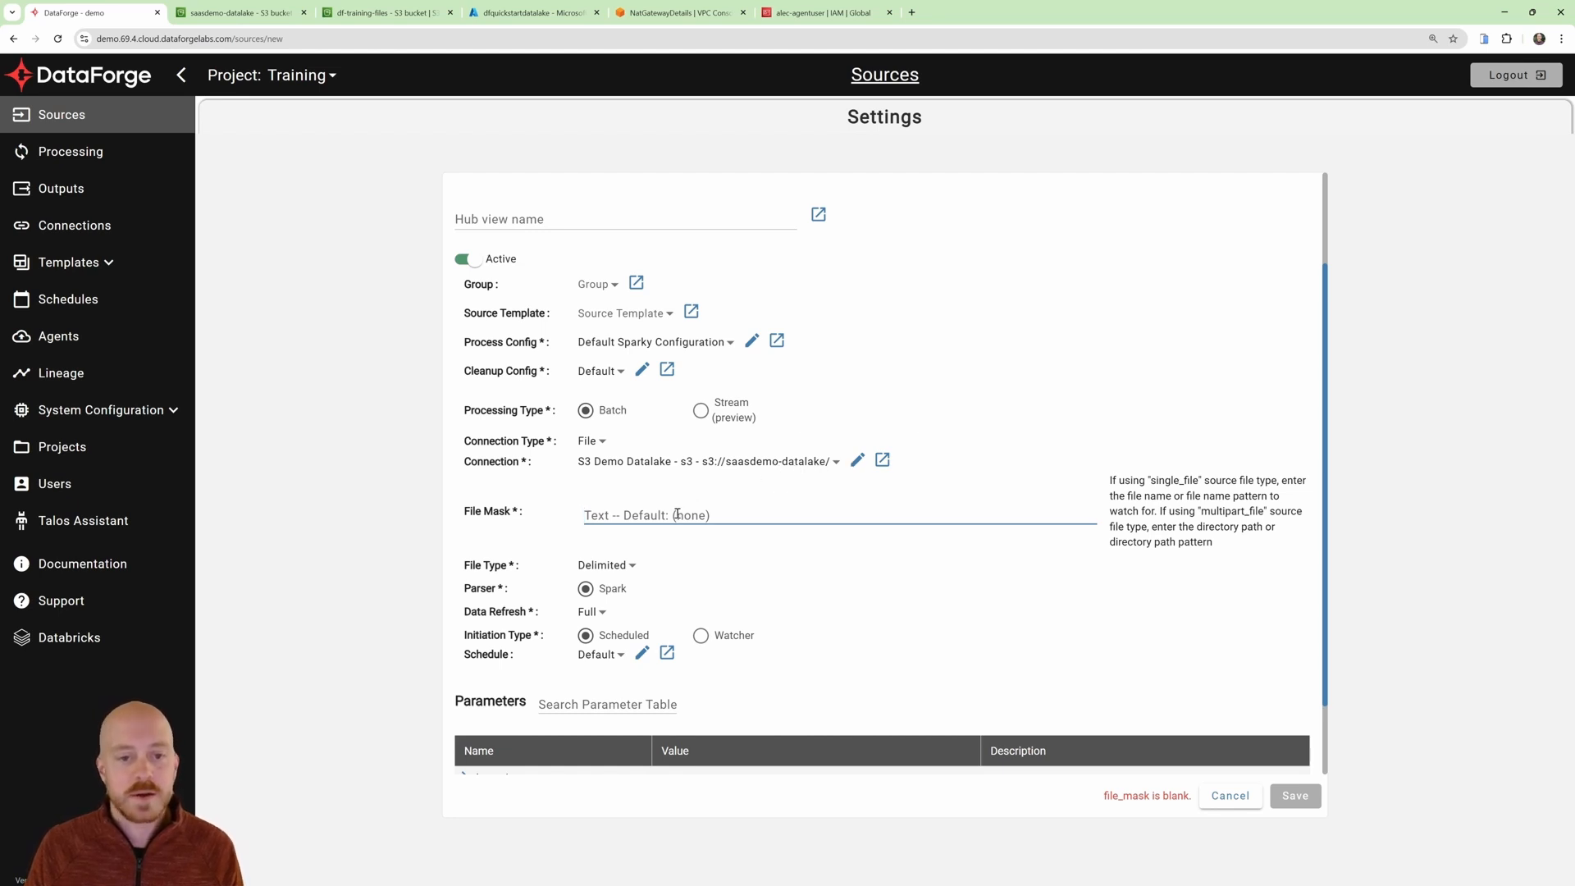
{"action": "left_click", "coordinate": [224, 12]}
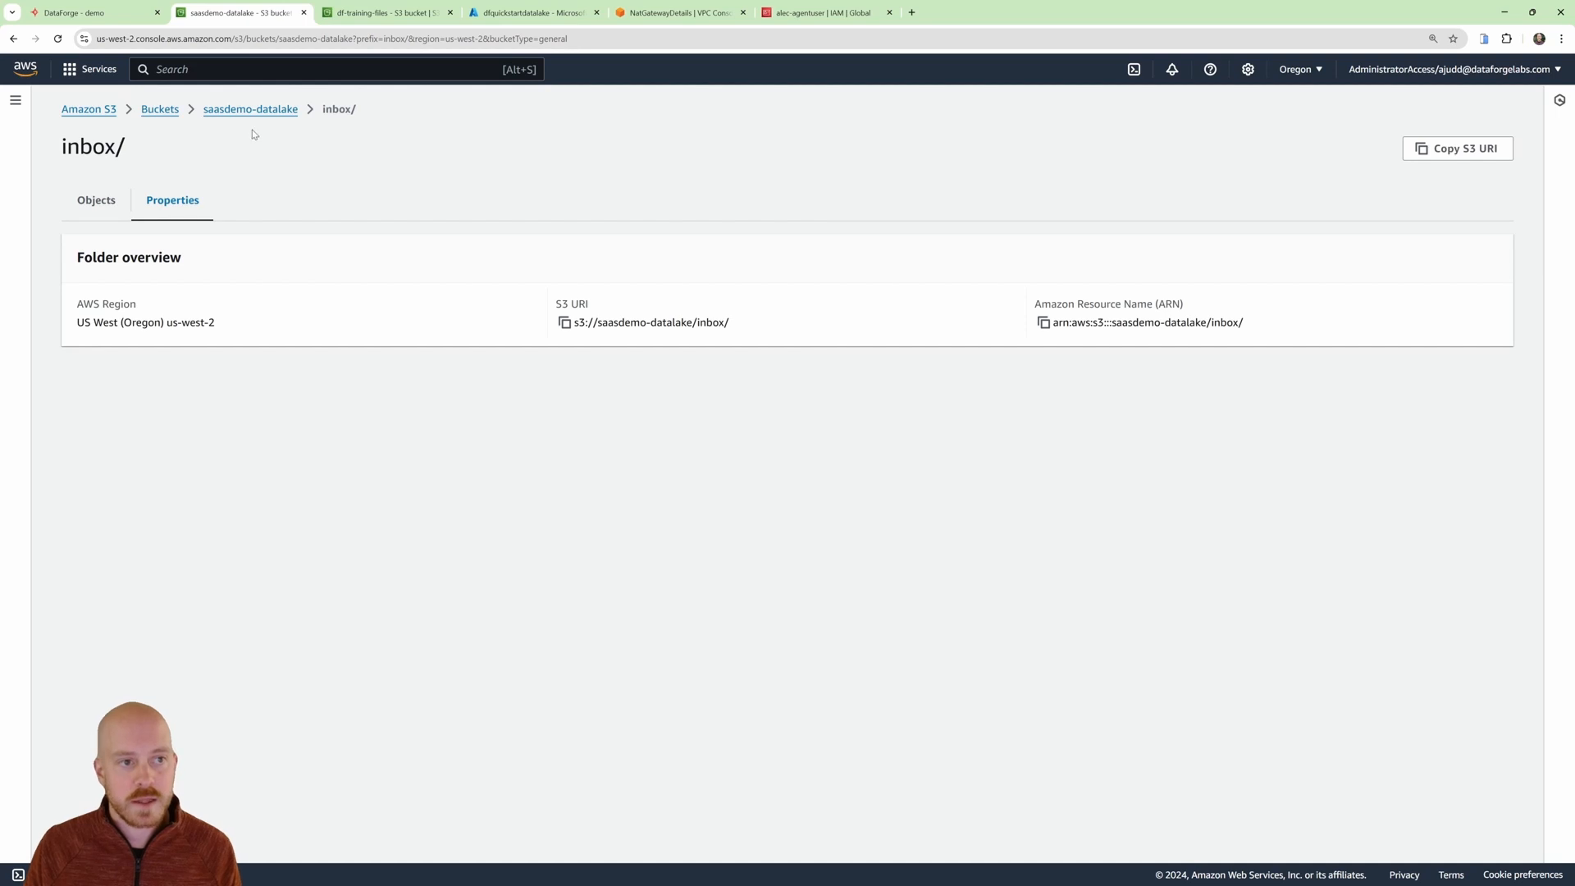
{"action": "left_click", "coordinate": [115, 199]}
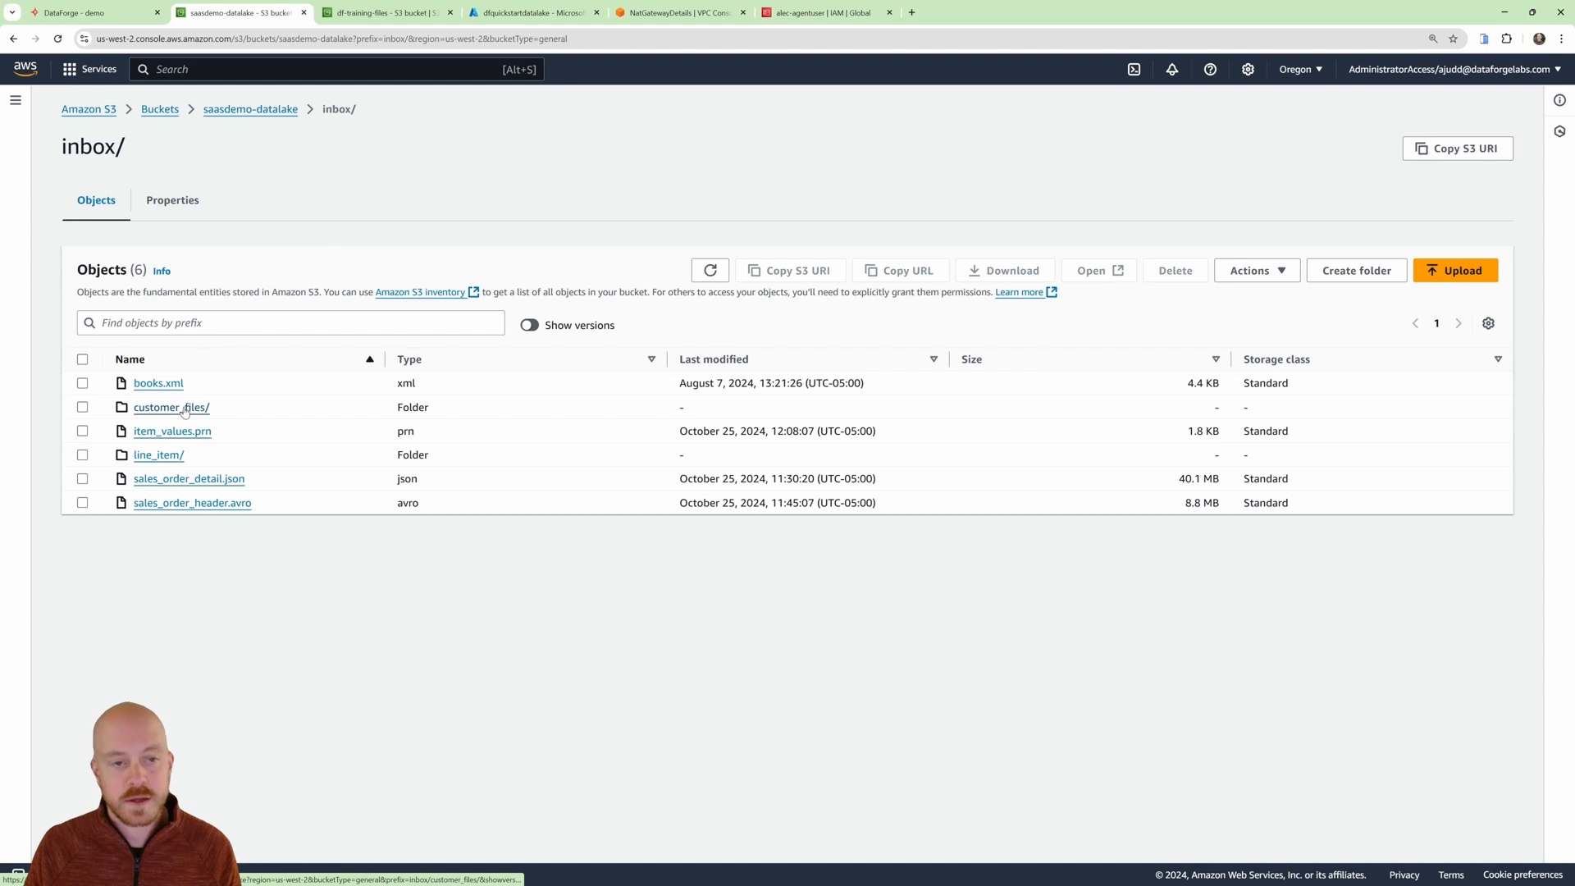
{"action": "left_click", "coordinate": [73, 13]}
{"action": "type", "text": "inbox/"}
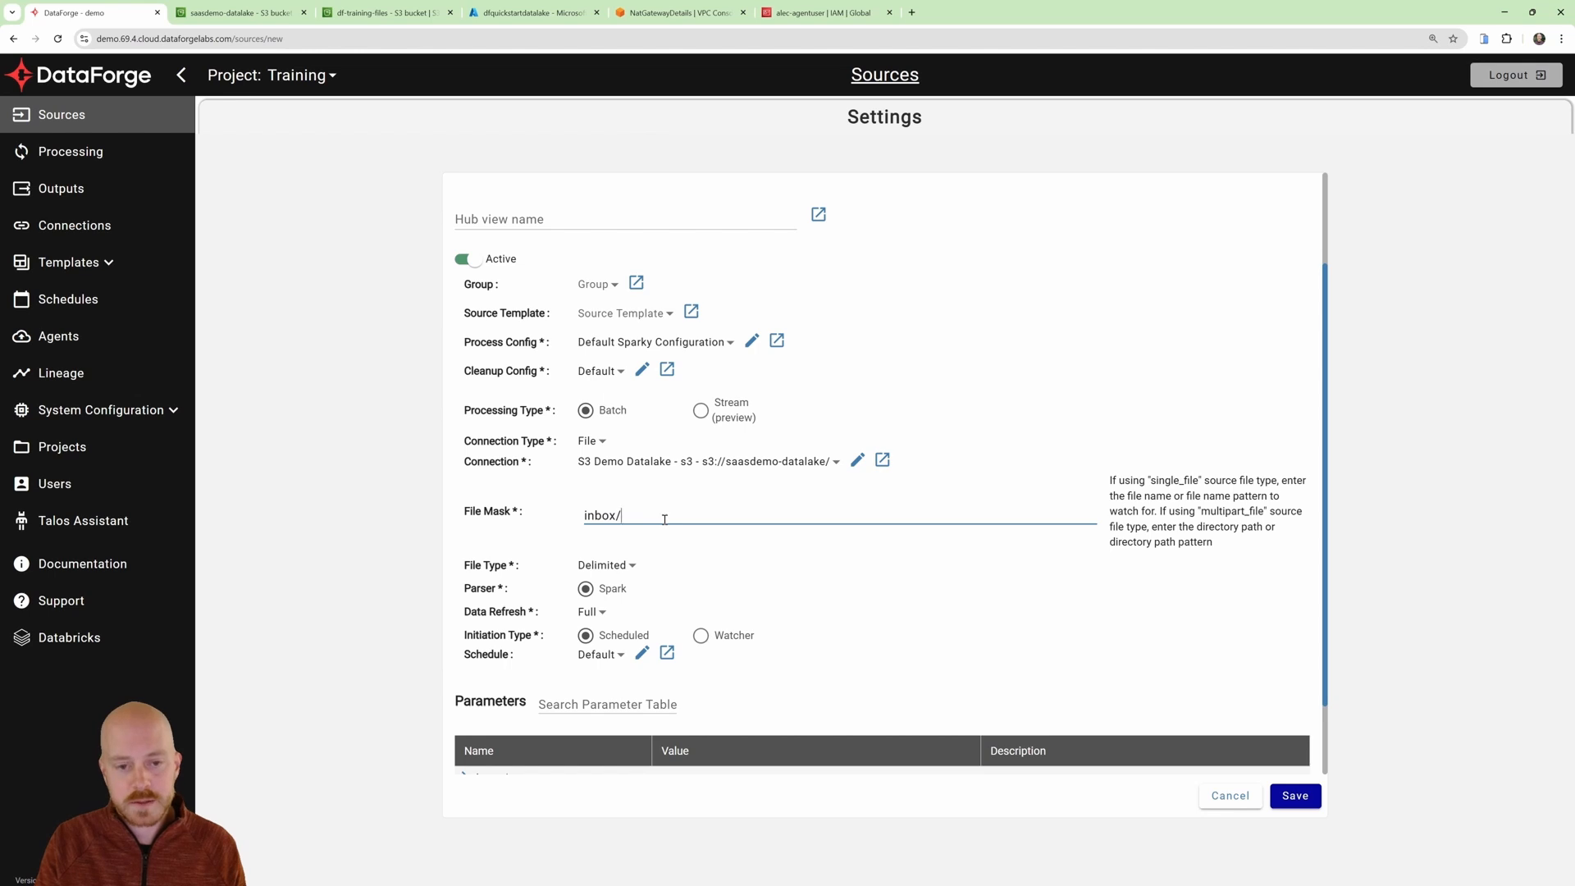
{"action": "type", "text": "customer_files/"}
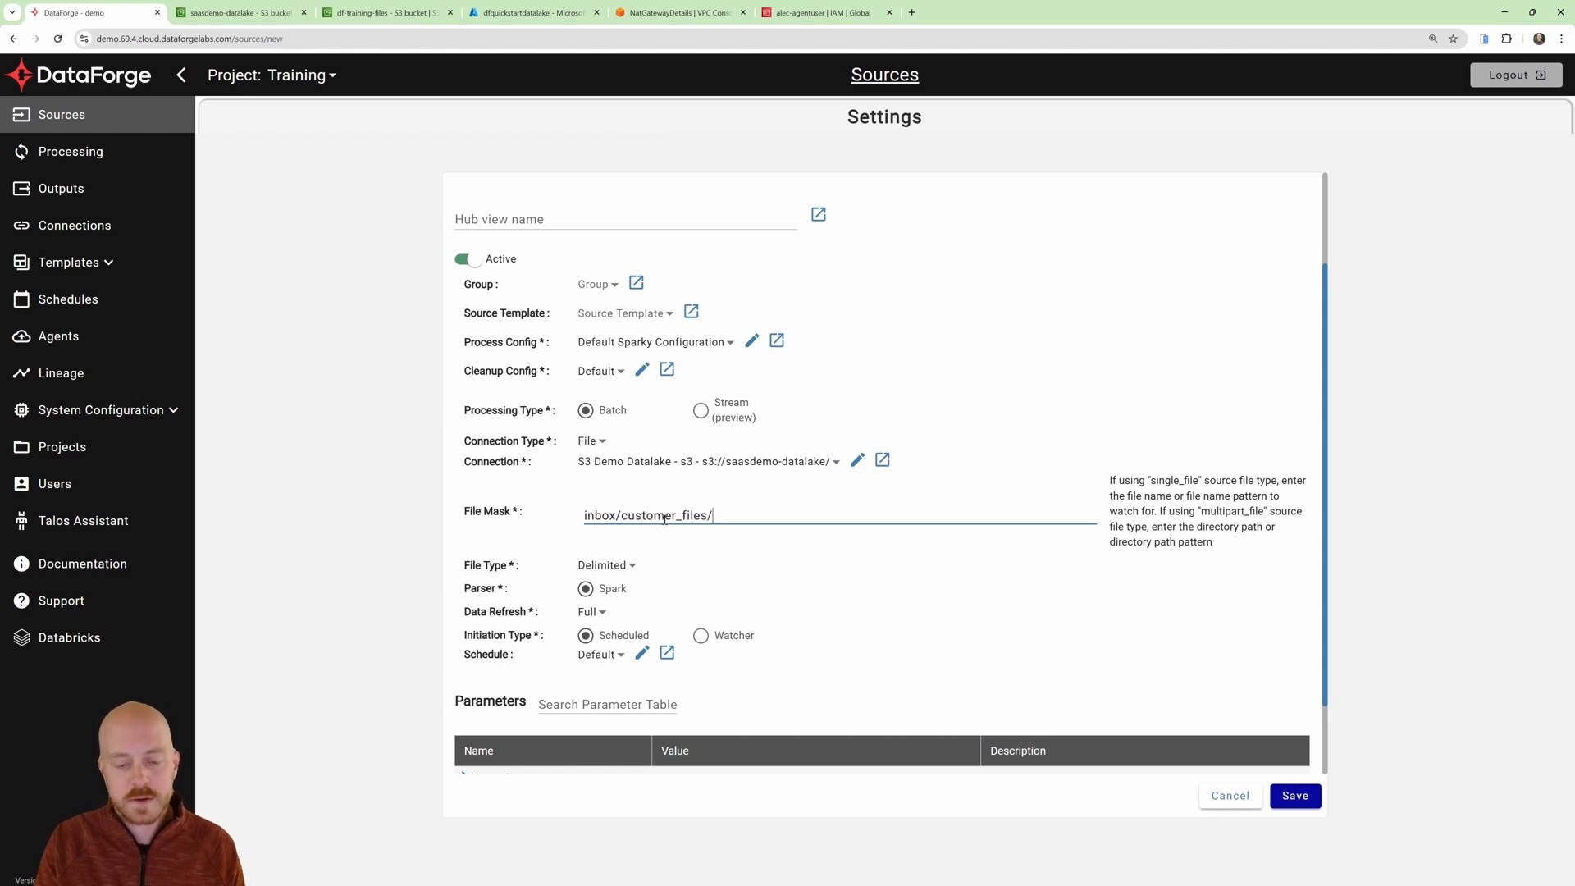
Look up the CSV files in the bucket's customer_files folder and complete the source's file mask as inbox/customer_files/customer1.csv.
{"action": "left_click", "coordinate": [288, 19]}
{"action": "left_click", "coordinate": [205, 409]}
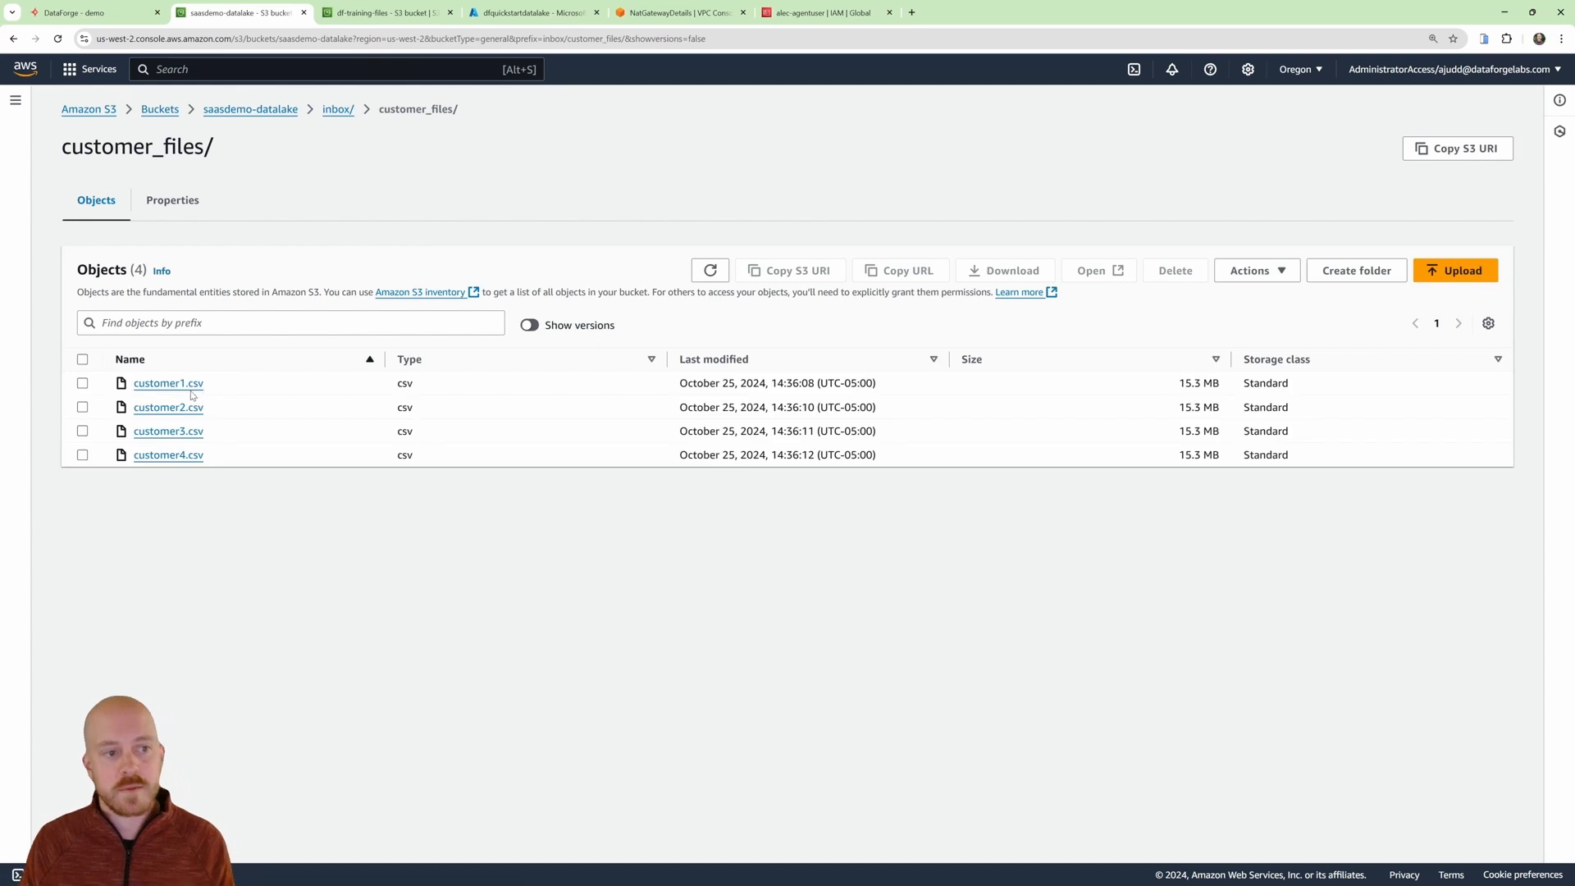
{"action": "left_click", "coordinate": [84, 8]}
{"action": "type", "text": "customer_files/custom"}
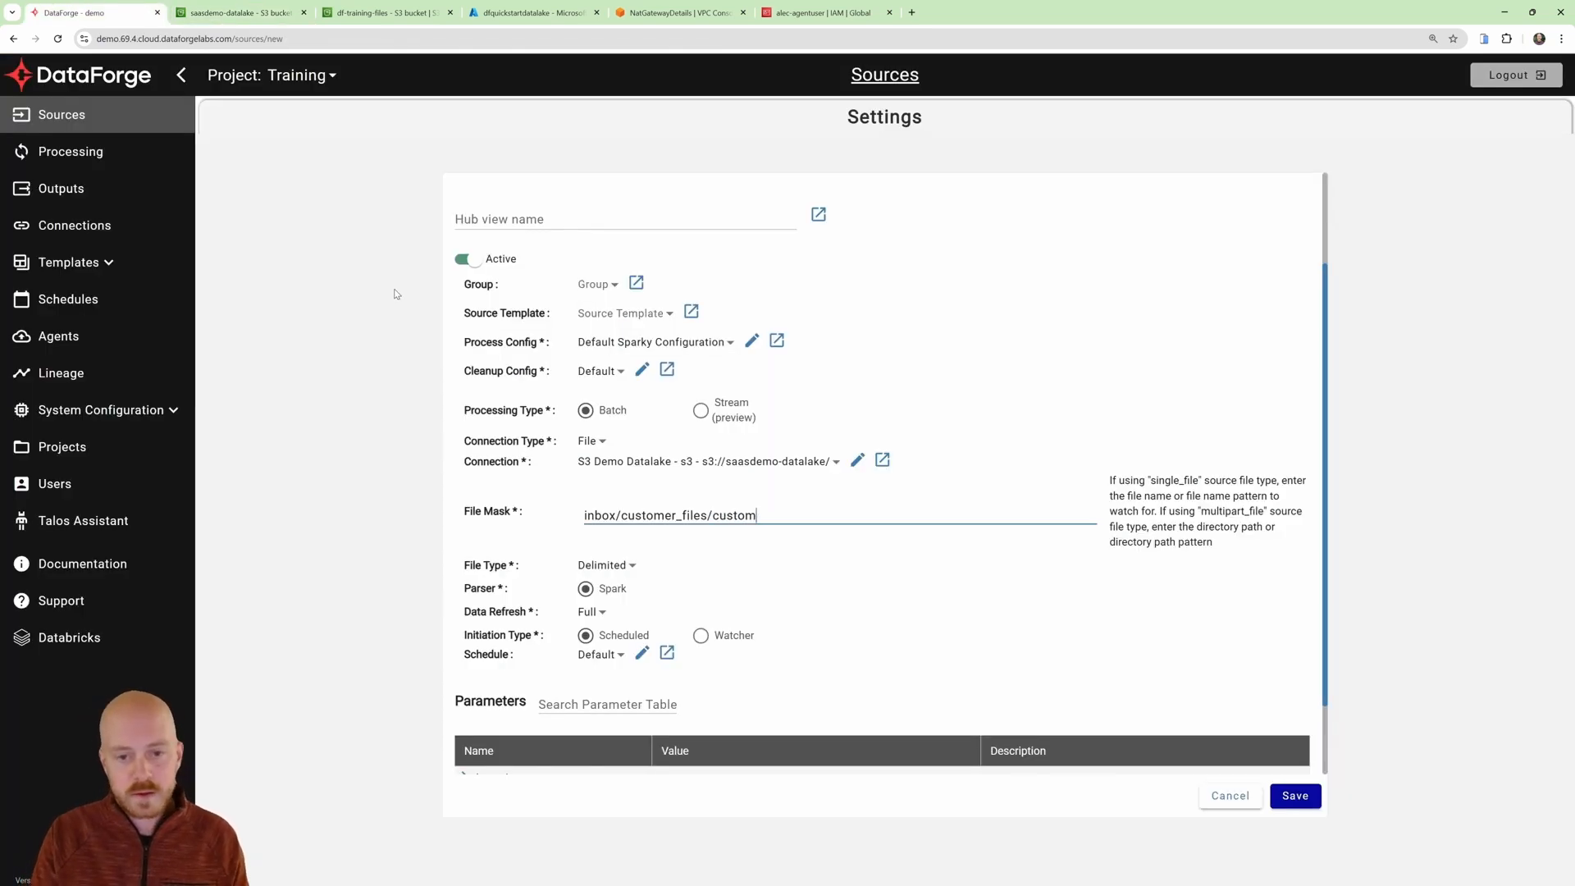
{"action": "type", "text": "er1.csv"}
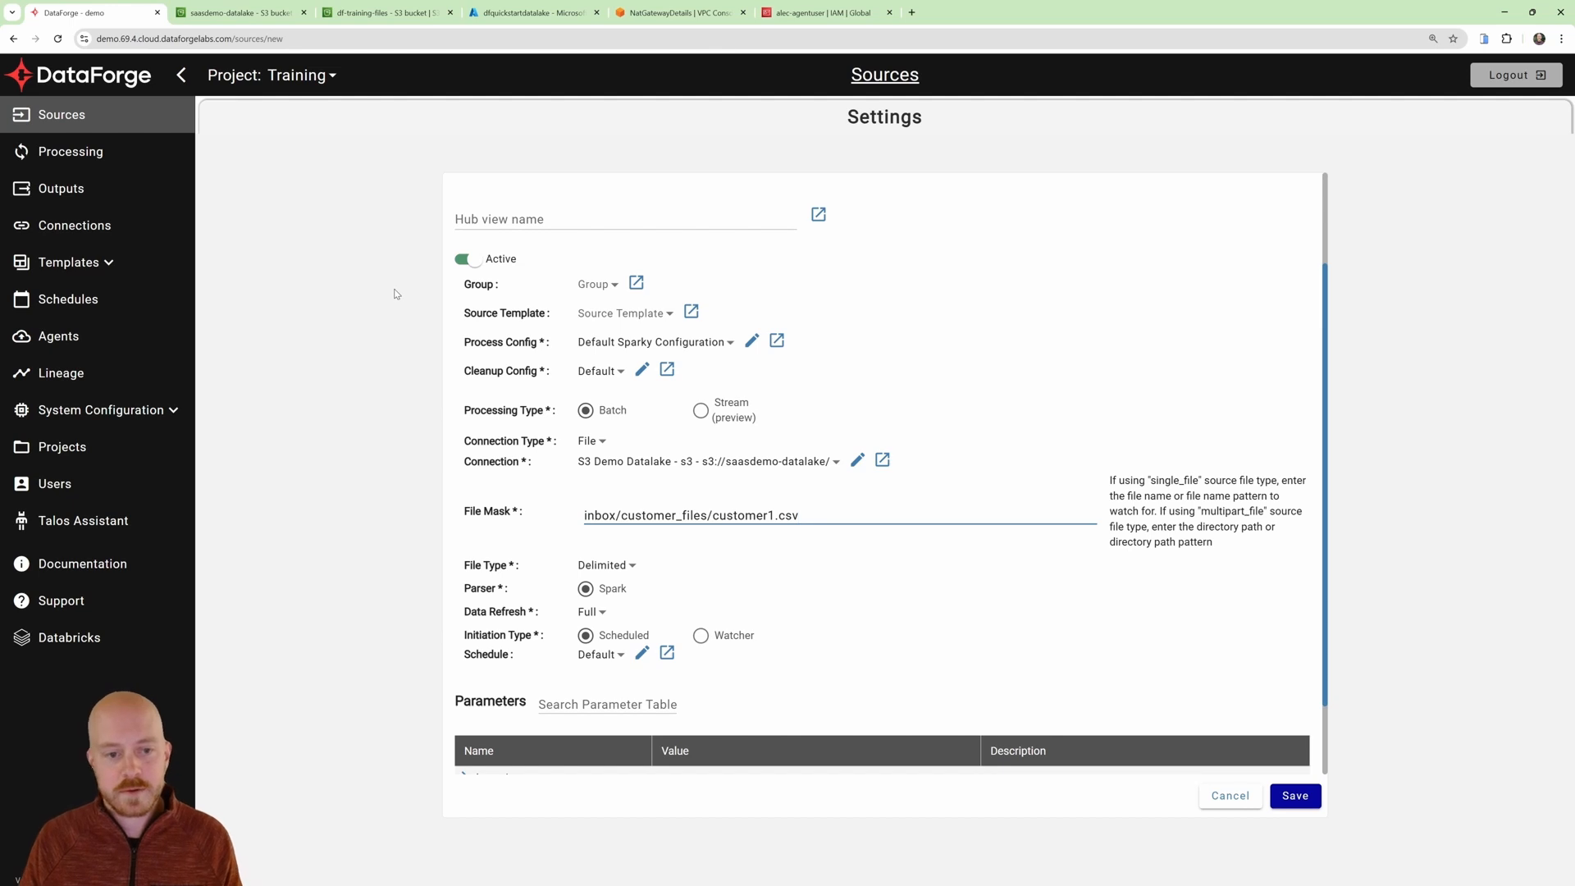
{"action": "scroll", "coordinate": [512, 517], "scroll_direction": "down", "scroll_amount": 1}
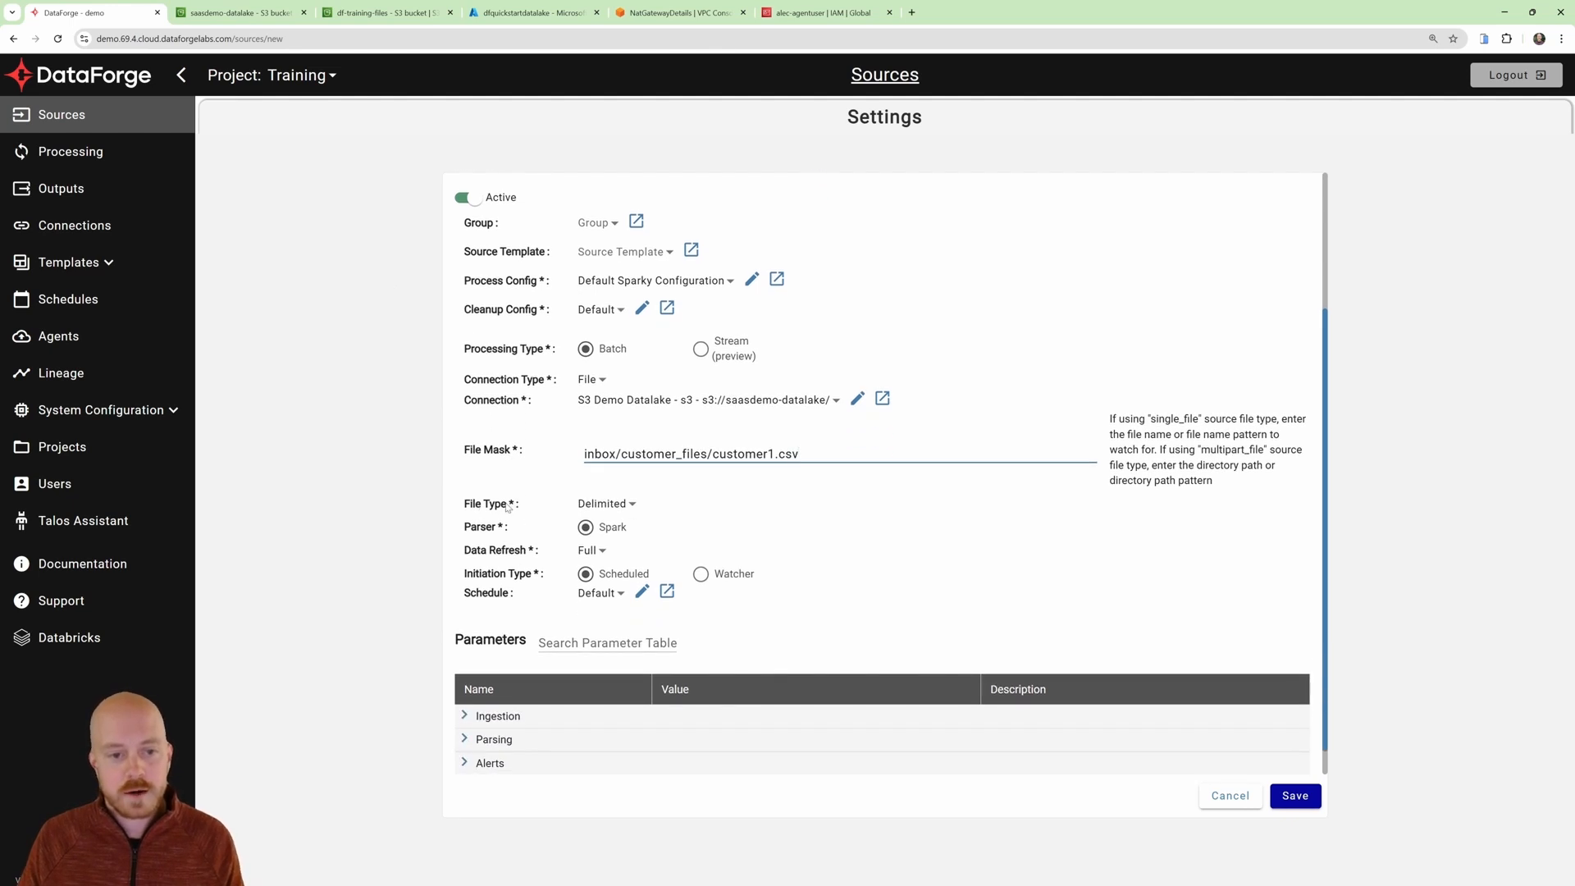
Set the source's file type to Delimited and clear its schedule, keeping the Scheduled initiation type.
{"action": "left_click", "coordinate": [603, 504]}
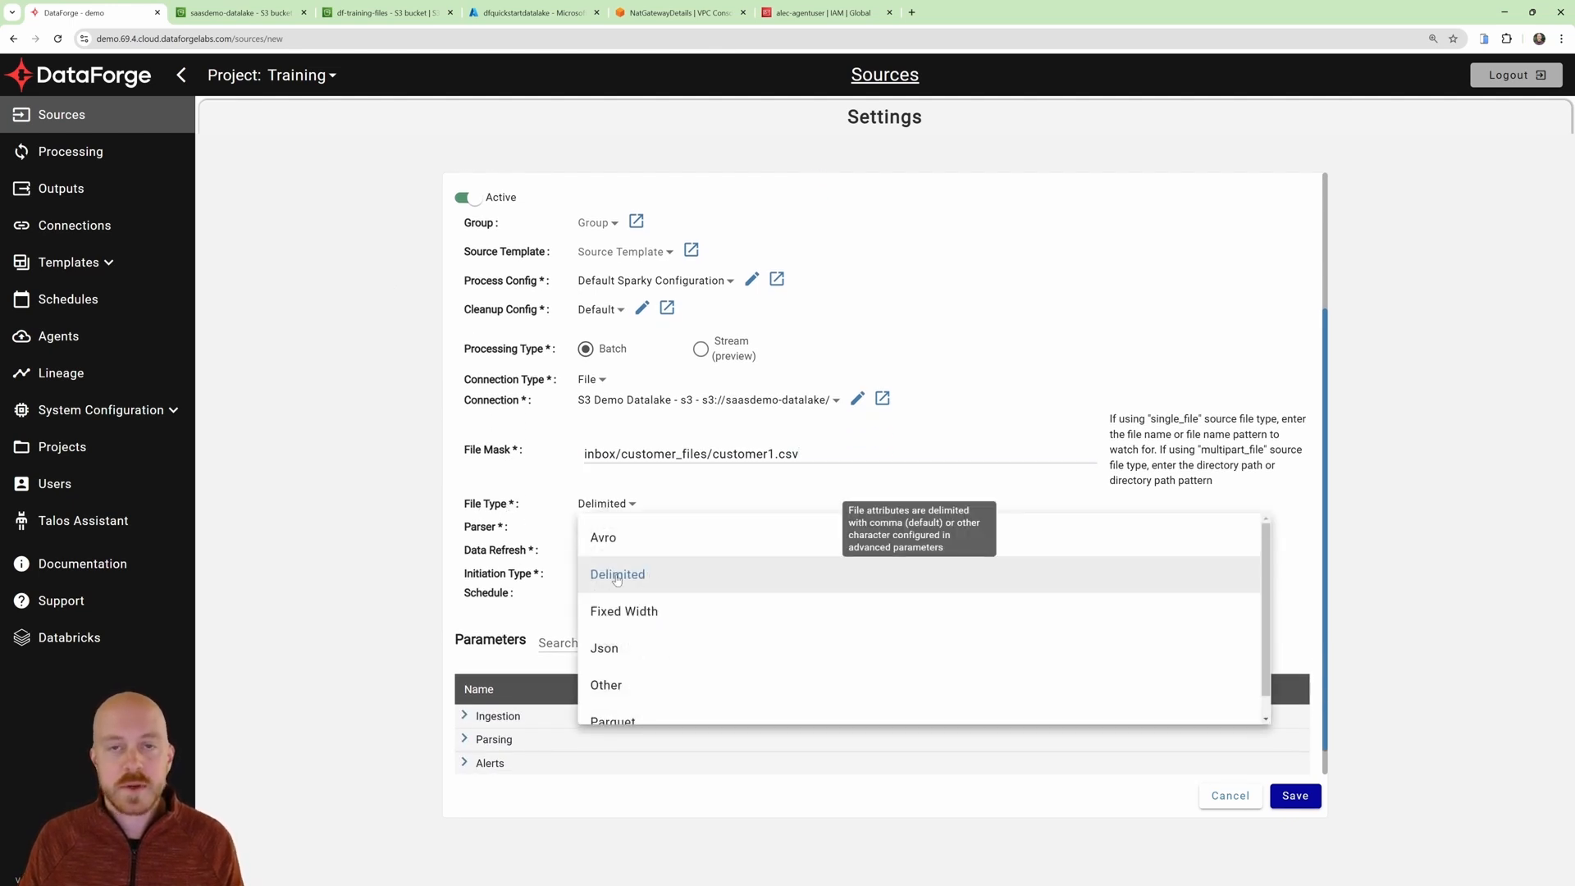
{"action": "left_click", "coordinate": [617, 576]}
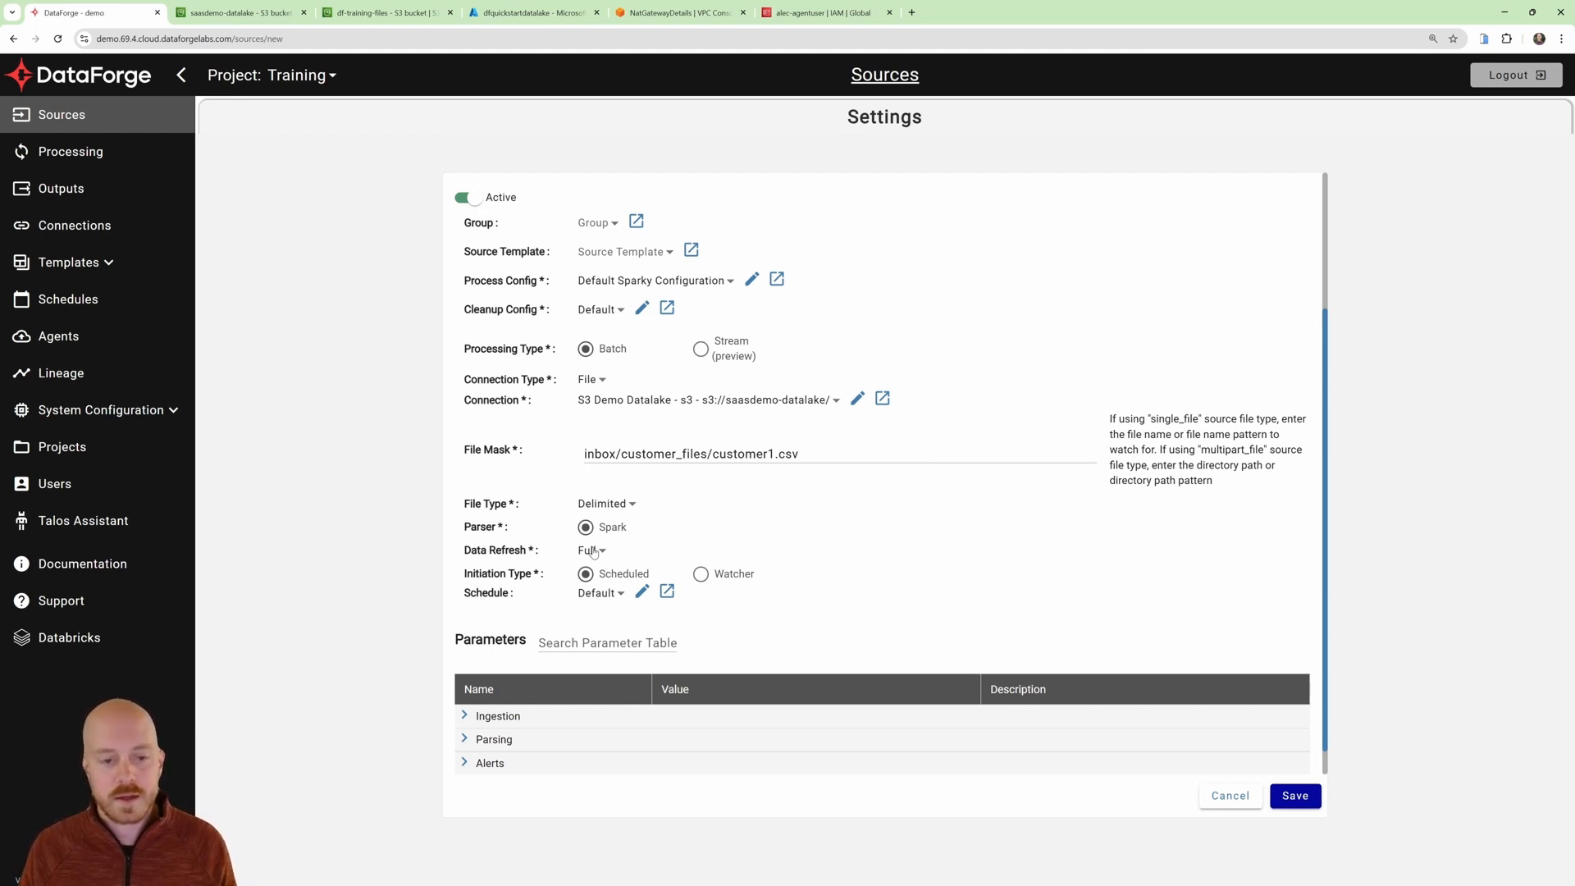
{"action": "mouse_move", "coordinate": [610, 578]}
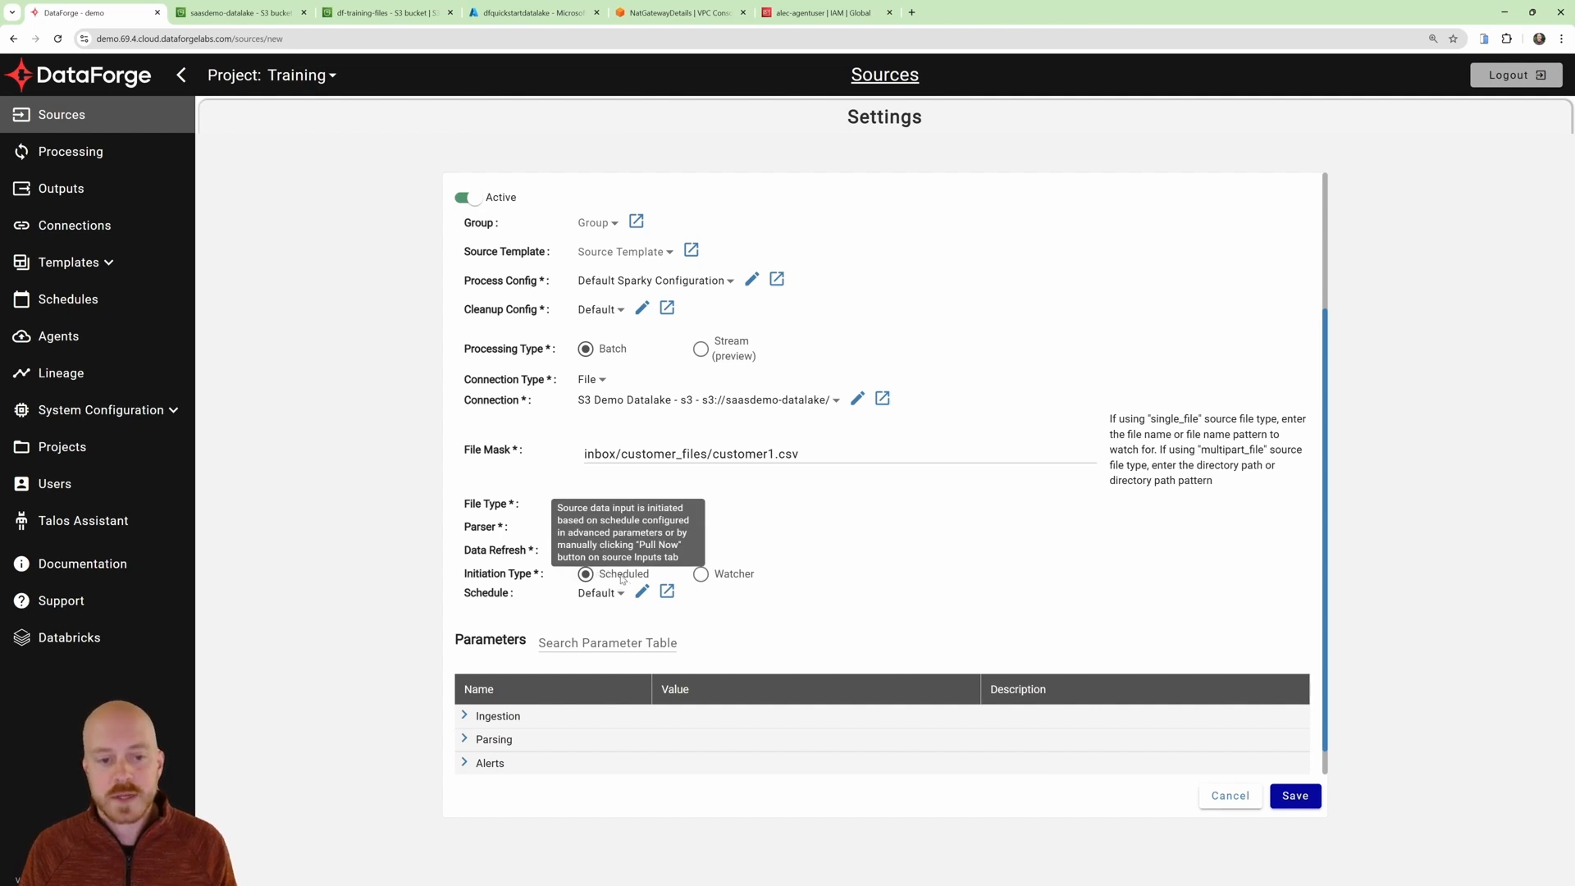
{"action": "mouse_move", "coordinate": [705, 576]}
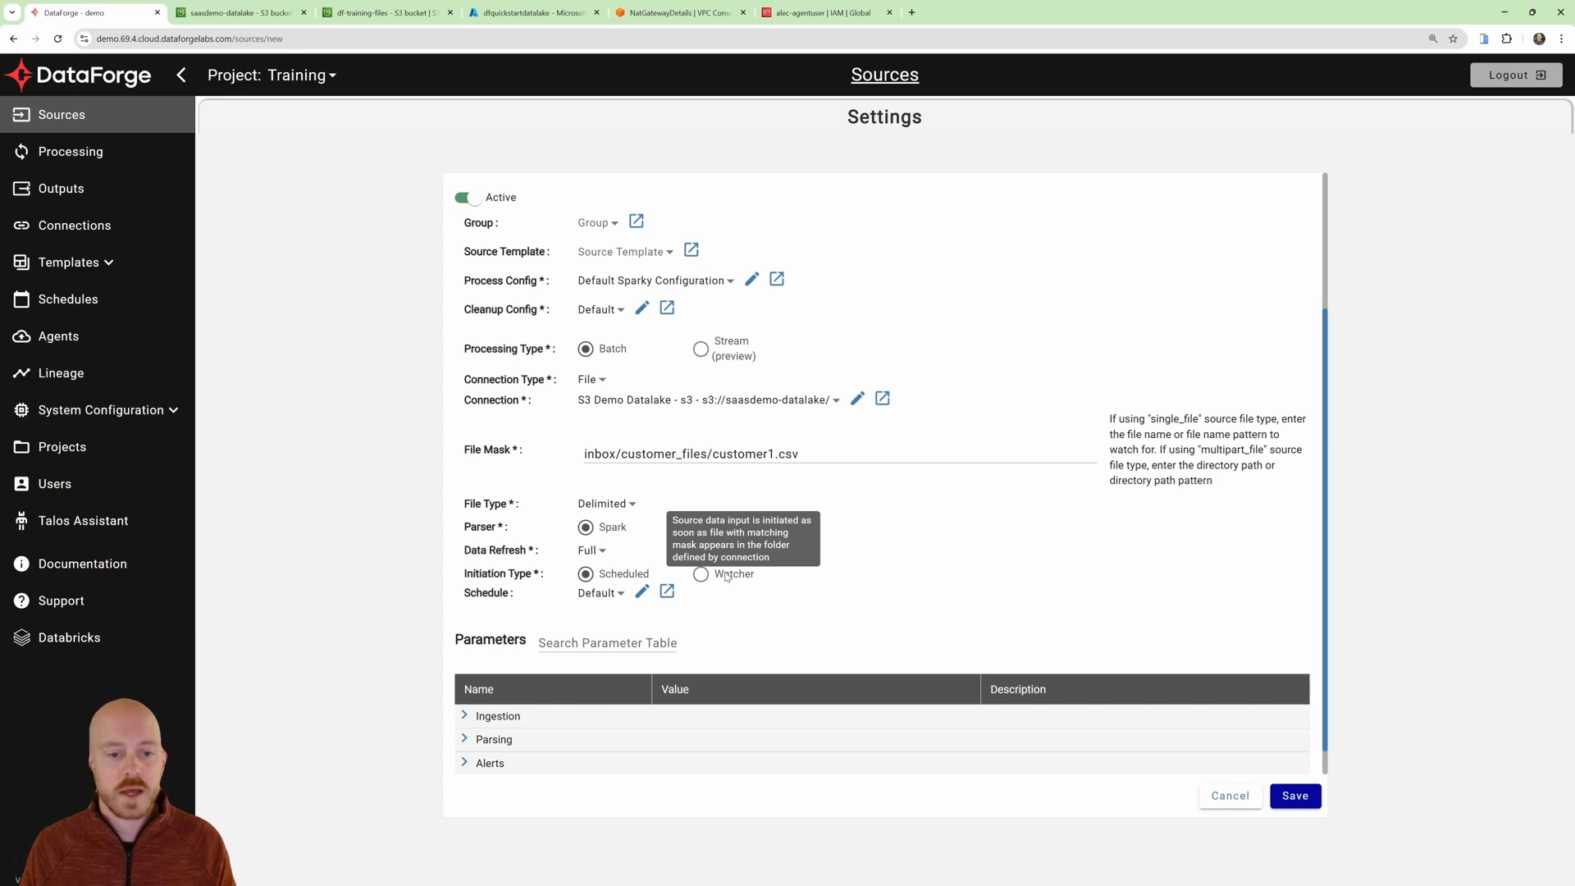
{"action": "left_click", "coordinate": [596, 594]}
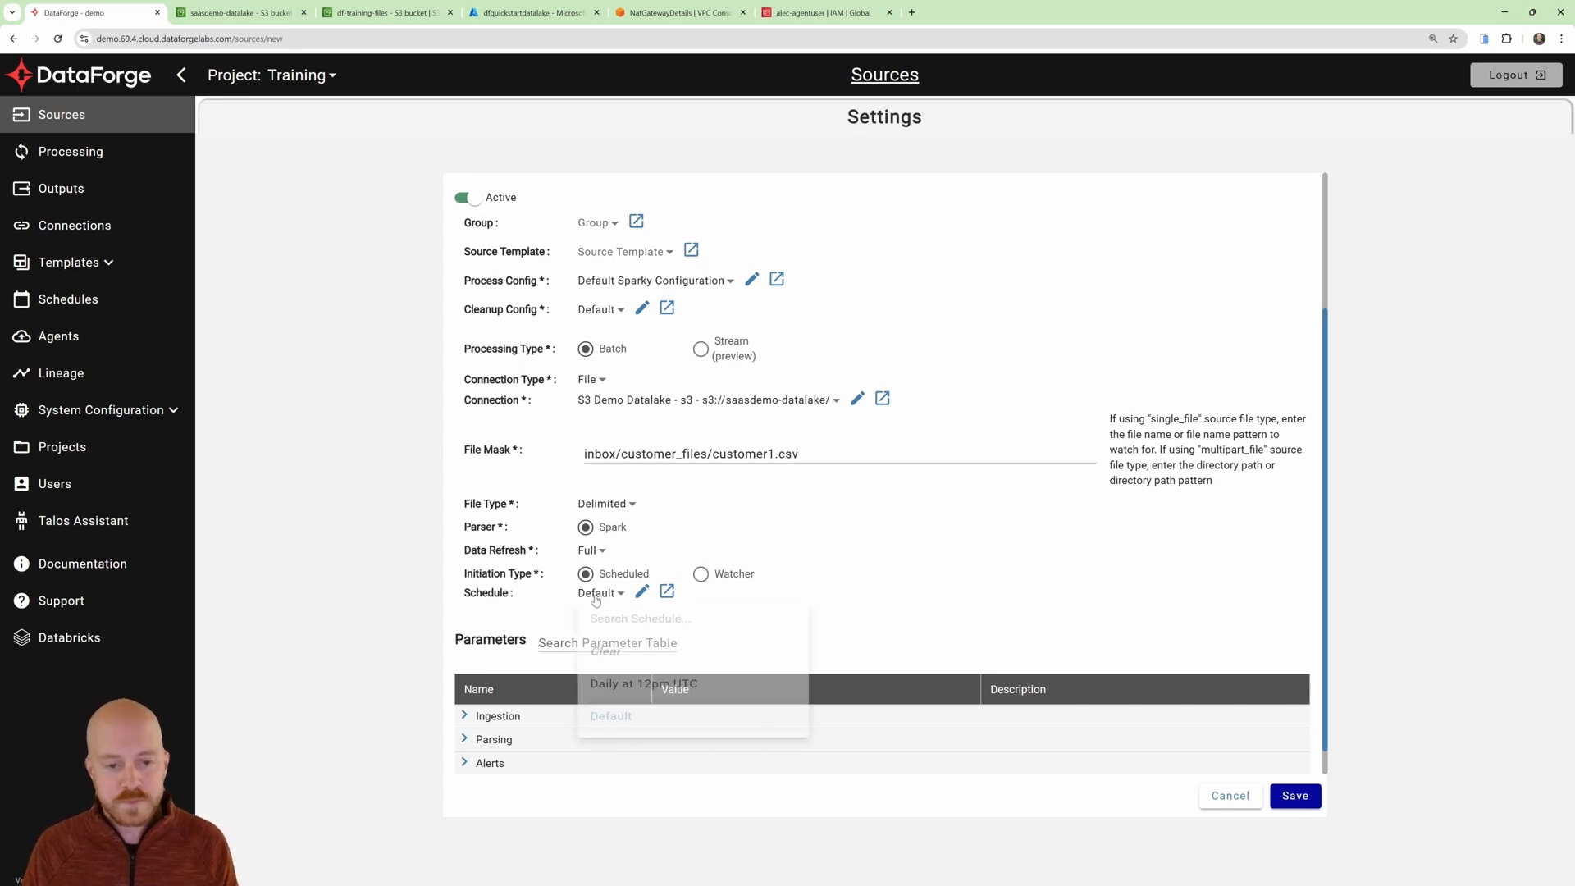
{"action": "left_click", "coordinate": [604, 650]}
Expand the source's Ingestion parameters and enable Archive File.
{"action": "scroll", "coordinate": [493, 574], "scroll_direction": "down", "scroll_amount": 1}
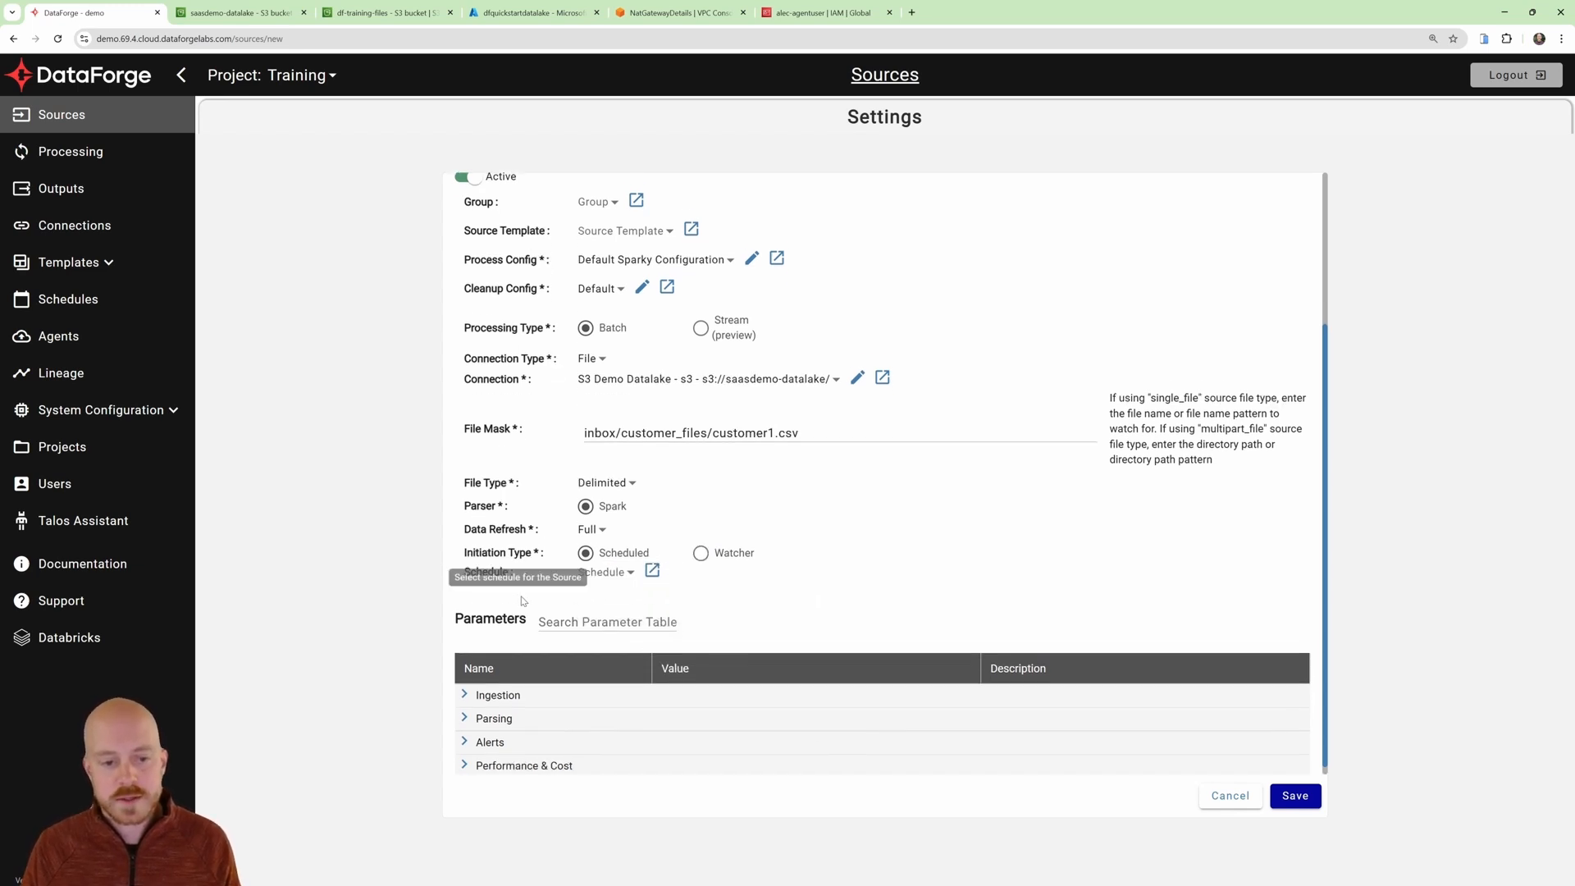
{"action": "left_click", "coordinate": [473, 684]}
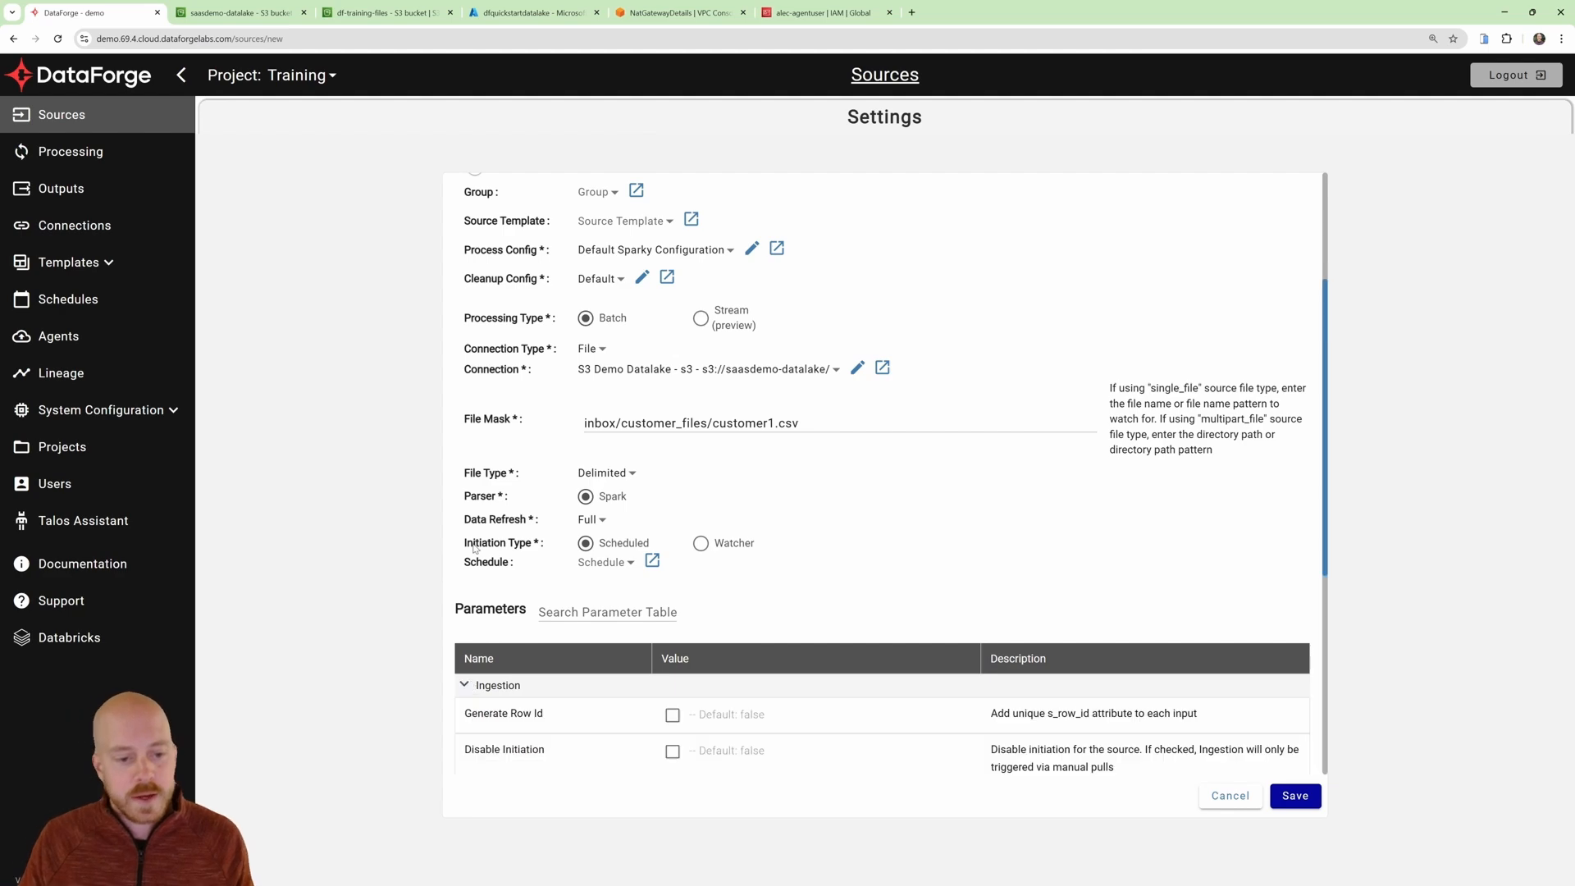
{"action": "scroll", "coordinate": [473, 548], "scroll_direction": "down", "scroll_amount": 3}
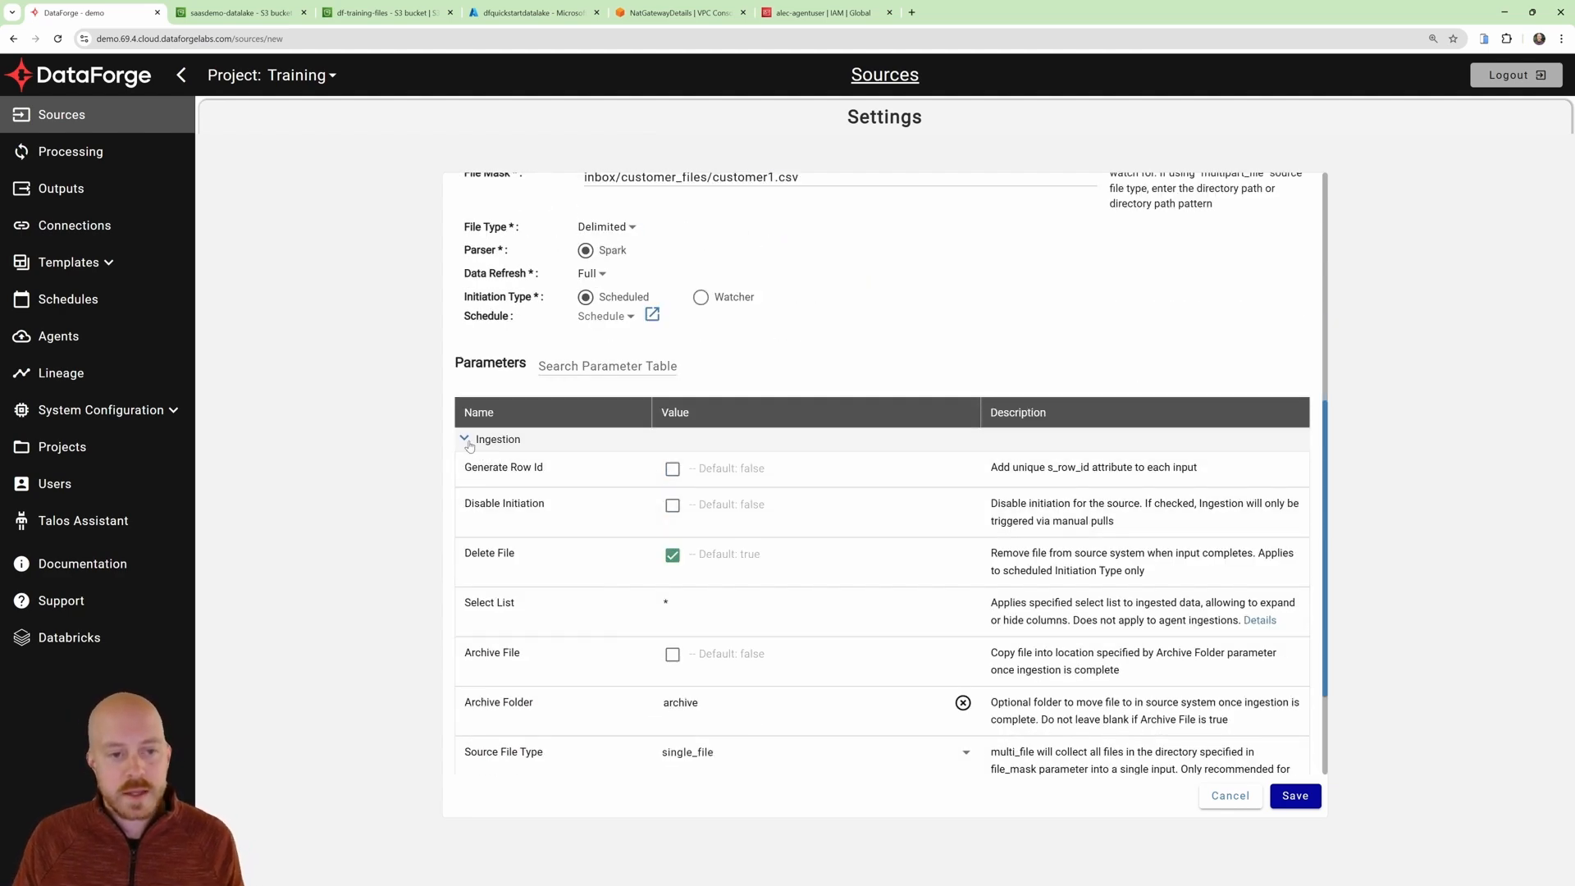
{"action": "scroll", "coordinate": [472, 447], "scroll_direction": "down", "scroll_amount": 2}
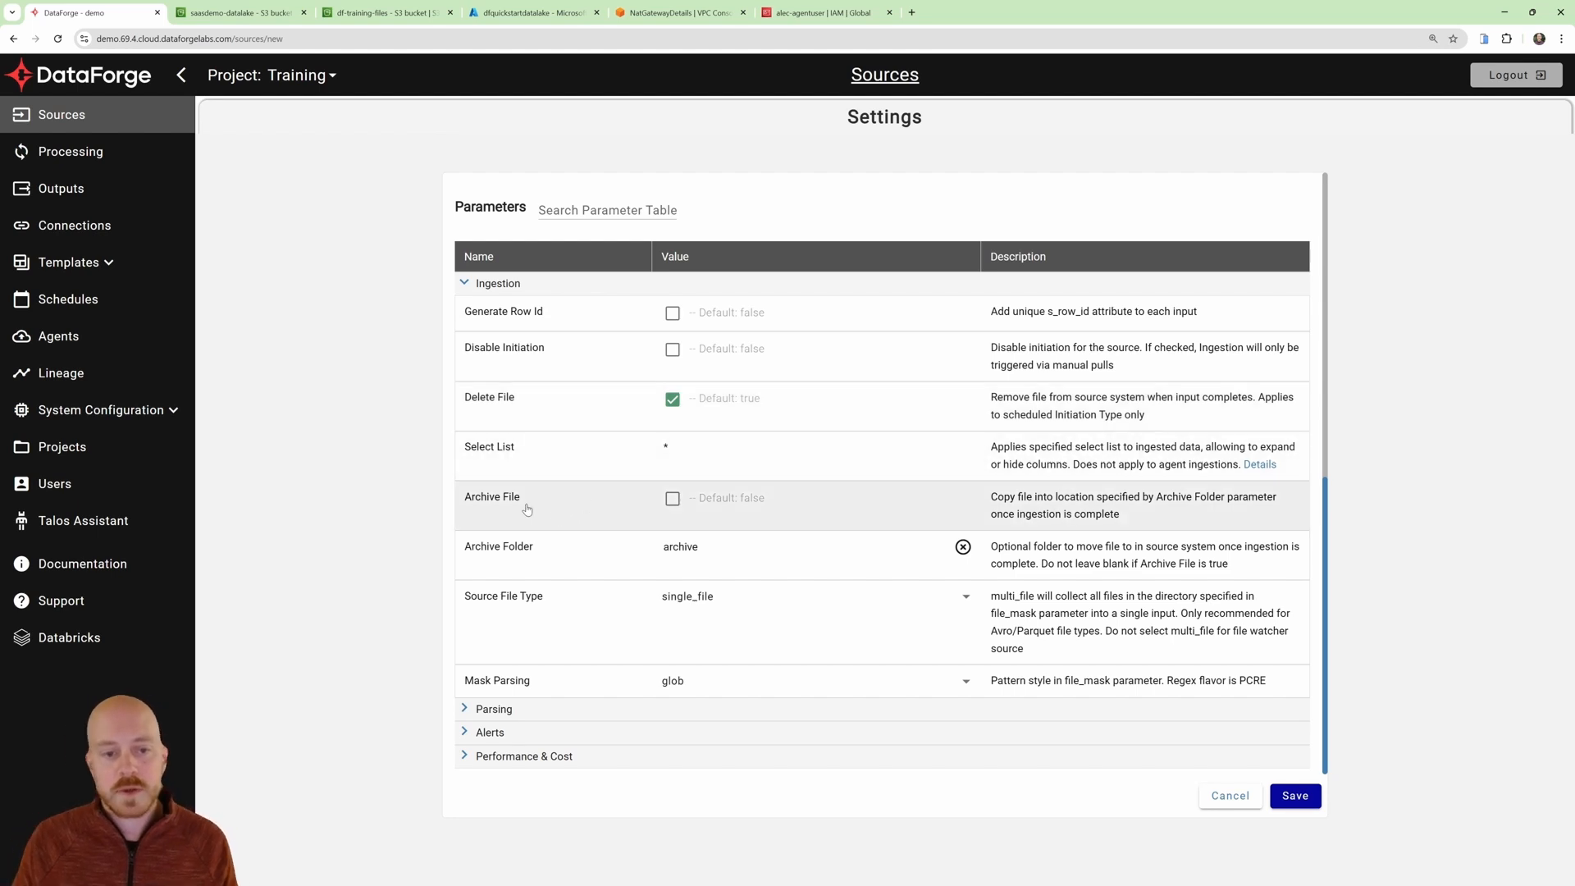
{"action": "left_click", "coordinate": [677, 501]}
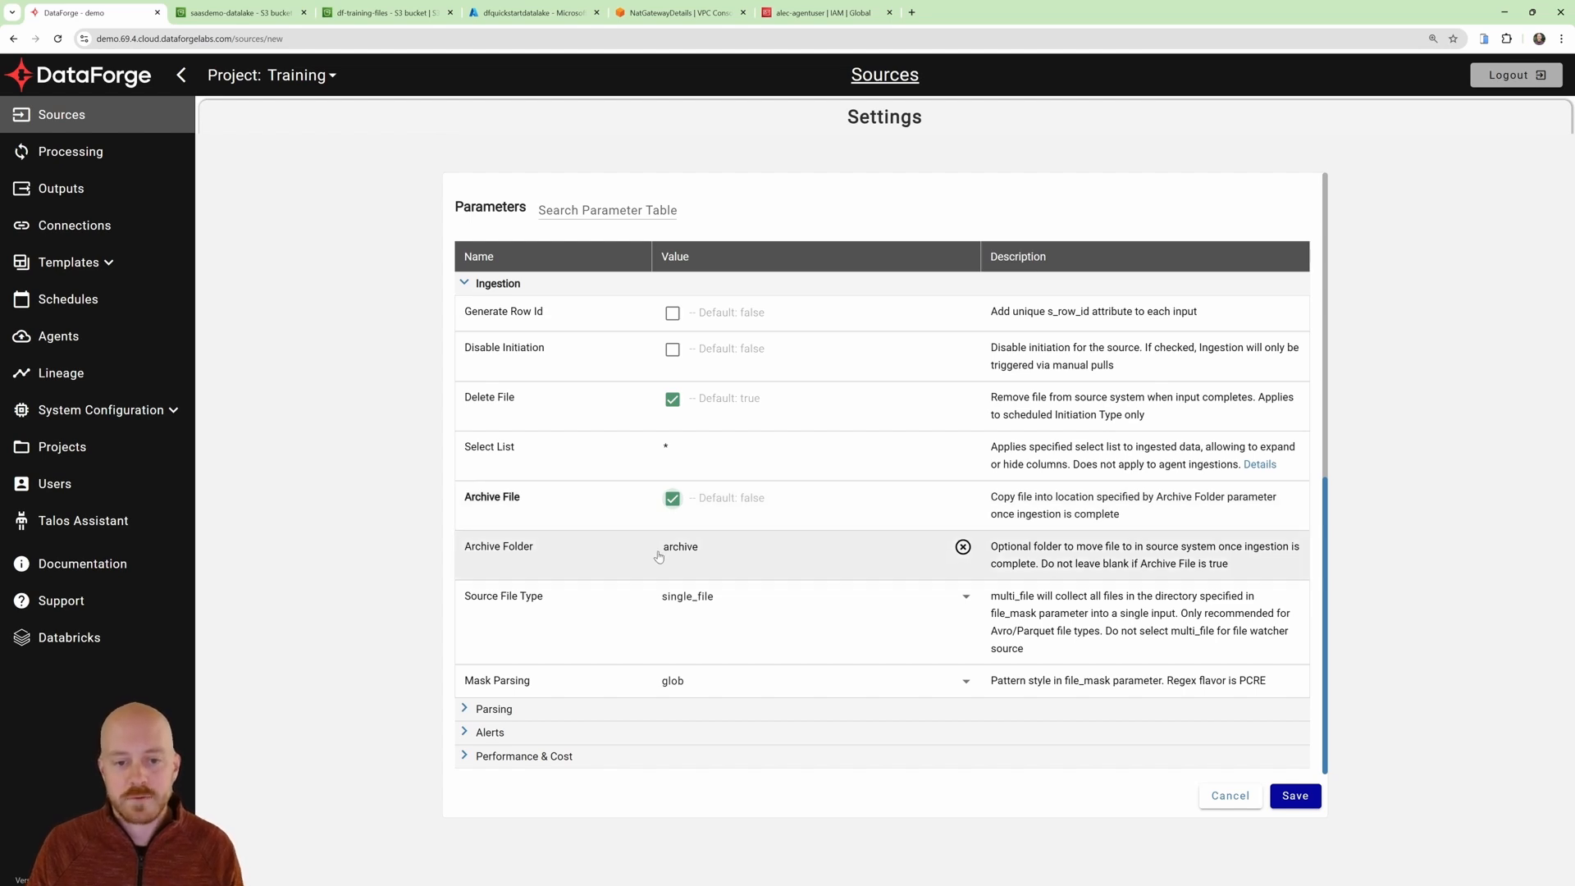
Check the bucket's inbox folder in the AWS S3 console and set the DataForge Archive Folder parameter to inbox/archive/customer_files.
{"action": "left_click", "coordinate": [238, 12]}
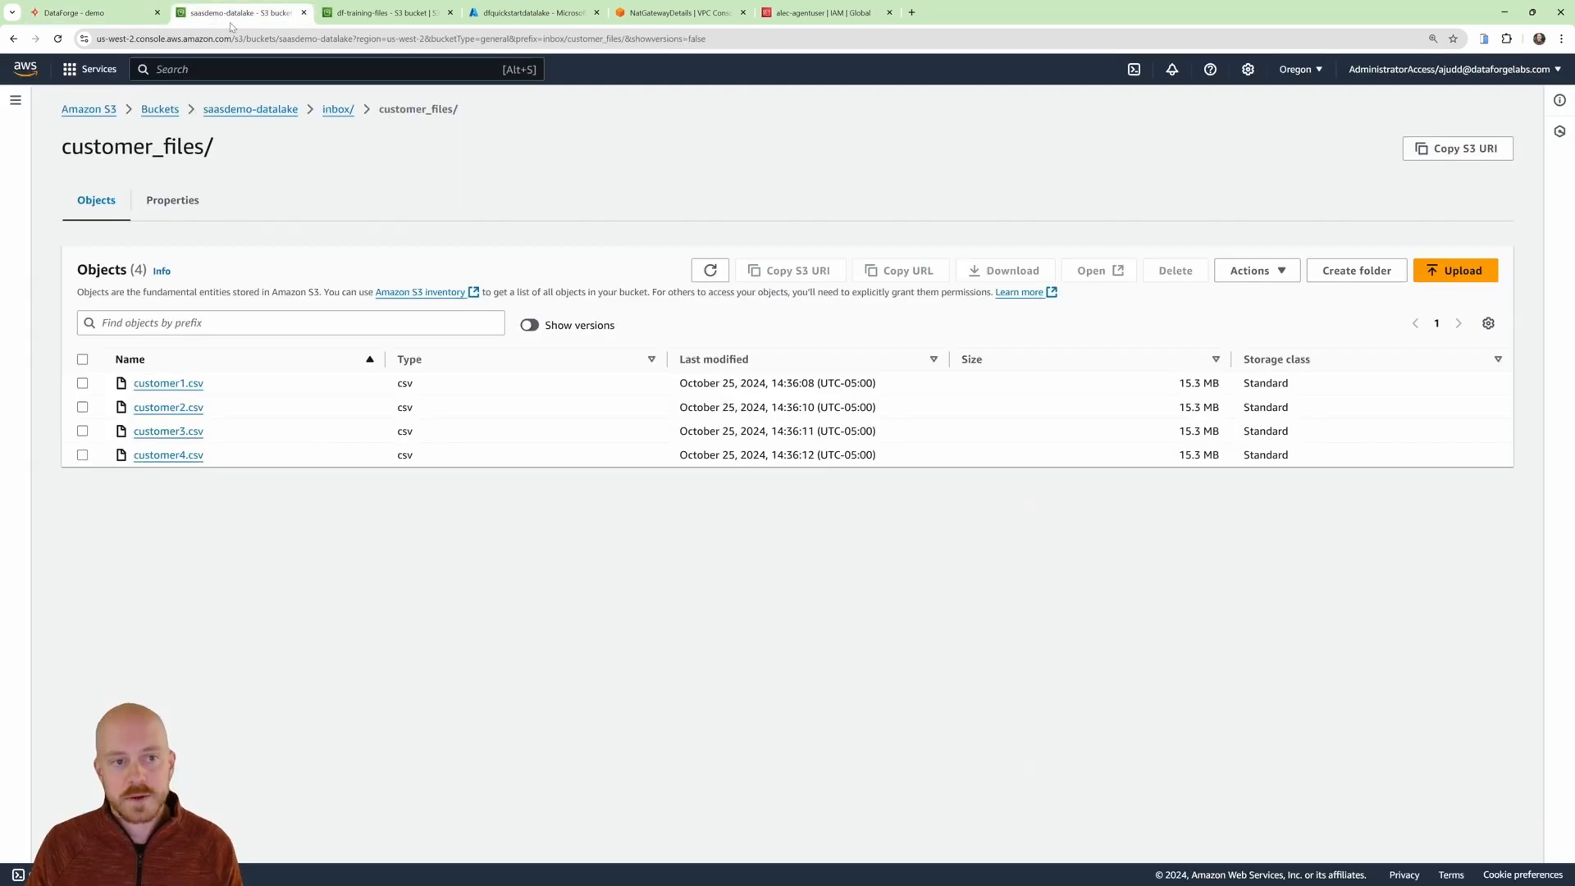
{"action": "left_click", "coordinate": [338, 109]}
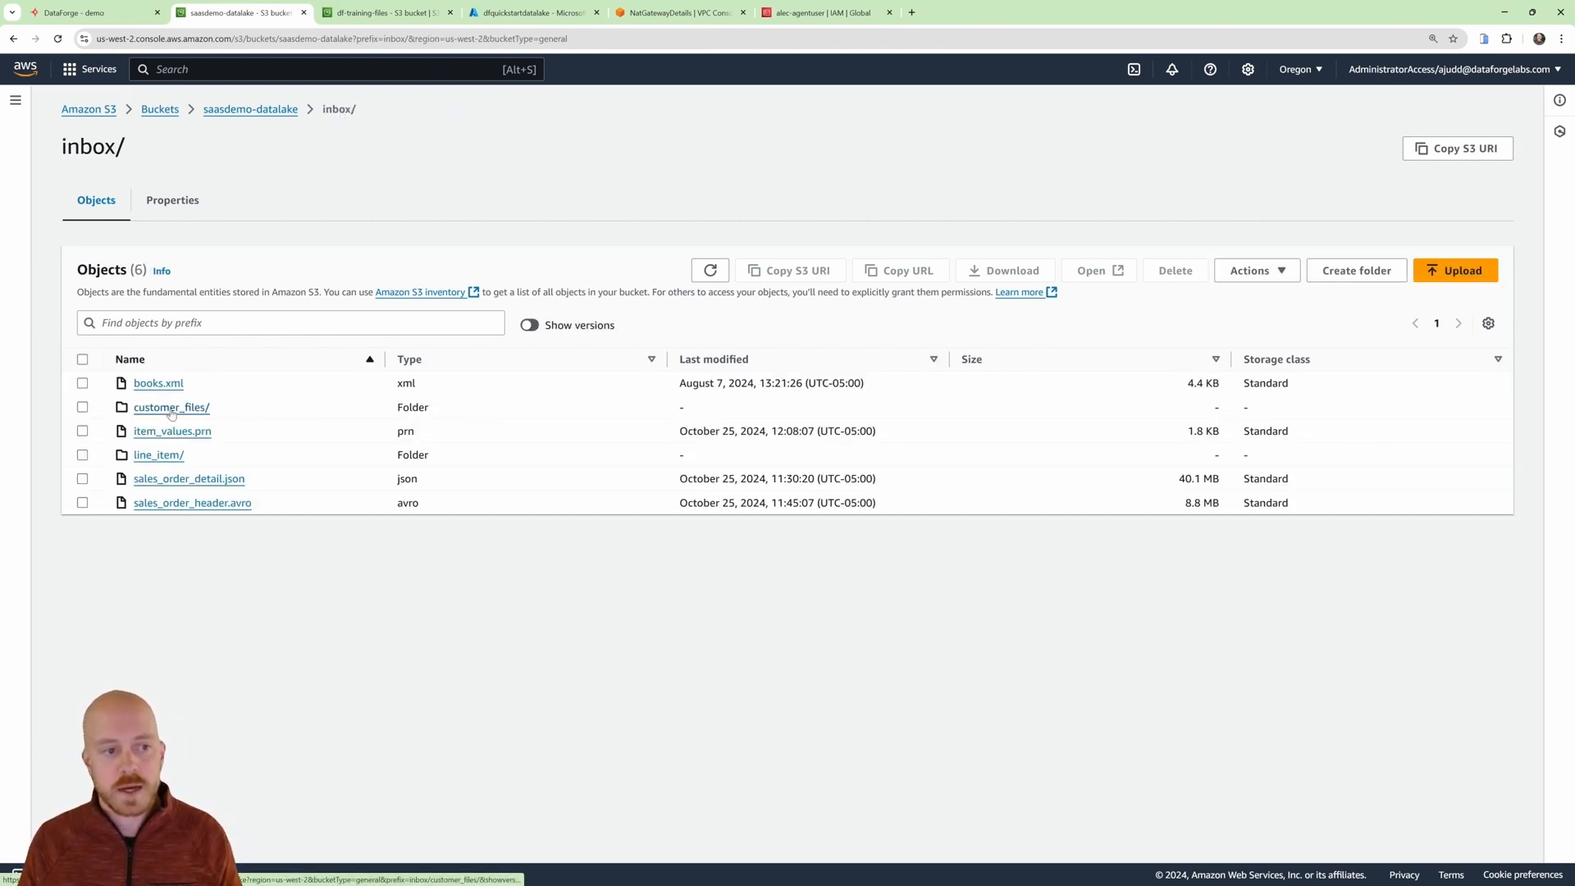
{"action": "left_click", "coordinate": [96, 15]}
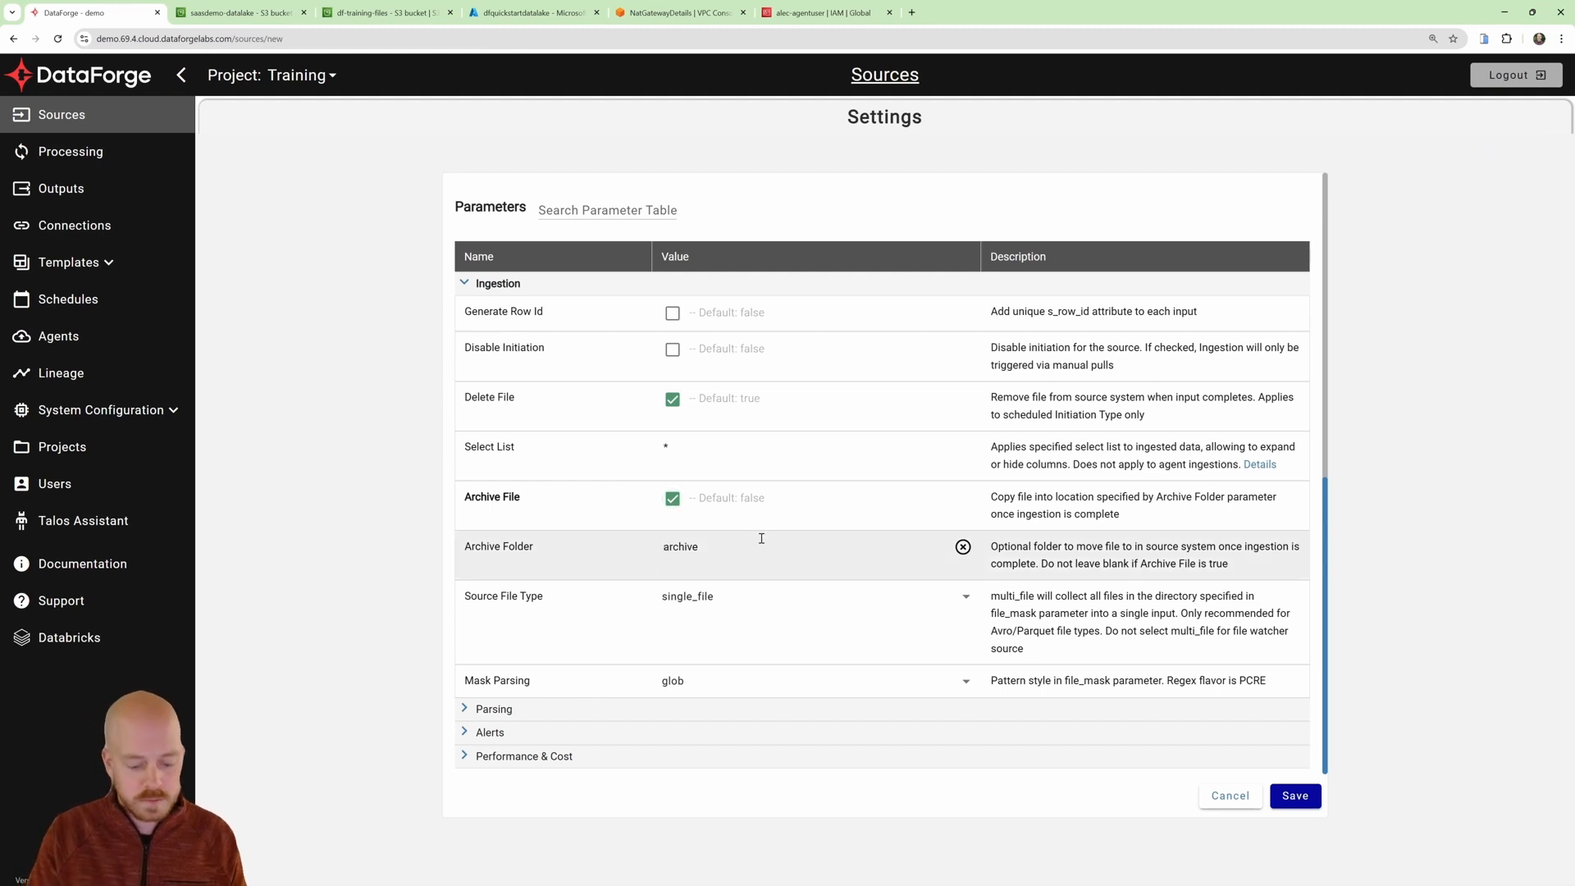
{"action": "type", "text": "inbox/"}
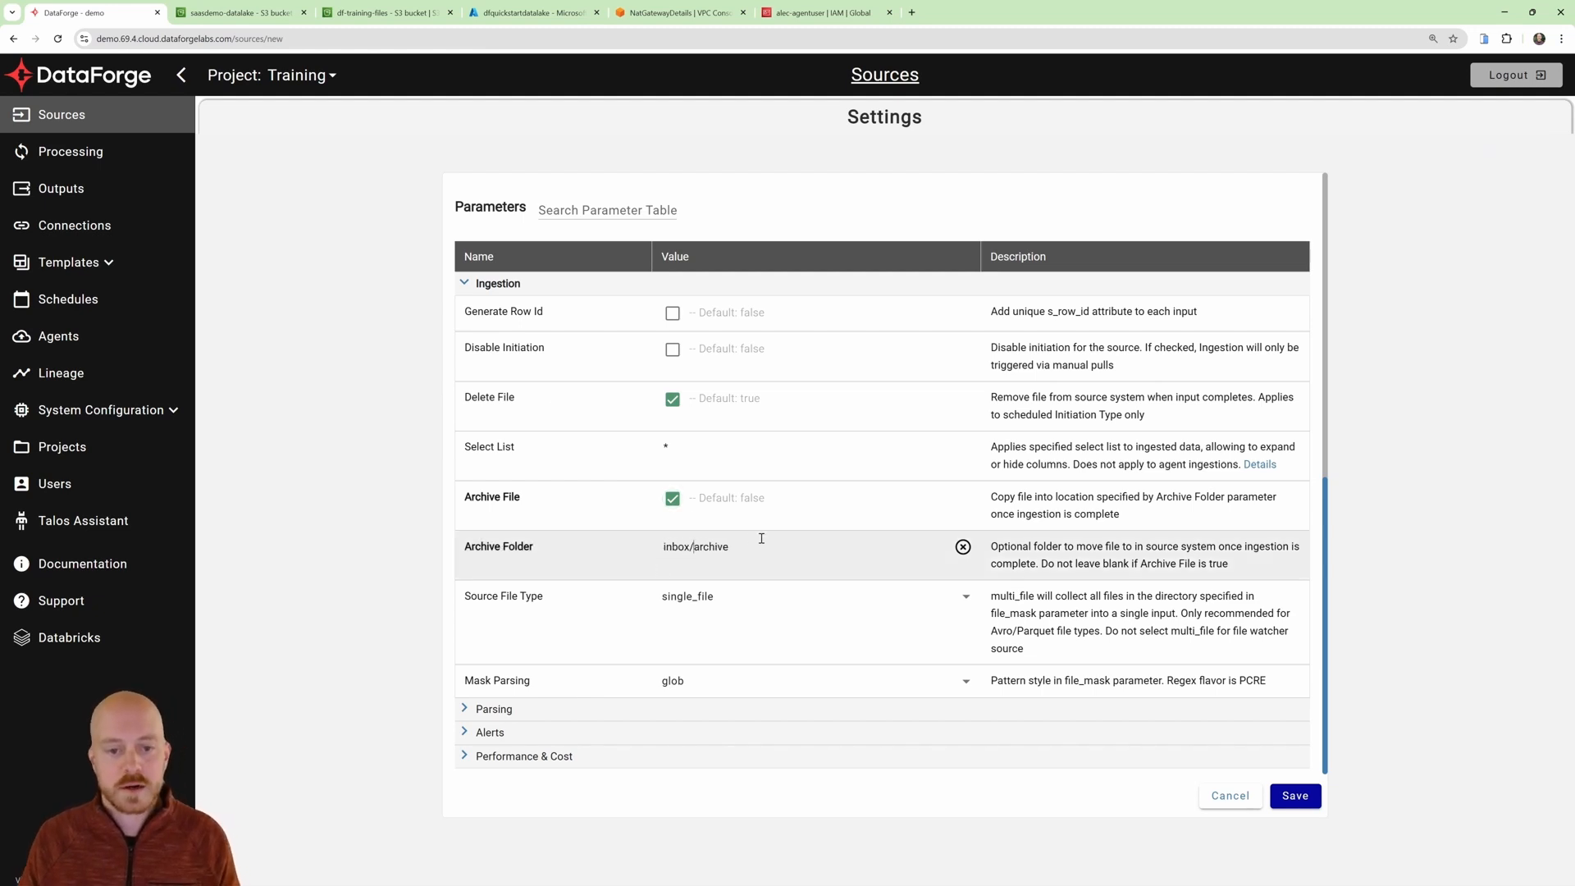
{"action": "double_click", "coordinate": [748, 554]}
{"action": "left_click", "coordinate": [747, 554]}
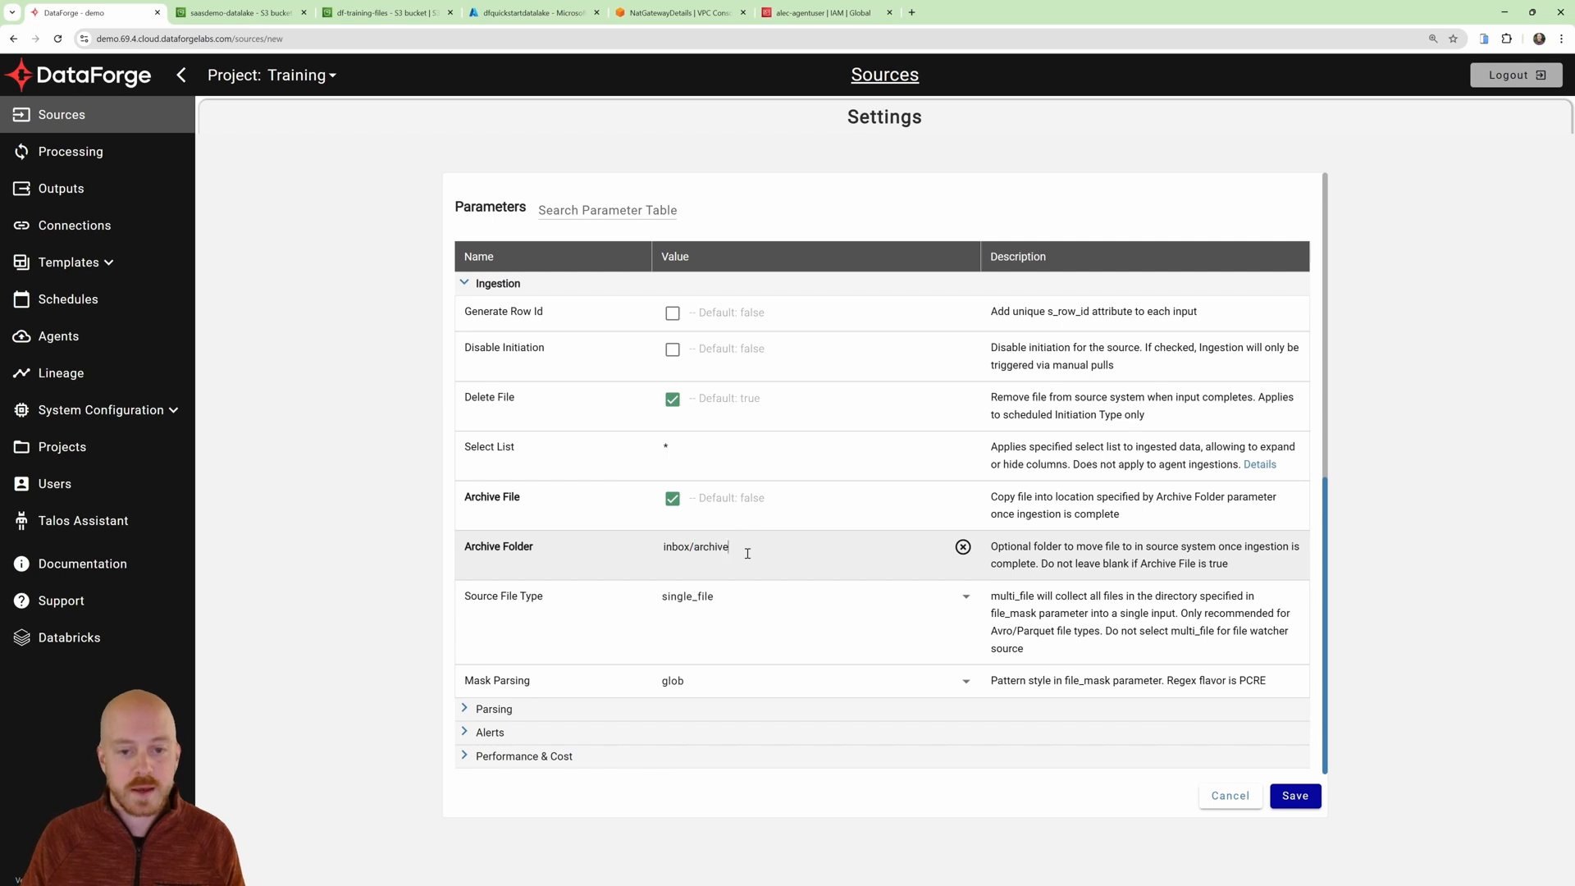
{"action": "type", "text": "/c"}
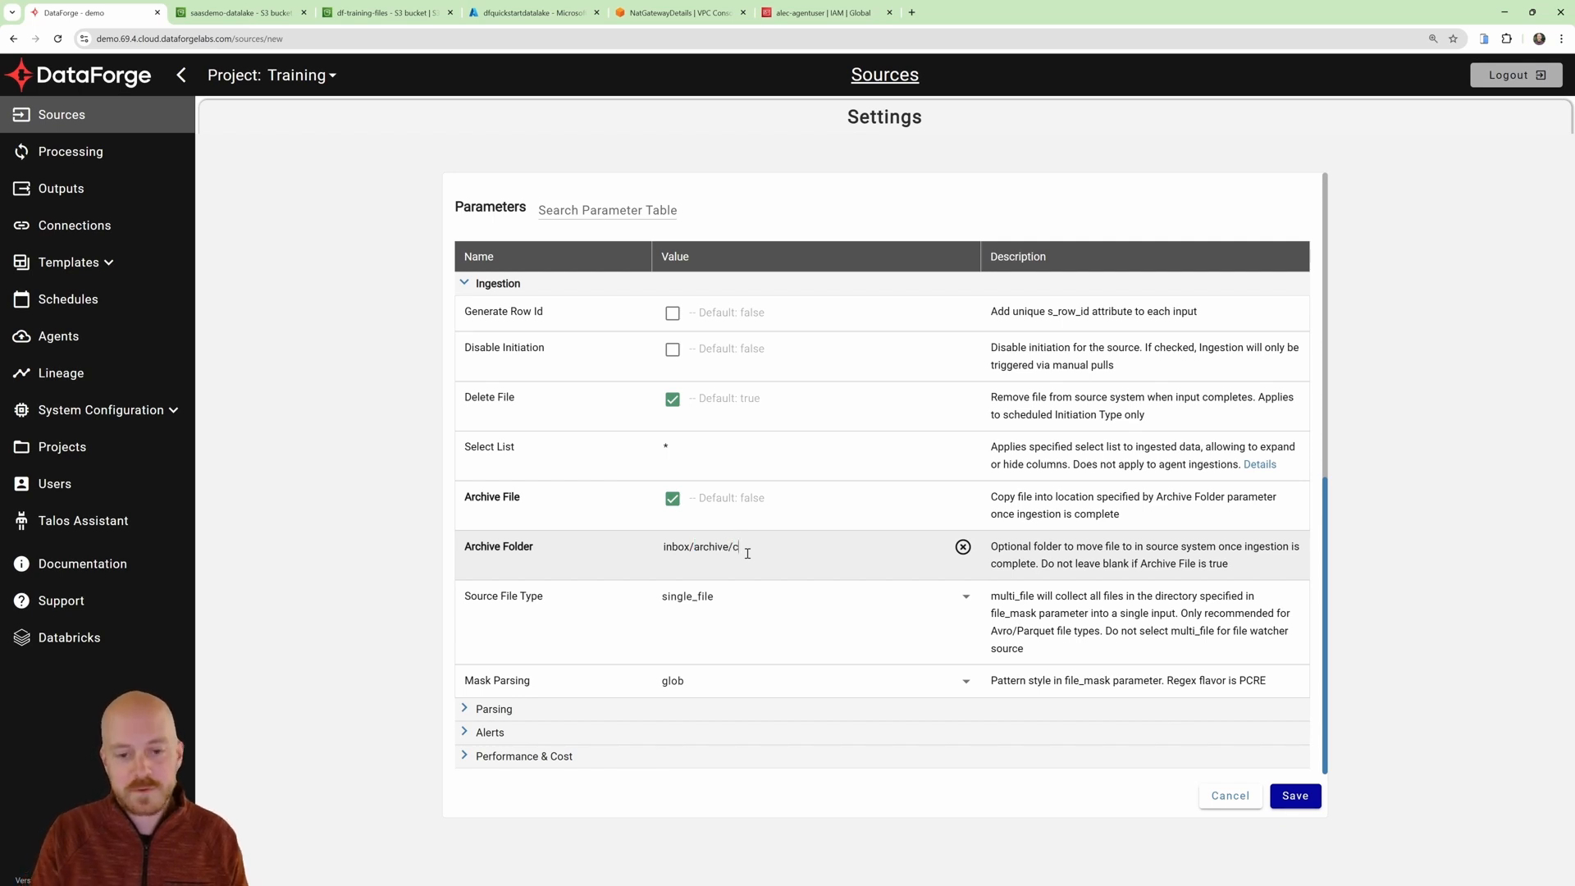
{"action": "type", "text": "ustomer_files"}
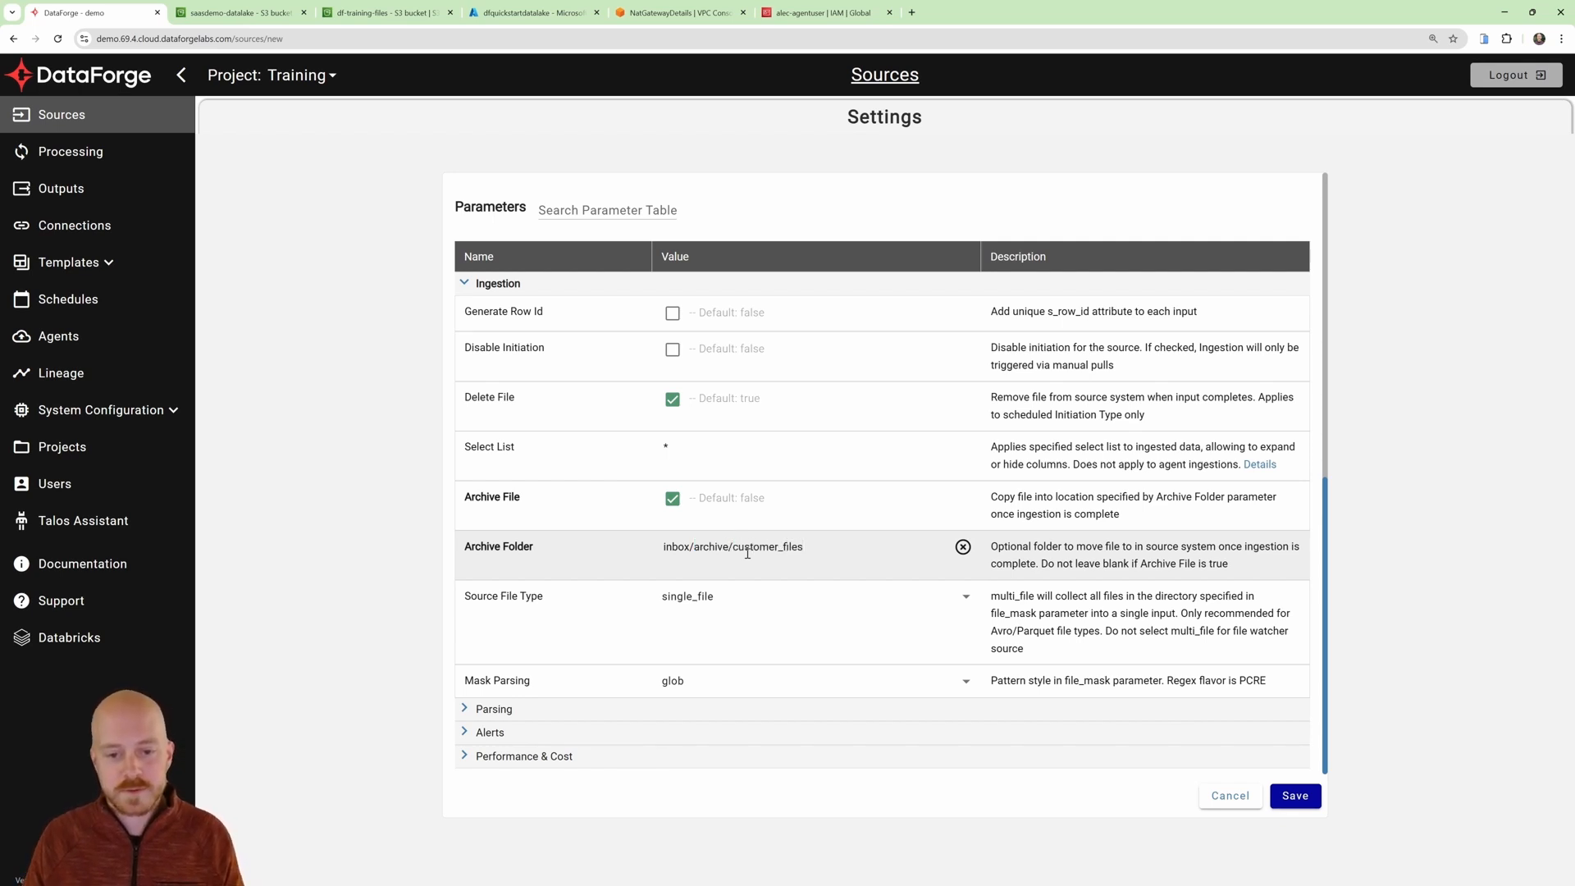
Save the Customer Files source with single_file as the source file type and pull its data.
{"action": "left_click", "coordinate": [711, 601]}
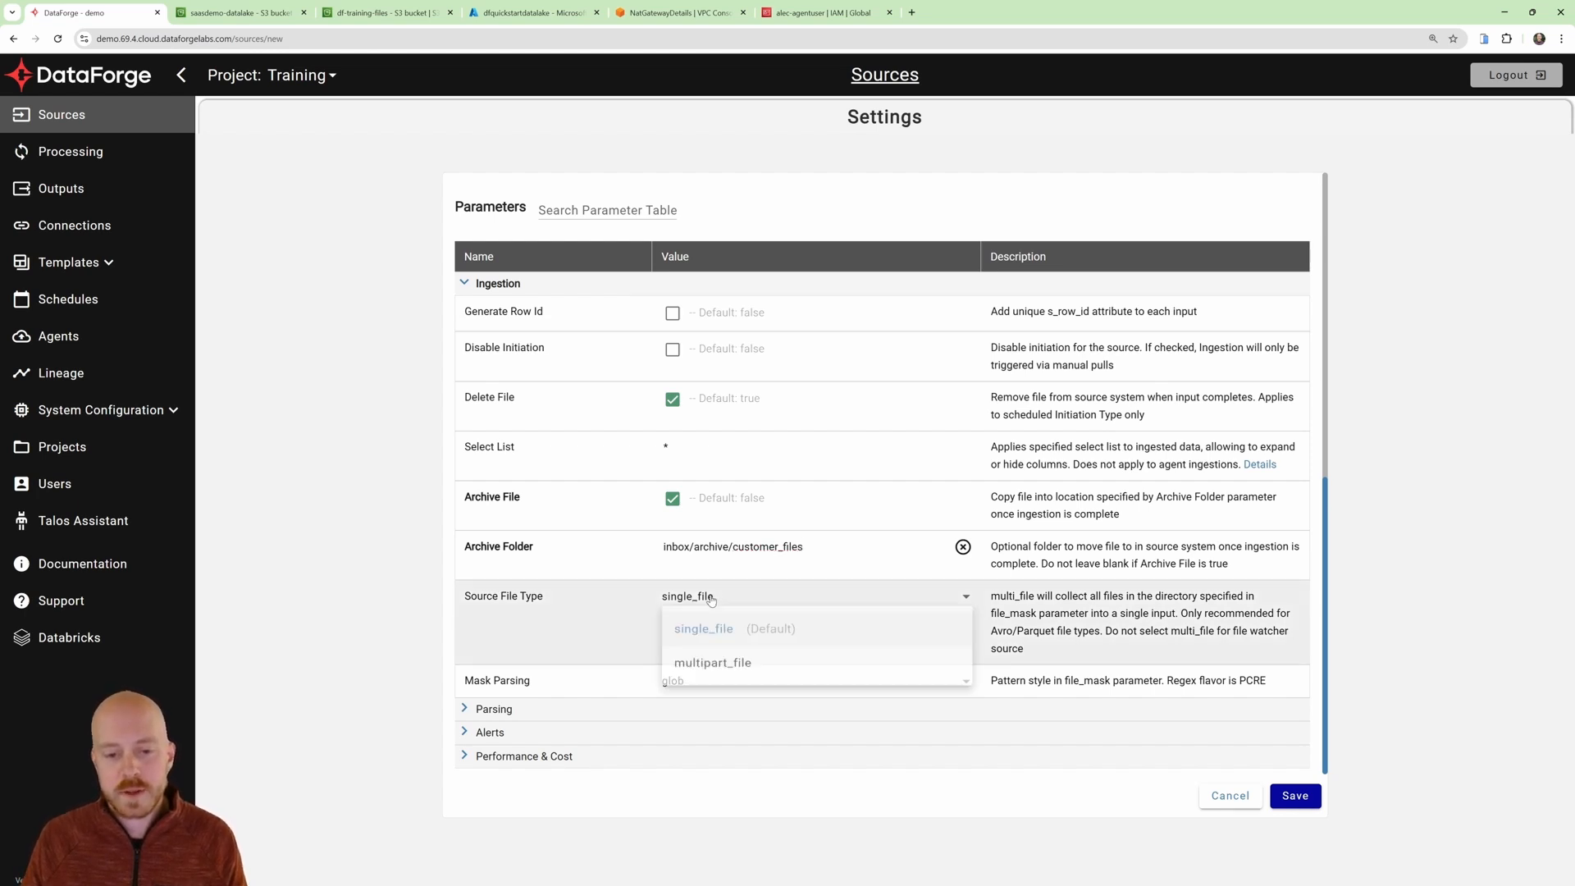
{"action": "left_click", "coordinate": [714, 612]}
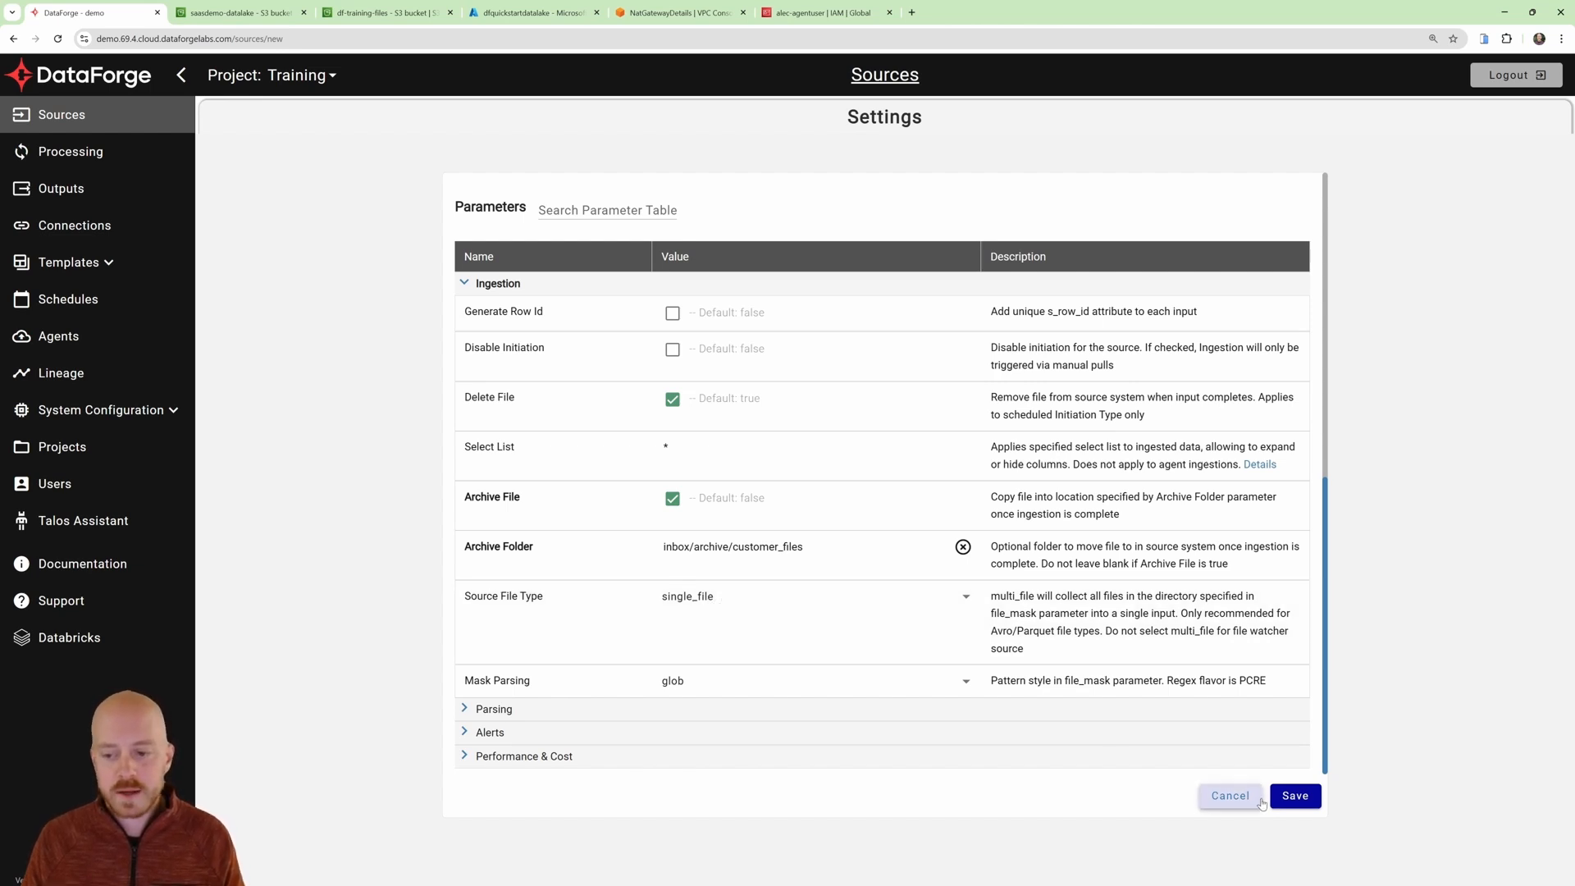
{"action": "left_click", "coordinate": [1294, 795]}
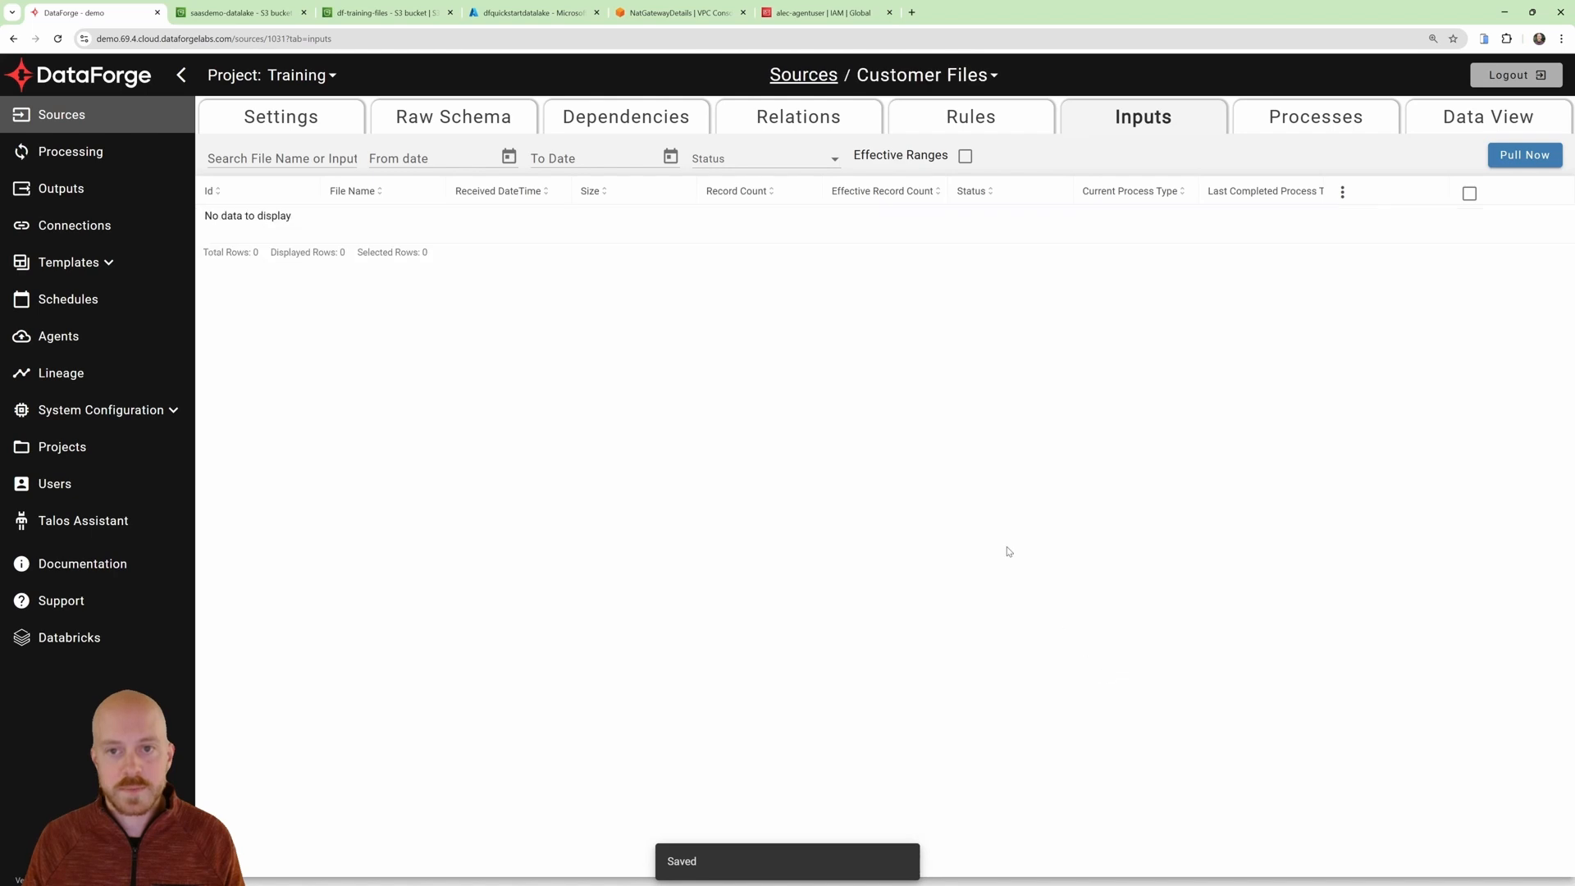
{"action": "left_click", "coordinate": [1508, 167]}
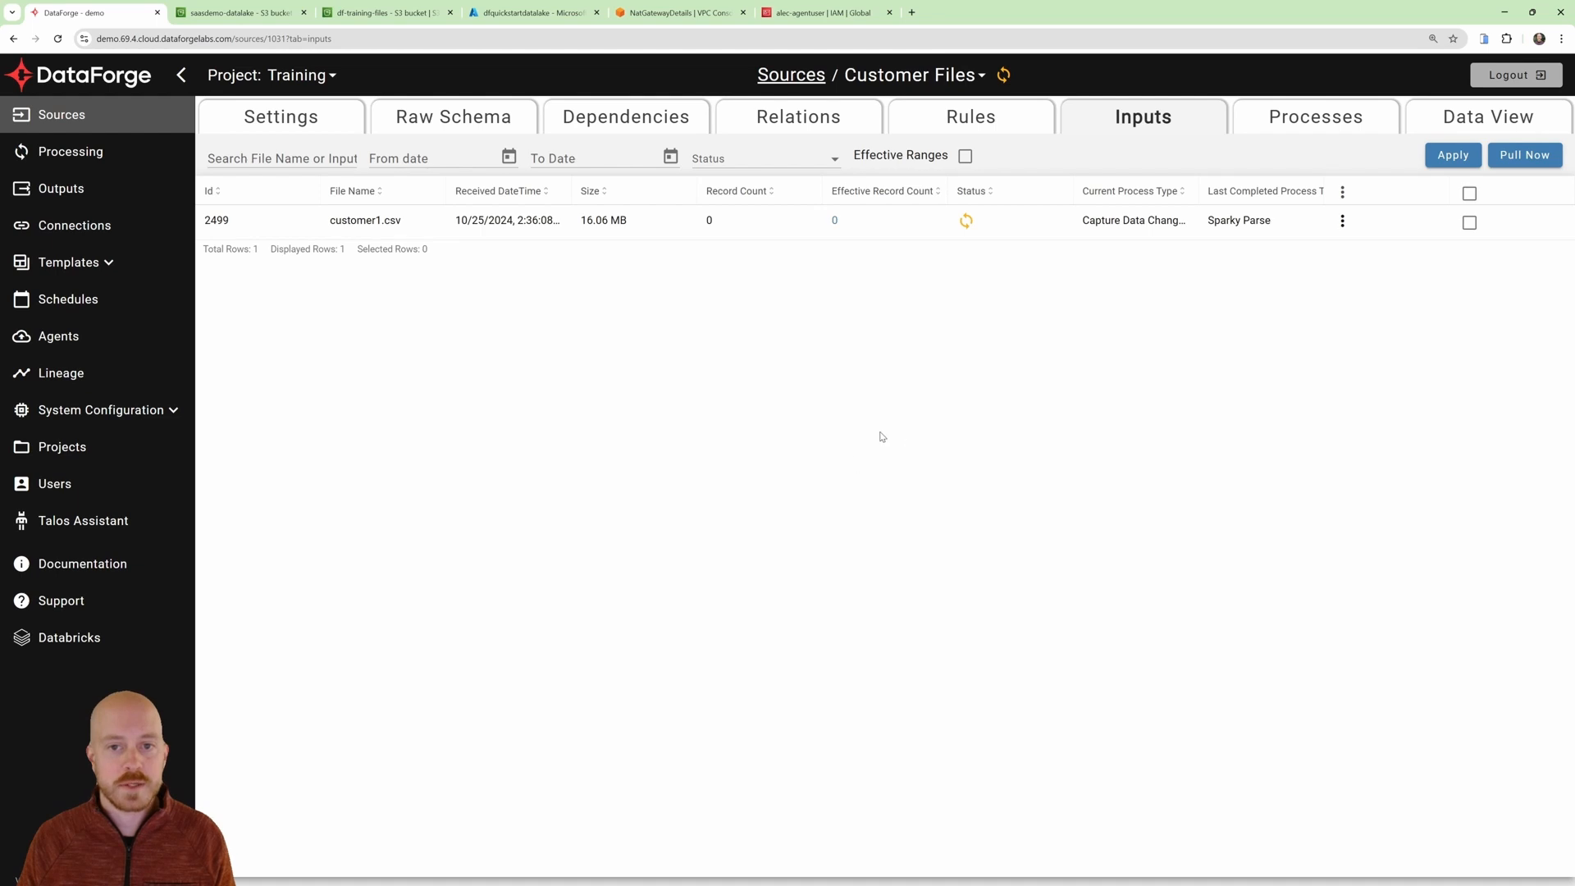
Examine the refreshed inbox, customer_files and archive folders in the AWS S3 console, and check the source's inputs in DataForge.
{"action": "left_click", "coordinate": [238, 12]}
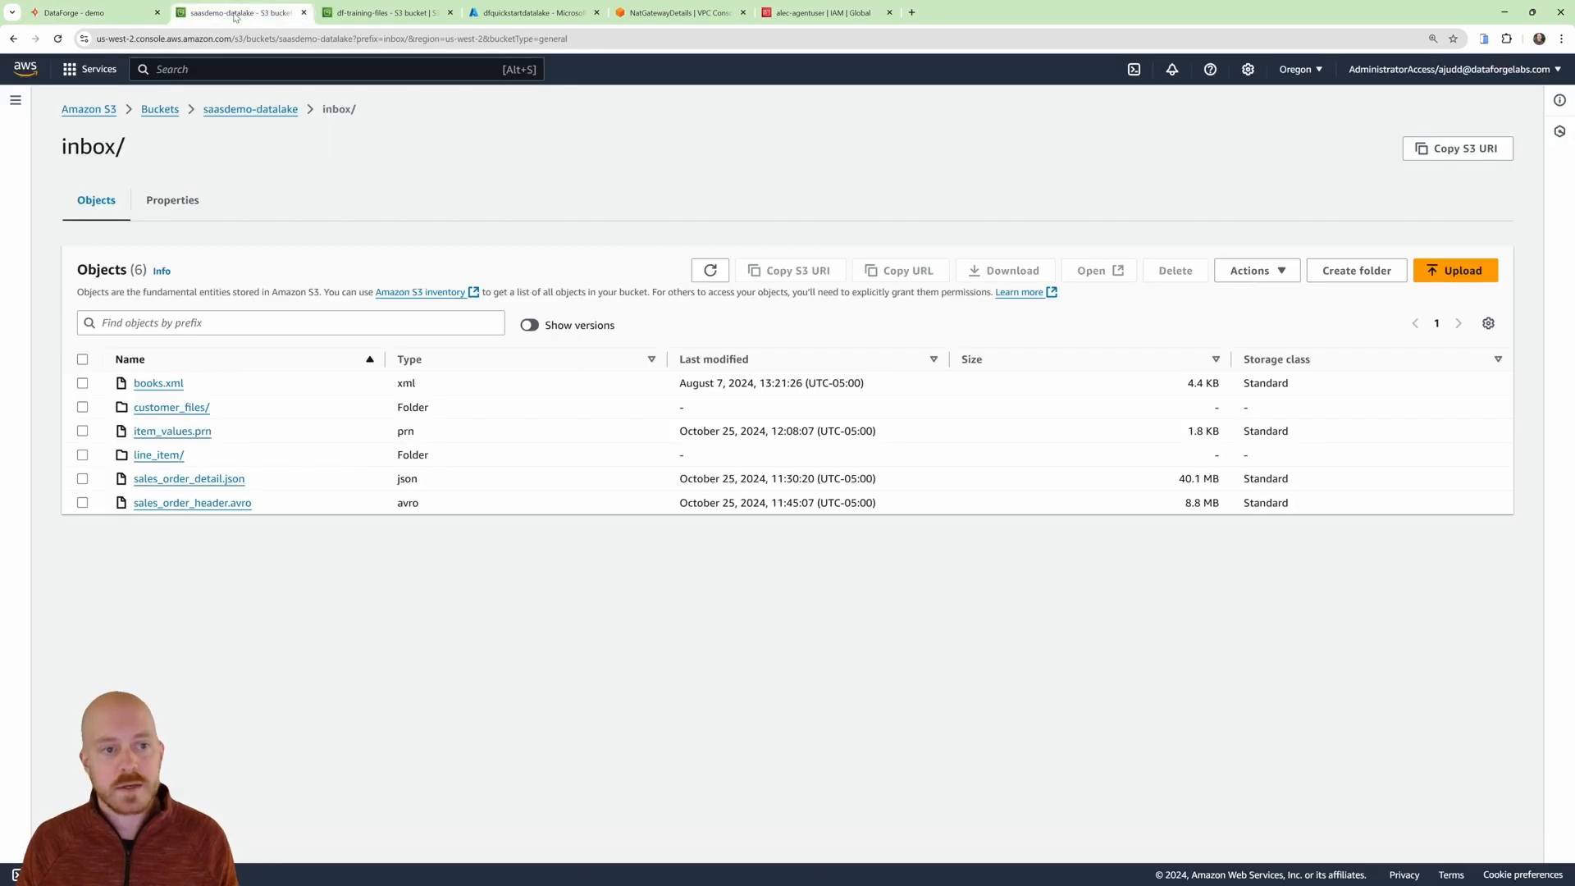
{"action": "left_click", "coordinate": [710, 270]}
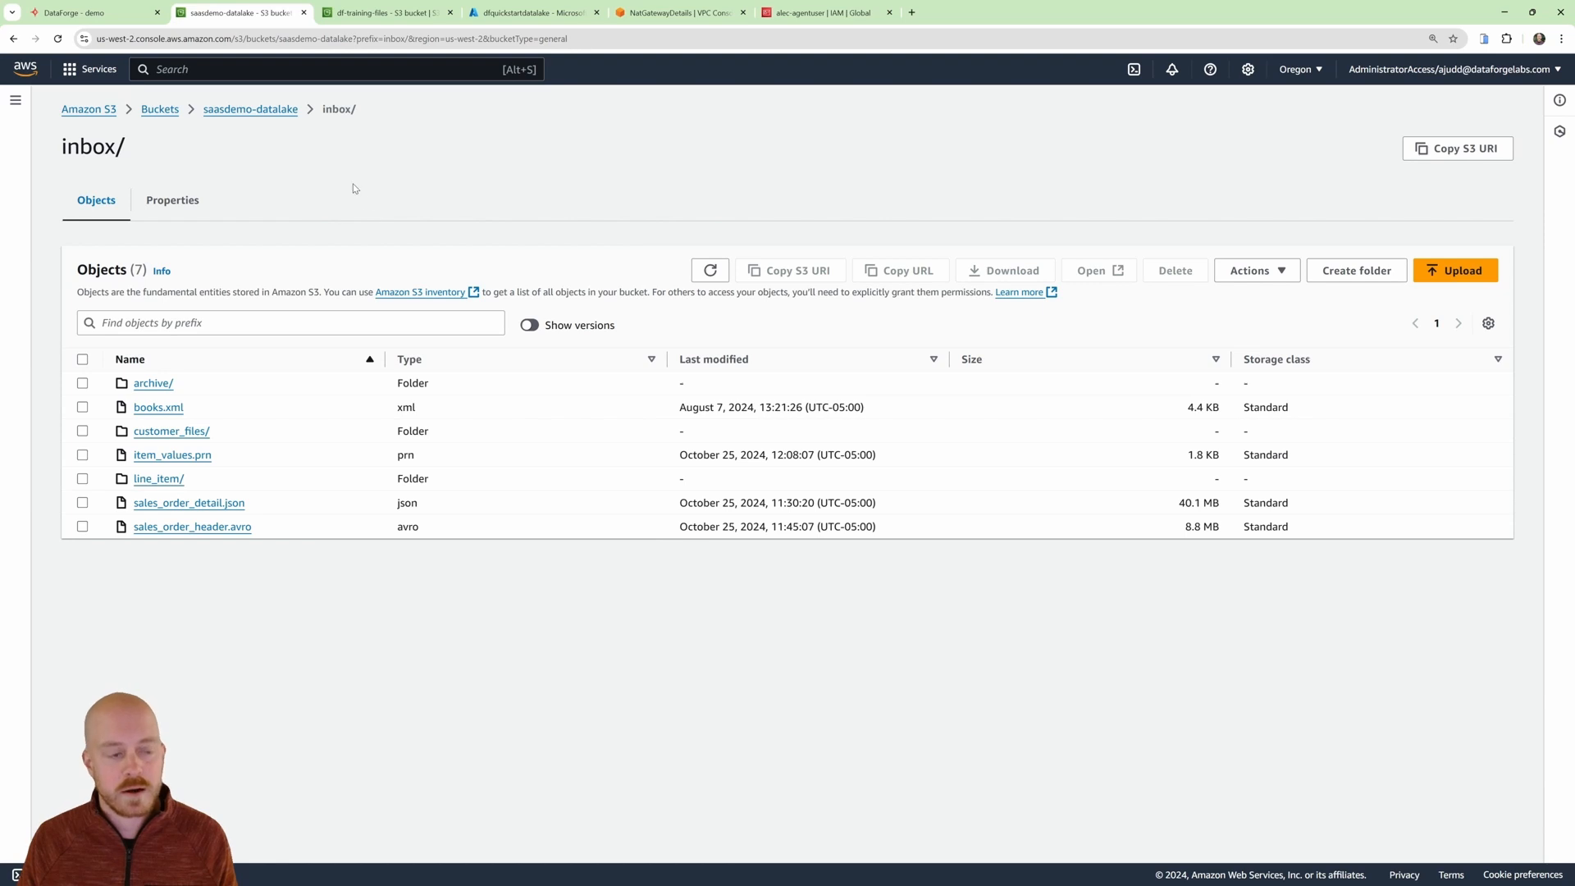
{"action": "left_click", "coordinate": [181, 432]}
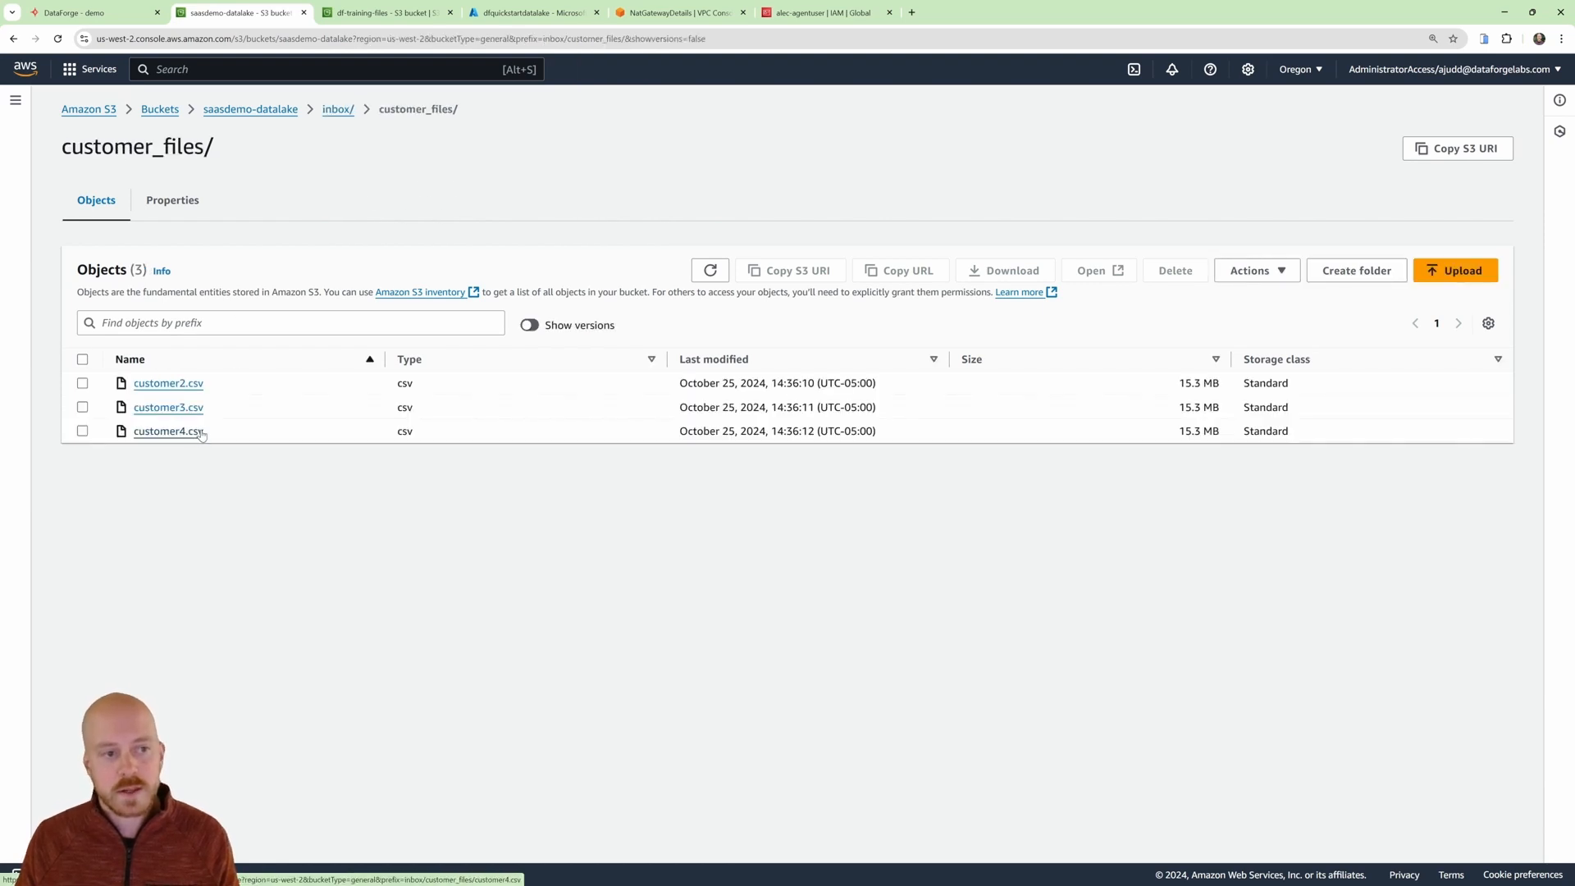
{"action": "left_click", "coordinate": [337, 110]}
{"action": "left_click", "coordinate": [167, 384]}
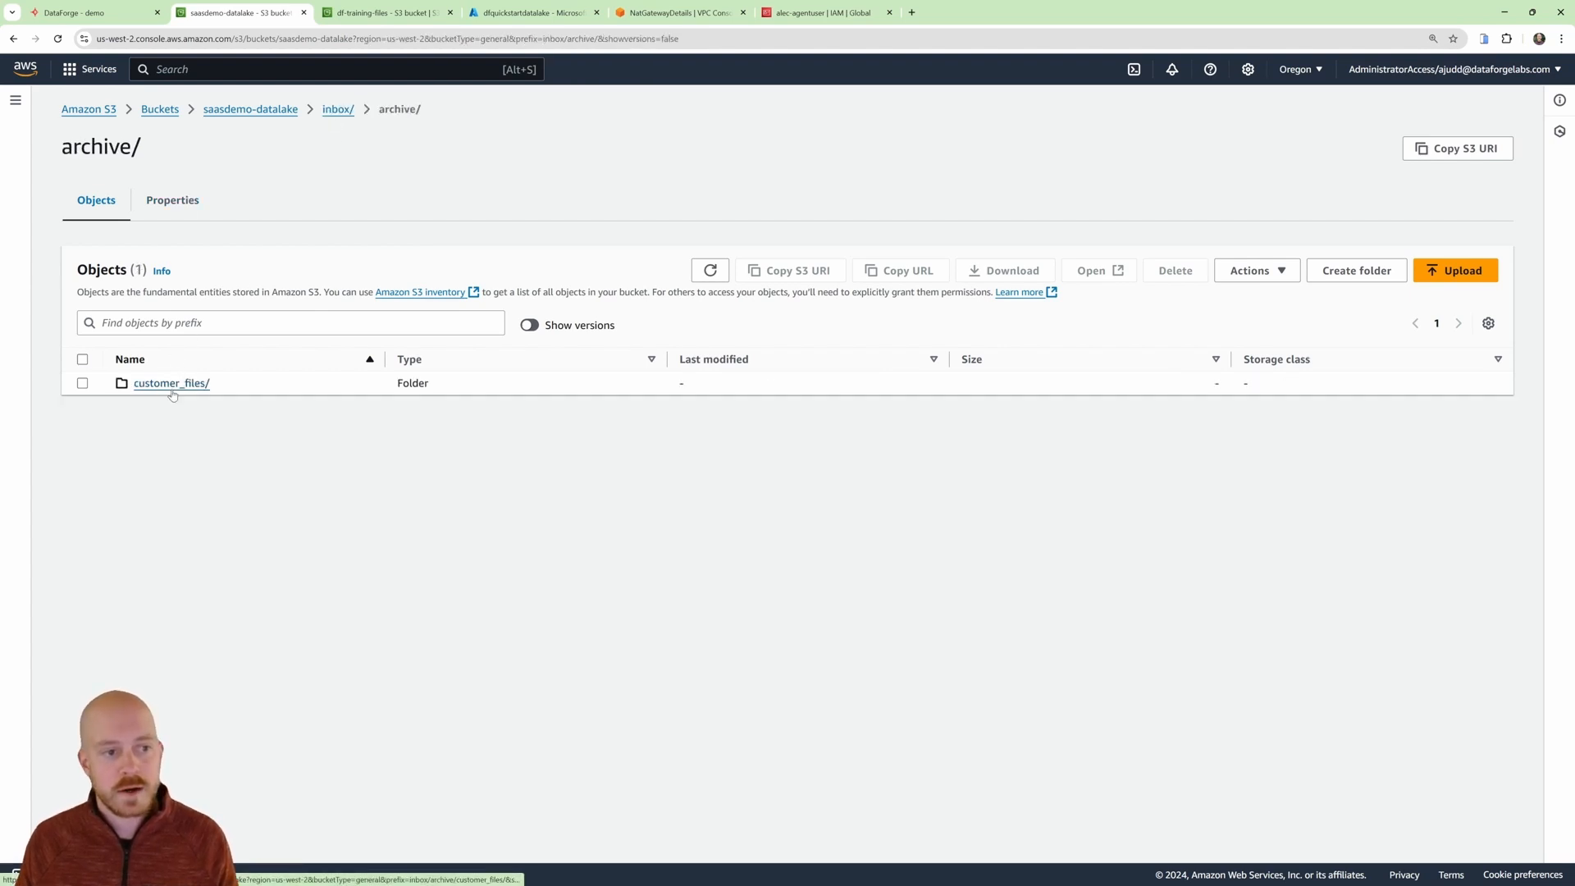
{"action": "left_click", "coordinate": [186, 387]}
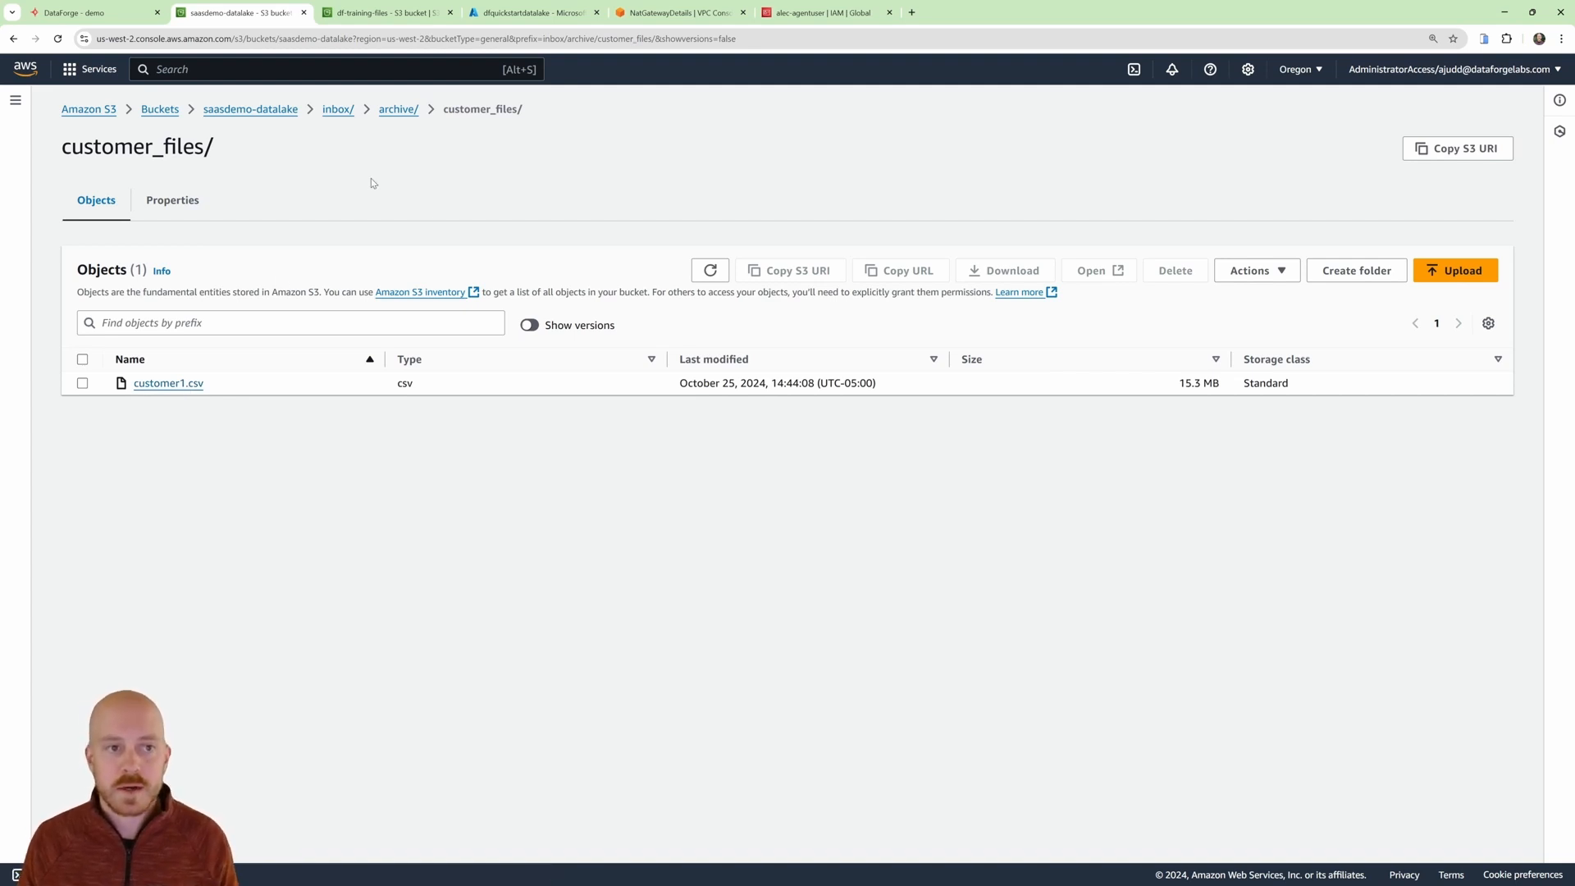
{"action": "left_click", "coordinate": [339, 111]}
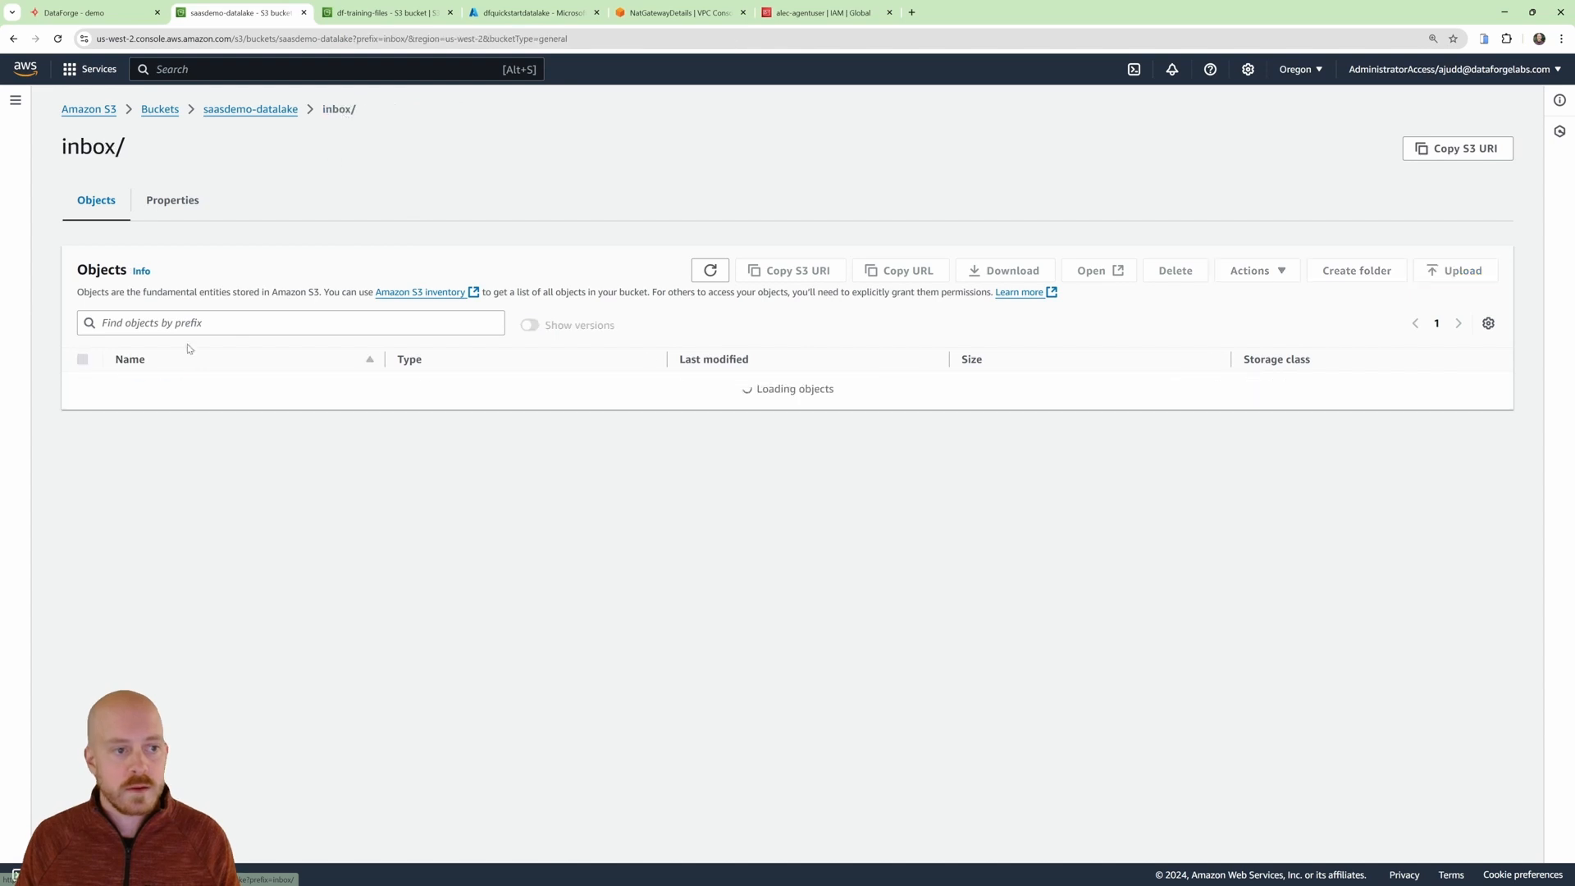
{"action": "left_click", "coordinate": [192, 429]}
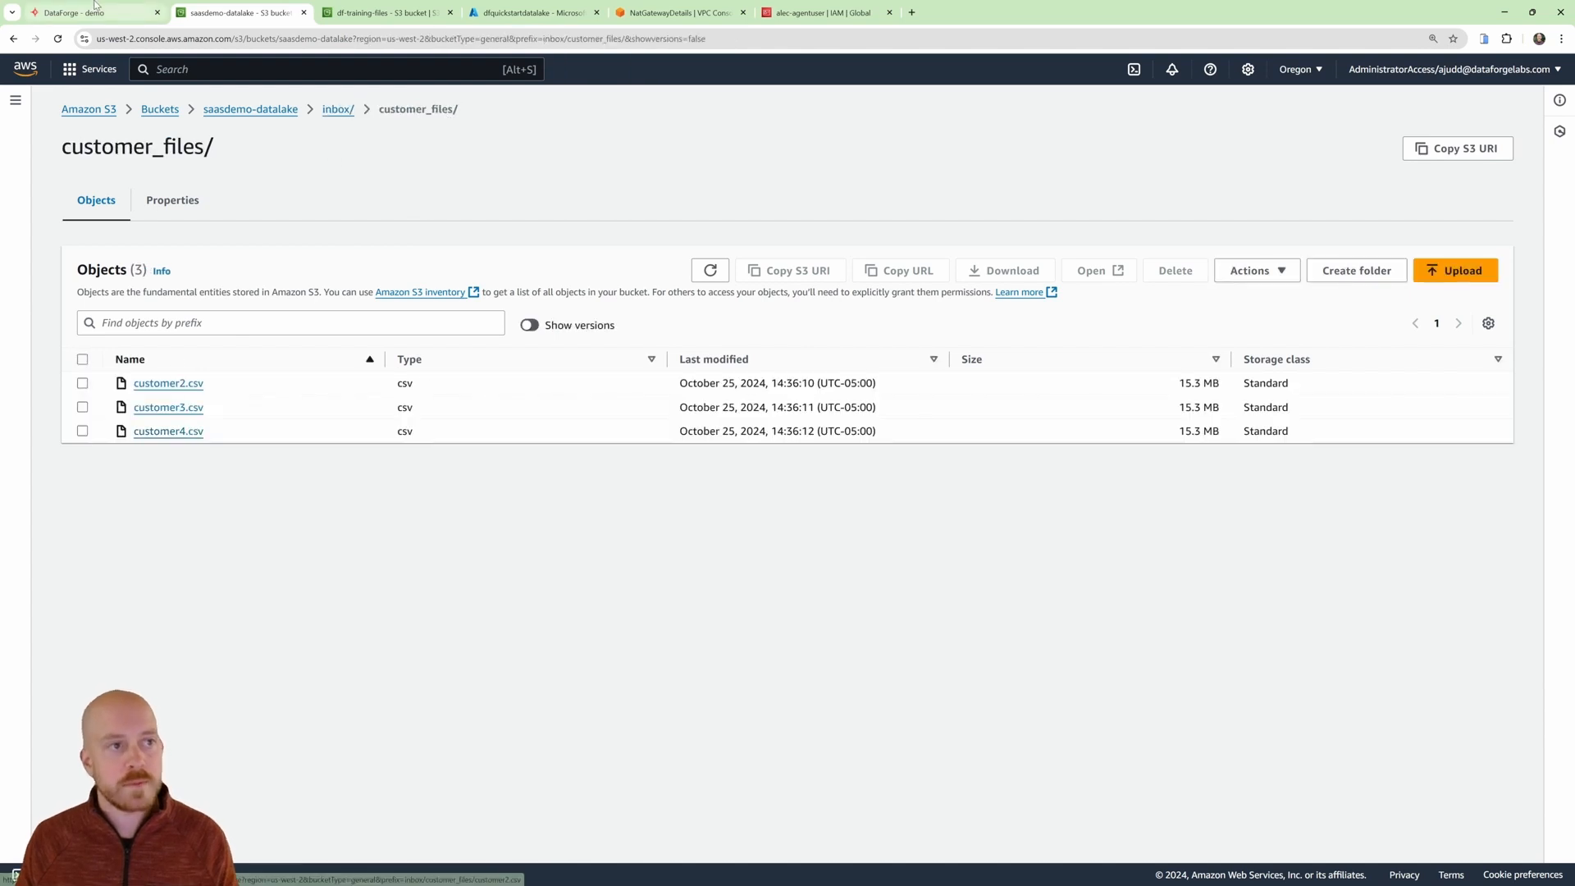
{"action": "left_click", "coordinate": [94, 10]}
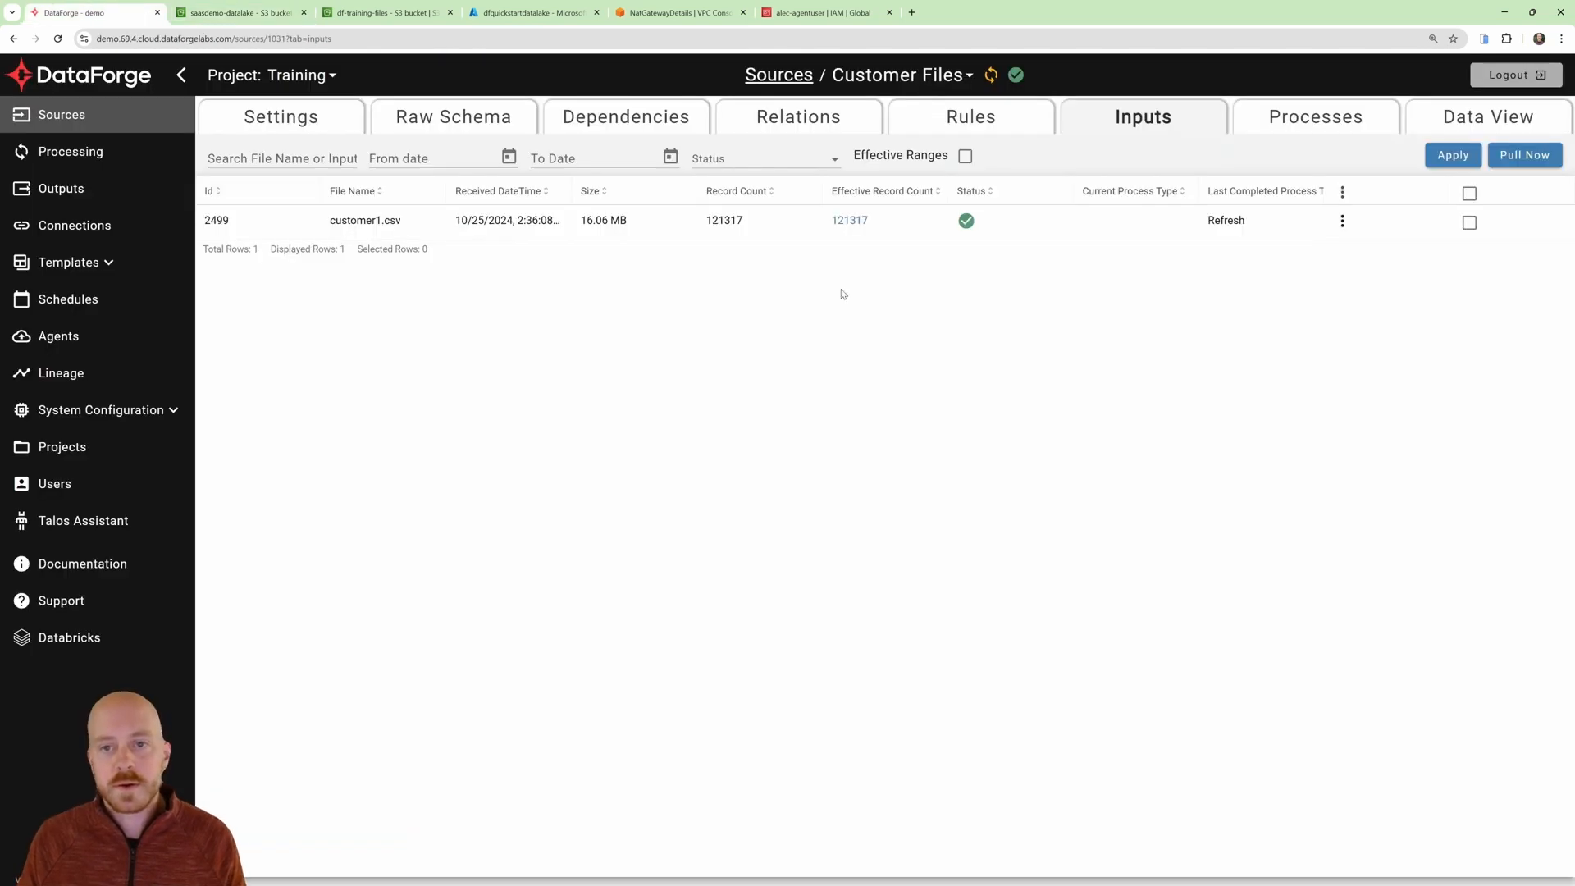
Change the Customer Files source's file mask to inbox/customer_files/customer*.csv and save the settings.
{"action": "left_click", "coordinate": [287, 117]}
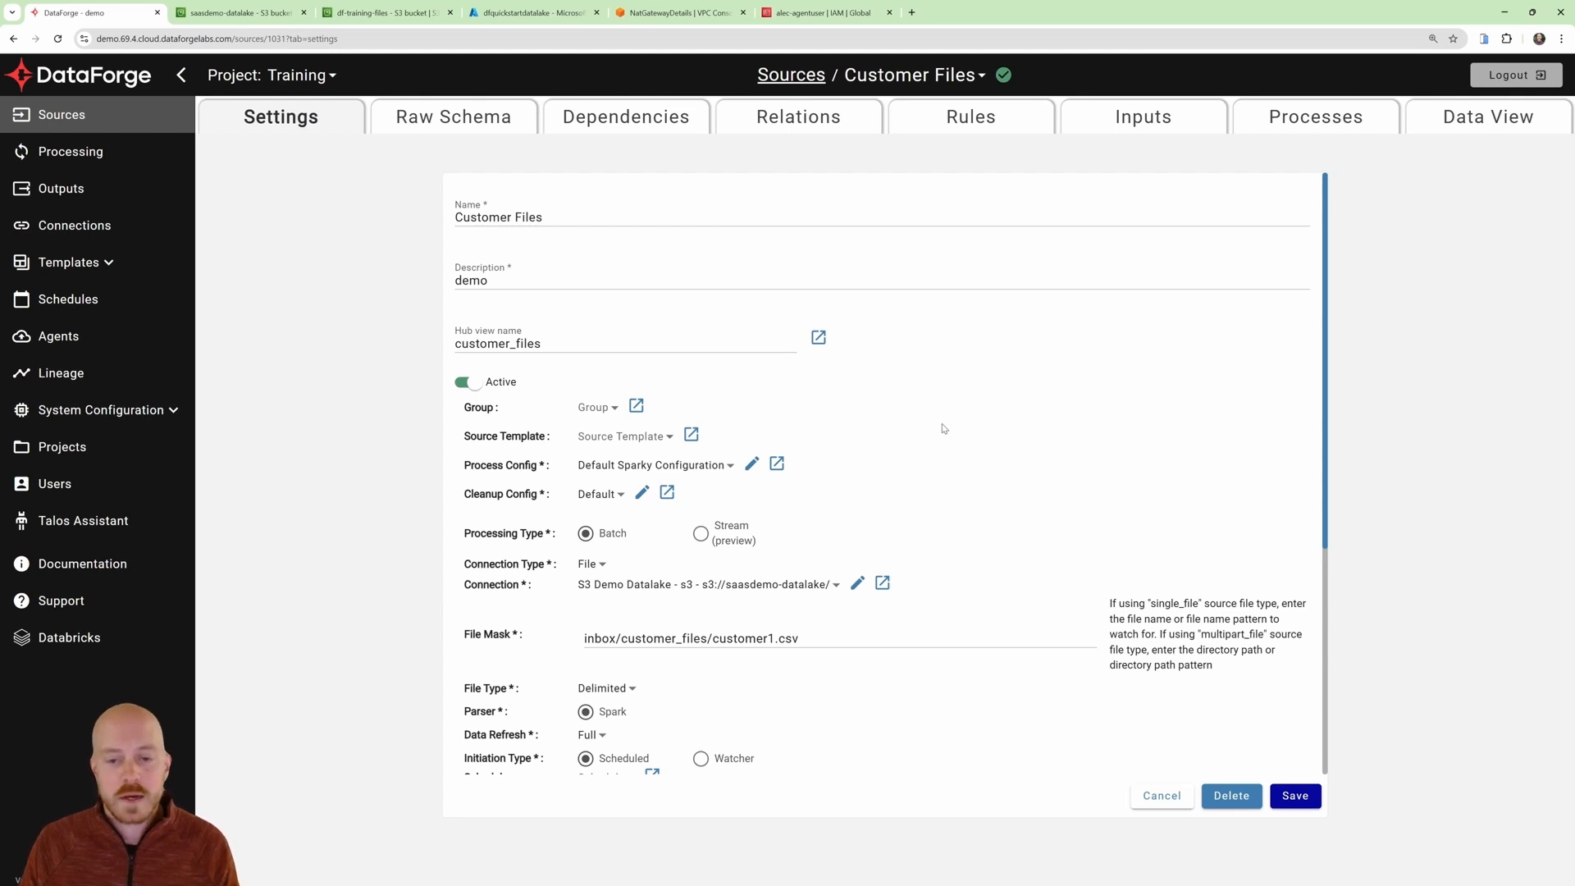
{"action": "scroll", "coordinate": [943, 429], "scroll_direction": "down", "scroll_amount": 2}
{"action": "left_click", "coordinate": [776, 455]}
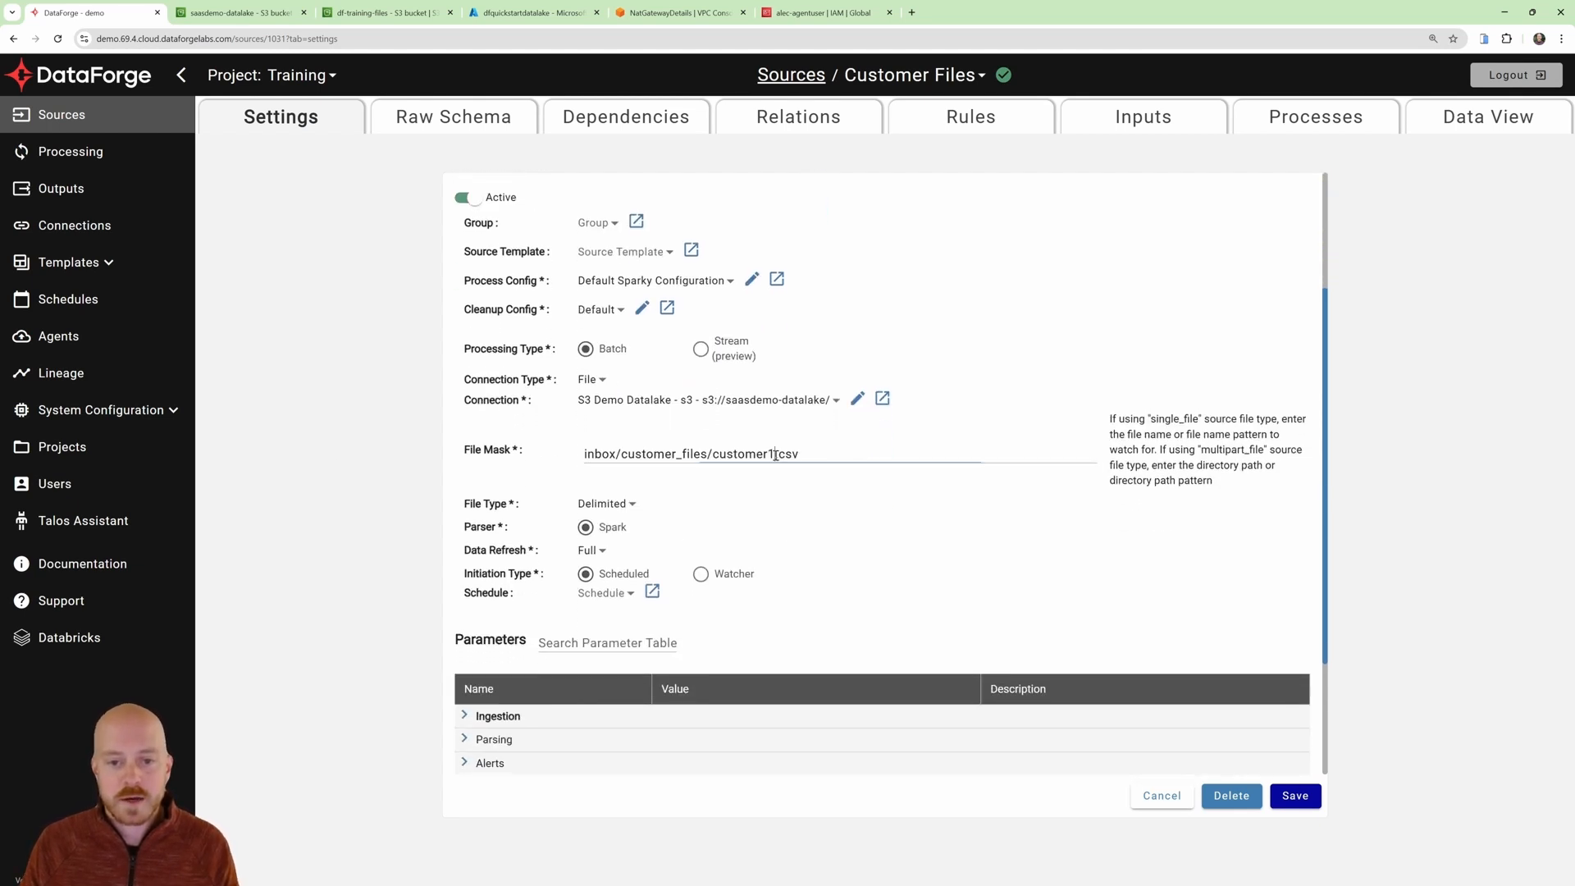
{"action": "key", "text": "BackSpace"}
{"action": "type", "text": "*"}
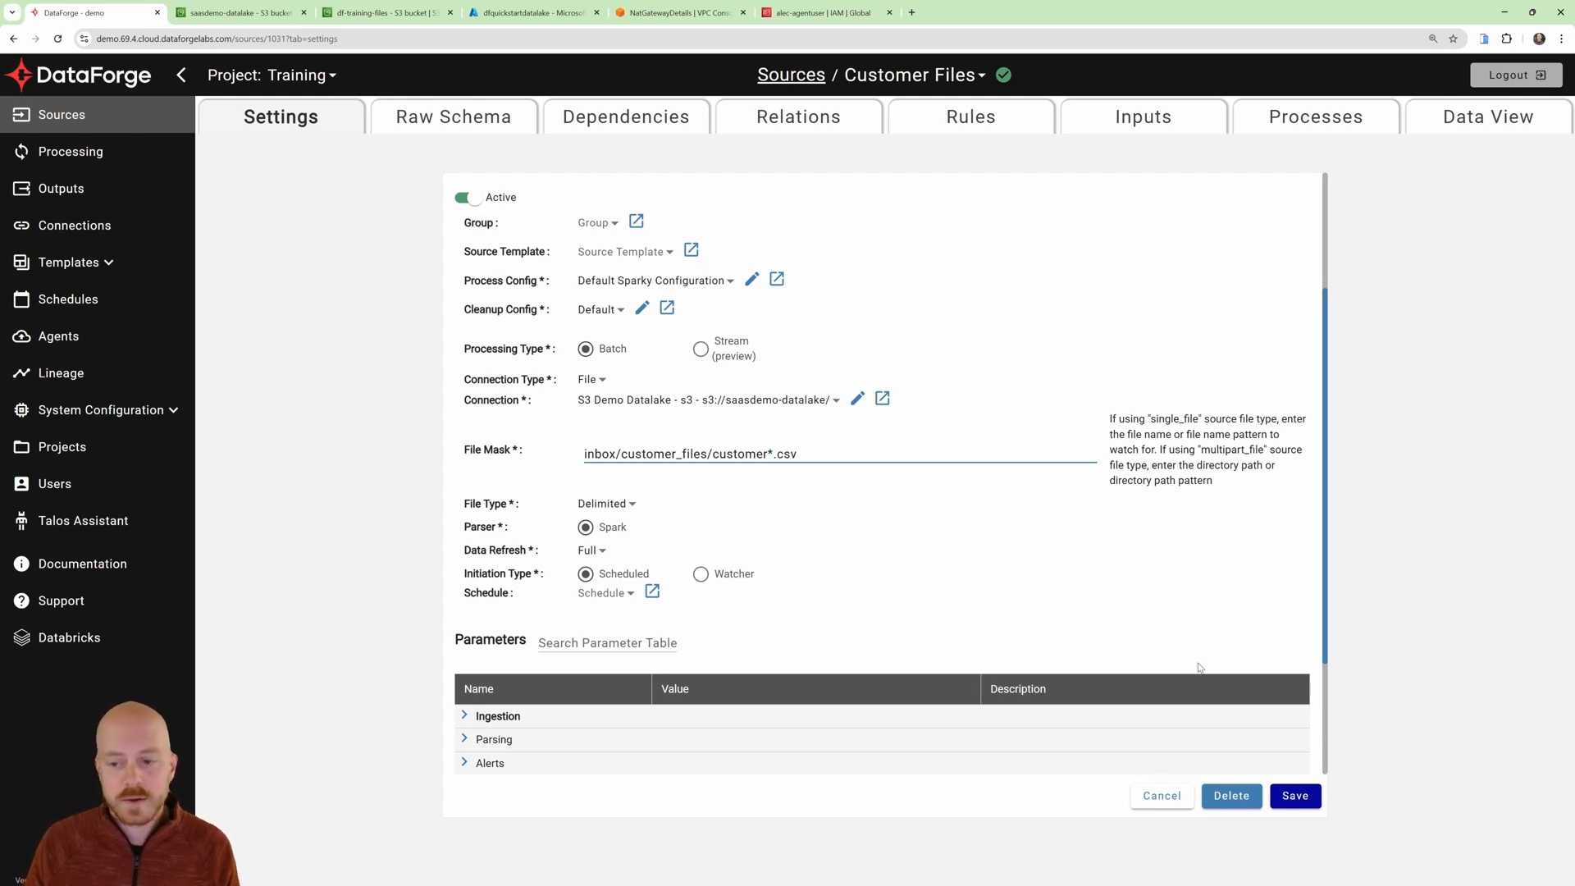
{"action": "left_click", "coordinate": [1294, 796]}
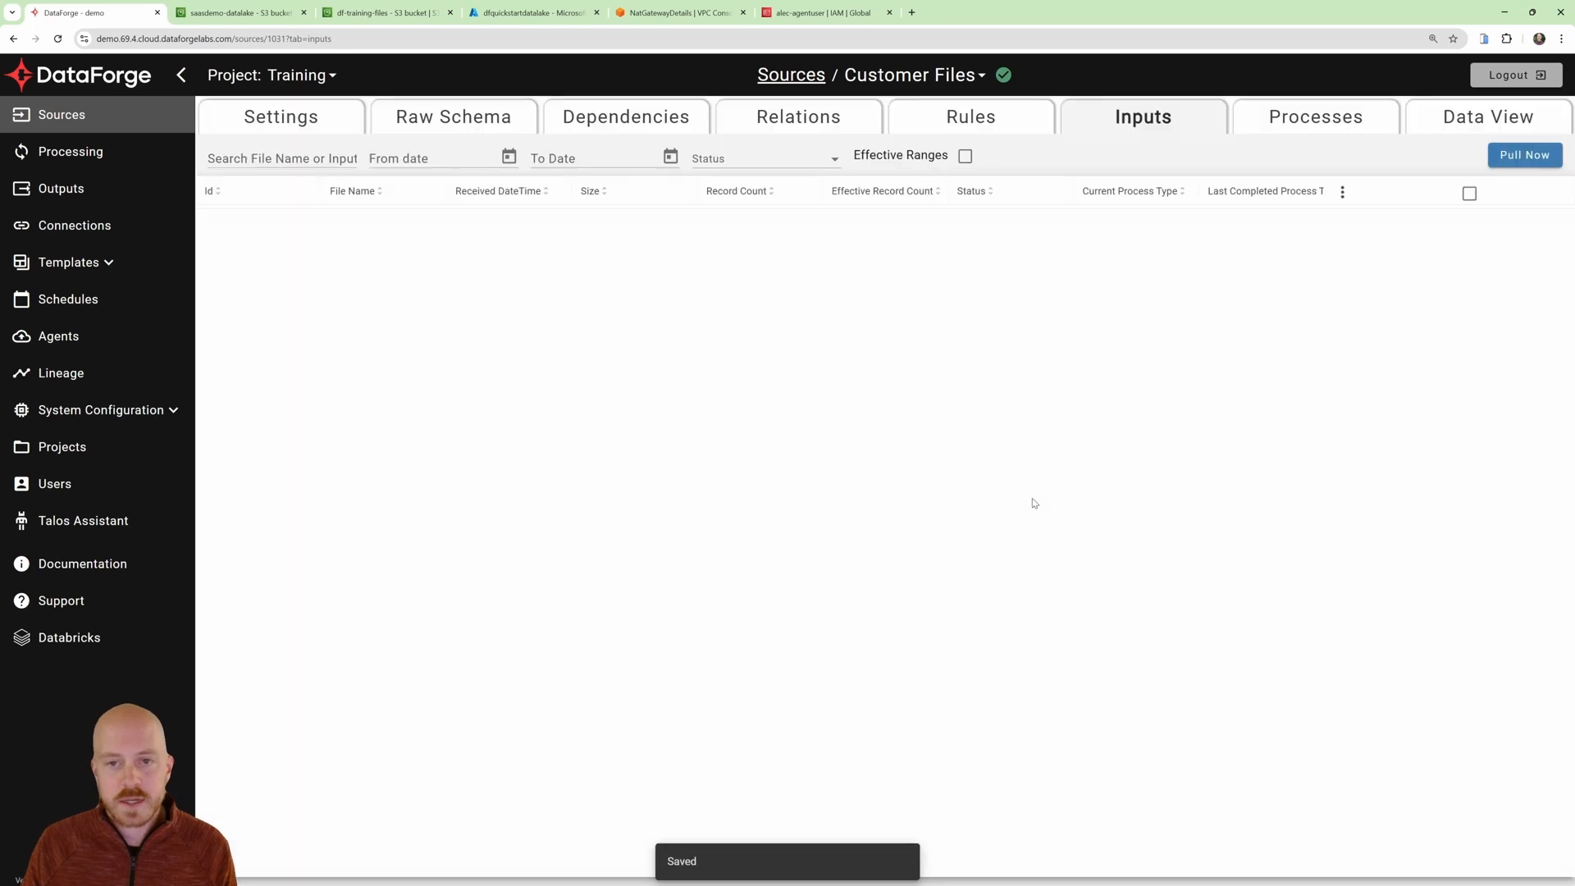
Pull the files matching the wildcard mask into the Customer Files source and return to the sources list.
{"action": "left_click", "coordinate": [1515, 160]}
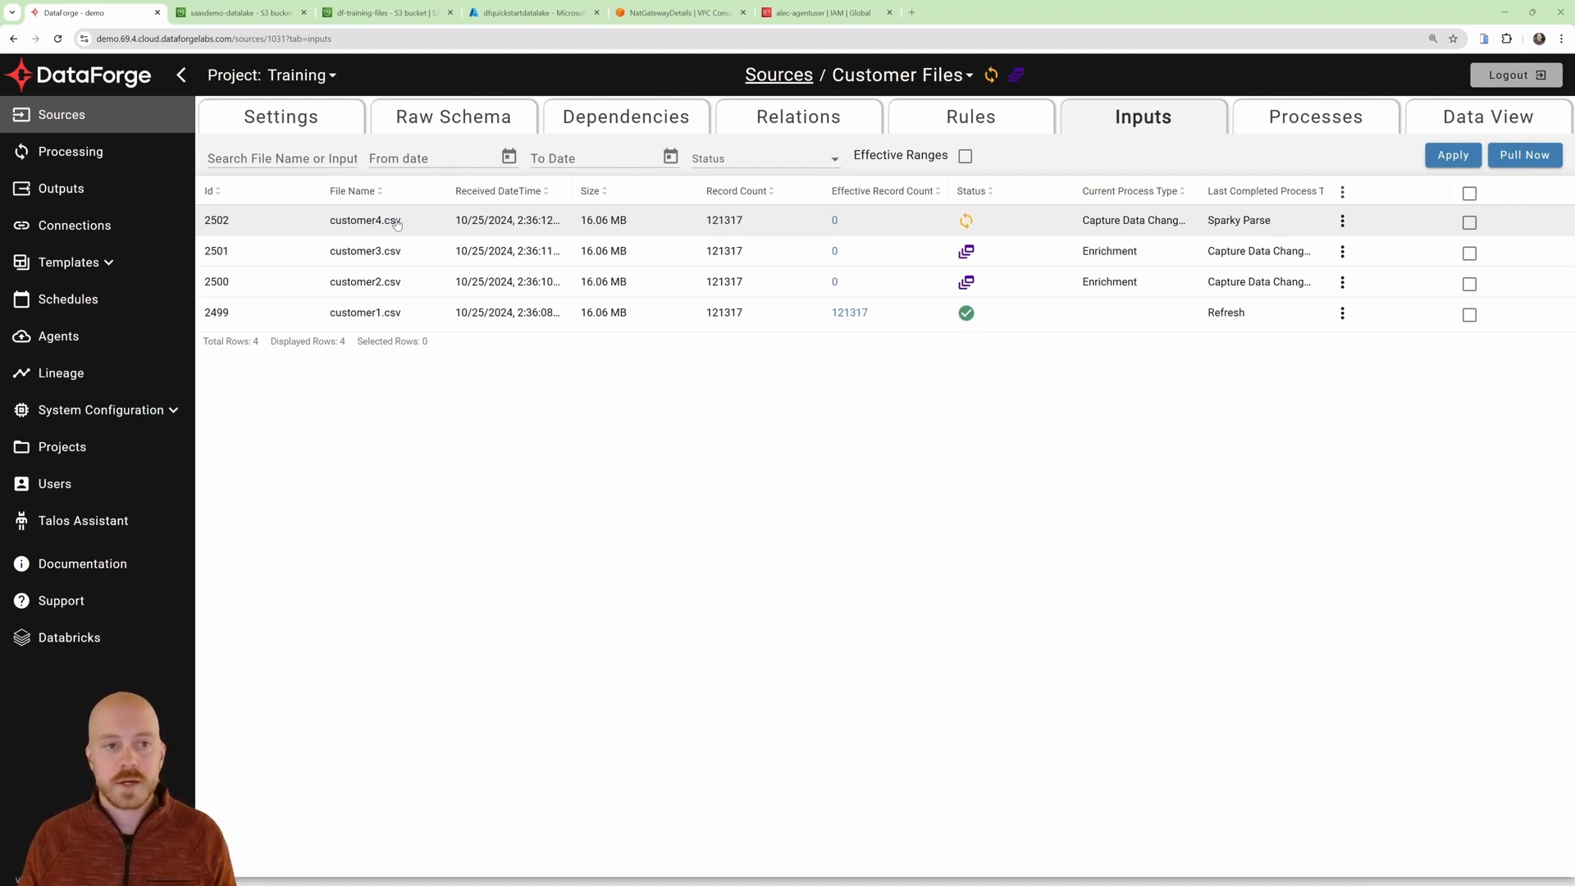
{"action": "left_click", "coordinate": [786, 75]}
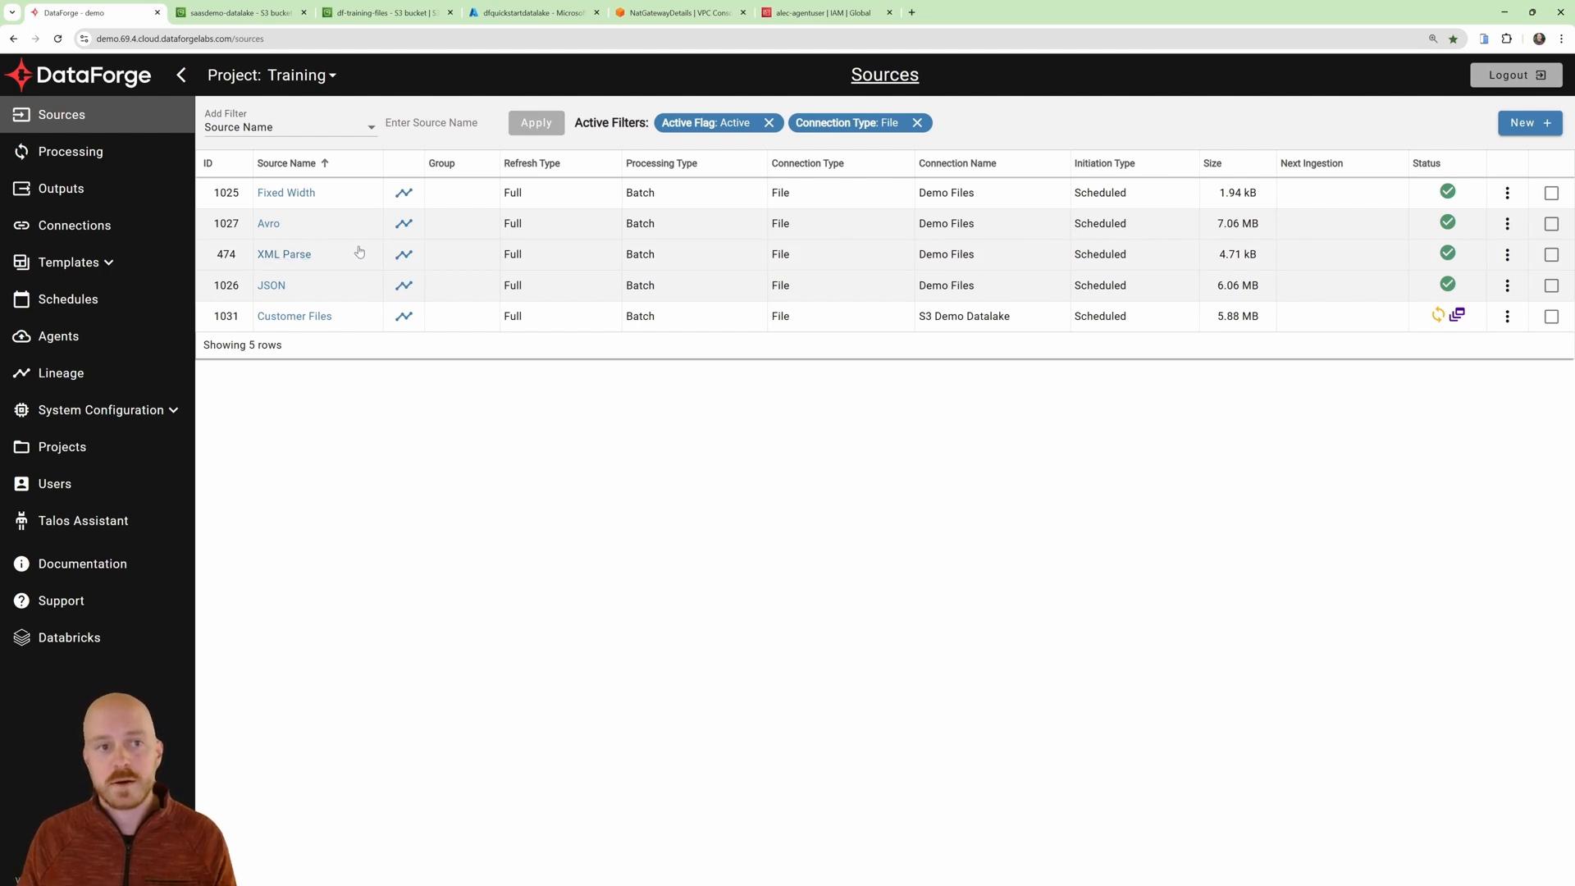
Switch to the AWS S3 console, refresh the customer_files folder, and examine the files in the inbox's line_item folder.
{"action": "left_click", "coordinate": [246, 13]}
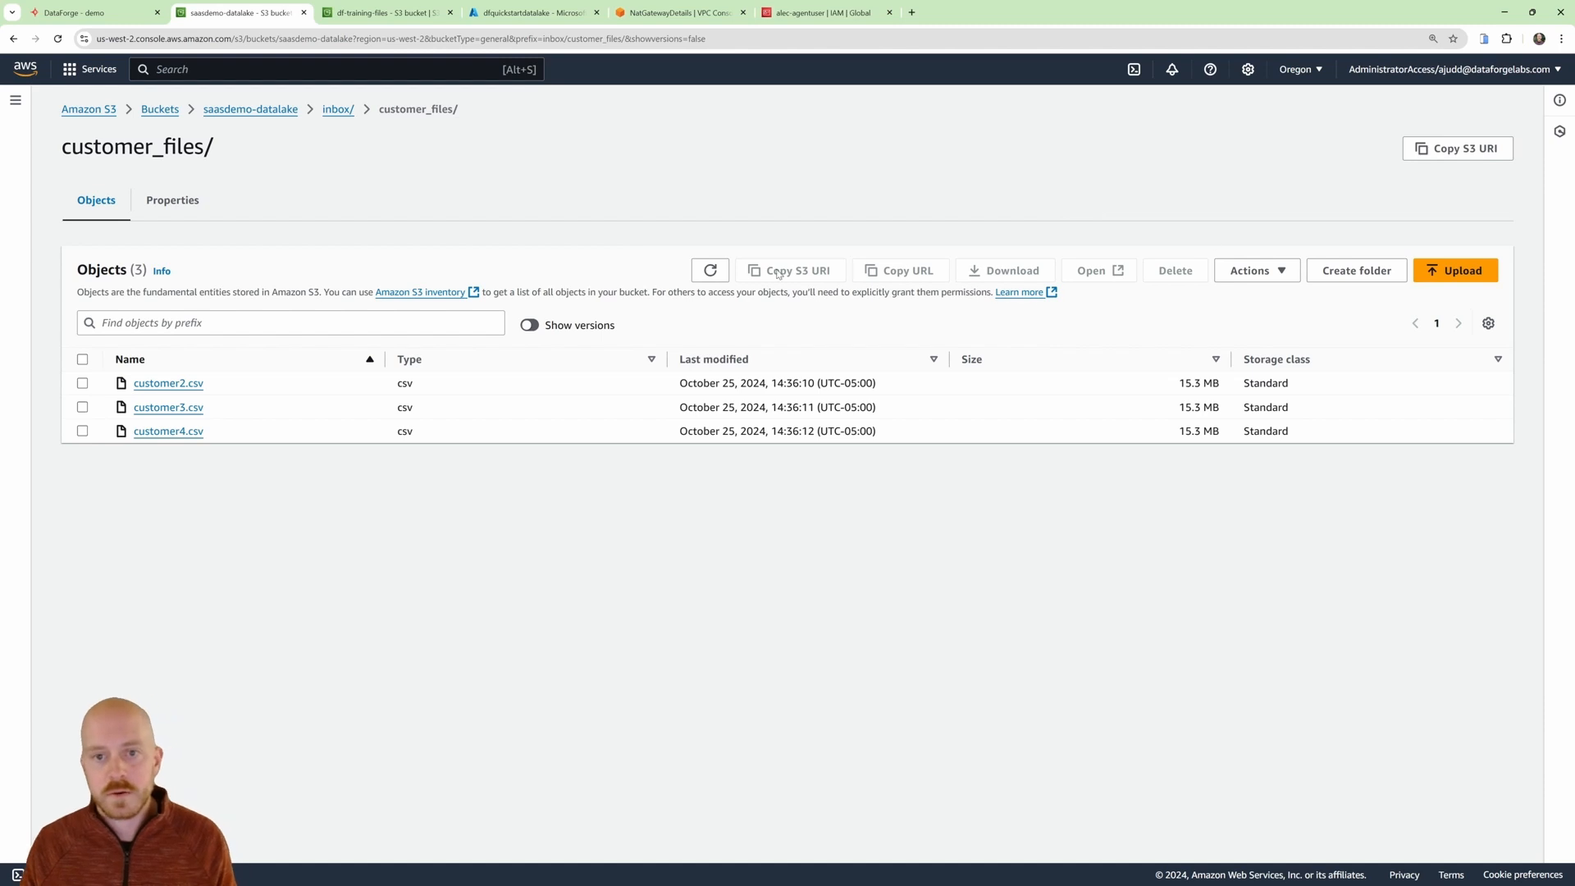
{"action": "left_click", "coordinate": [711, 270]}
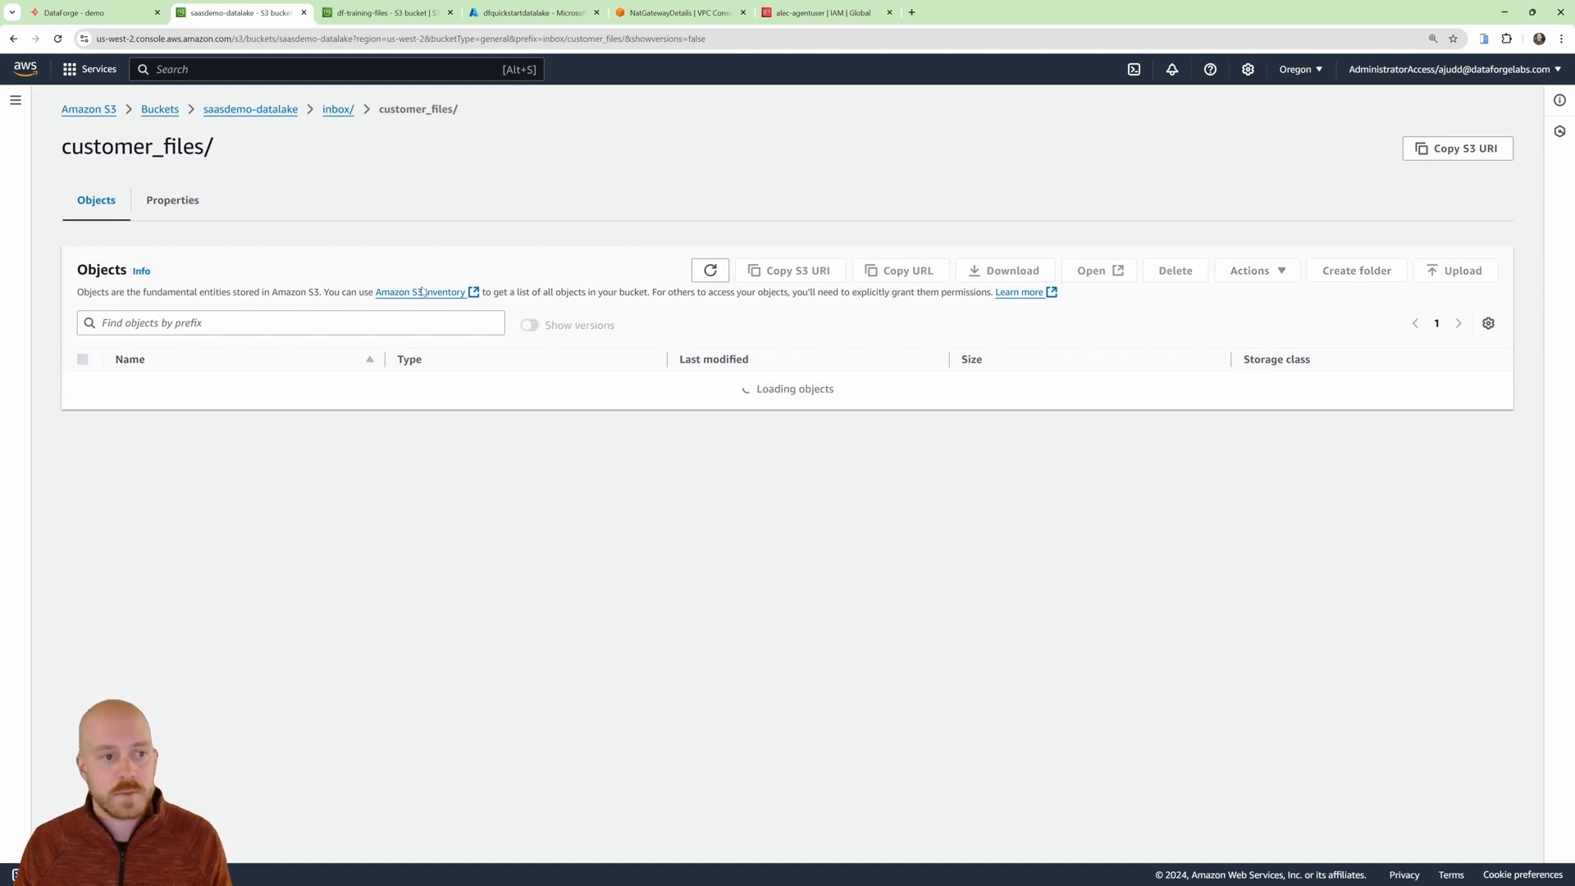
{"action": "left_click", "coordinate": [337, 110]}
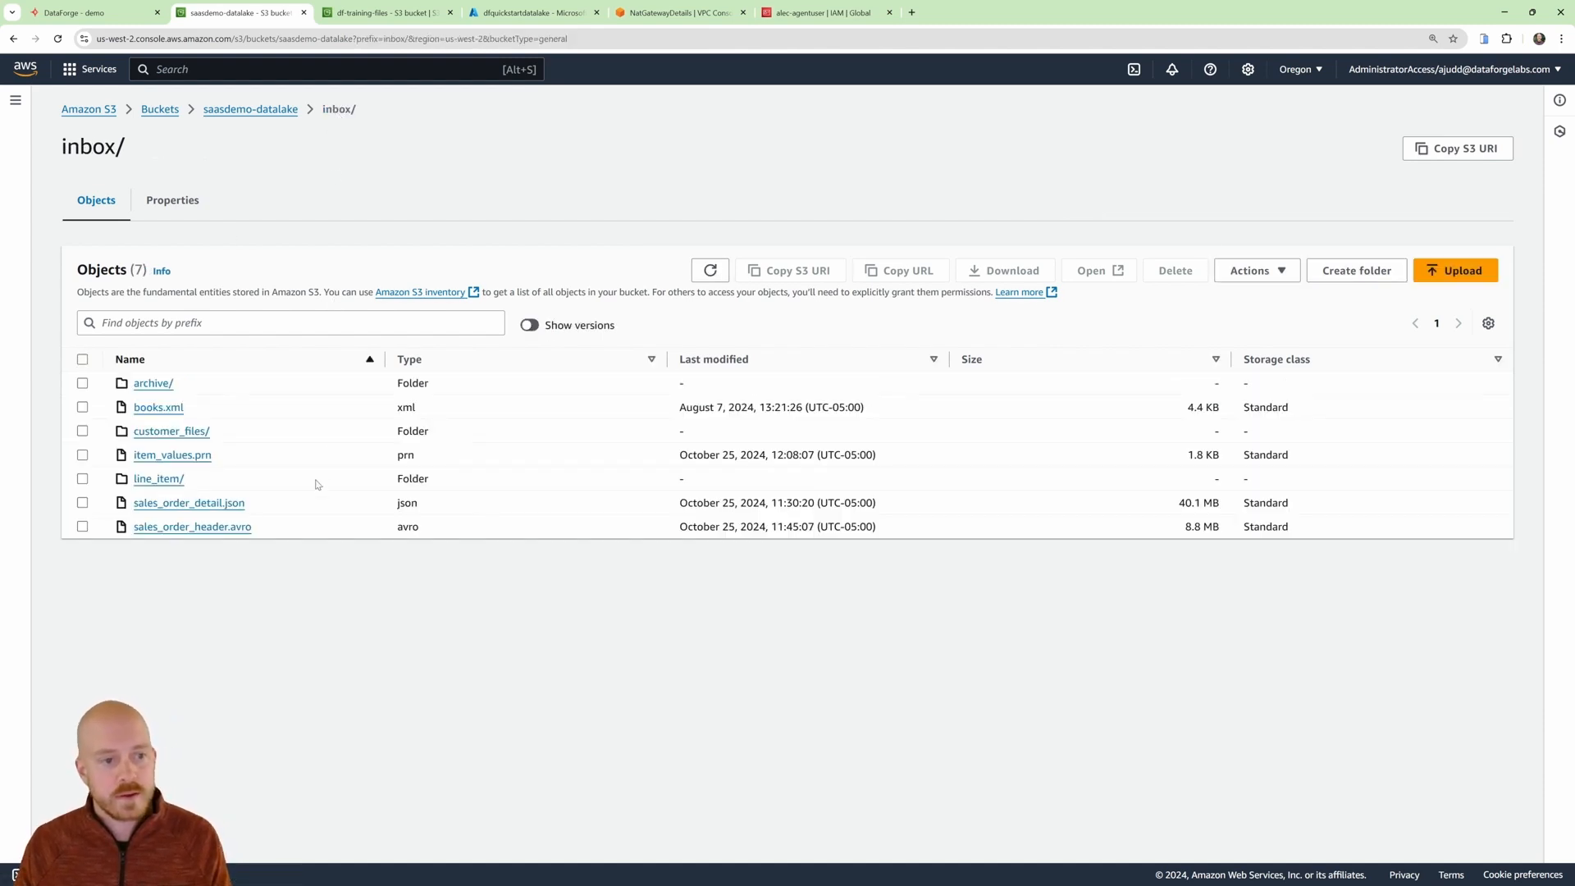
{"action": "left_click", "coordinate": [173, 481]}
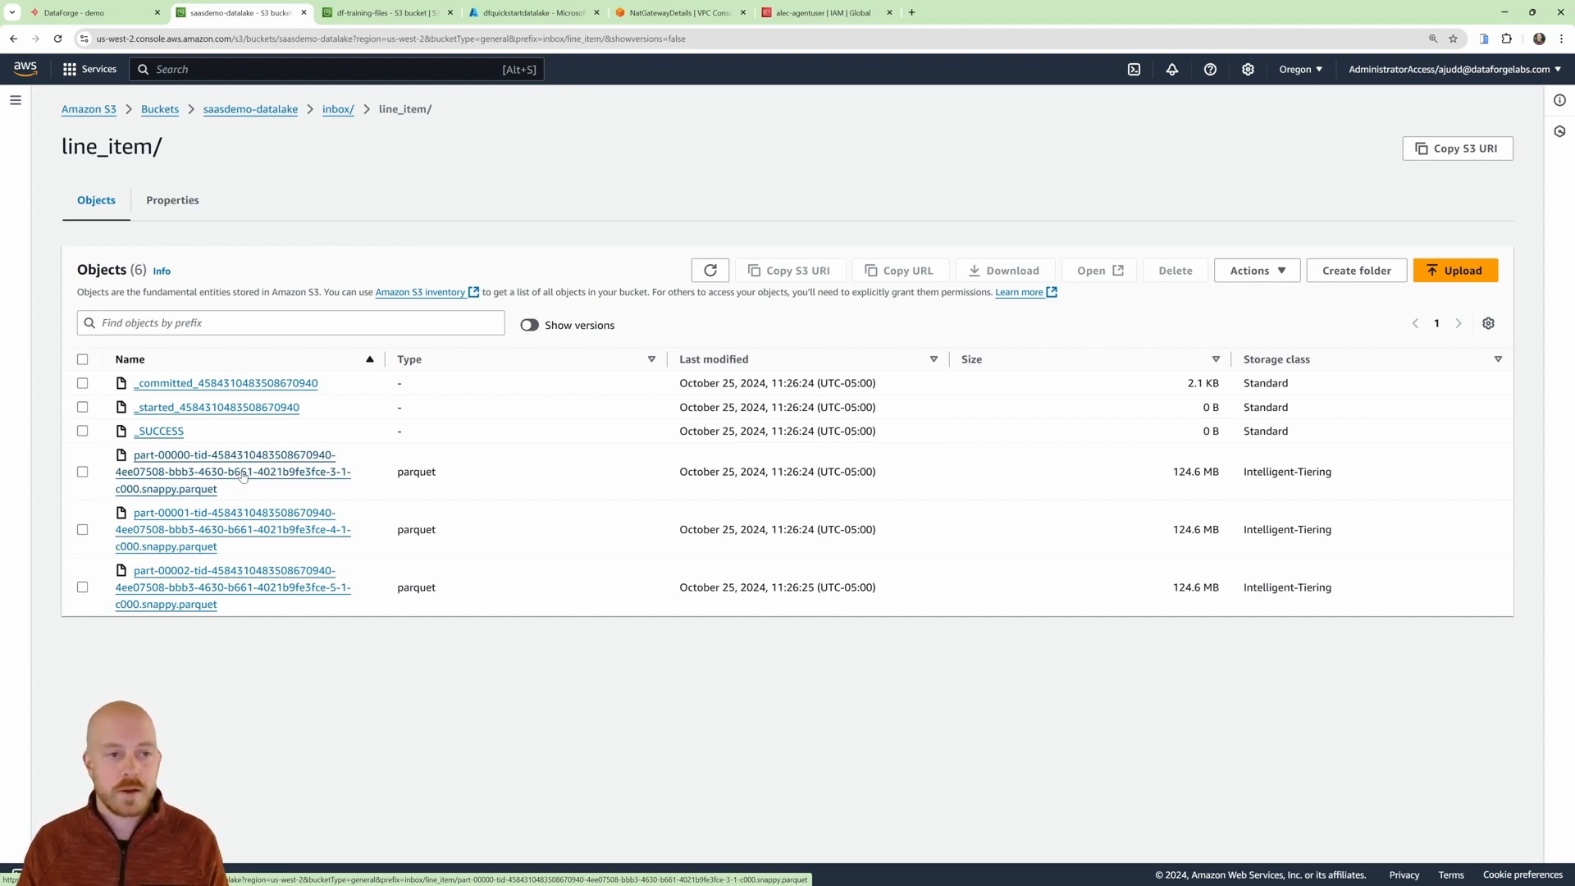
{"action": "left_click", "coordinate": [332, 110]}
Switch back to DataForge and start a new source named Parquet with the description demo.
{"action": "left_click", "coordinate": [140, 14]}
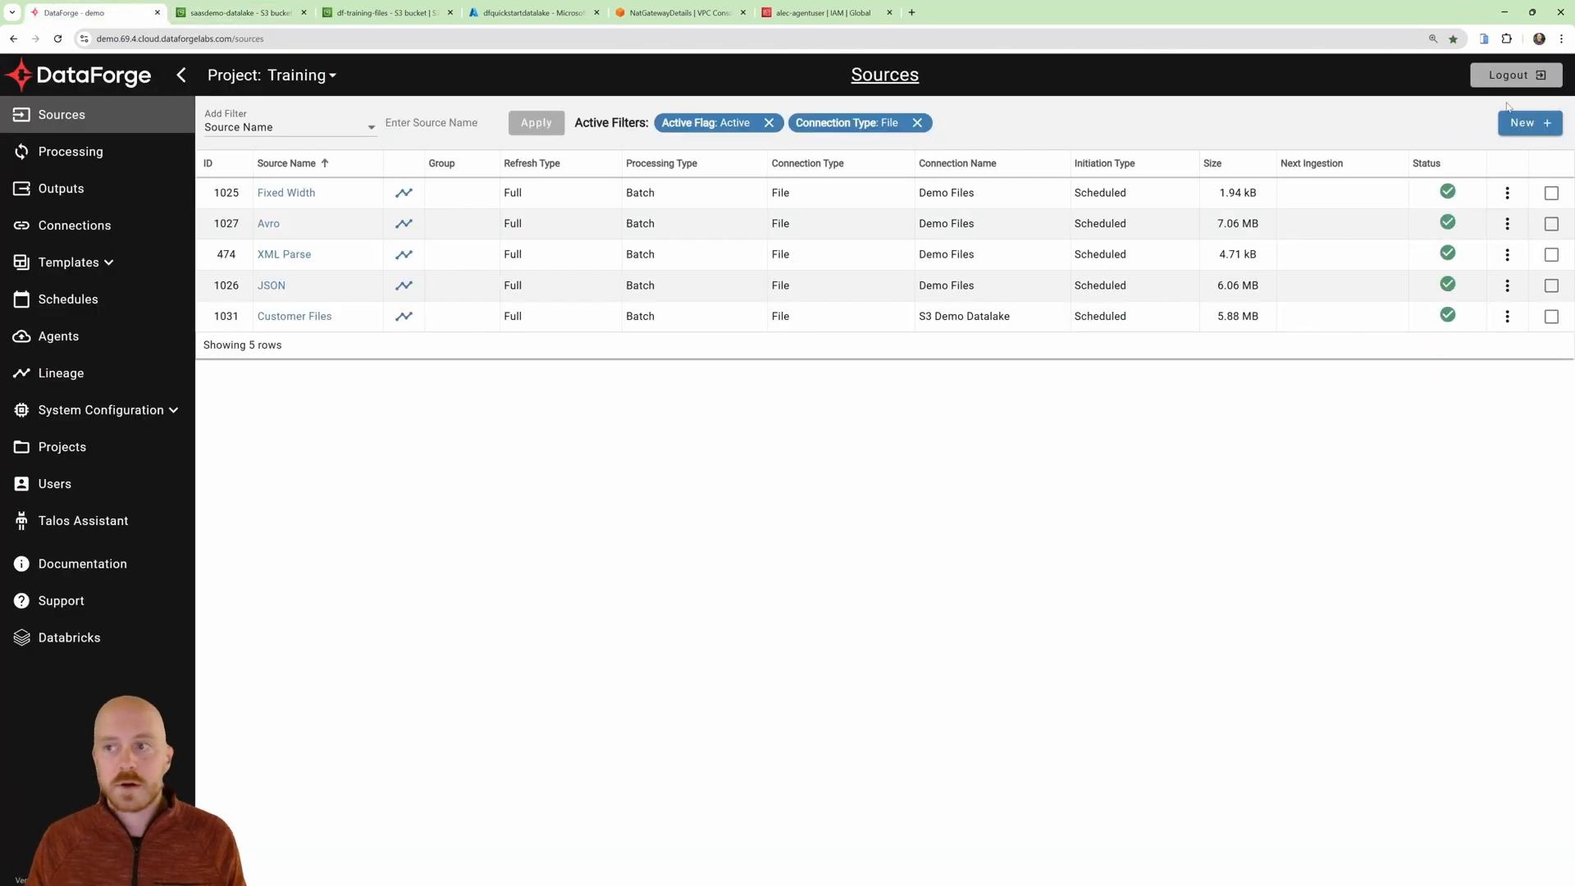
{"action": "left_click", "coordinate": [1525, 123]}
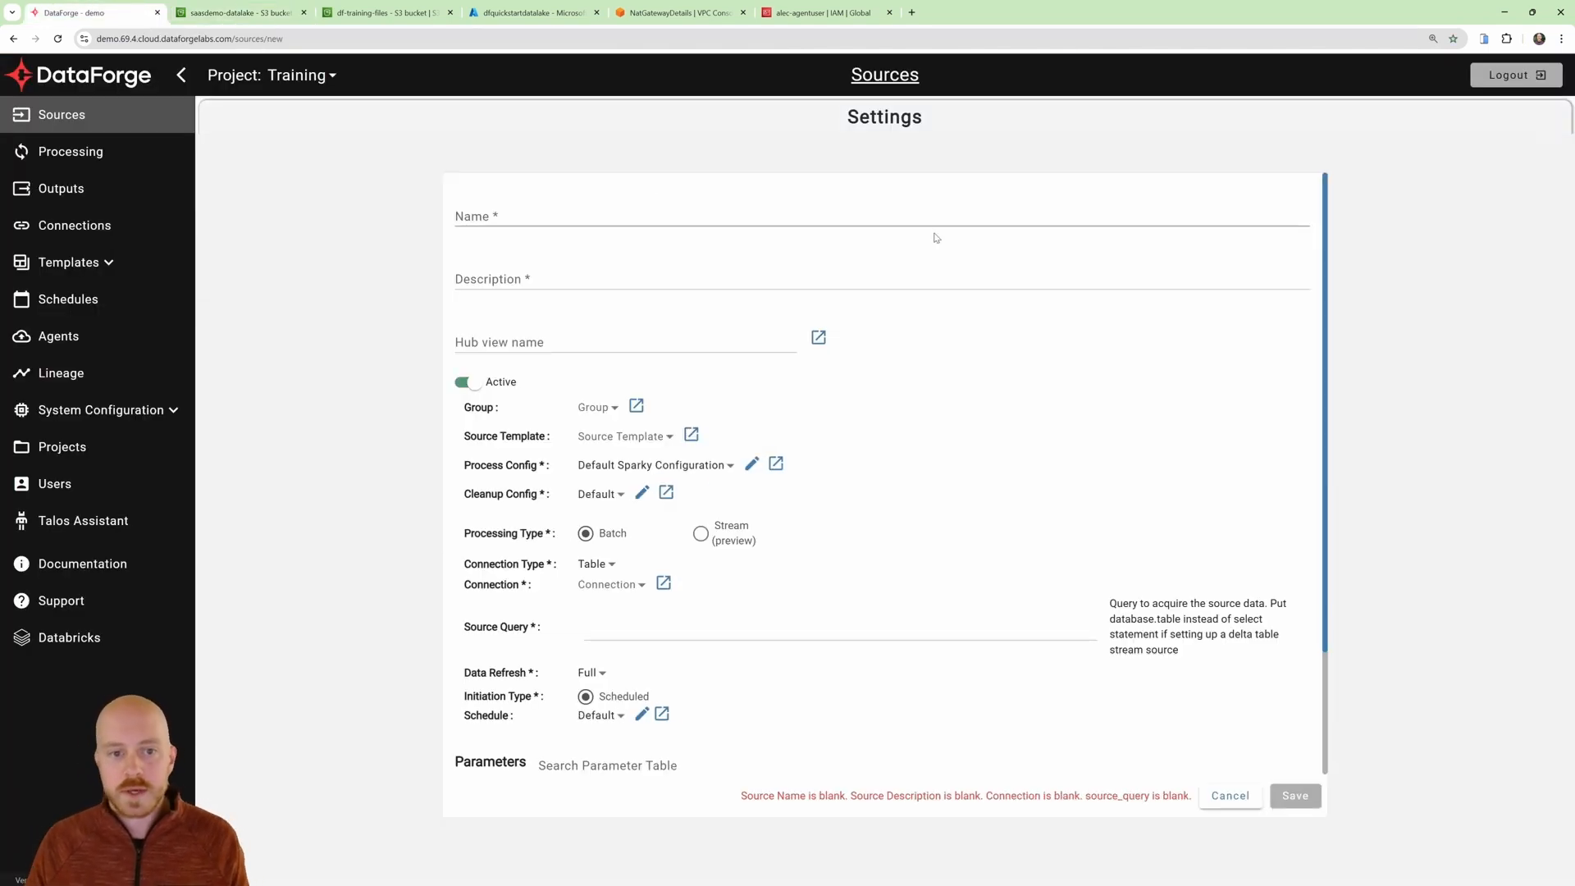
{"action": "left_click", "coordinate": [763, 208]}
{"action": "type", "text": "Parquet"}
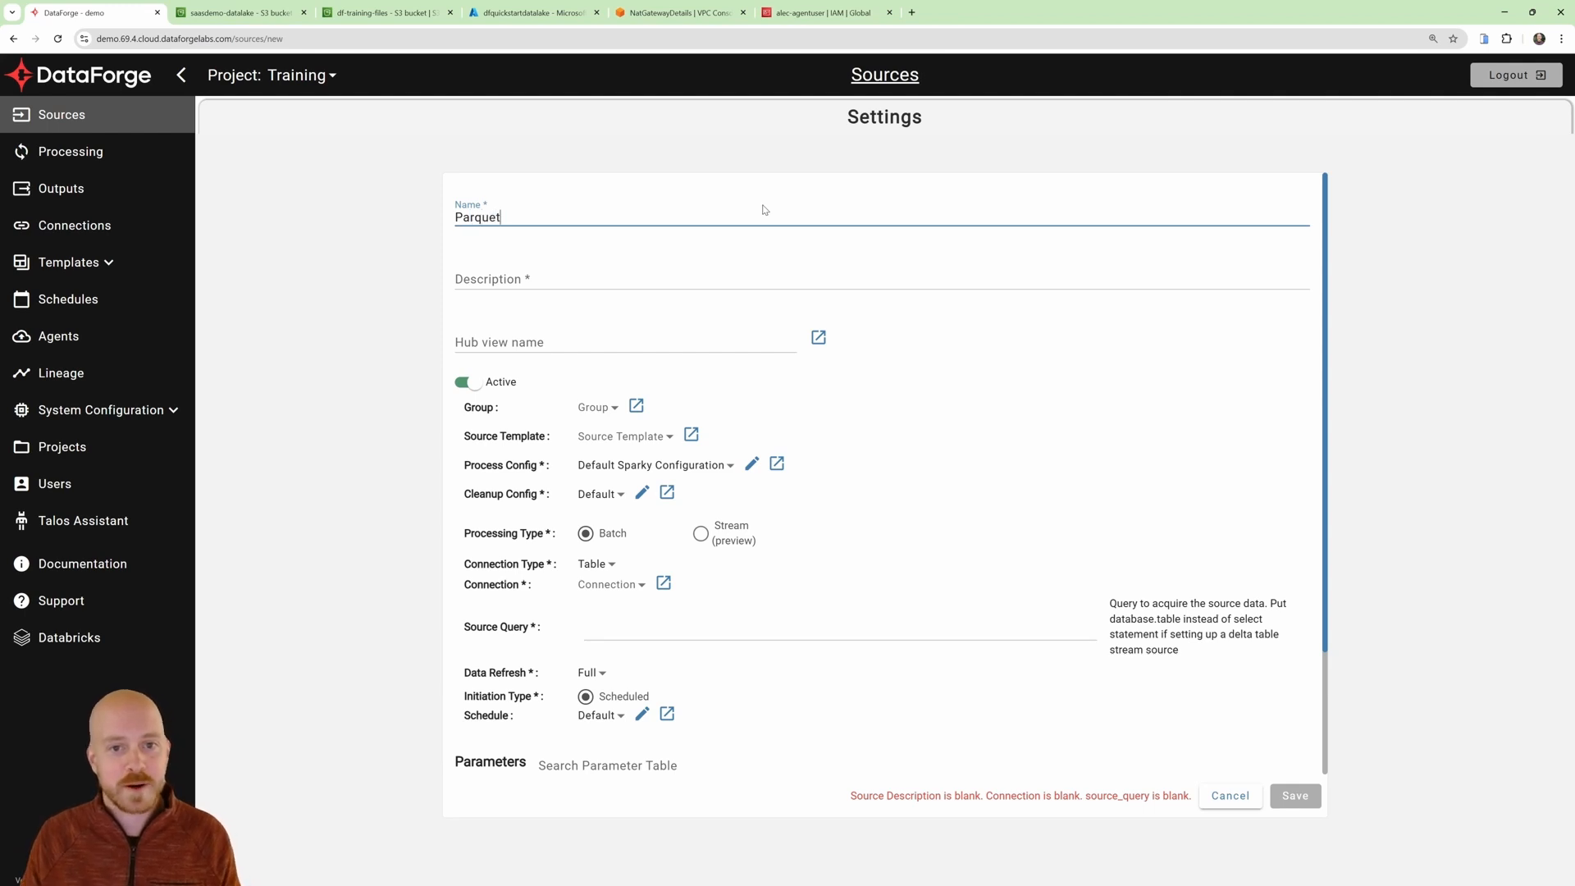
{"action": "left_click", "coordinate": [691, 270]}
{"action": "type", "text": "demo"}
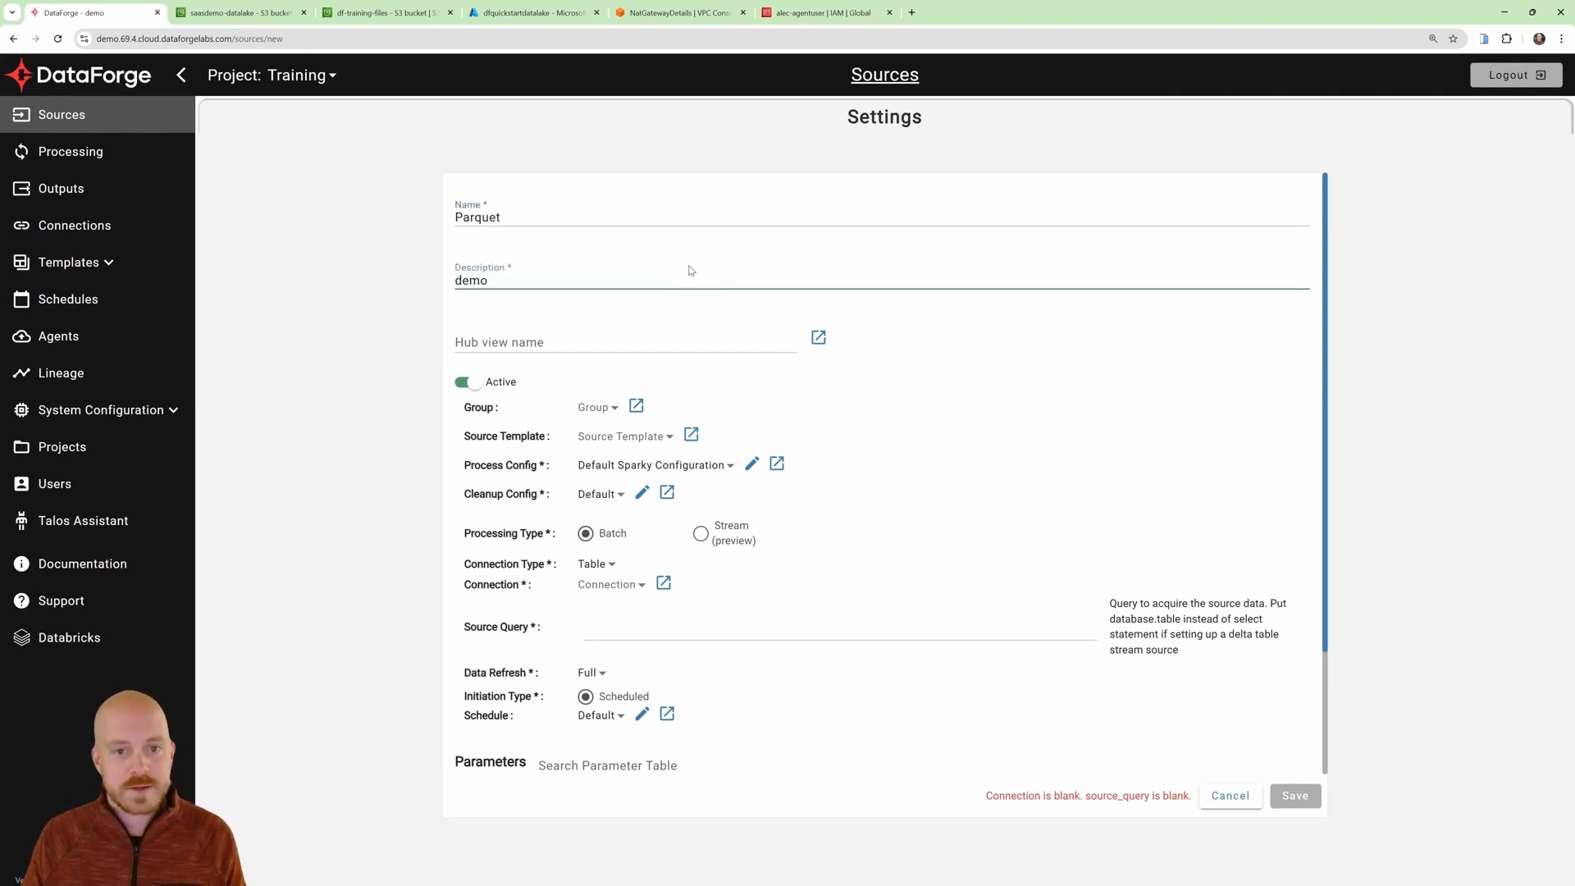
Set the new source's connection type to File and its connection to S3 Demo Datalake.
{"action": "scroll", "coordinate": [968, 391], "scroll_direction": "down", "scroll_amount": 2}
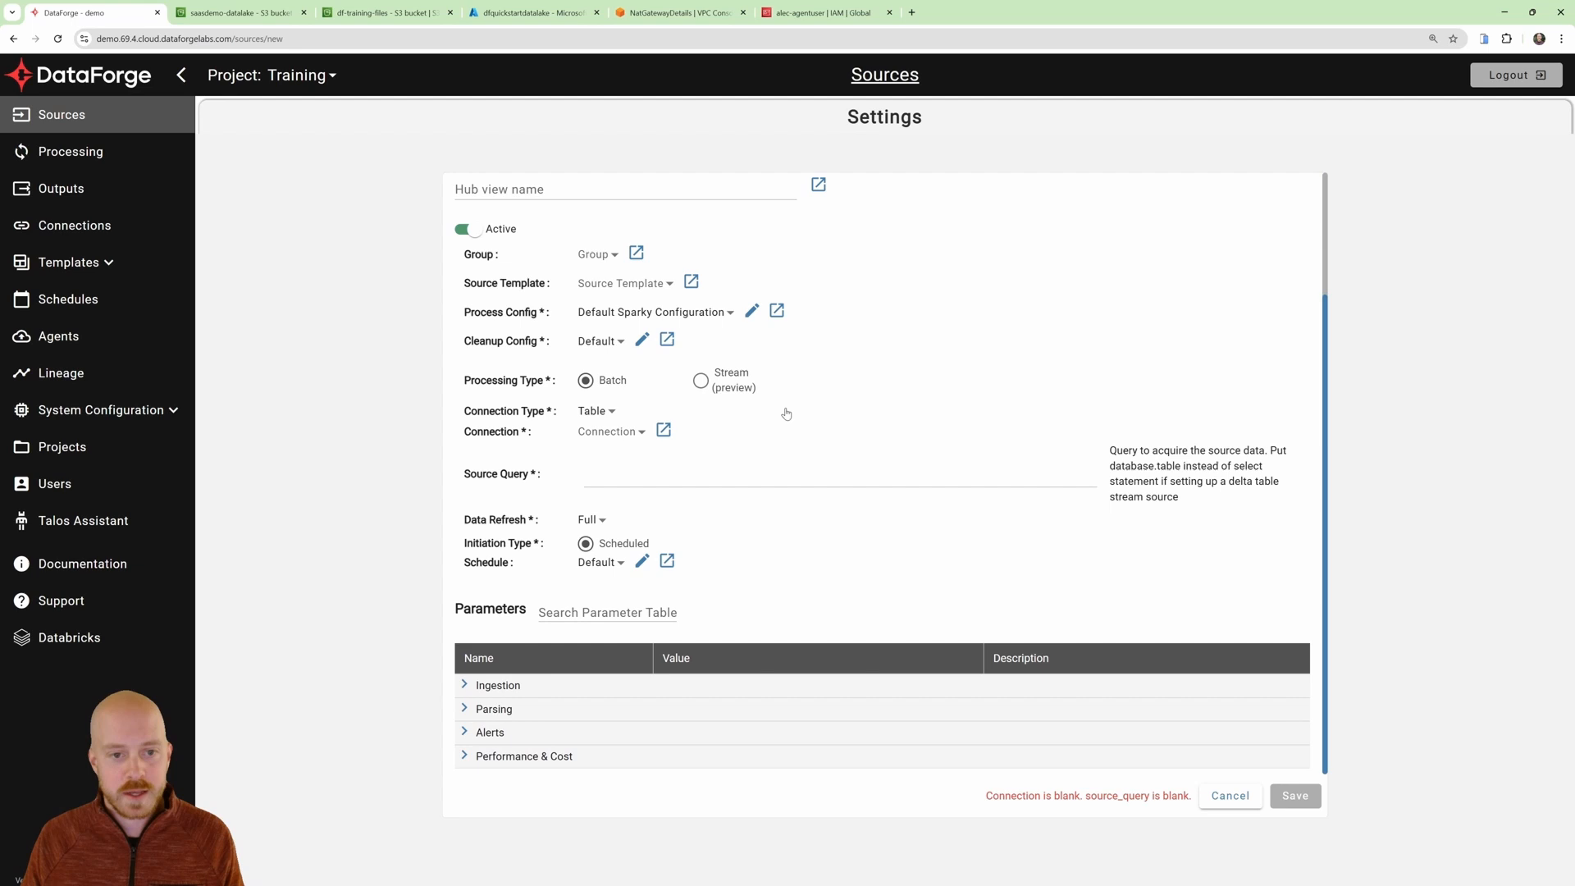
{"action": "left_click", "coordinate": [594, 412]}
{"action": "left_click", "coordinate": [611, 503]}
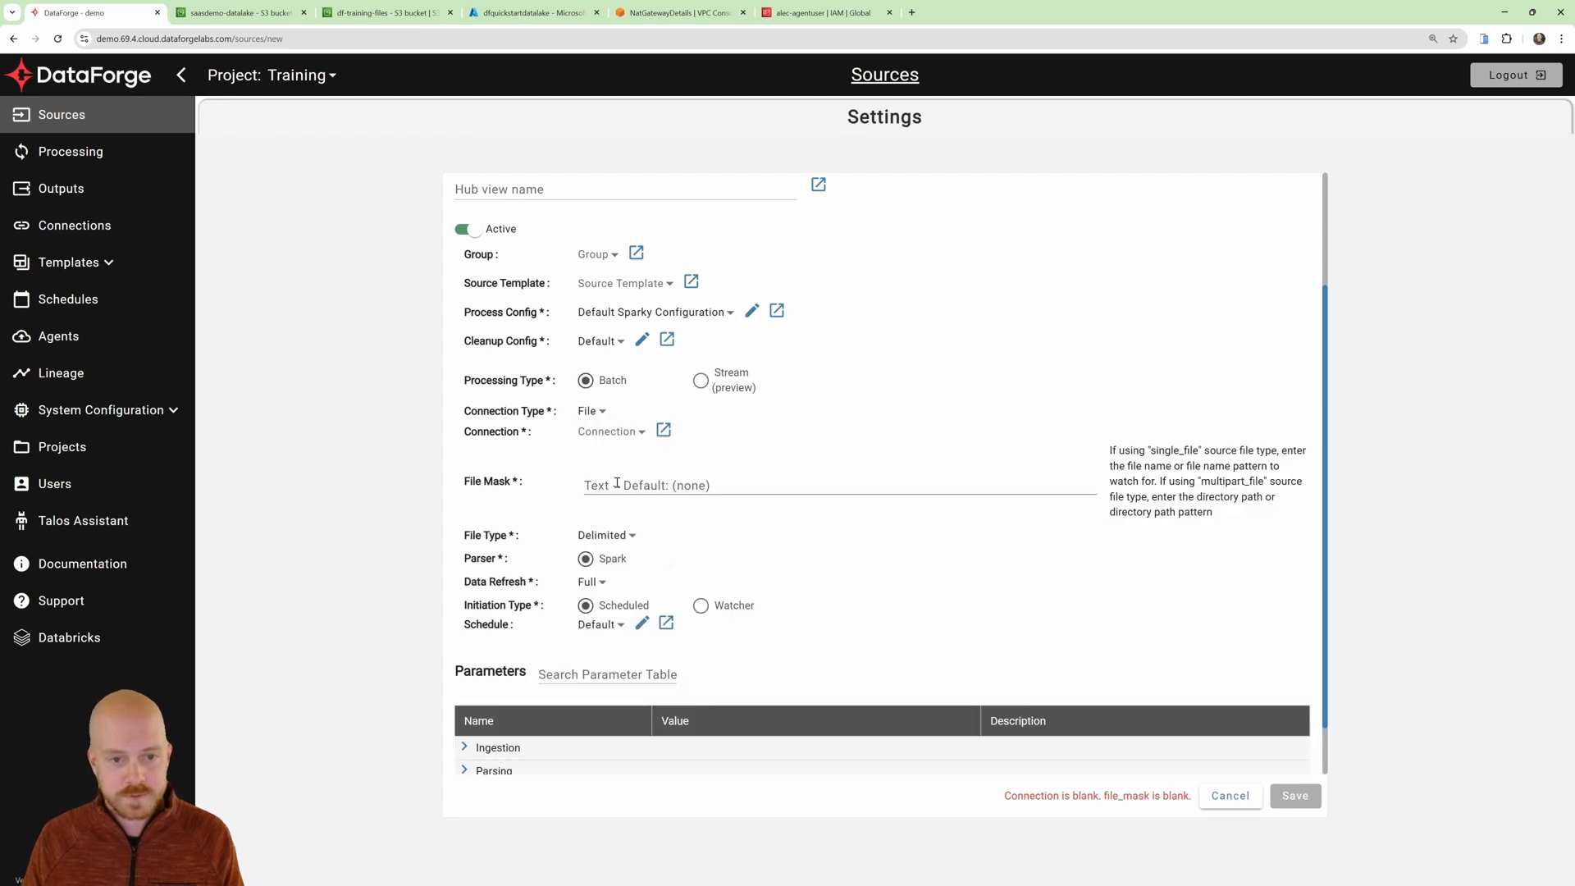
{"action": "left_click", "coordinate": [611, 433]}
{"action": "left_click", "coordinate": [631, 574]}
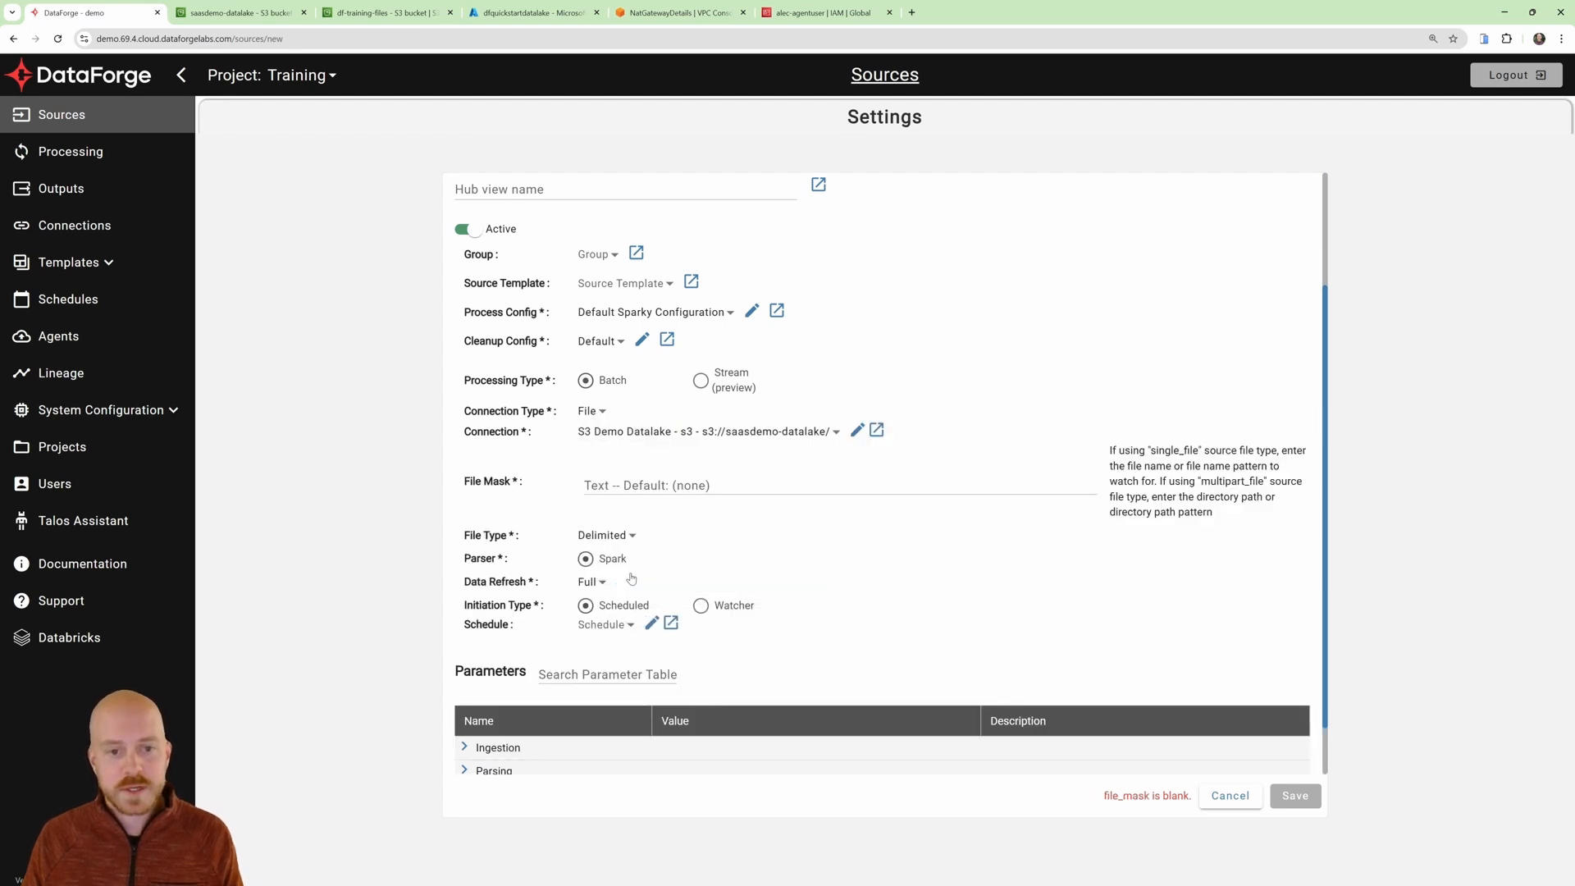
Enter inbox/line_item as the Parquet source's file mask.
{"action": "left_click", "coordinate": [646, 484]}
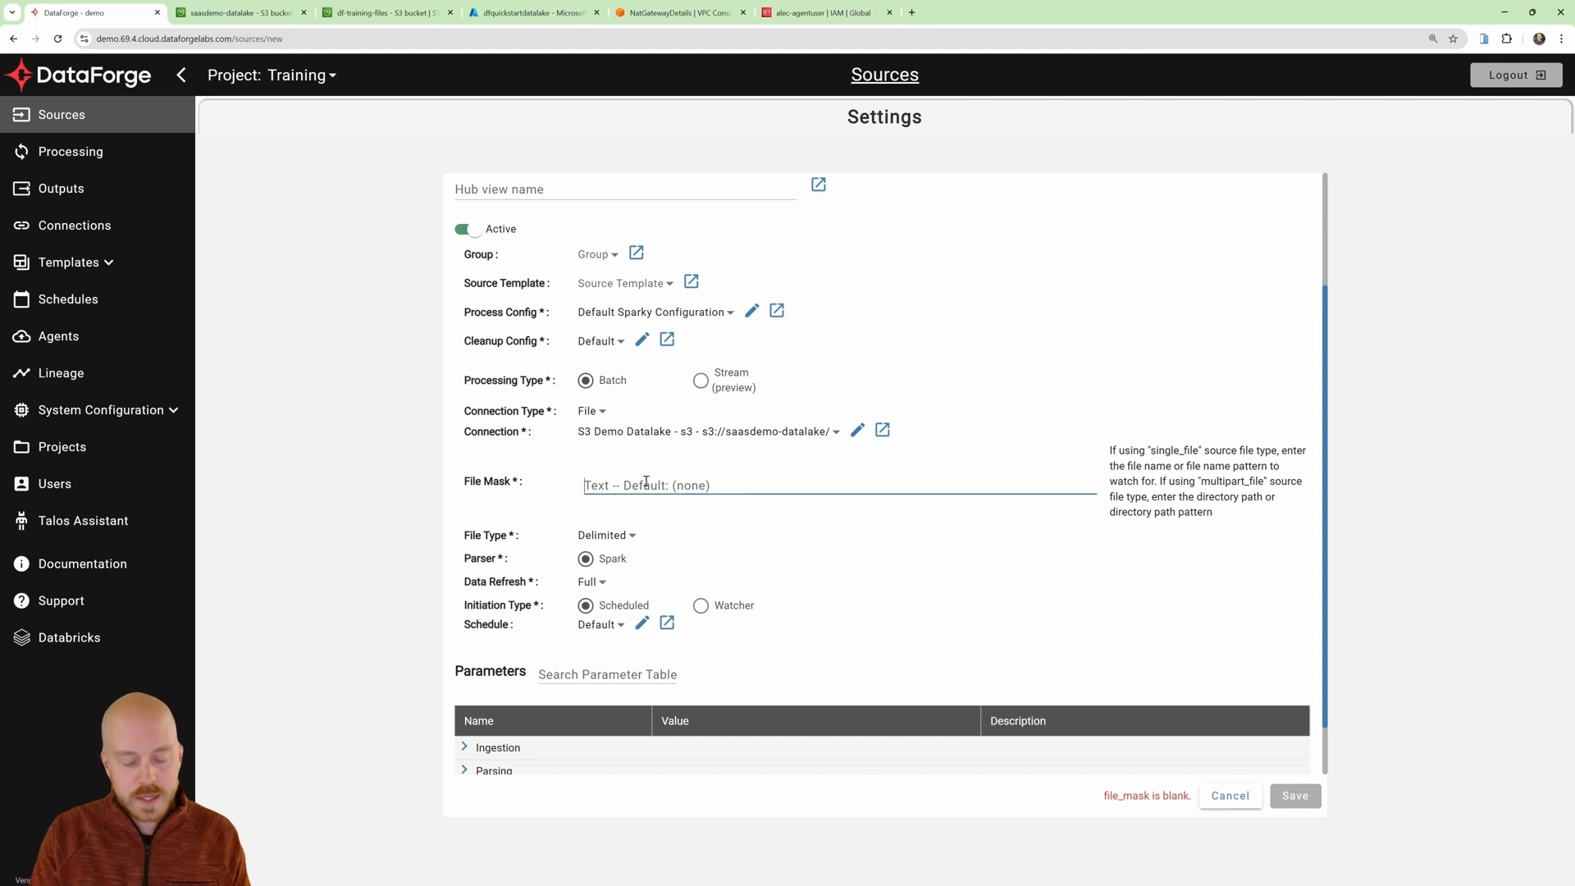
{"action": "type", "text": "inbox/"}
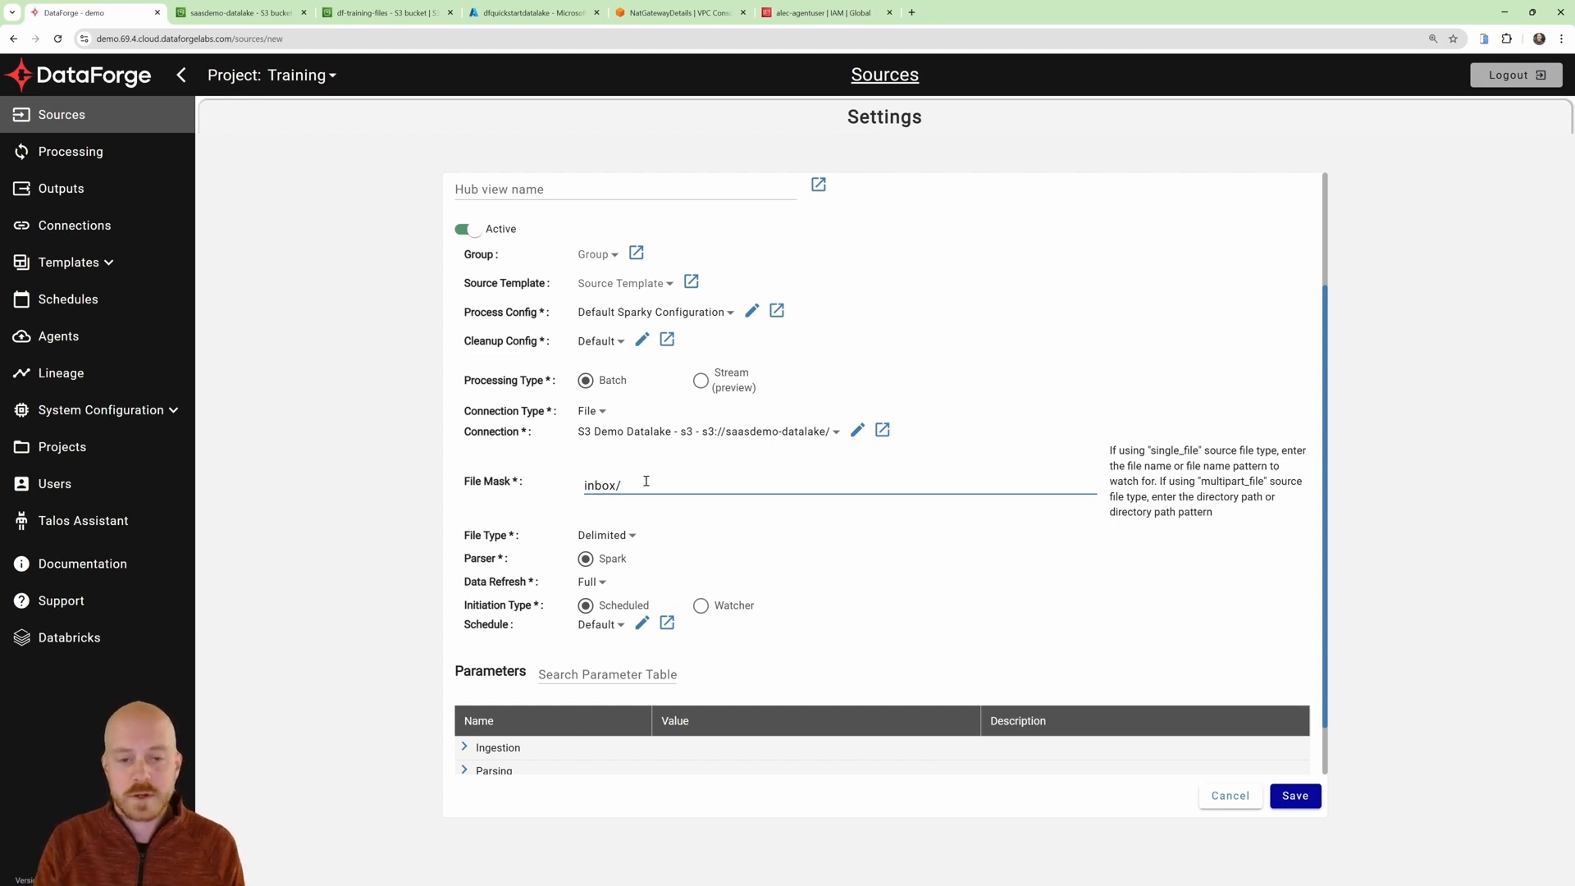
{"action": "type", "text": "item"}
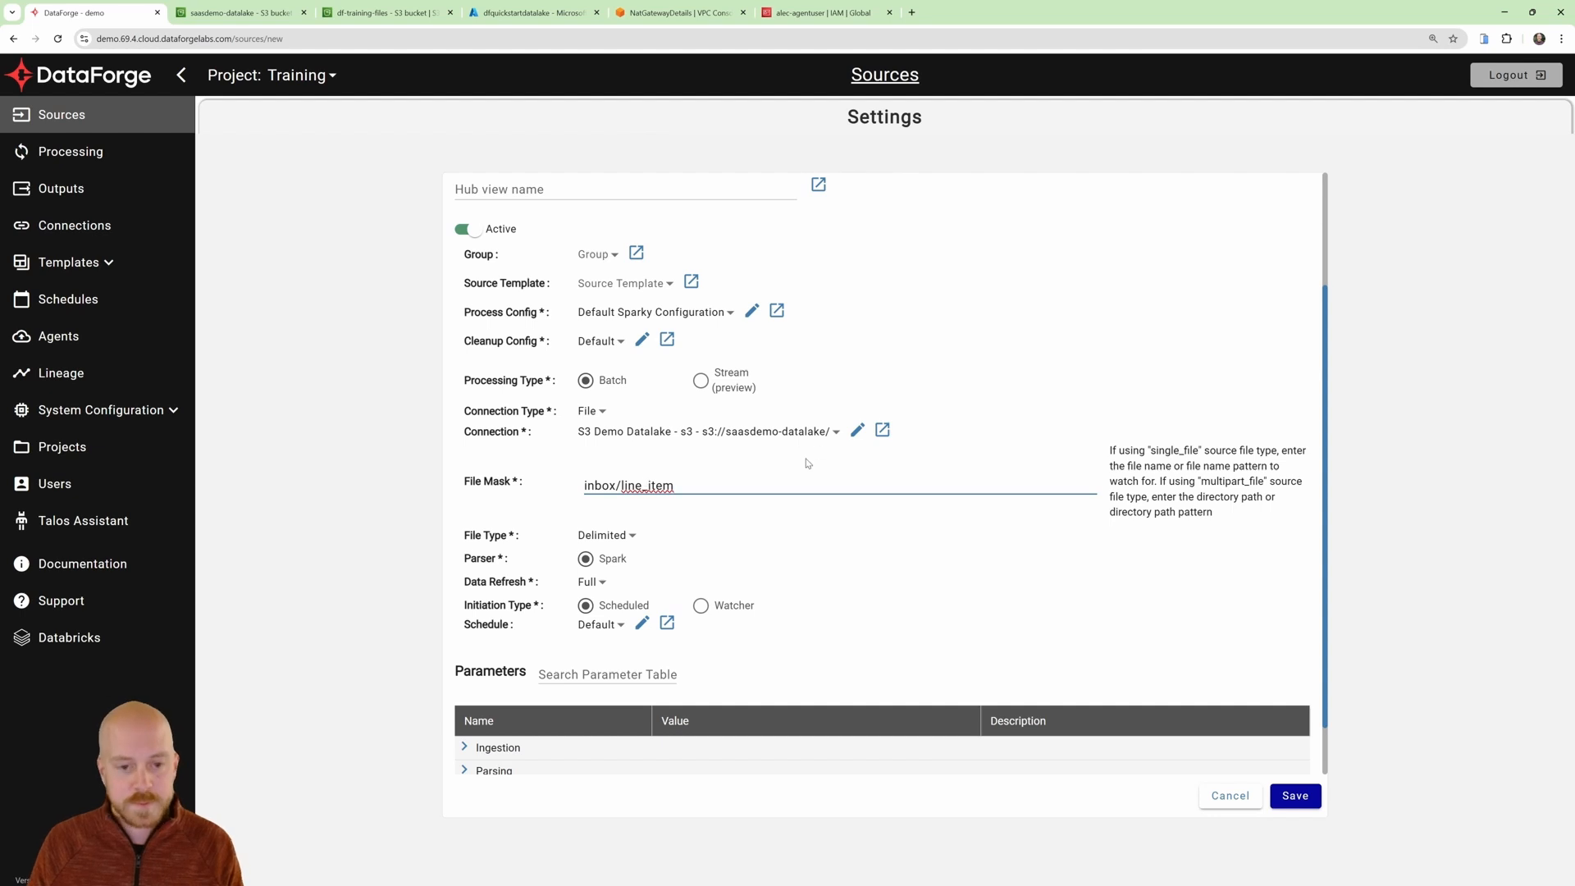
{"action": "left_click", "coordinate": [813, 550]}
Set the source's file type to Parquet and clear its schedule.
{"action": "scroll", "coordinate": [813, 551], "scroll_direction": "down", "scroll_amount": 1}
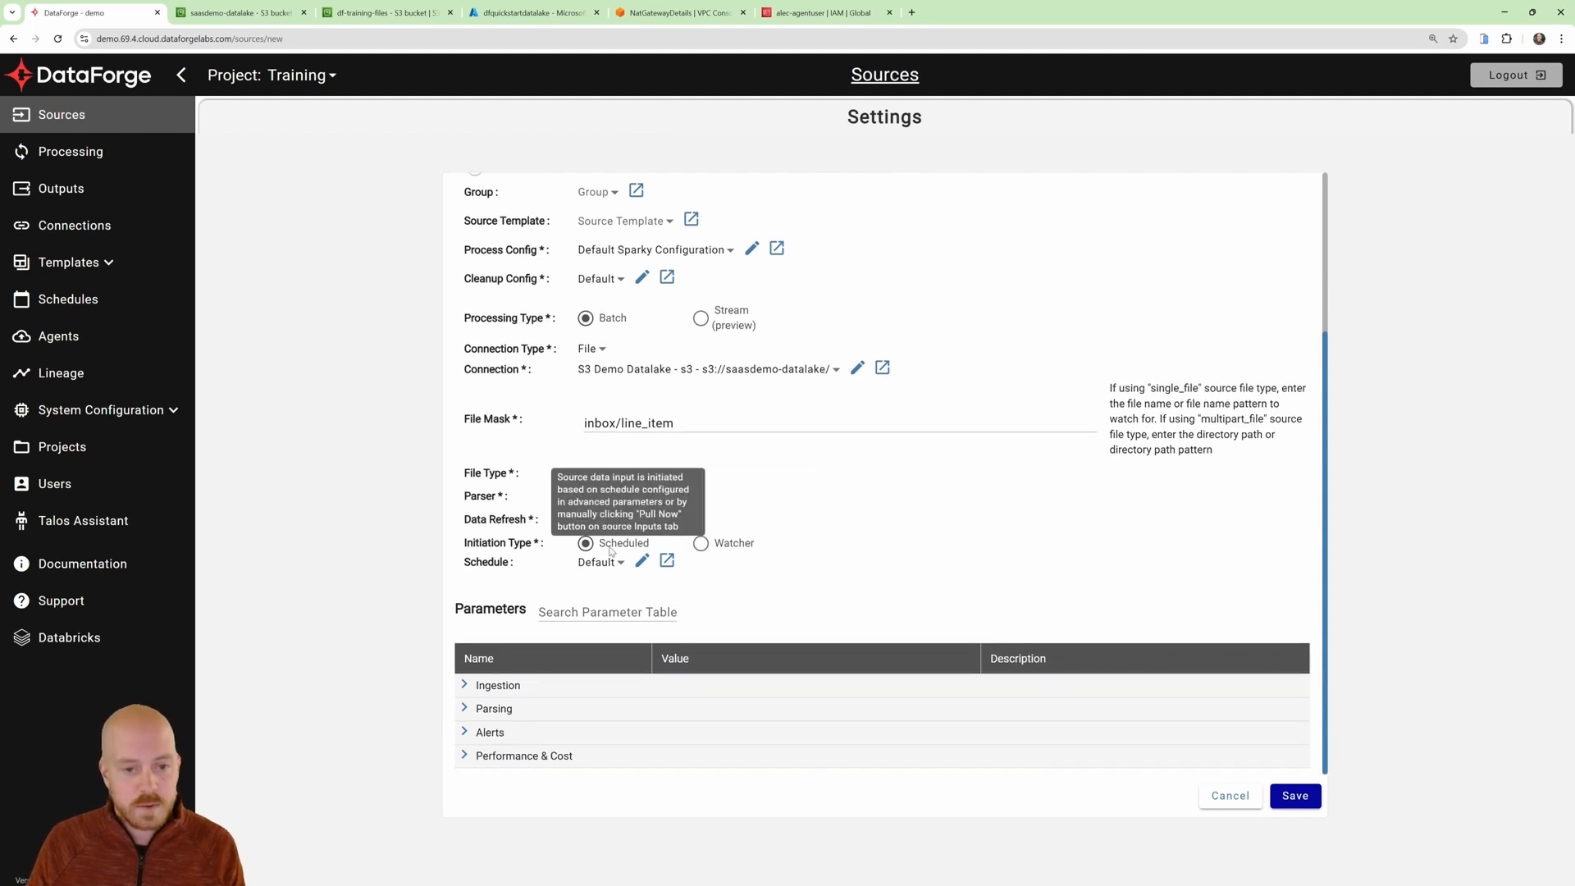
{"action": "left_click", "coordinate": [618, 474]}
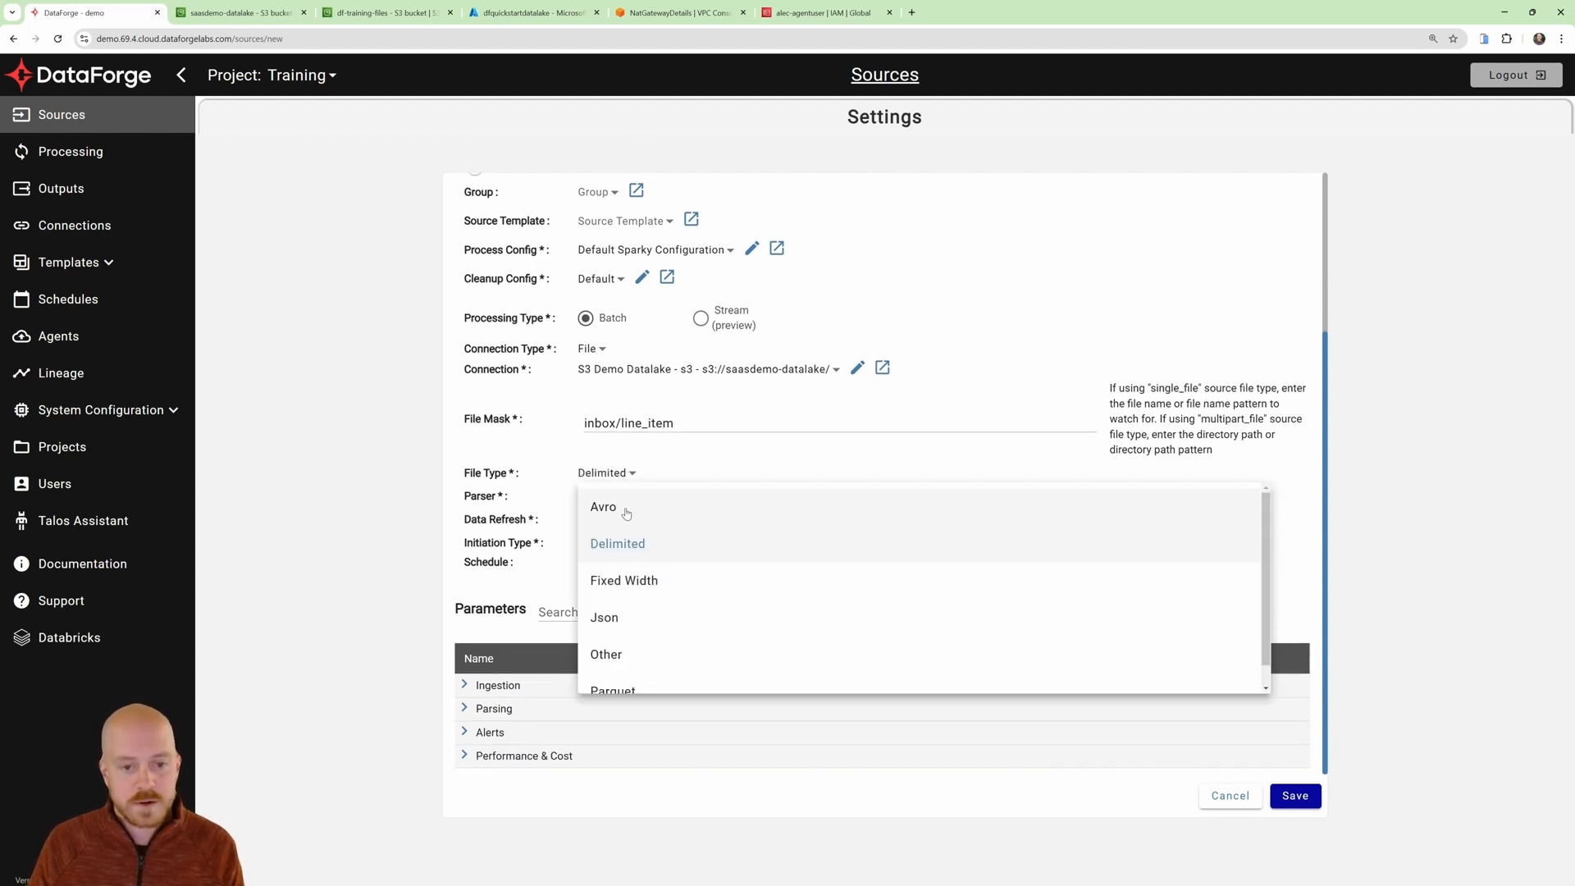
{"action": "scroll", "coordinate": [623, 557], "scroll_direction": "down", "scroll_amount": 1}
{"action": "left_click", "coordinate": [640, 671]}
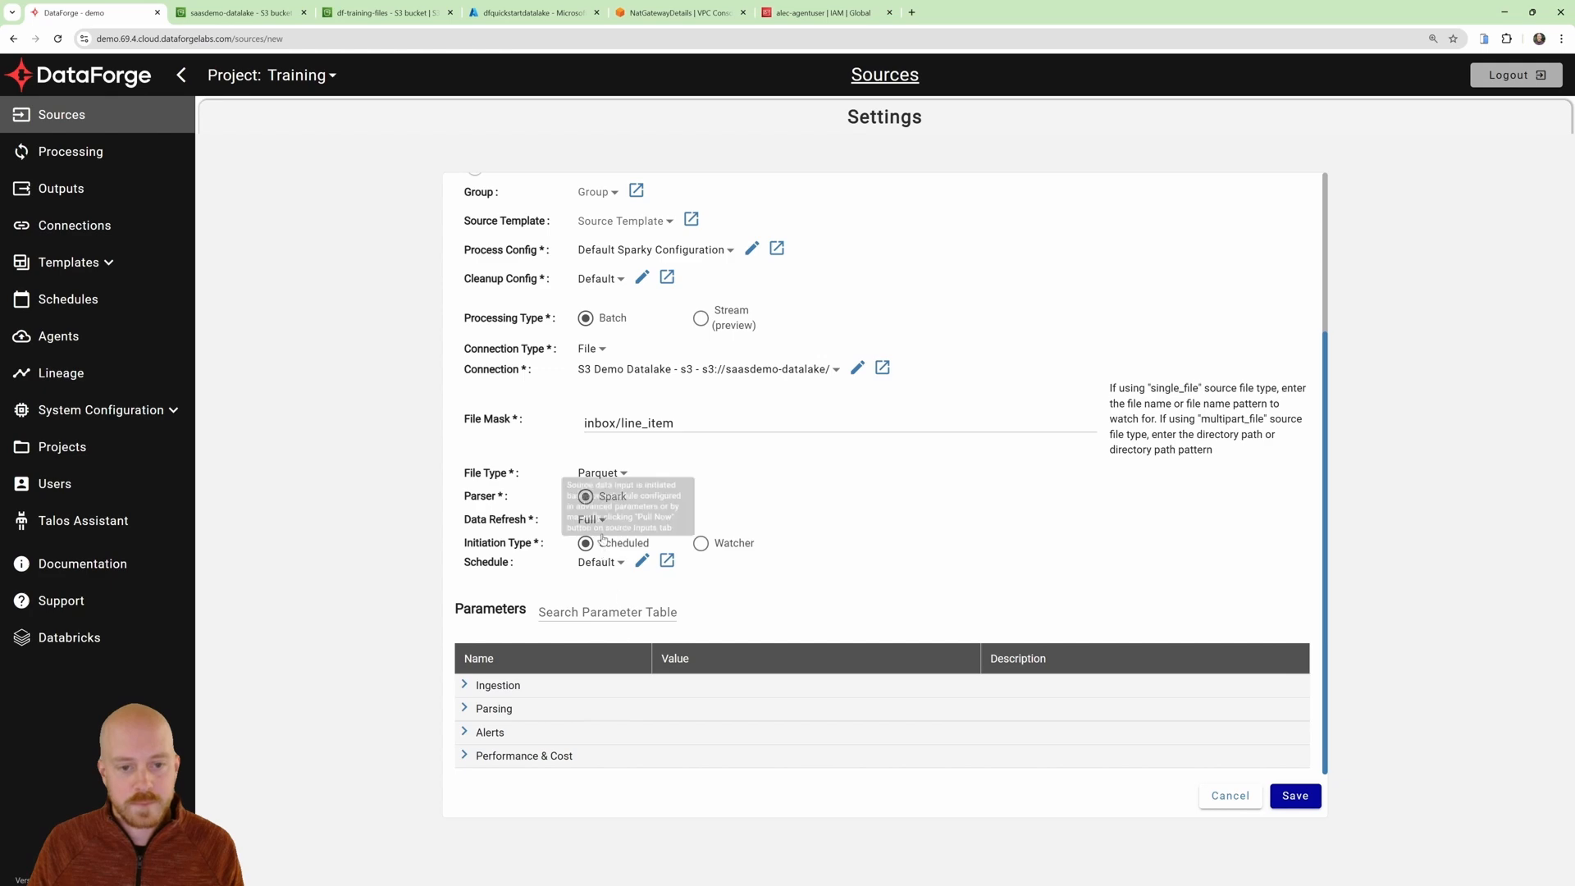
{"action": "left_click", "coordinate": [608, 566]}
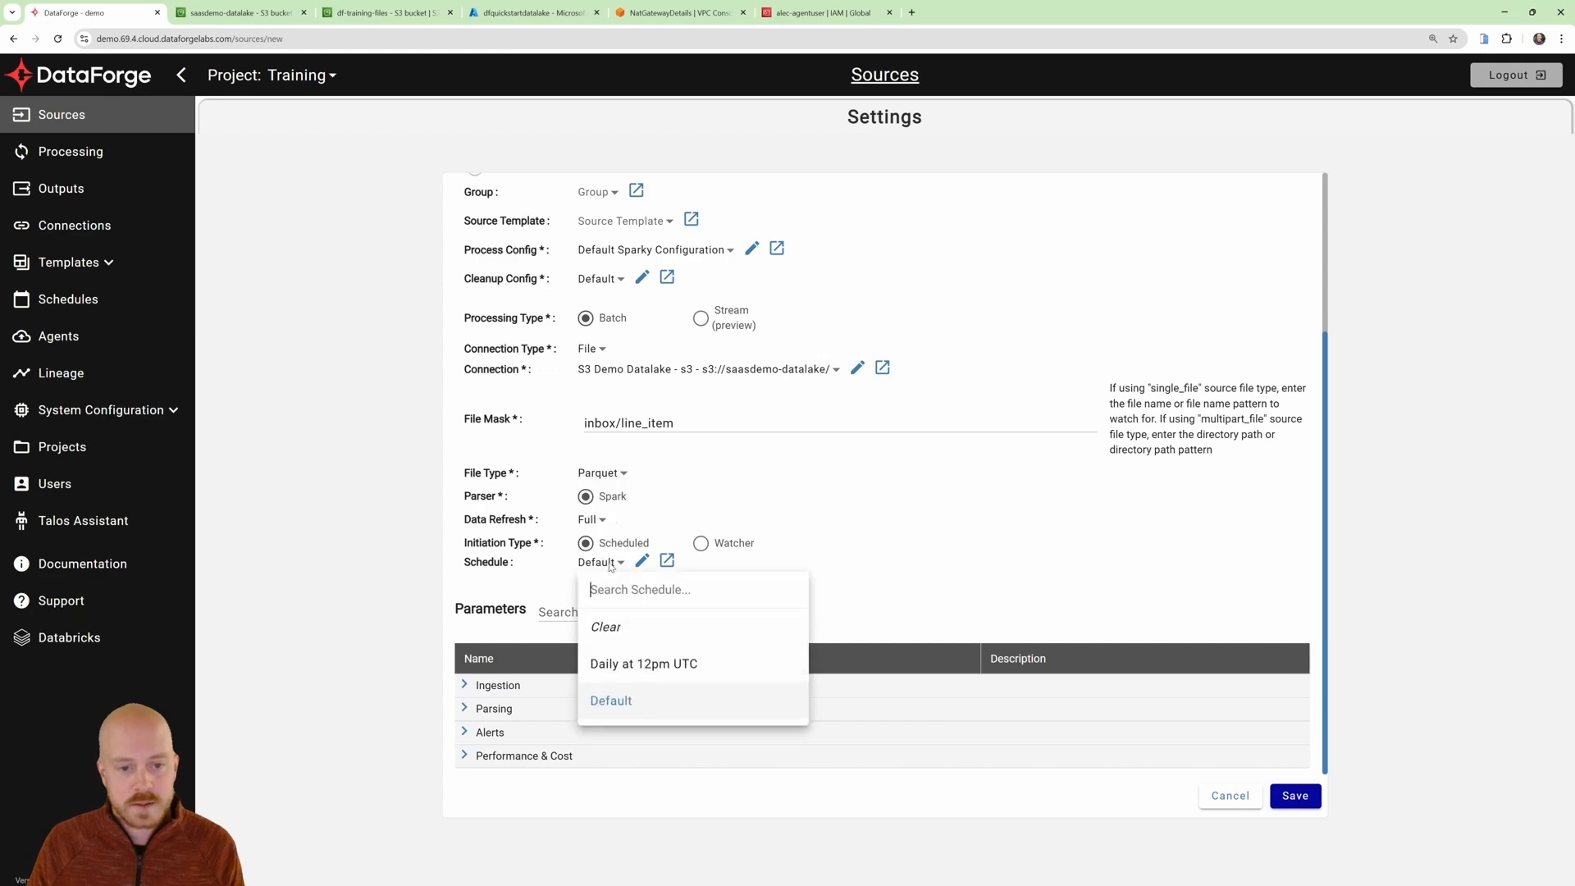
{"action": "left_click", "coordinate": [612, 627]}
In the source's ingestion parameters, turn off Delete File and set the source file type to multipart_file.
{"action": "left_click", "coordinate": [473, 685]}
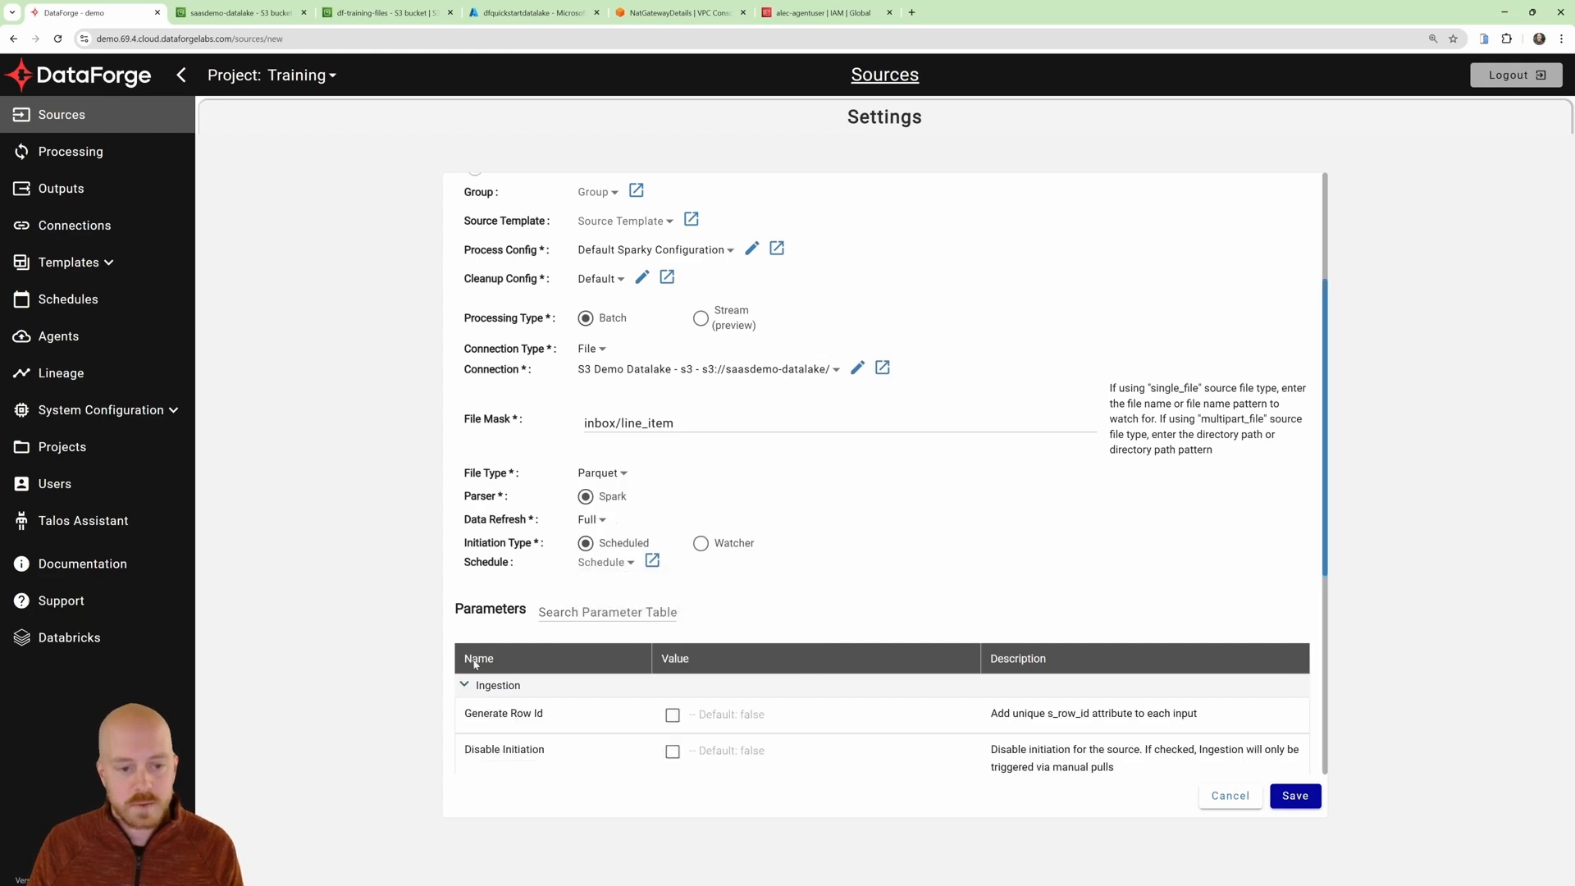
{"action": "scroll", "coordinate": [478, 640], "scroll_direction": "down", "scroll_amount": 4}
{"action": "scroll", "coordinate": [473, 505], "scroll_direction": "down", "scroll_amount": 1}
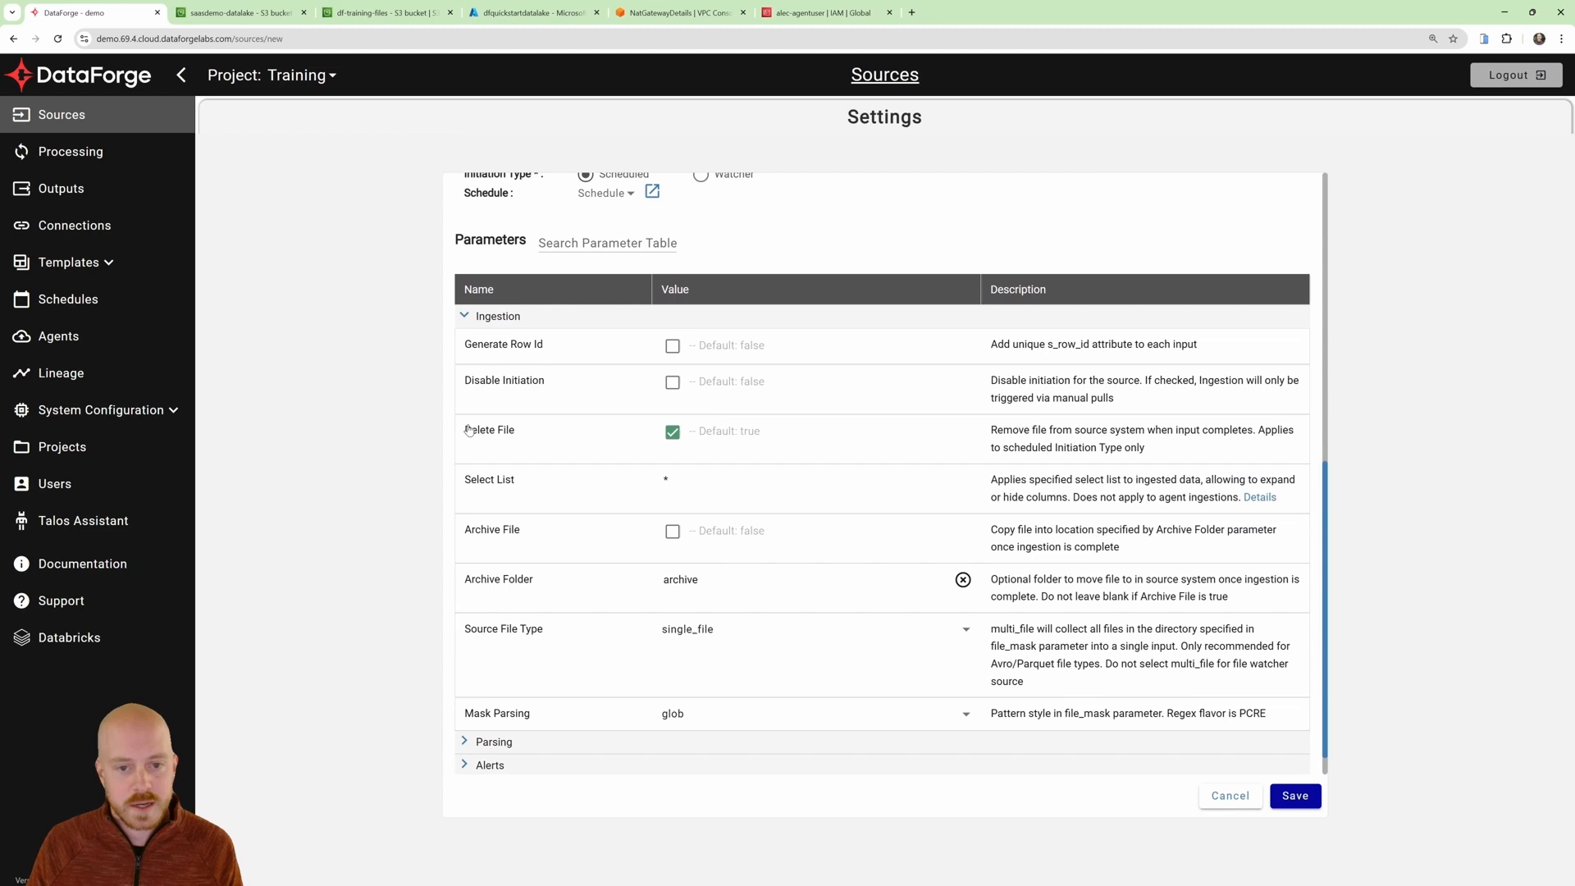
{"action": "left_click", "coordinate": [672, 432]}
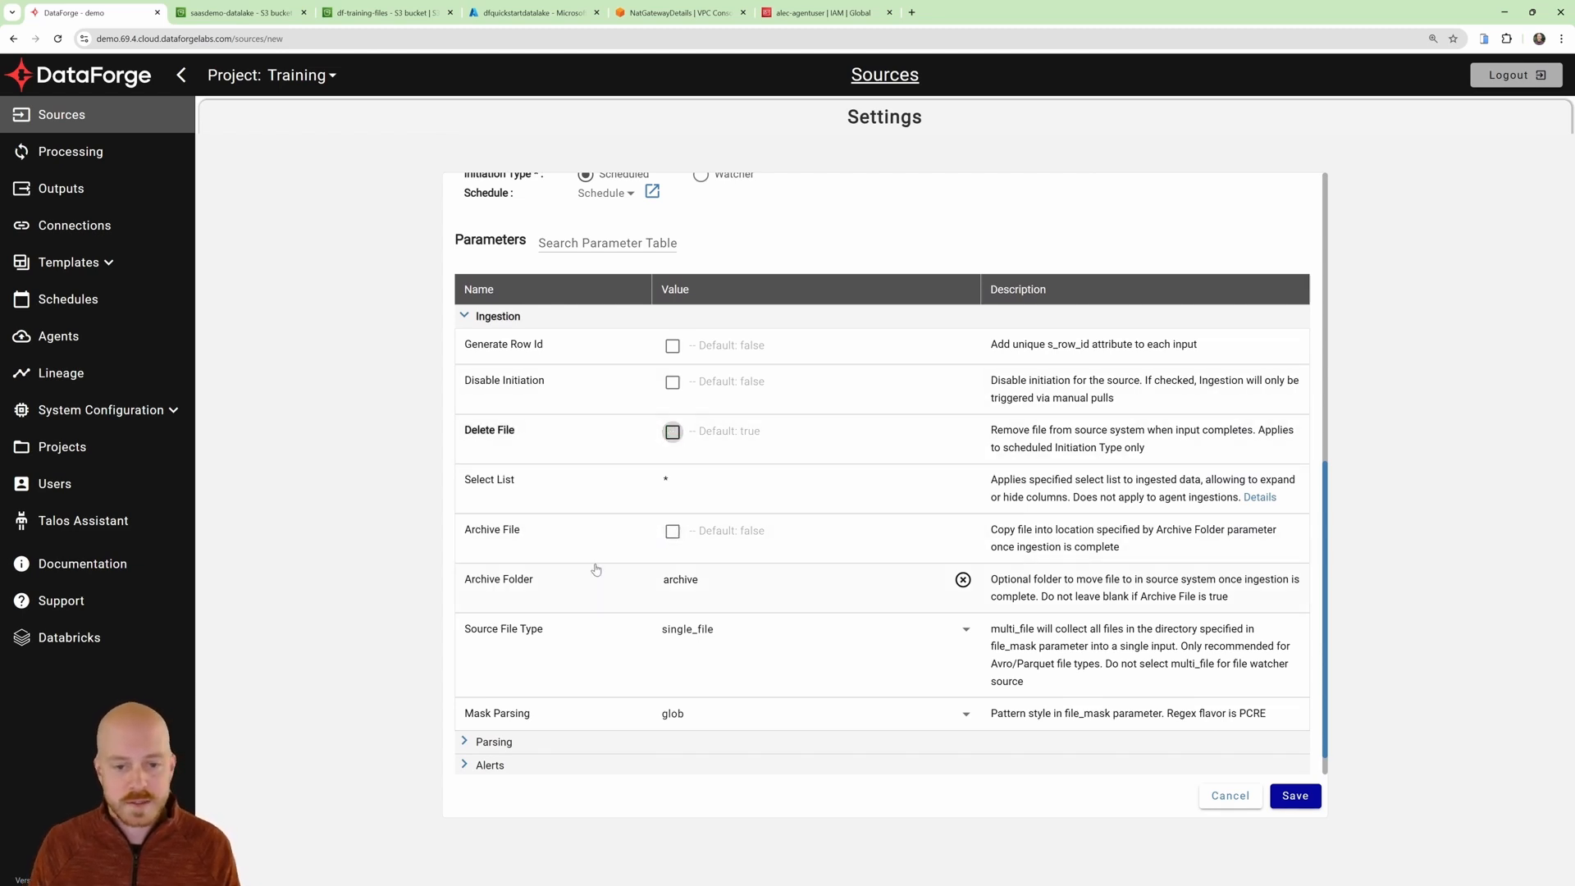
{"action": "left_click", "coordinate": [718, 636]}
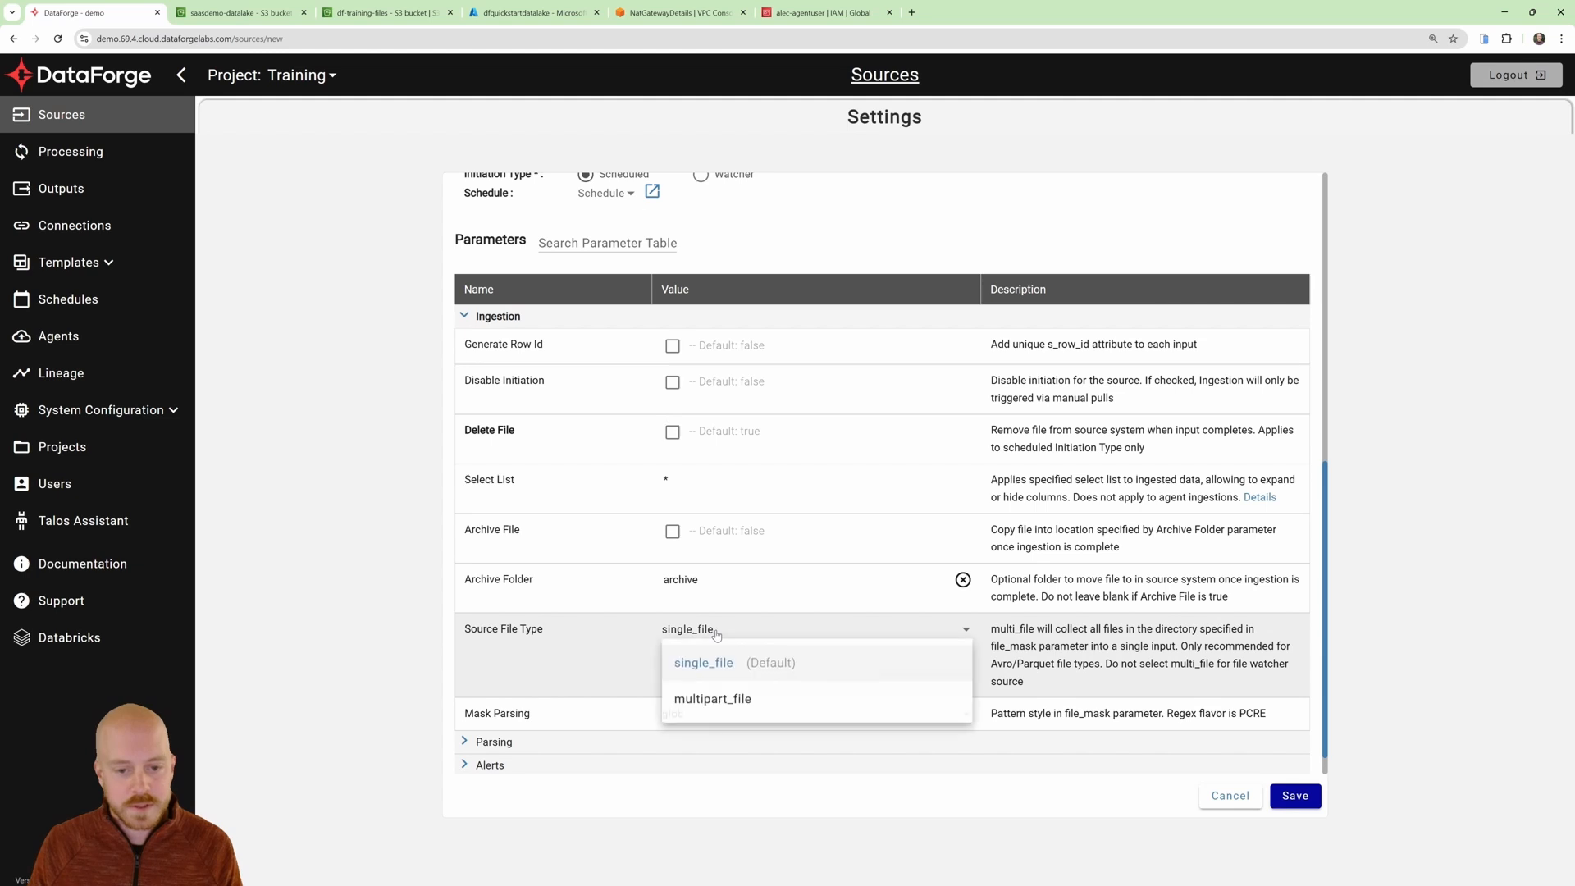
{"action": "left_click", "coordinate": [736, 702]}
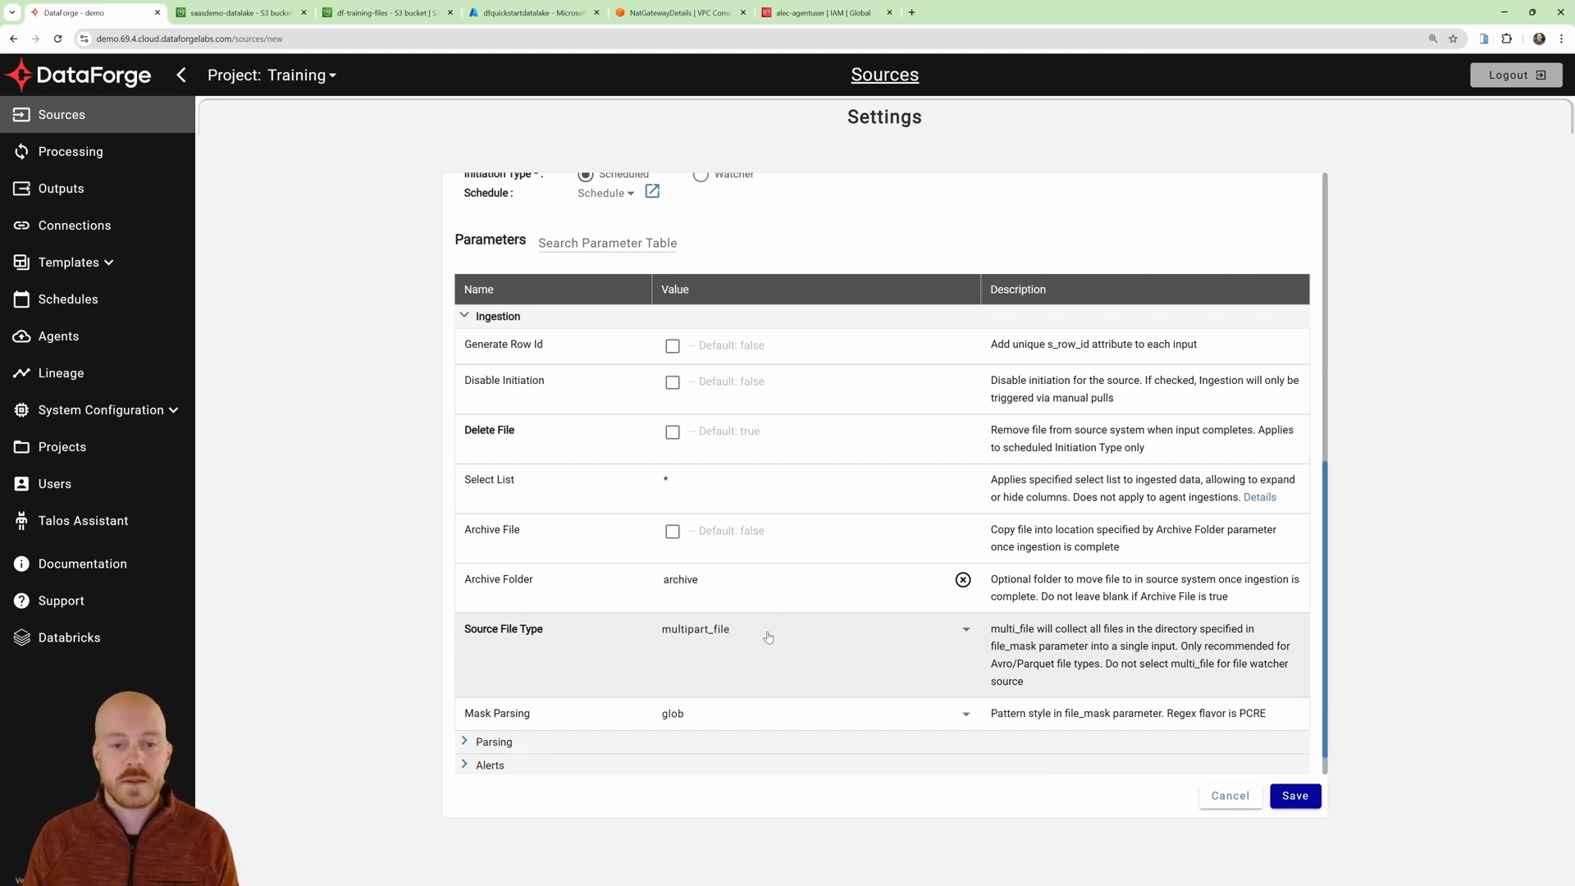
Save the Parquet source and pull its data from the line_item folder.
{"action": "left_click", "coordinate": [1295, 796]}
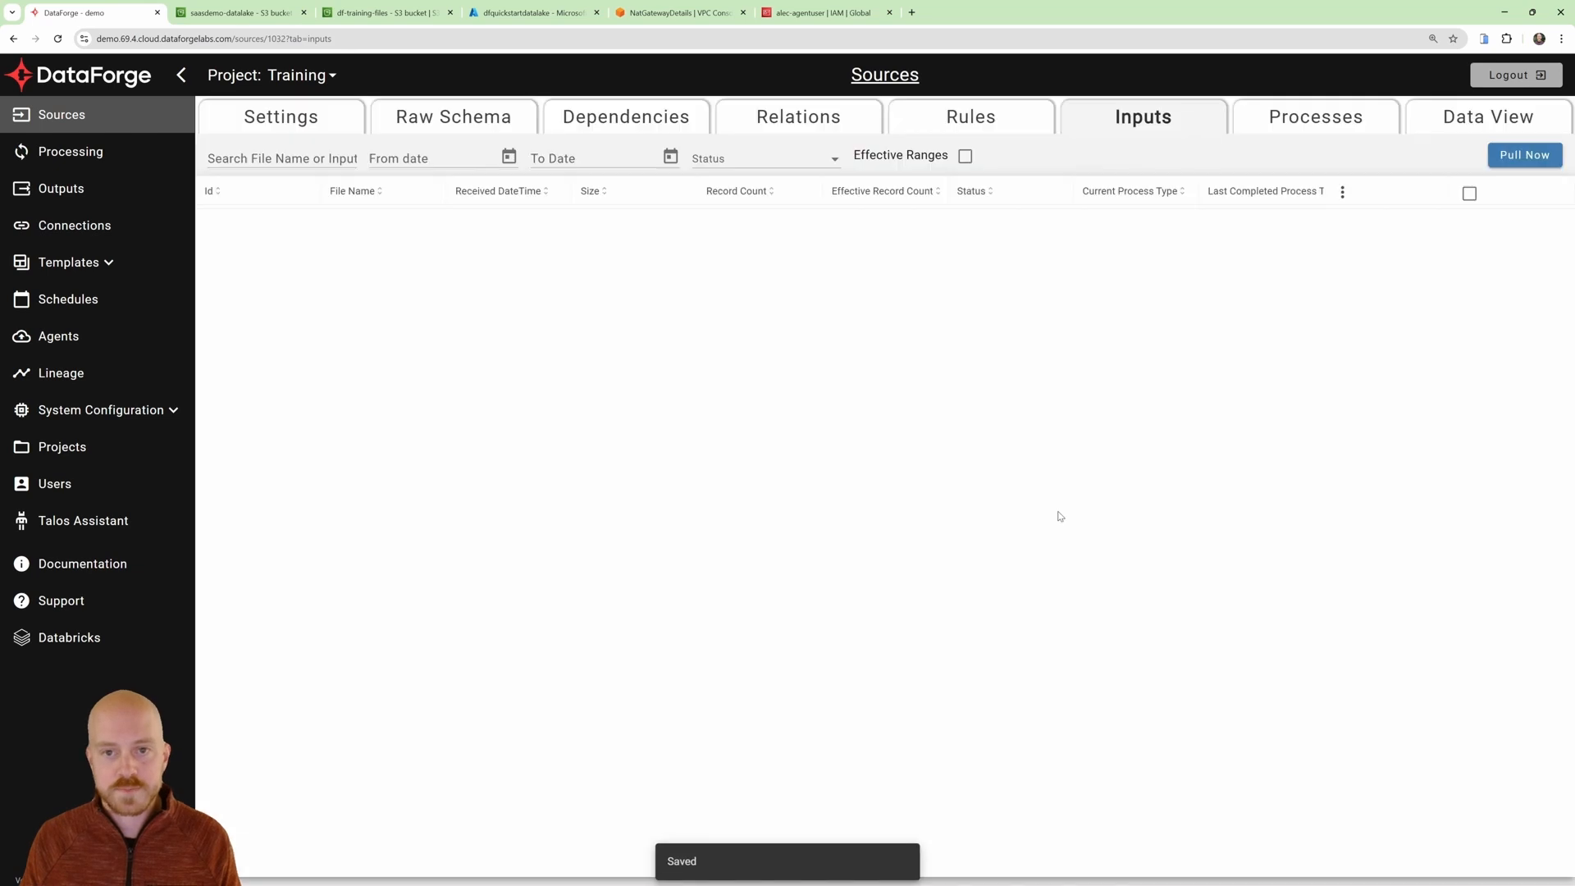
{"action": "left_click", "coordinate": [1514, 156]}
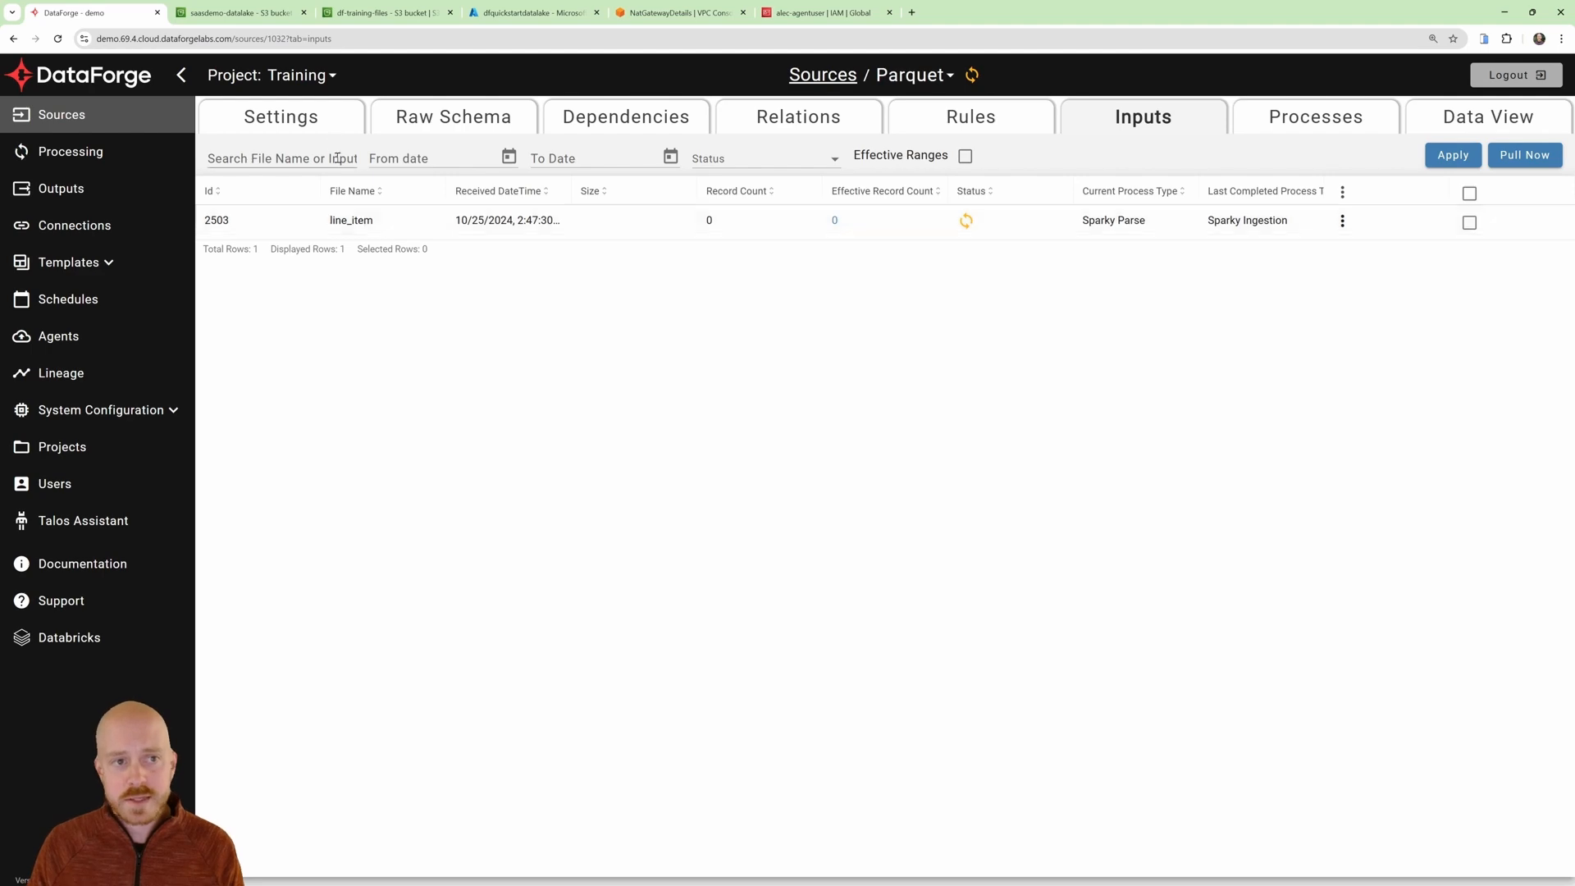
Review the Parquet source's file mask and ingestion parameters in its settings.
{"action": "left_click", "coordinate": [283, 116]}
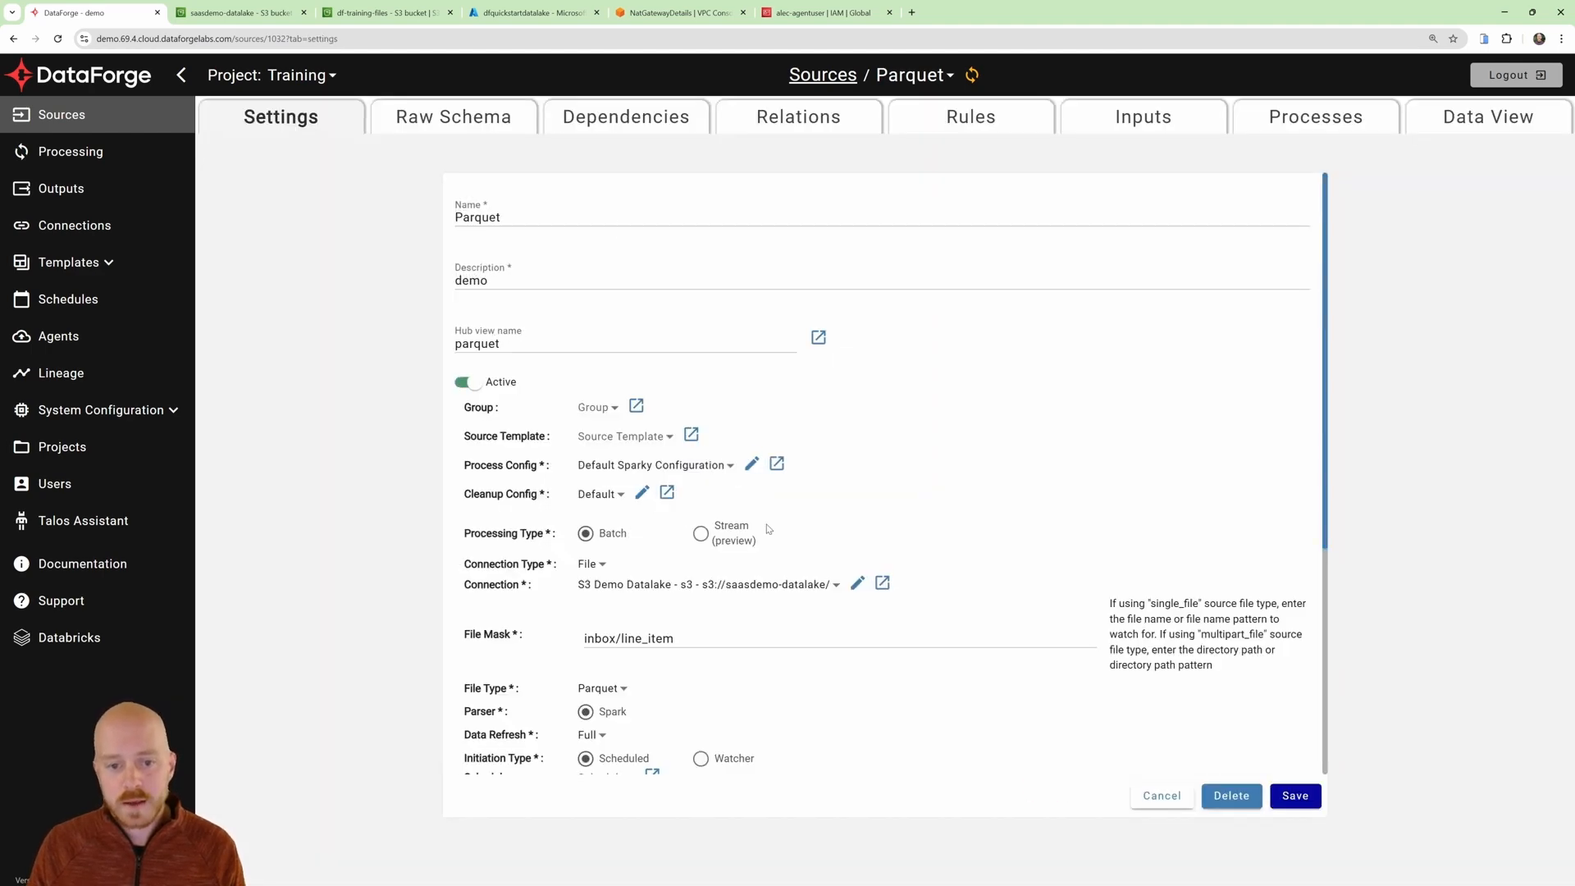
{"action": "scroll", "coordinate": [480, 533], "scroll_direction": "down", "scroll_amount": 3}
{"action": "left_click", "coordinate": [472, 719]}
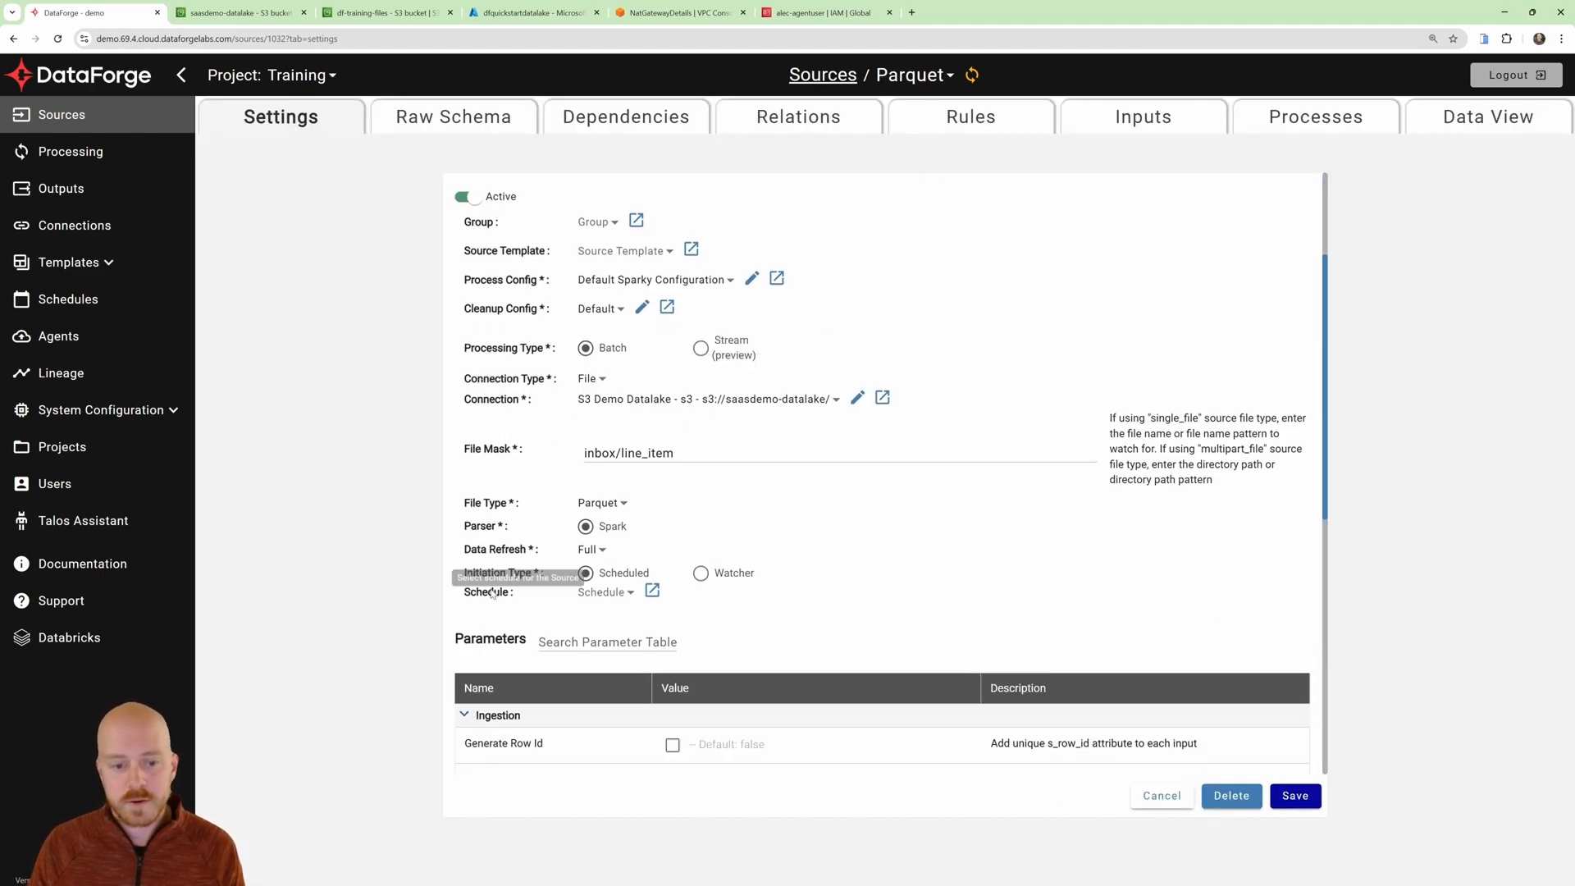
{"action": "scroll", "coordinate": [488, 640], "scroll_direction": "down", "scroll_amount": 5}
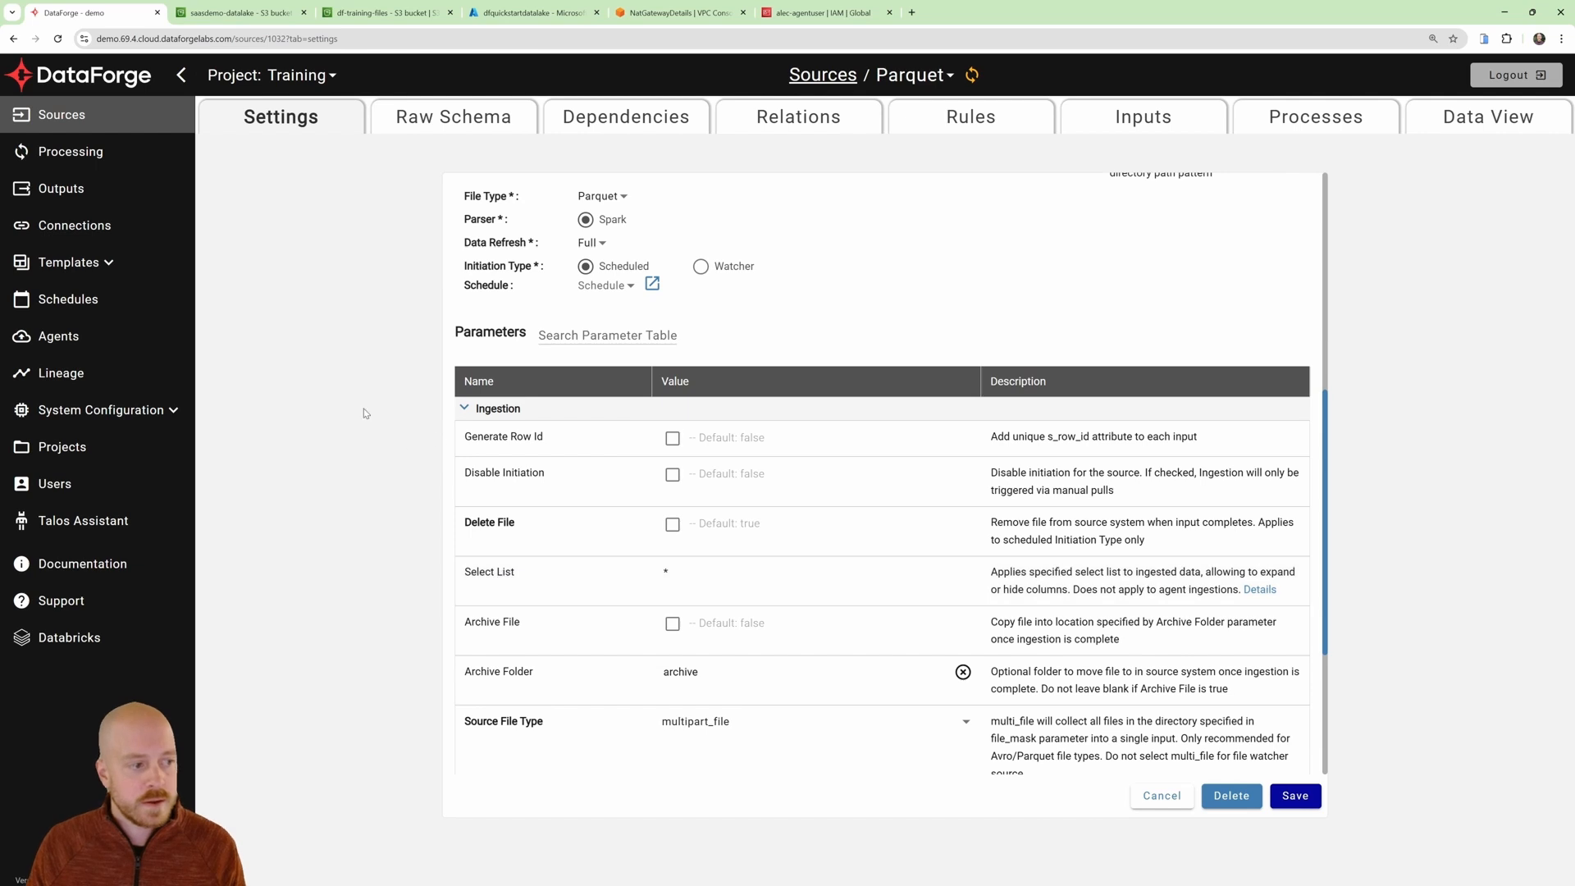
{"action": "scroll", "coordinate": [864, 306], "scroll_direction": "up", "scroll_amount": 2}
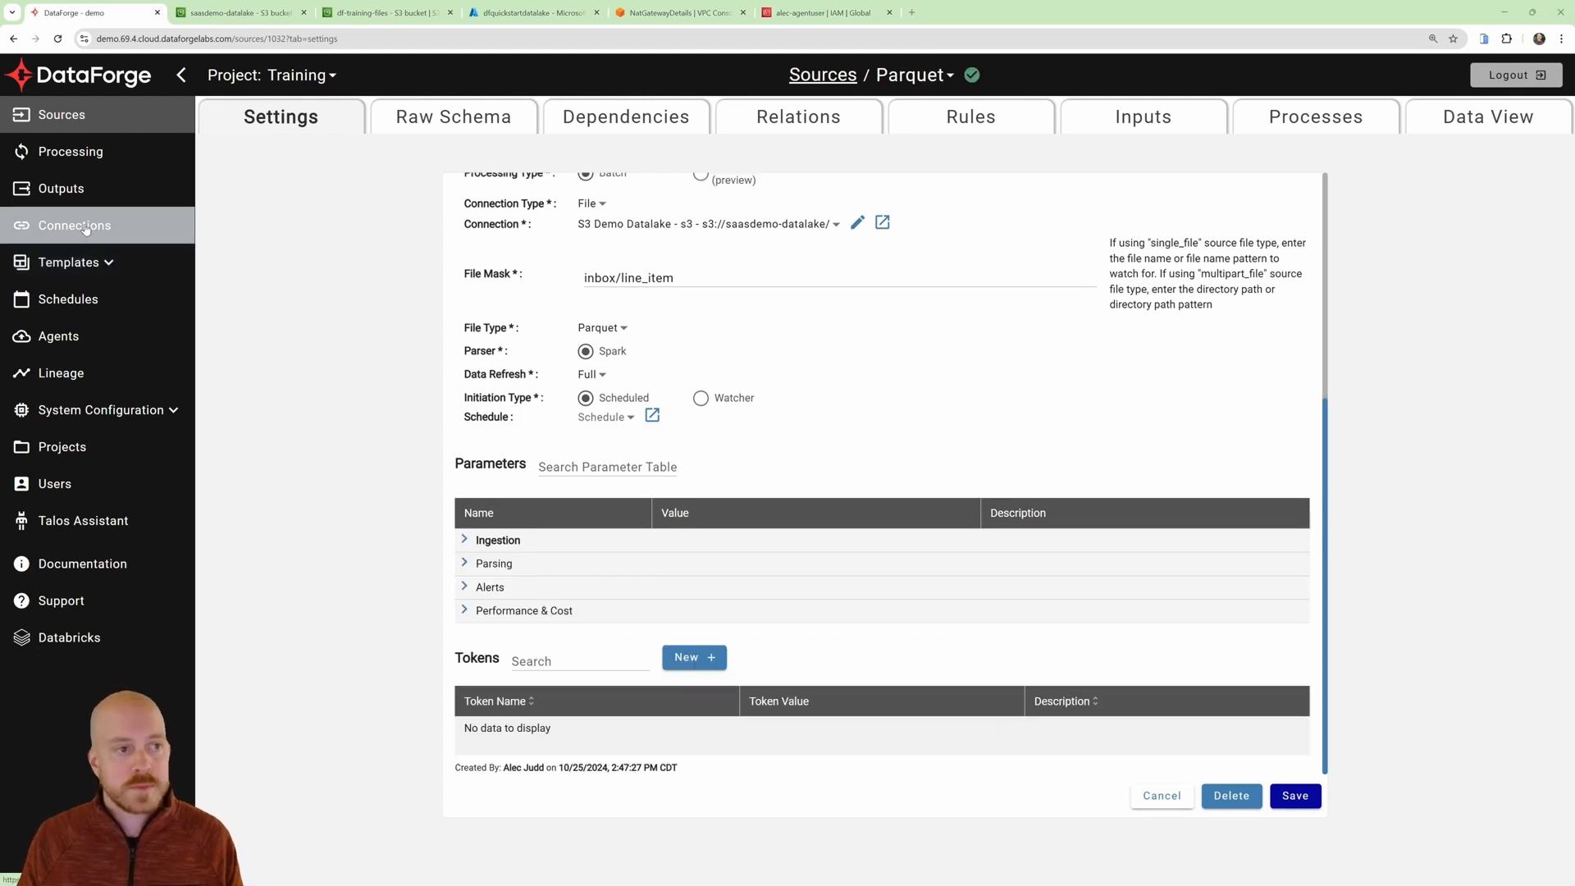
Start a new connection named S3 Demo Datalake Access Keys with the description demo.
{"action": "left_click", "coordinate": [86, 227]}
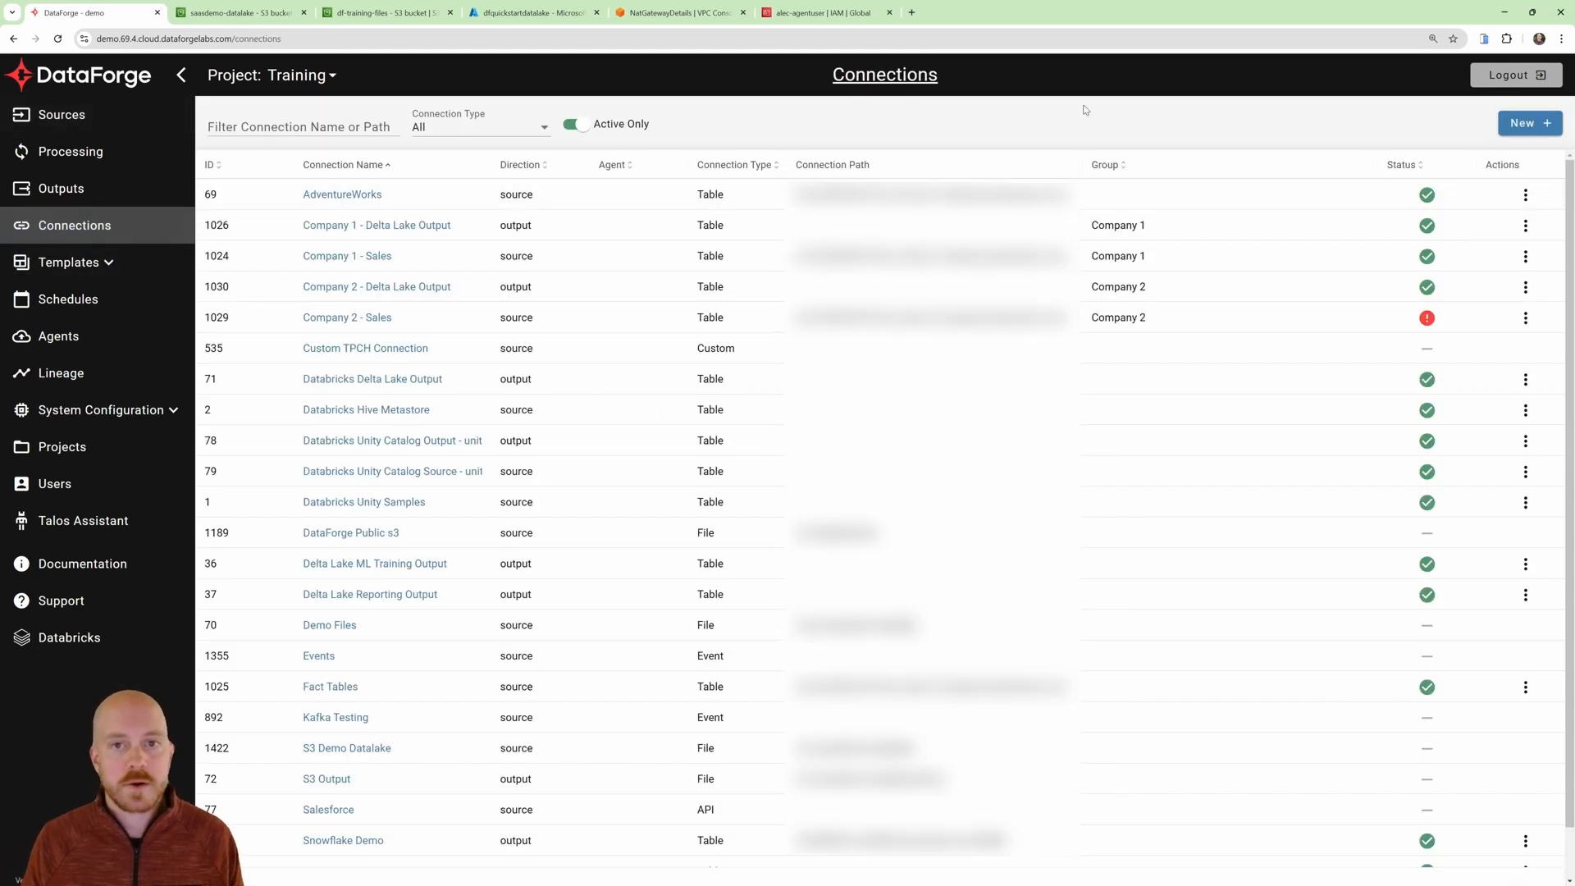
{"action": "left_click", "coordinate": [1523, 123]}
{"action": "left_click", "coordinate": [581, 223]}
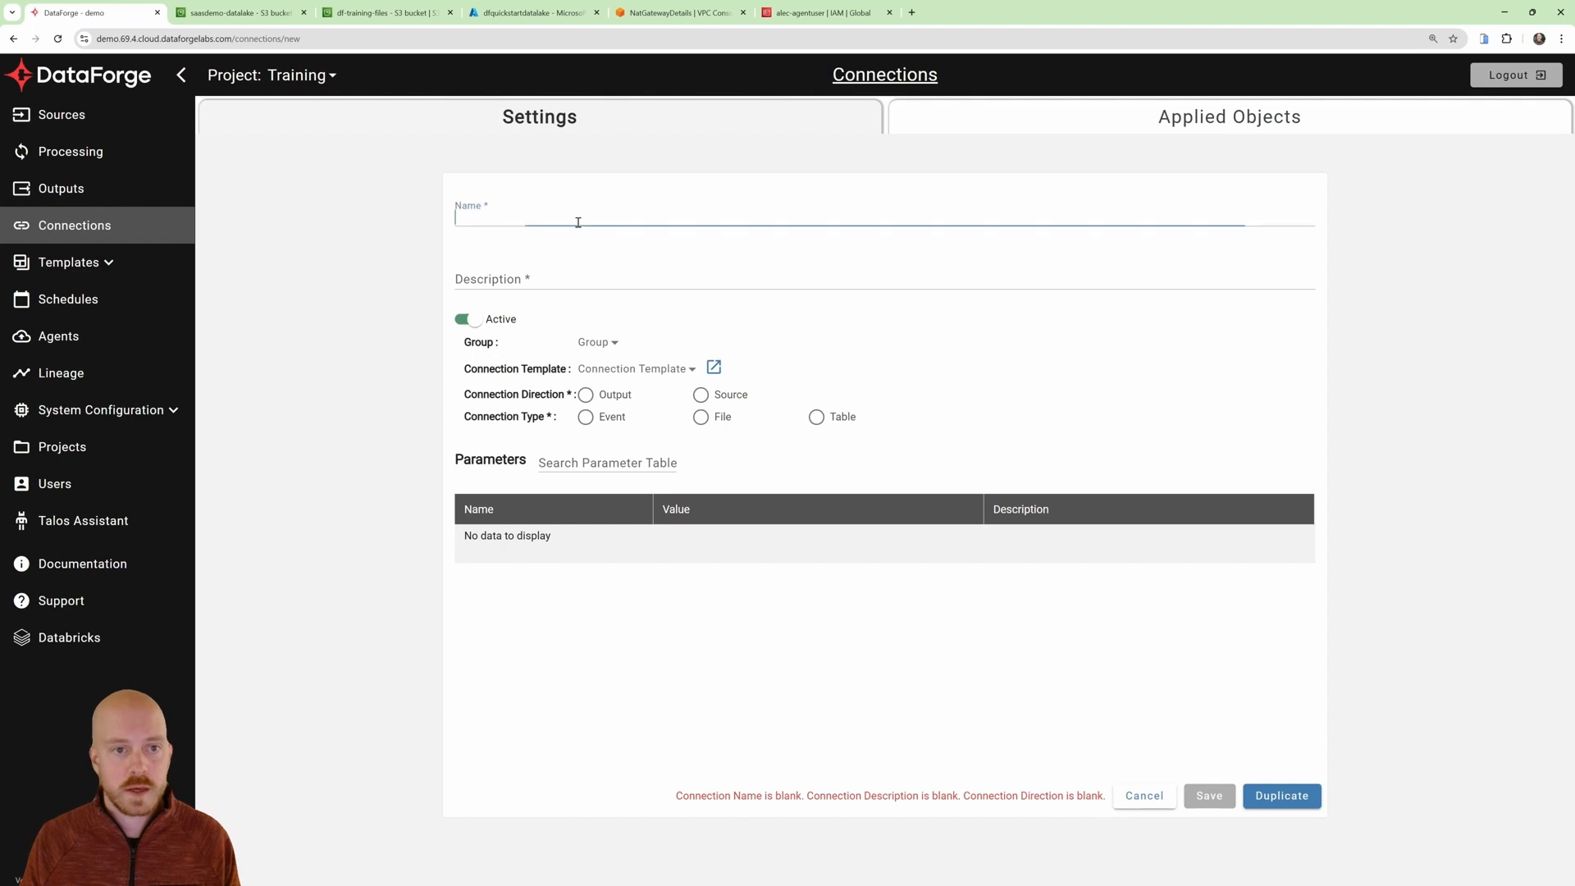
{"action": "type", "text": "S3 Demo DataLake"}
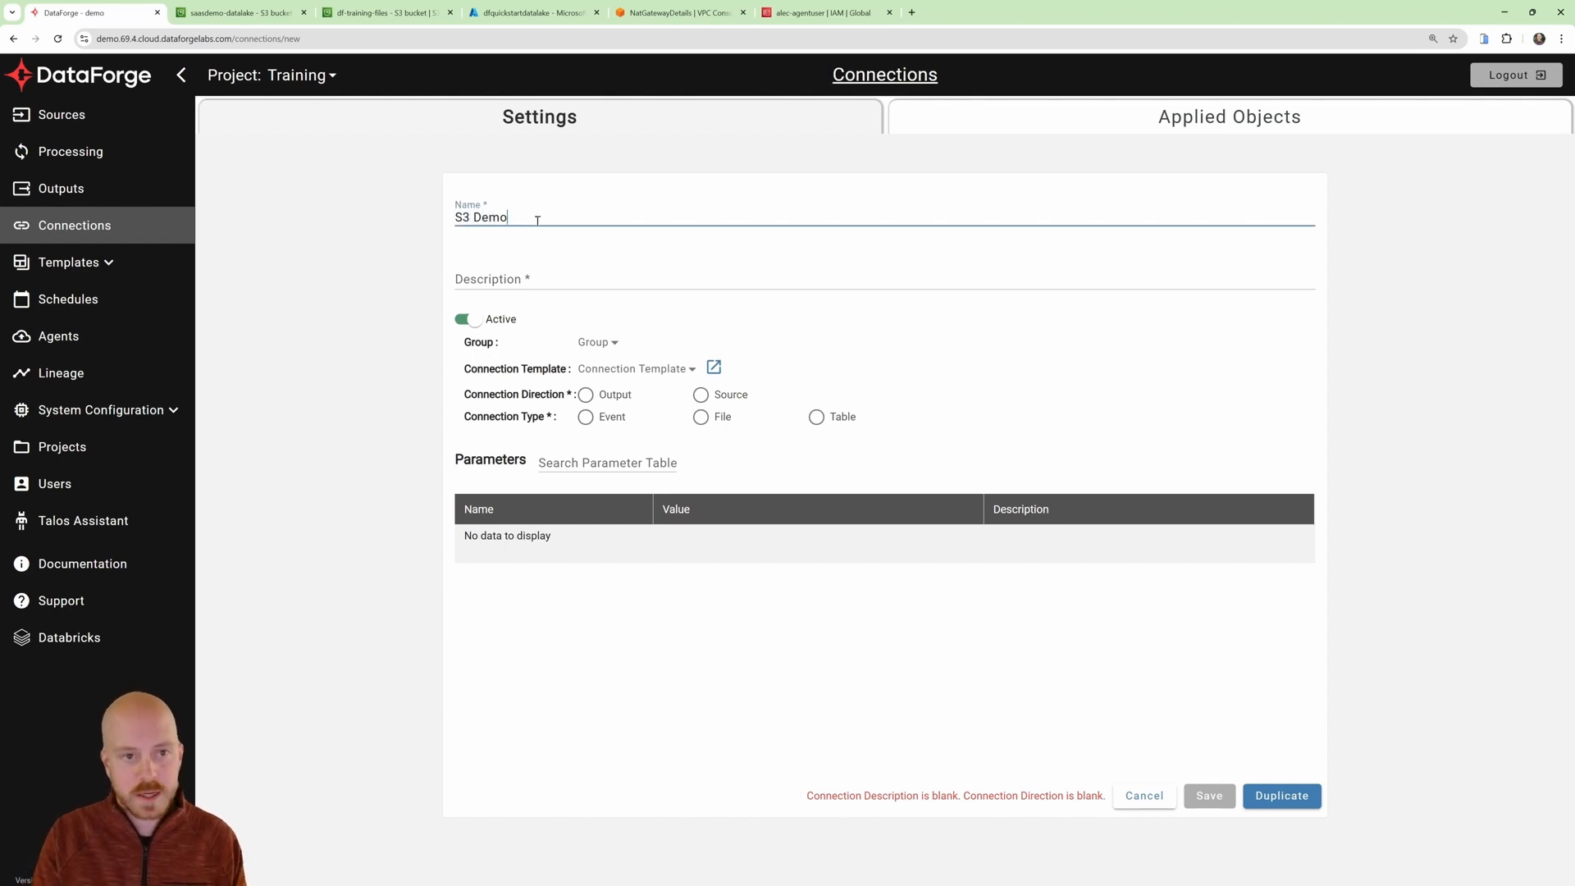
{"action": "key", "text": "BackSpace"}
{"action": "key", "text": "BackSpace"}
{"action": "key", "text": "BackSpace"}
{"action": "key", "text": "BackSpace"}
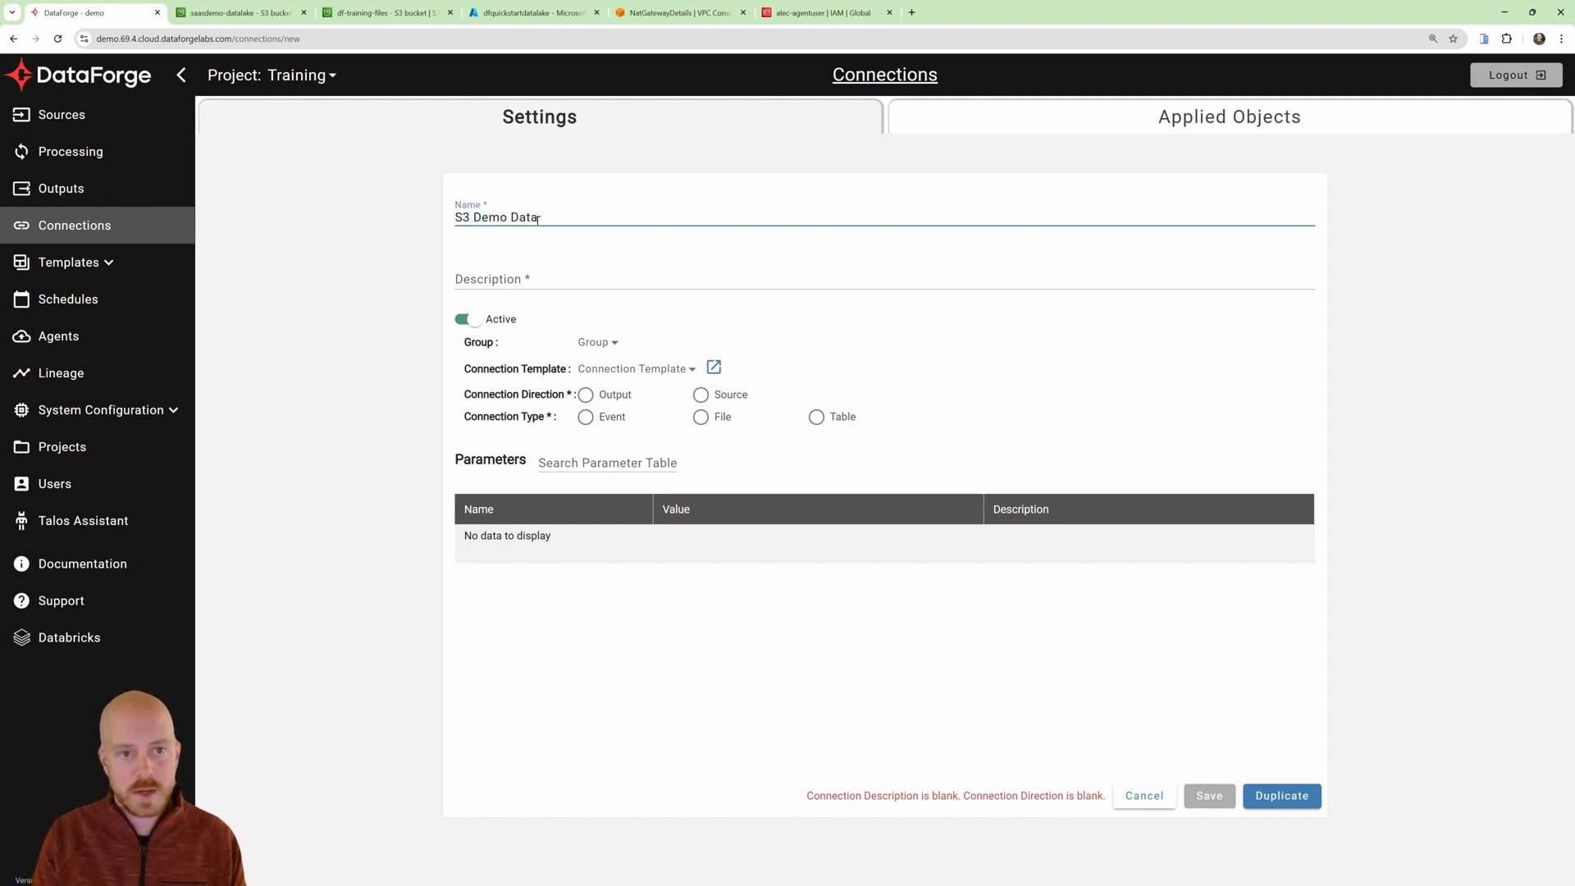
{"action": "type", "text": "lake Access Keys"}
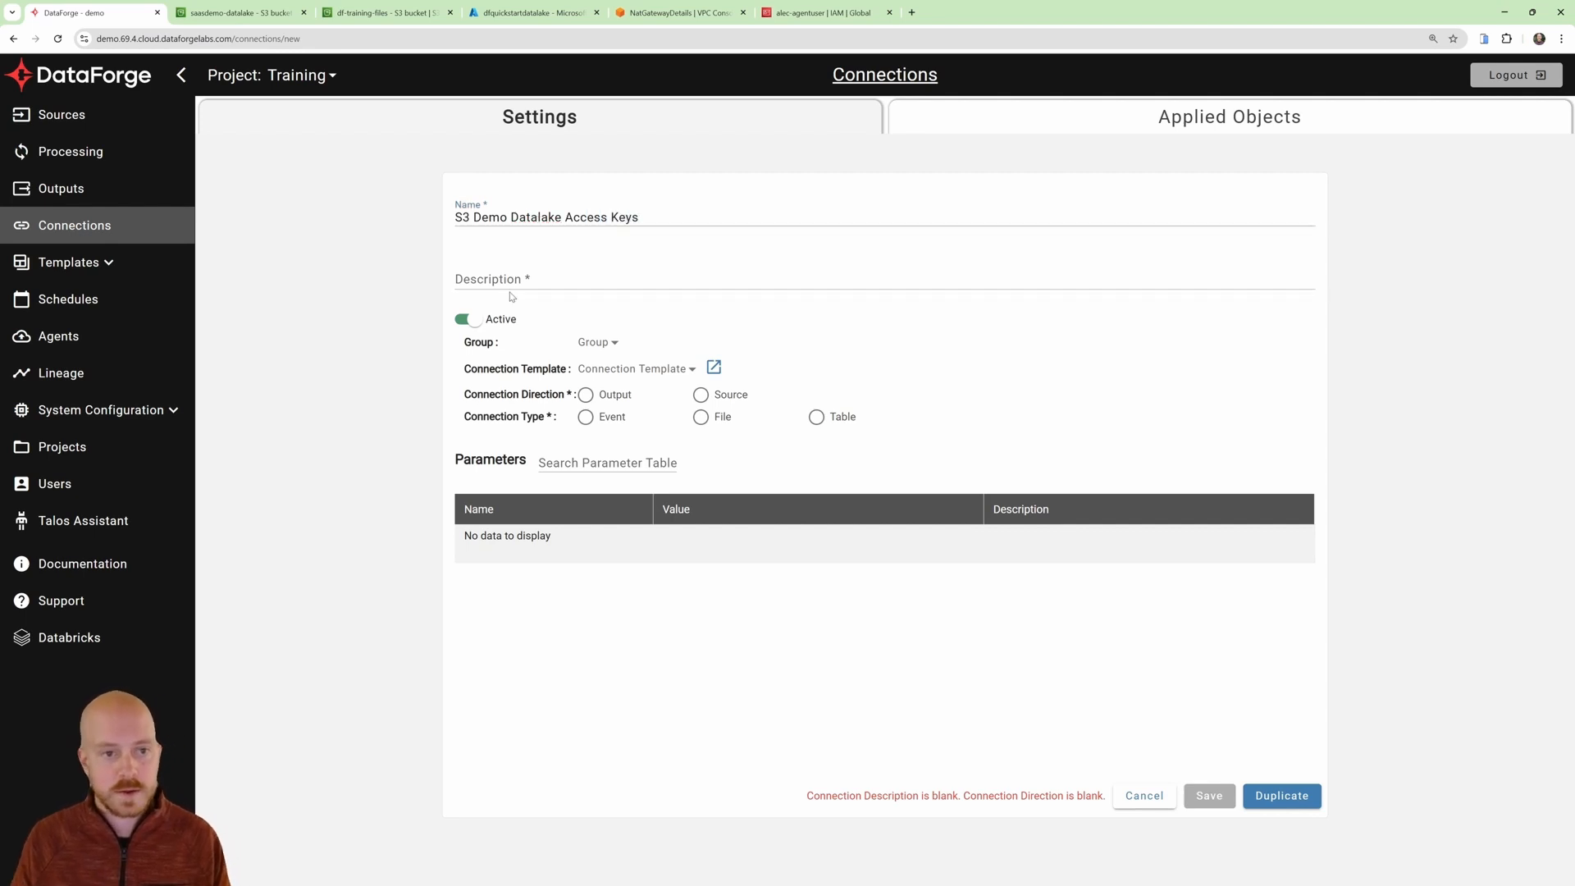
{"action": "left_click", "coordinate": [537, 279]}
{"action": "type", "text": "demo"}
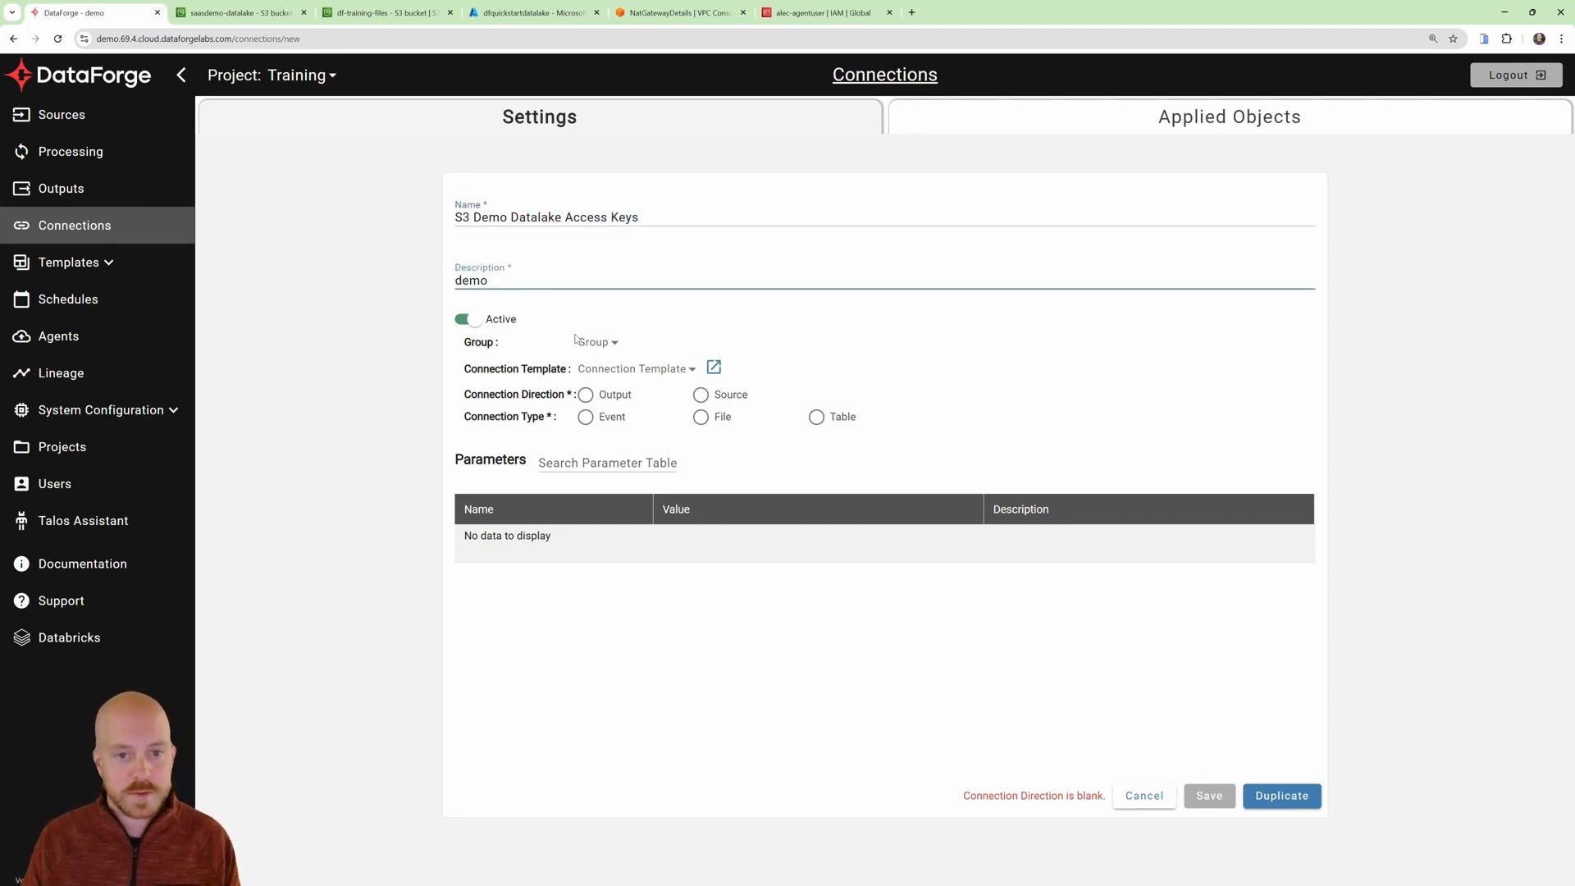
Configure the connection as a file source stored in Amazon S3, using IAM Access Keys as the cloud credentials.
{"action": "left_click", "coordinate": [701, 395]}
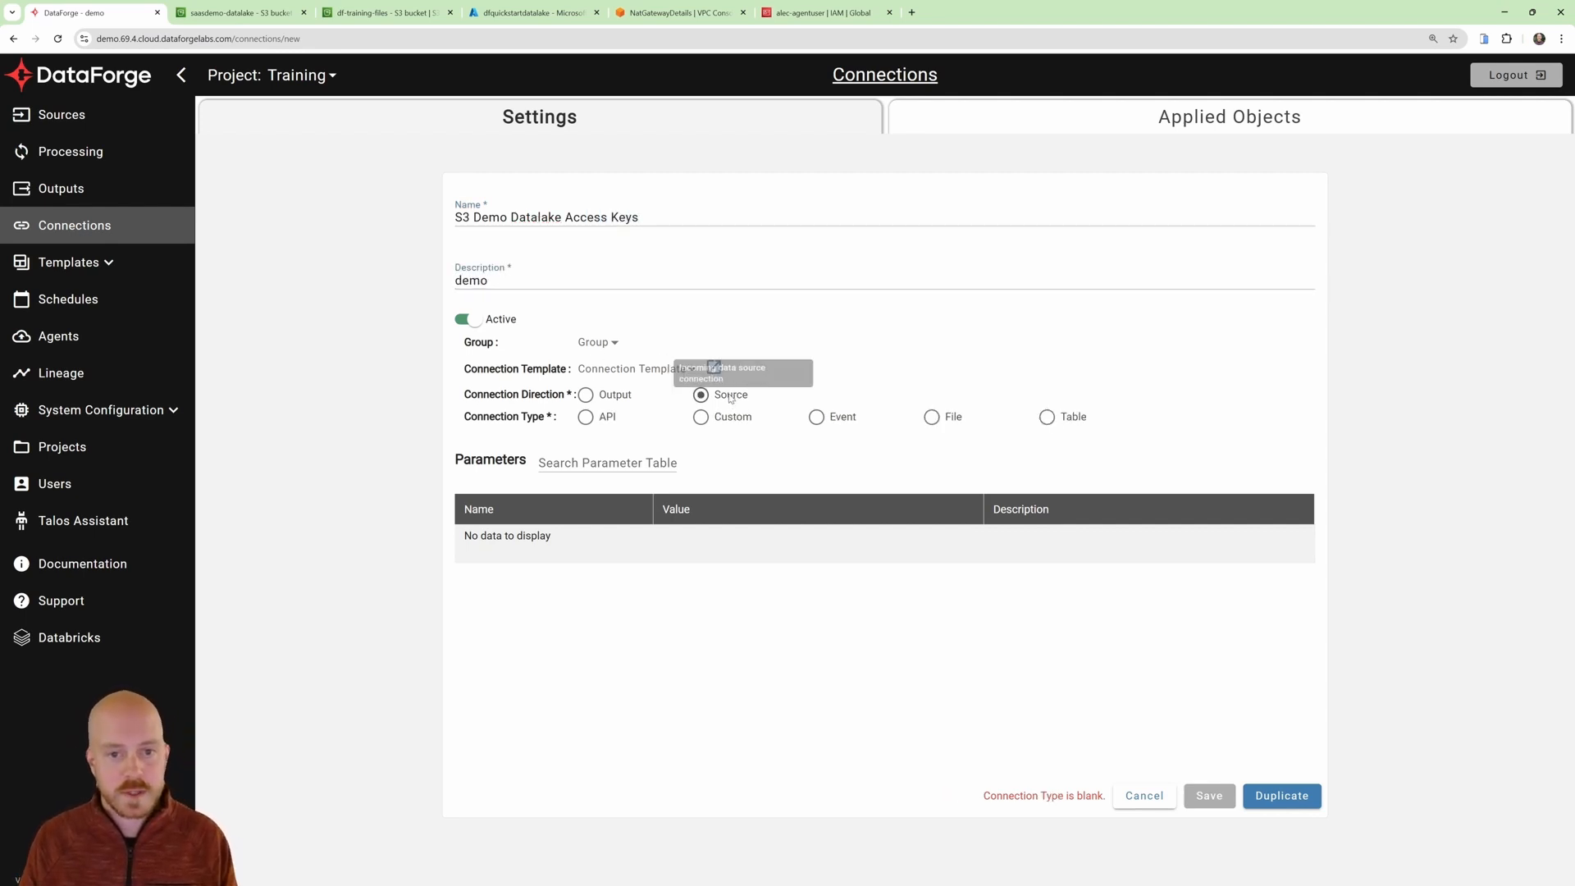
{"action": "left_click", "coordinate": [931, 417]}
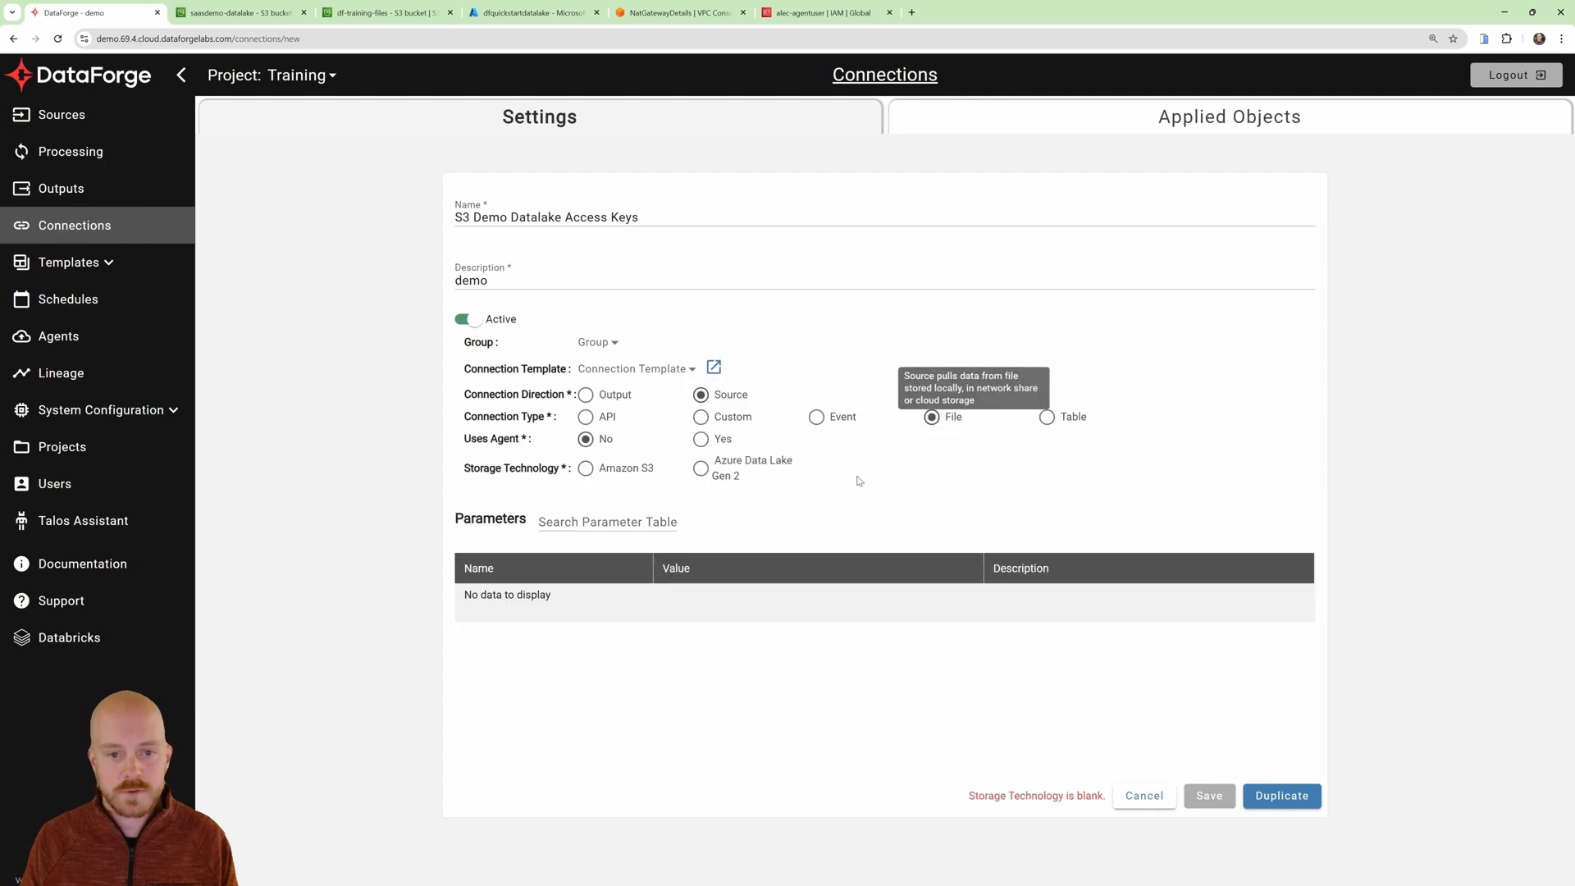
{"action": "left_click", "coordinate": [617, 469]}
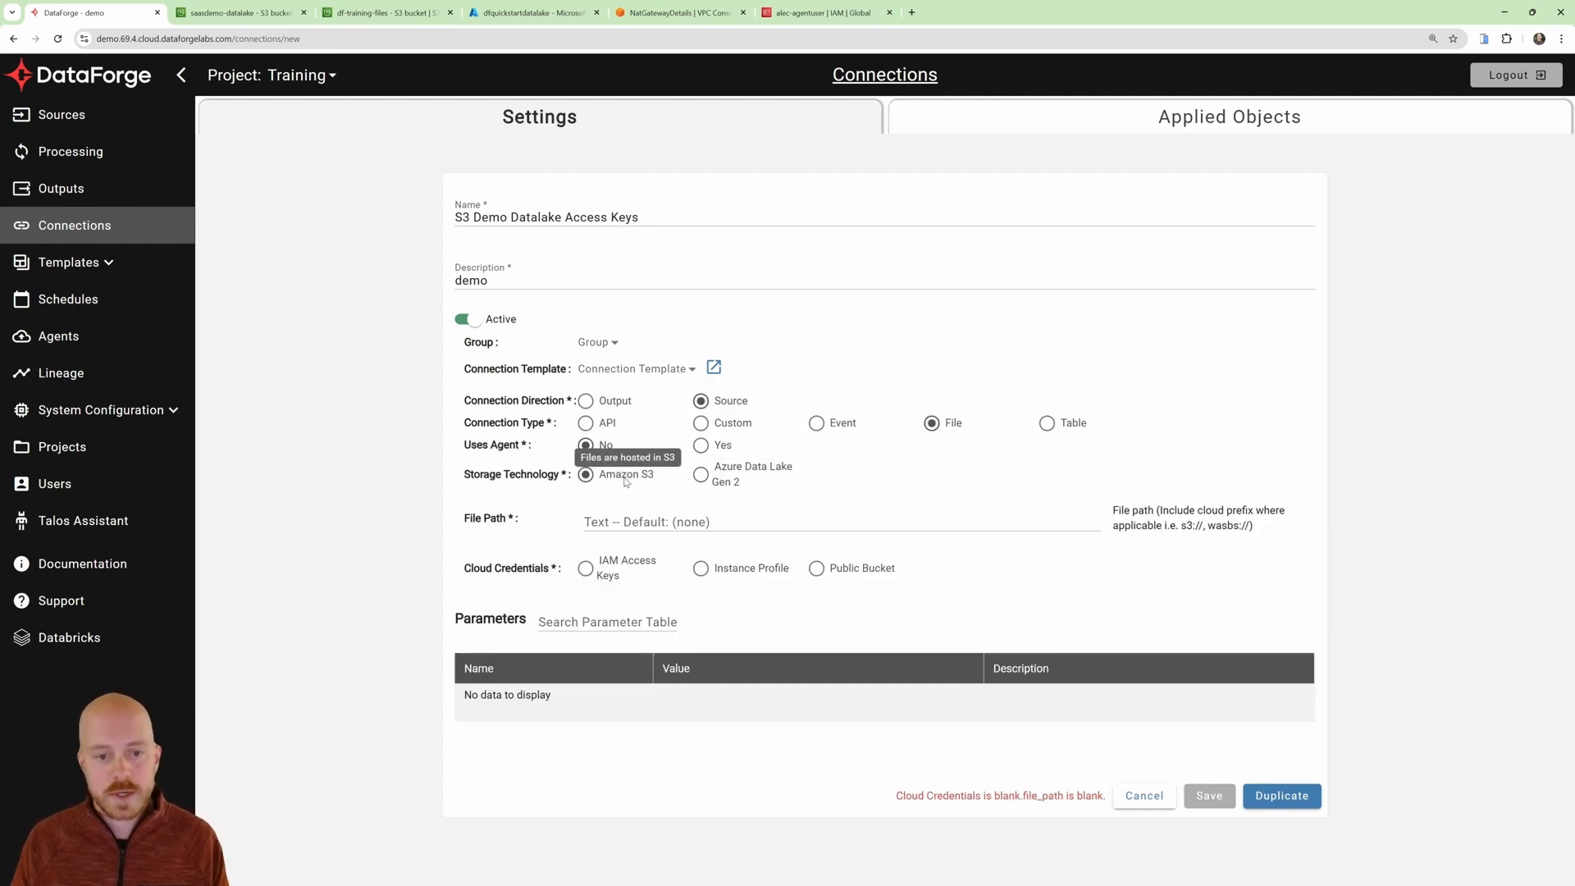
{"action": "left_click", "coordinate": [618, 565]}
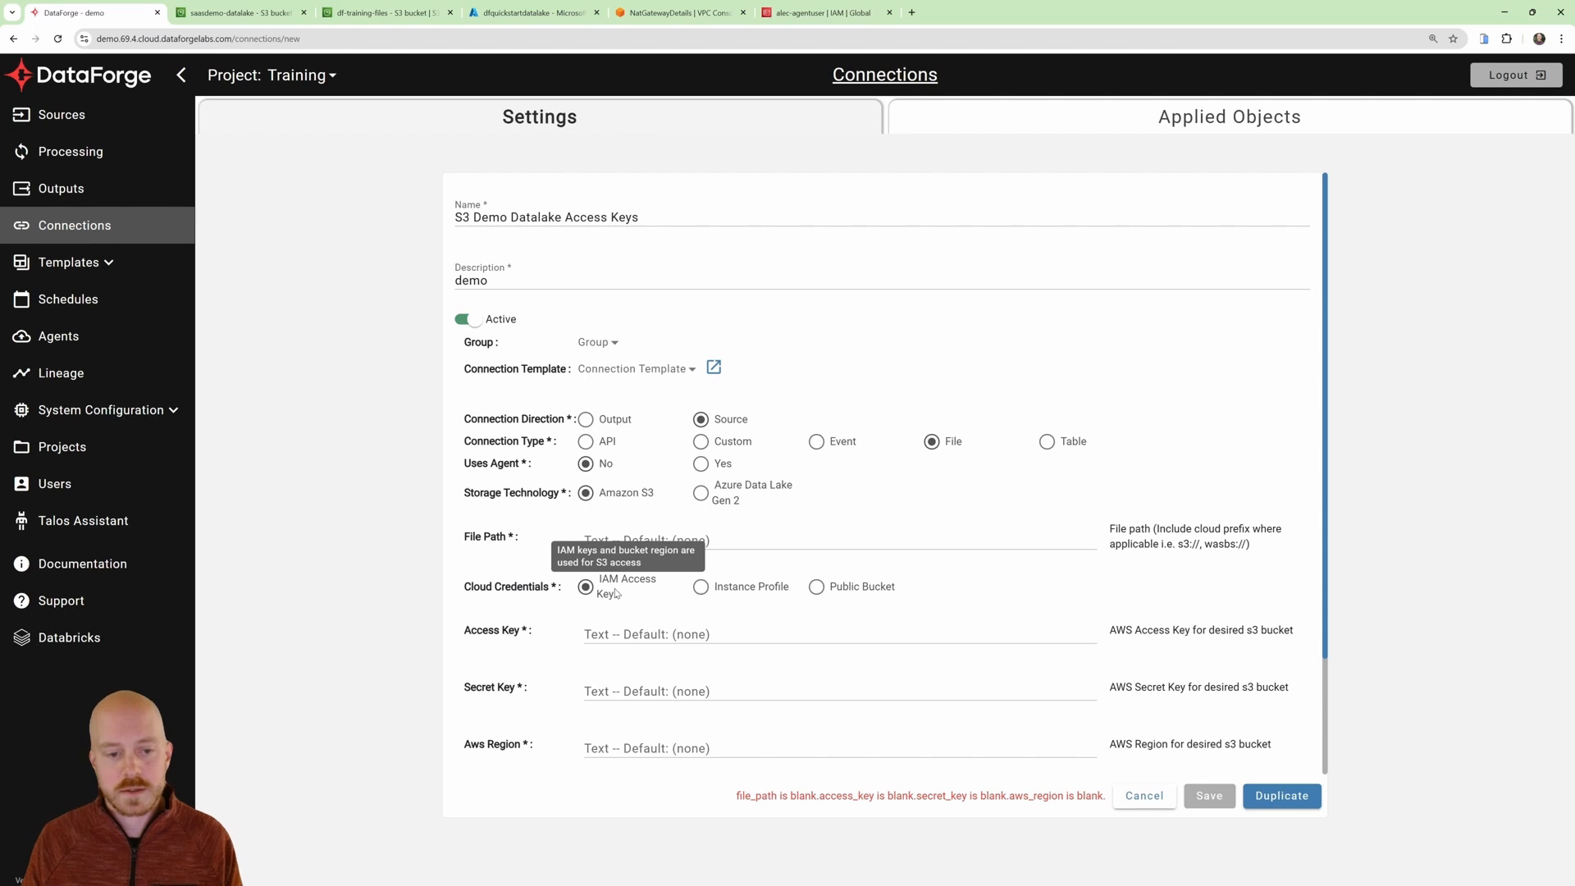
Copy the customer_files folder's S3 URI from the AWS console into the connection's file path and trim it to s3://saasdemo-datalake/.
{"action": "scroll", "coordinate": [617, 592], "scroll_direction": "down", "scroll_amount": 2}
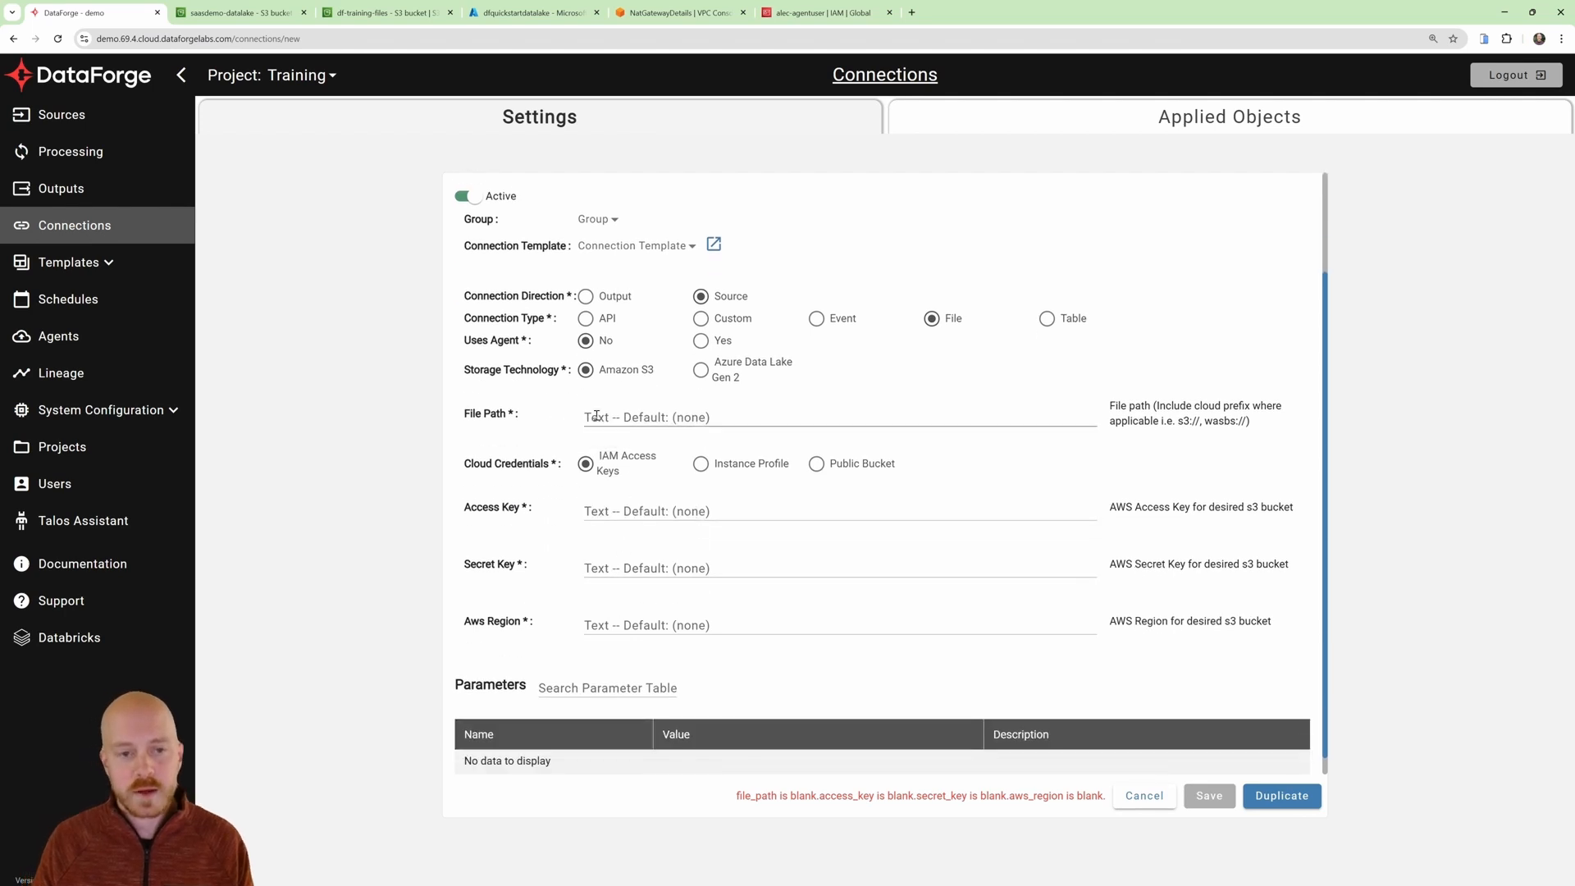
{"action": "left_click", "coordinate": [238, 13]}
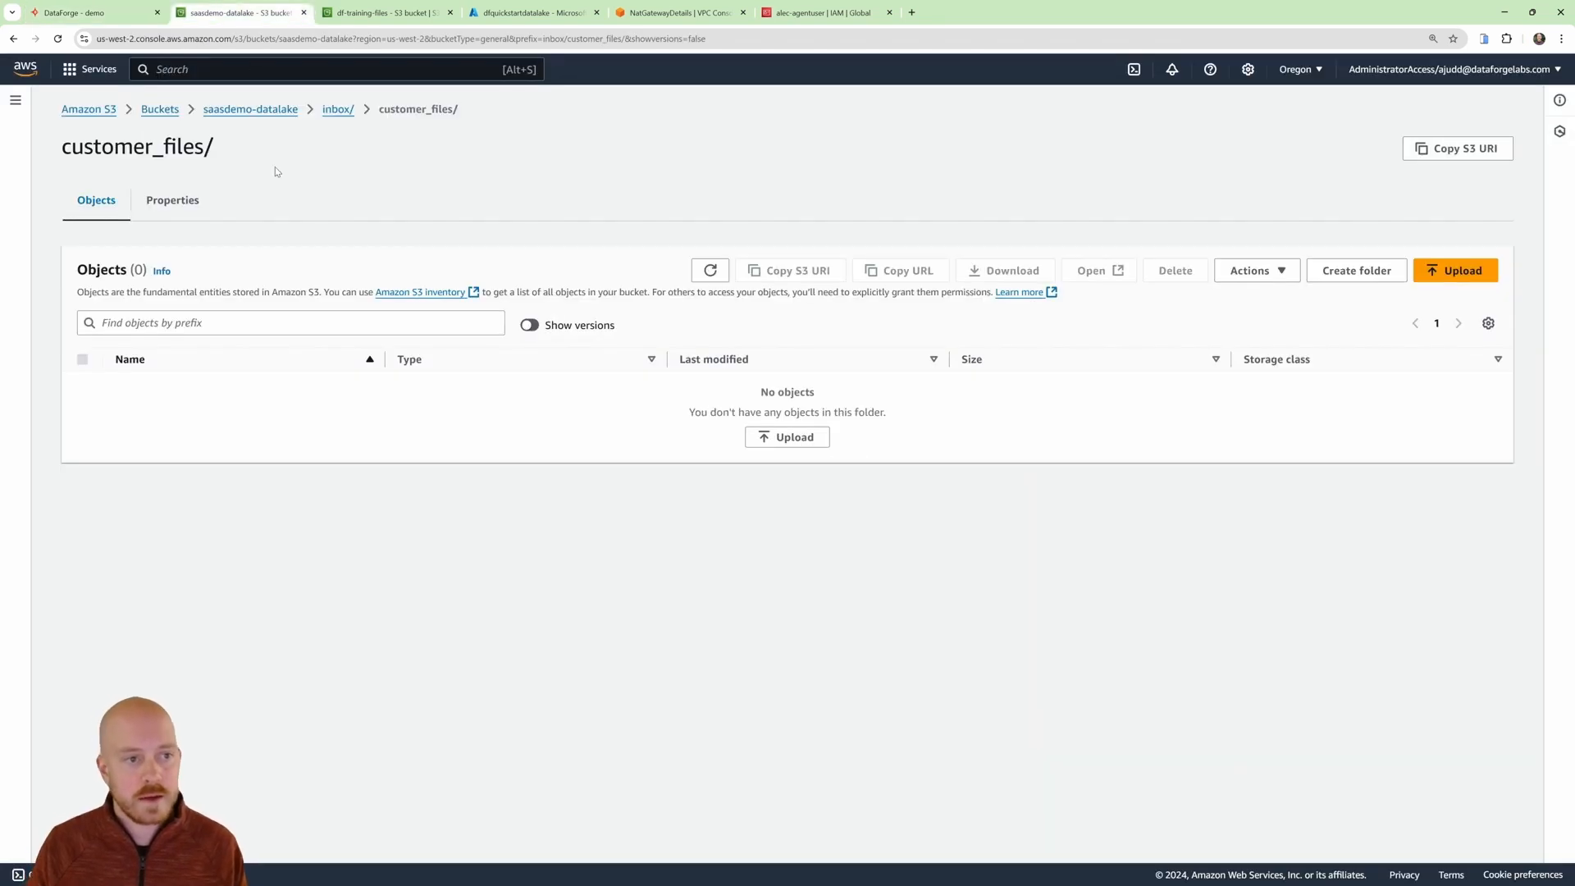
{"action": "left_click", "coordinate": [172, 200]}
{"action": "left_click", "coordinate": [565, 322]}
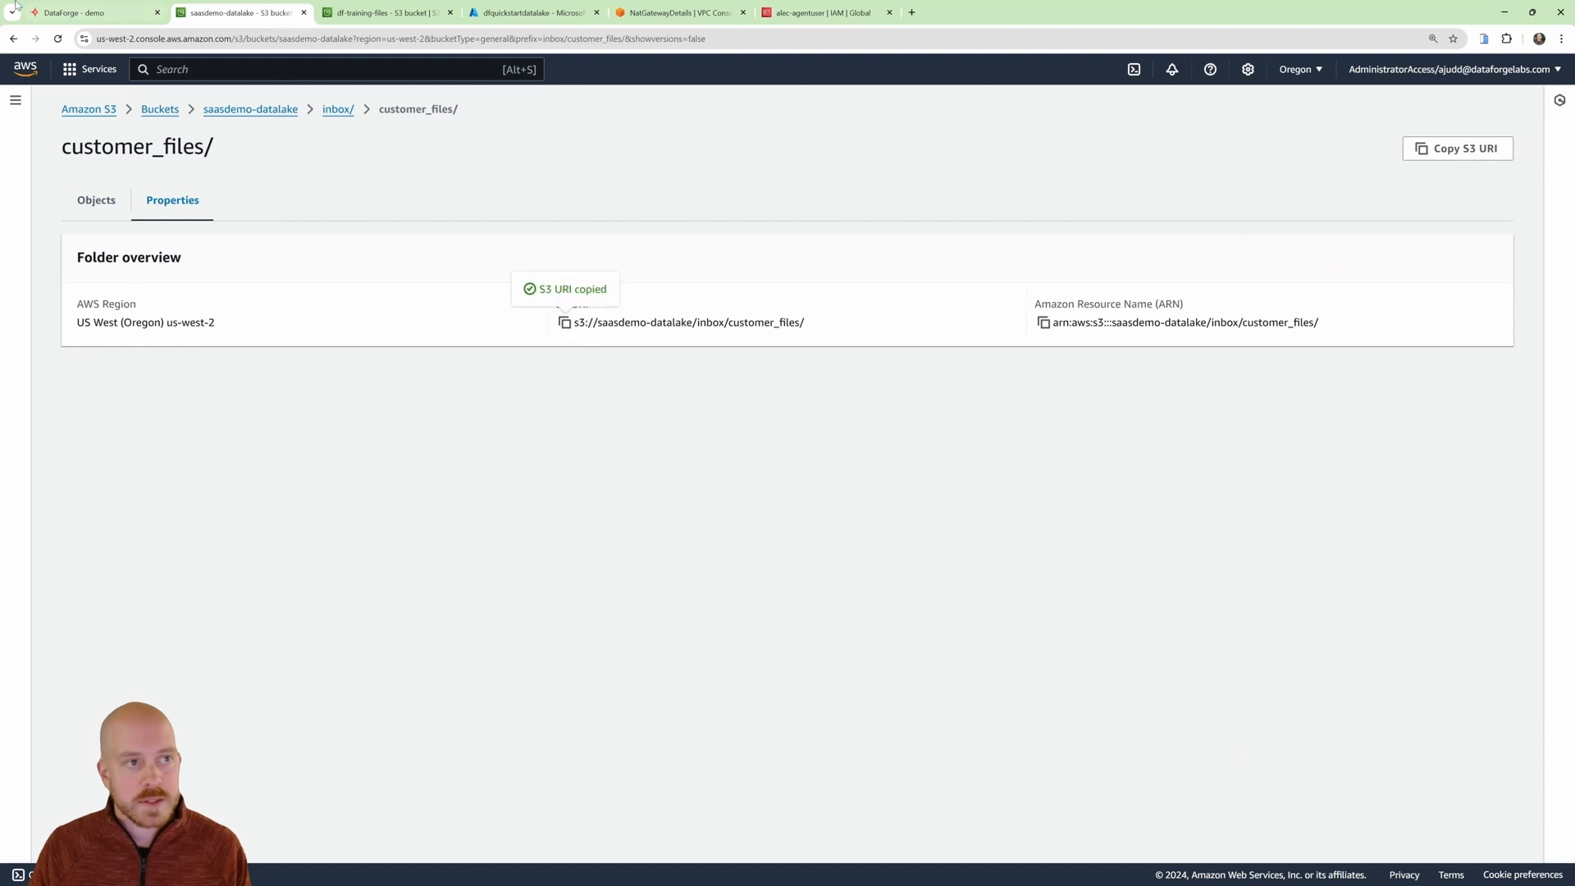
{"action": "left_click", "coordinate": [70, 12]}
{"action": "left_click", "coordinate": [703, 418]}
{"action": "key", "text": "ctrl+v"}
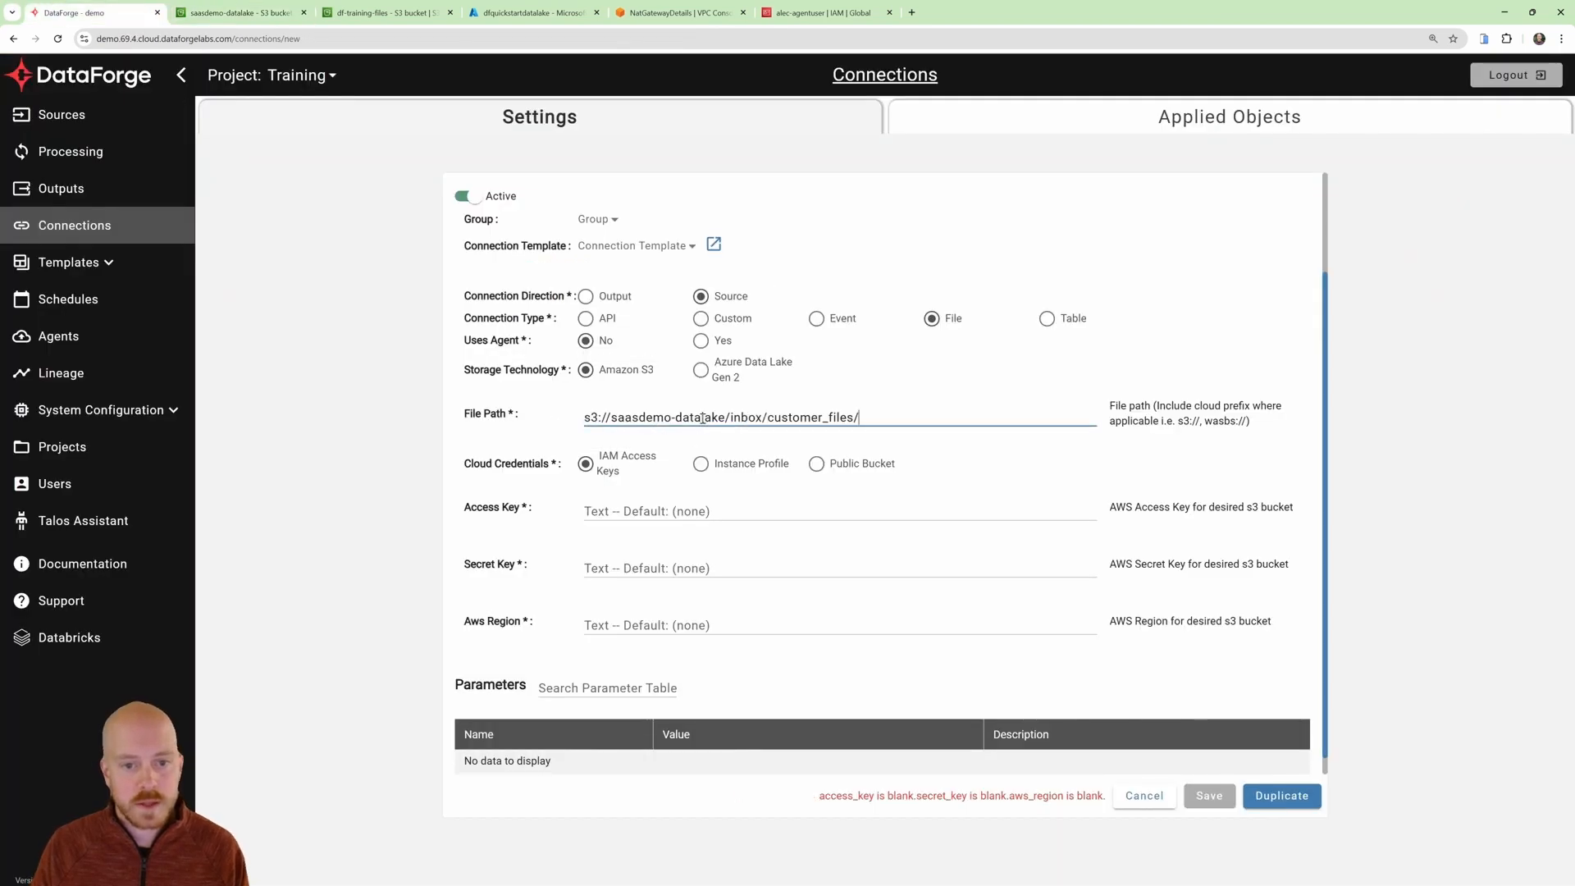
{"action": "left_click", "coordinate": [728, 418]}
{"action": "key", "text": "shift+End"}
{"action": "key", "text": "BackSpace"}
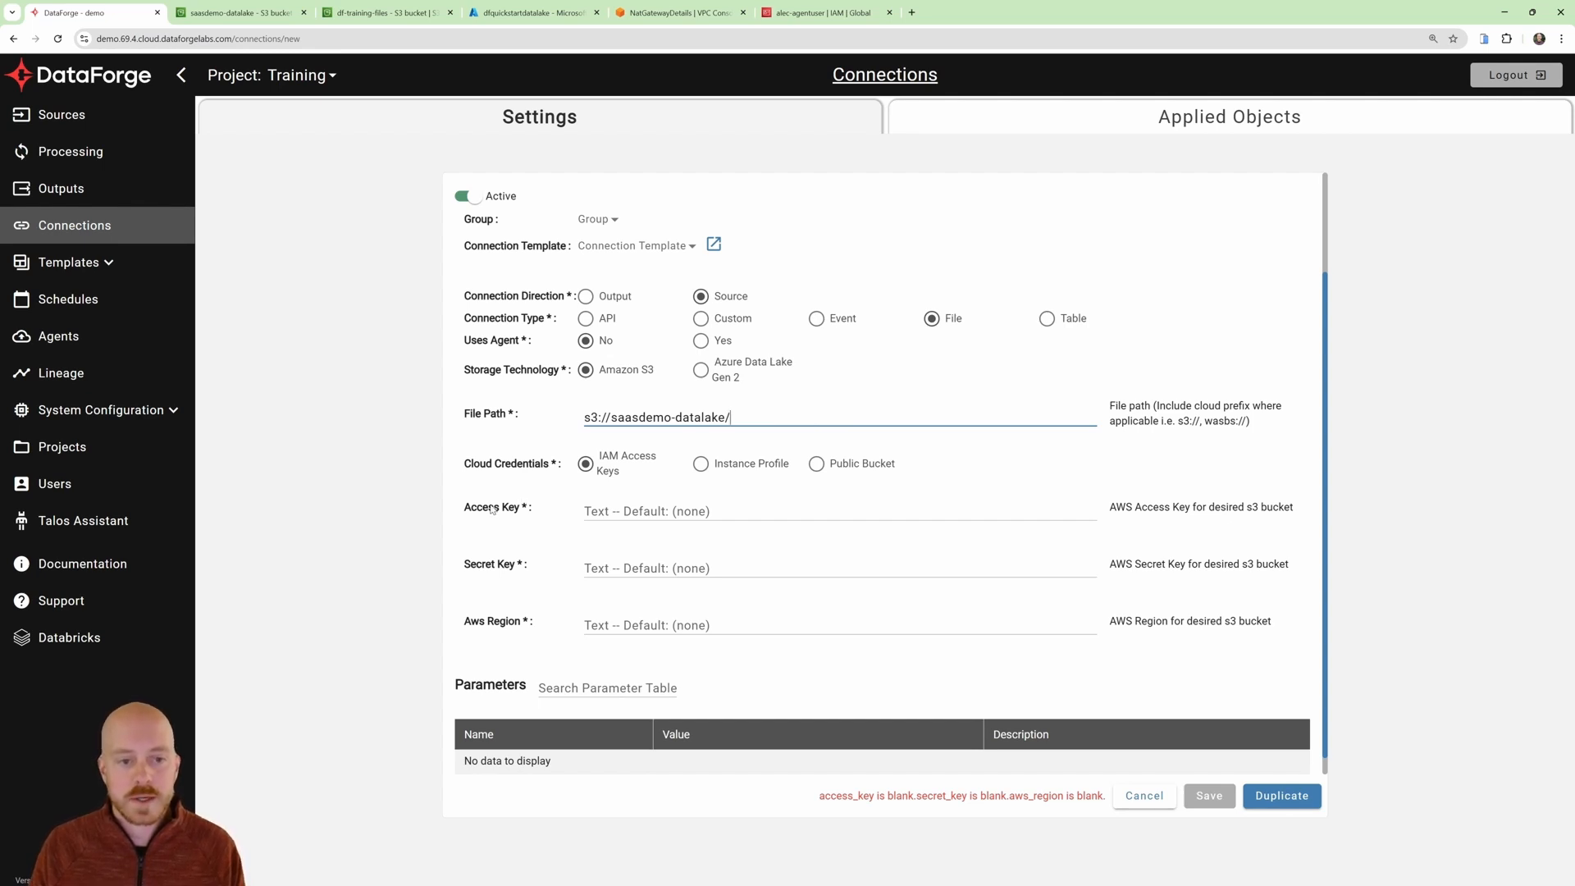
Check the agent user's permissions and access keys in AWS IAM, and paste the access key and secret key into the DataForge connection.
{"action": "left_click", "coordinate": [829, 11]}
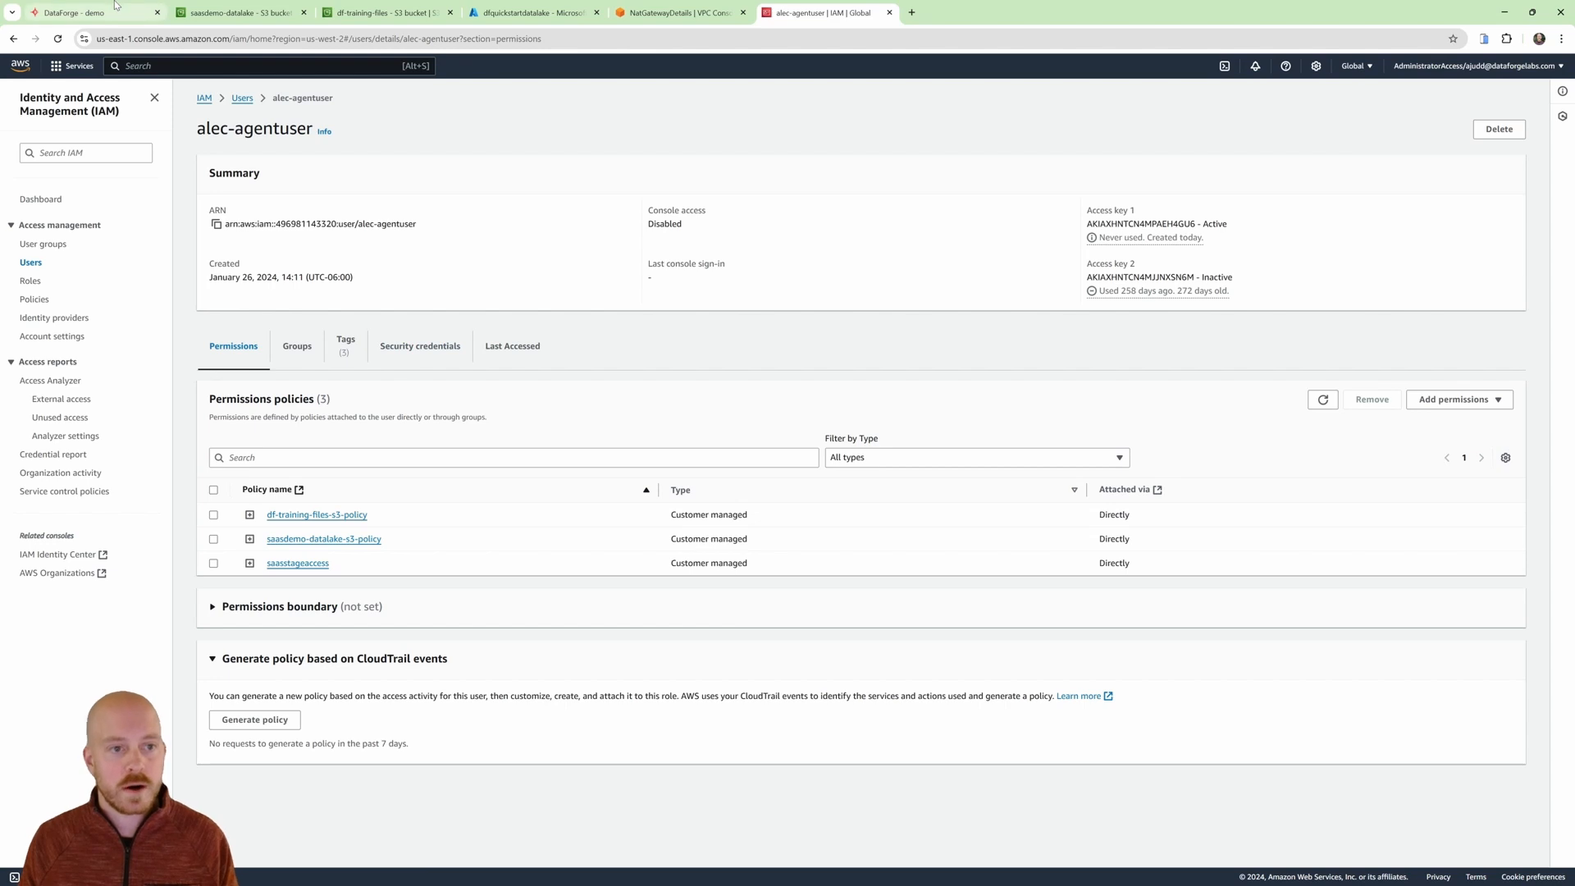
{"action": "left_click", "coordinate": [78, 13]}
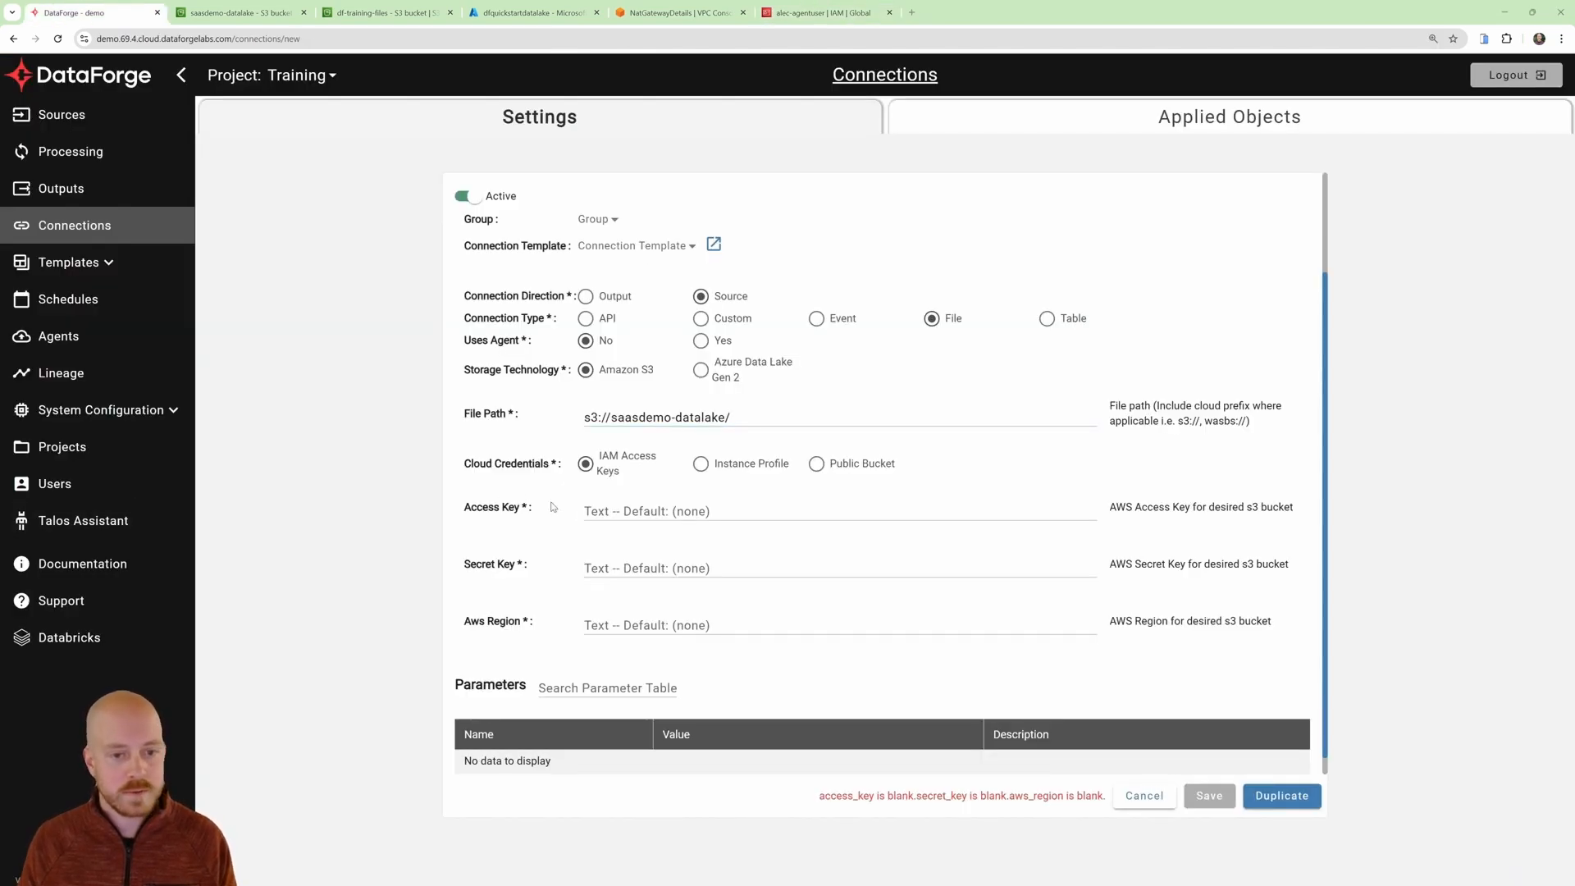
{"action": "left_click", "coordinate": [597, 512]}
{"action": "key", "text": "ctrl+v"}
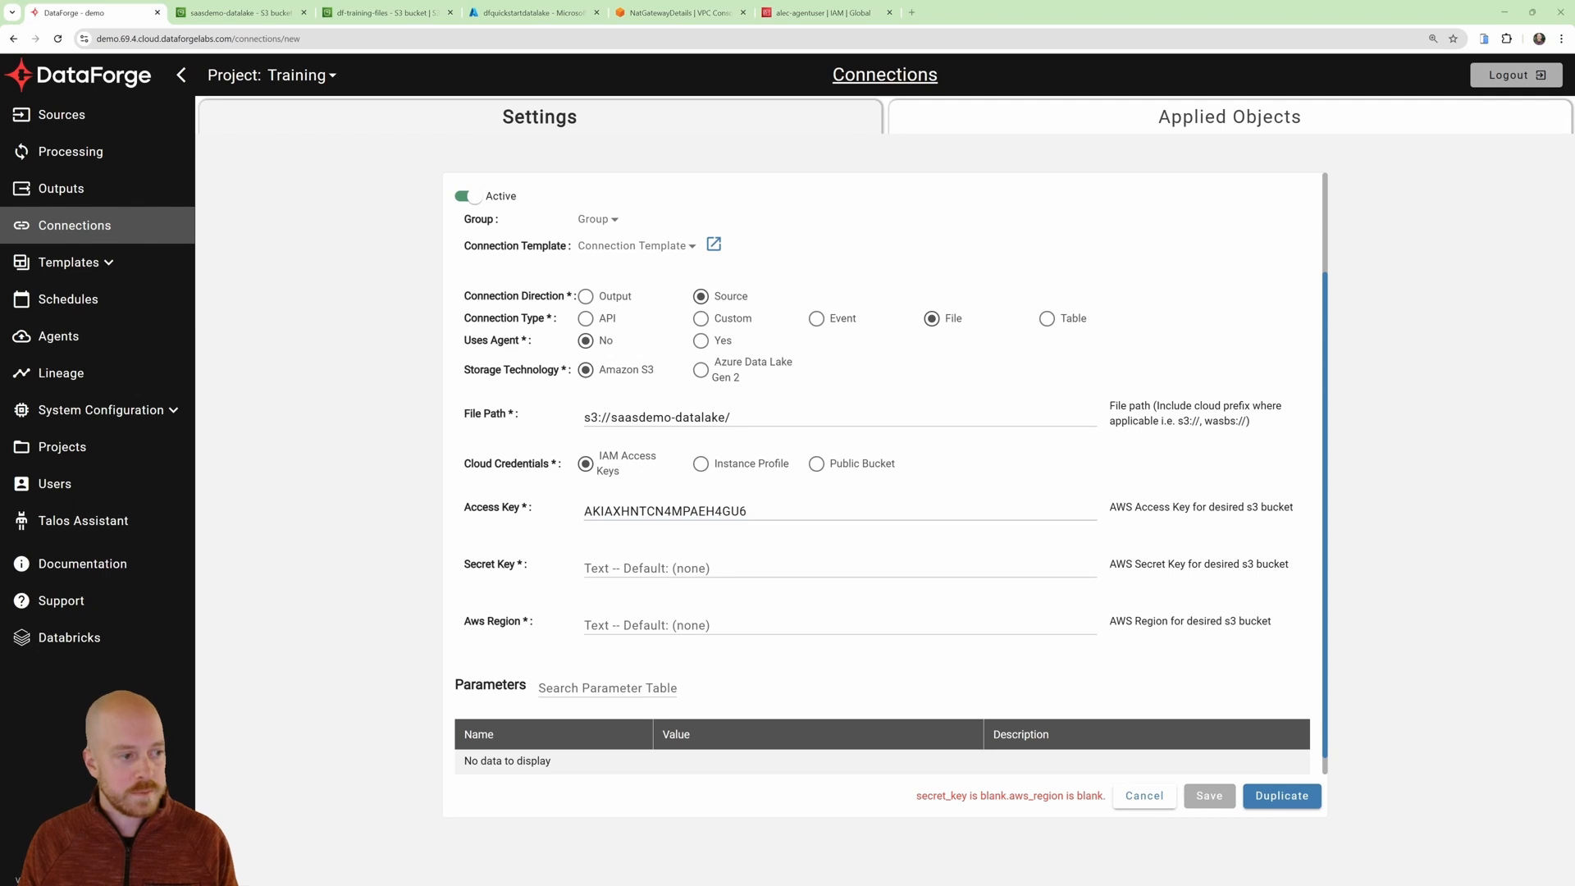
{"action": "left_click", "coordinate": [574, 568]}
{"action": "key", "text": "ctrl+v"}
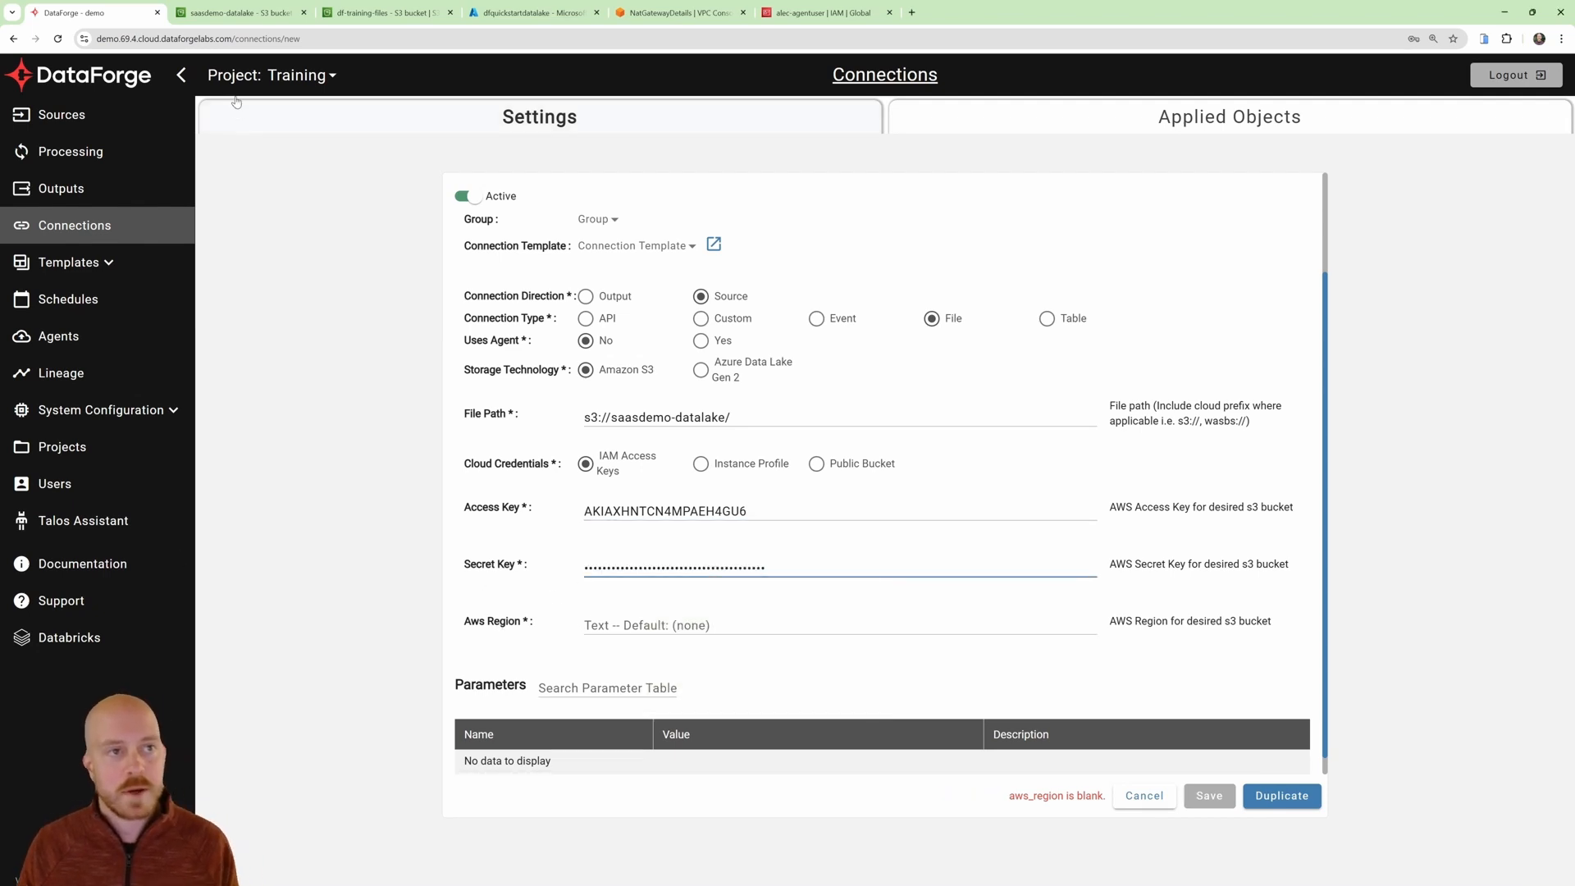
Look up the bucket's region in the AWS console, set the connection's AWS region to us-west-2 in DataForge and save it.
{"action": "left_click", "coordinate": [251, 14]}
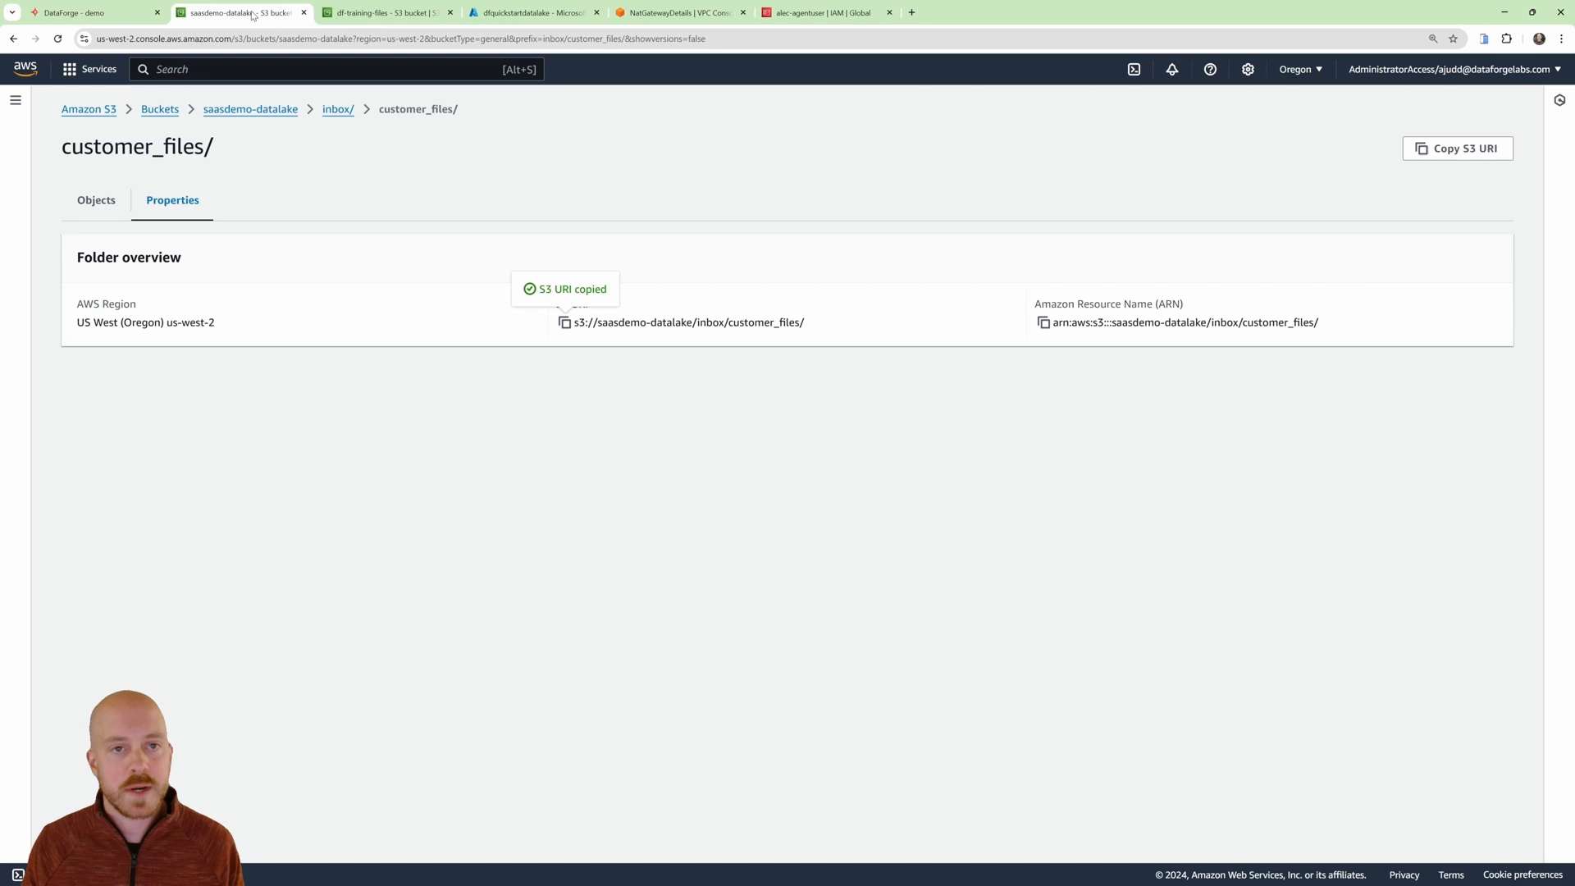
{"action": "left_click", "coordinate": [1300, 69]}
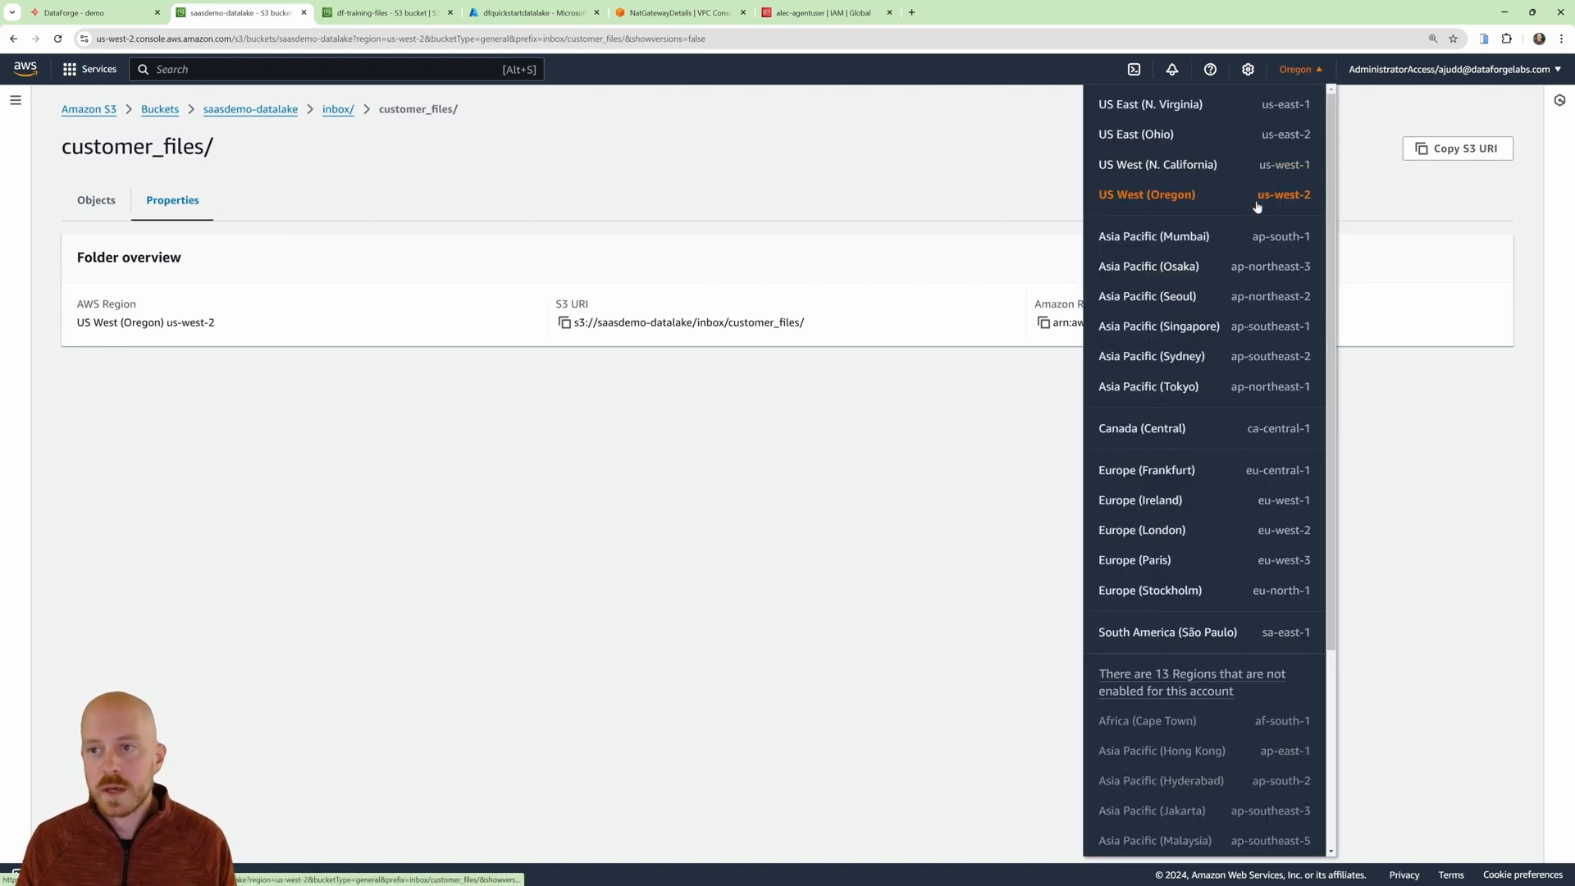
{"action": "left_click", "coordinate": [726, 231]}
{"action": "left_click", "coordinate": [73, 13]}
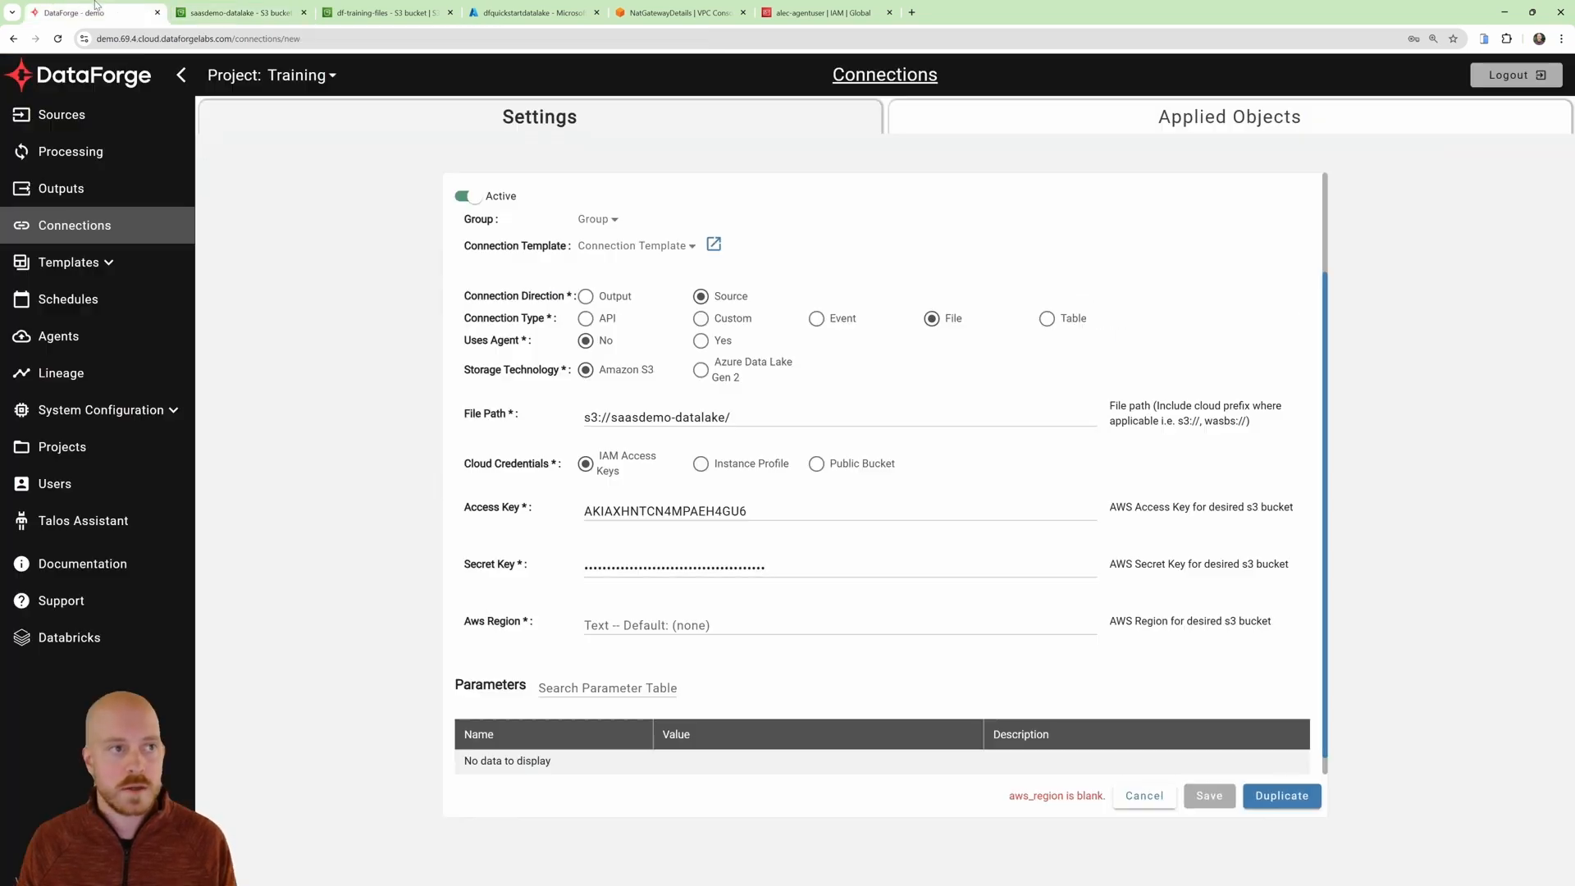
{"action": "left_click", "coordinate": [621, 623]}
{"action": "type", "text": "us-west-2"}
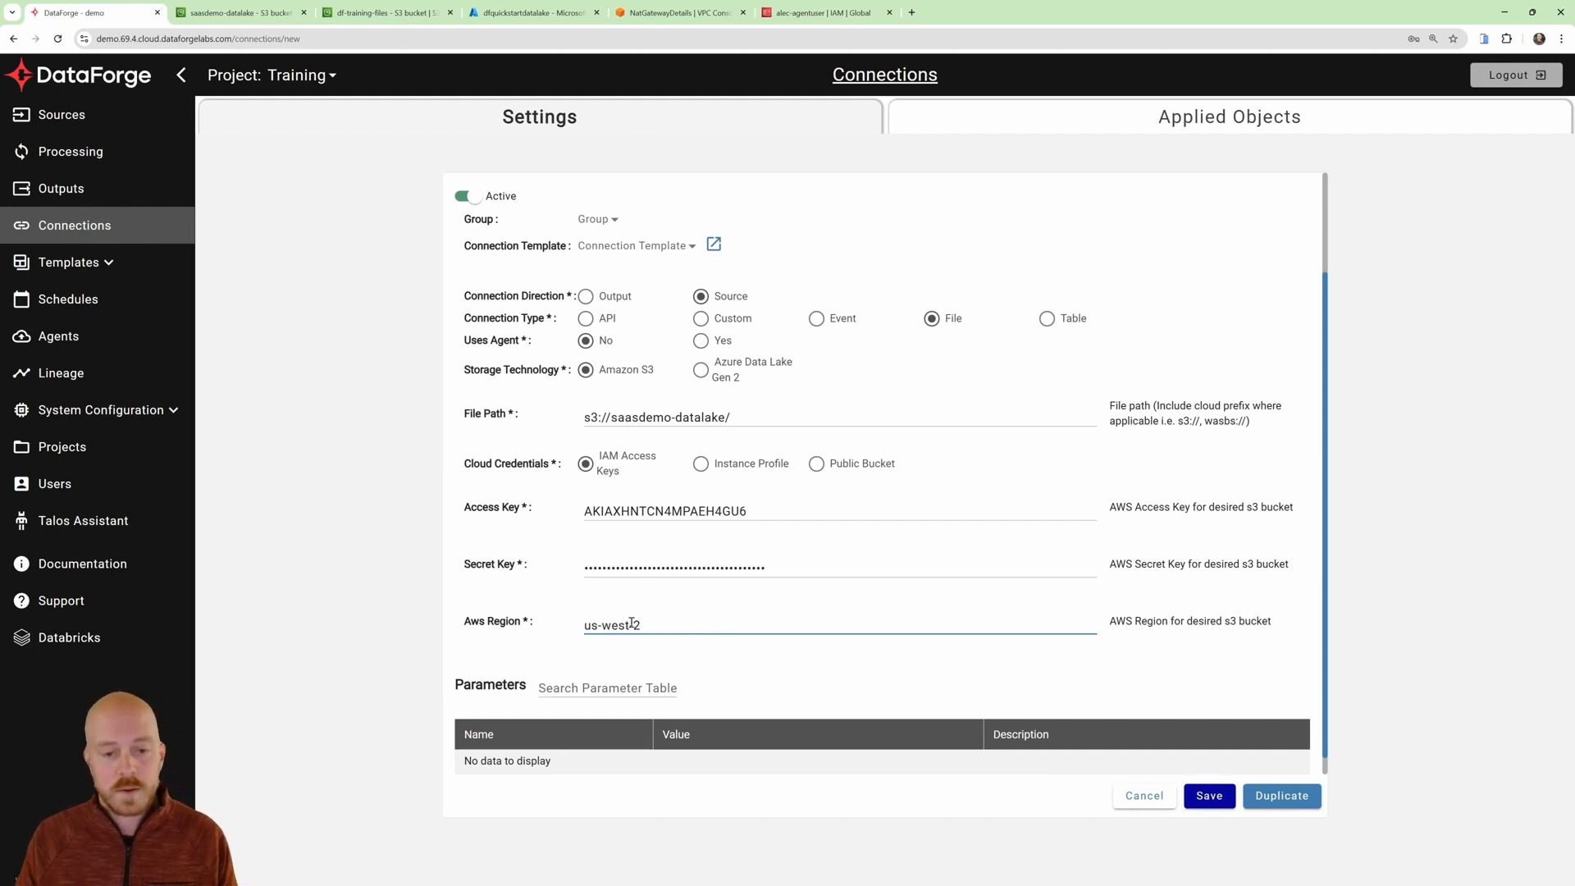
{"action": "scroll", "coordinate": [738, 617], "scroll_direction": "down", "scroll_amount": 1}
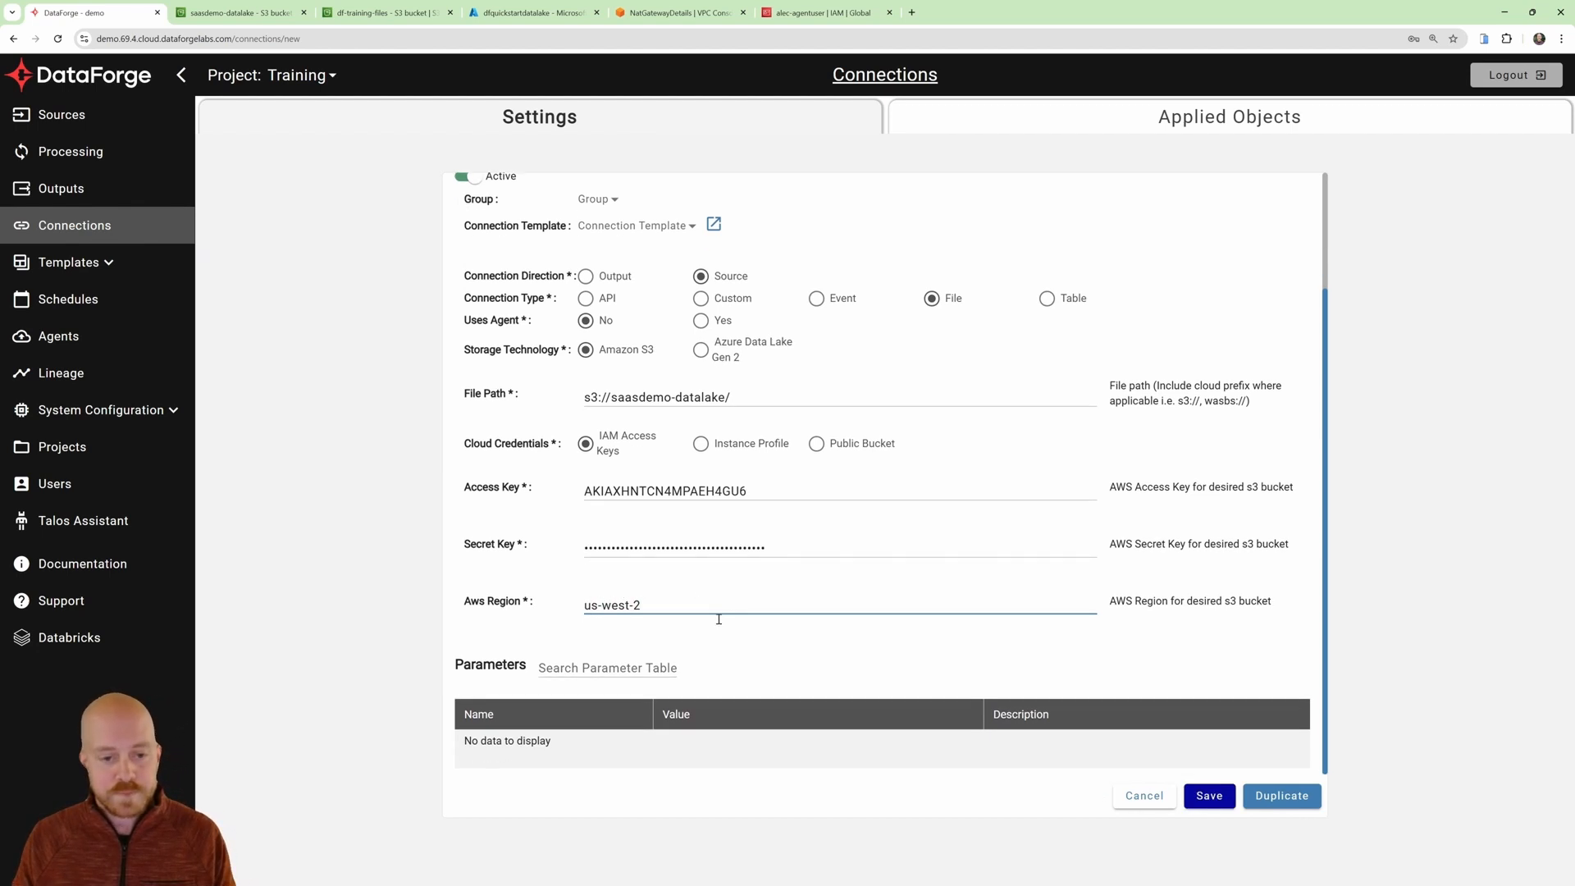
{"action": "left_click", "coordinate": [1208, 797]}
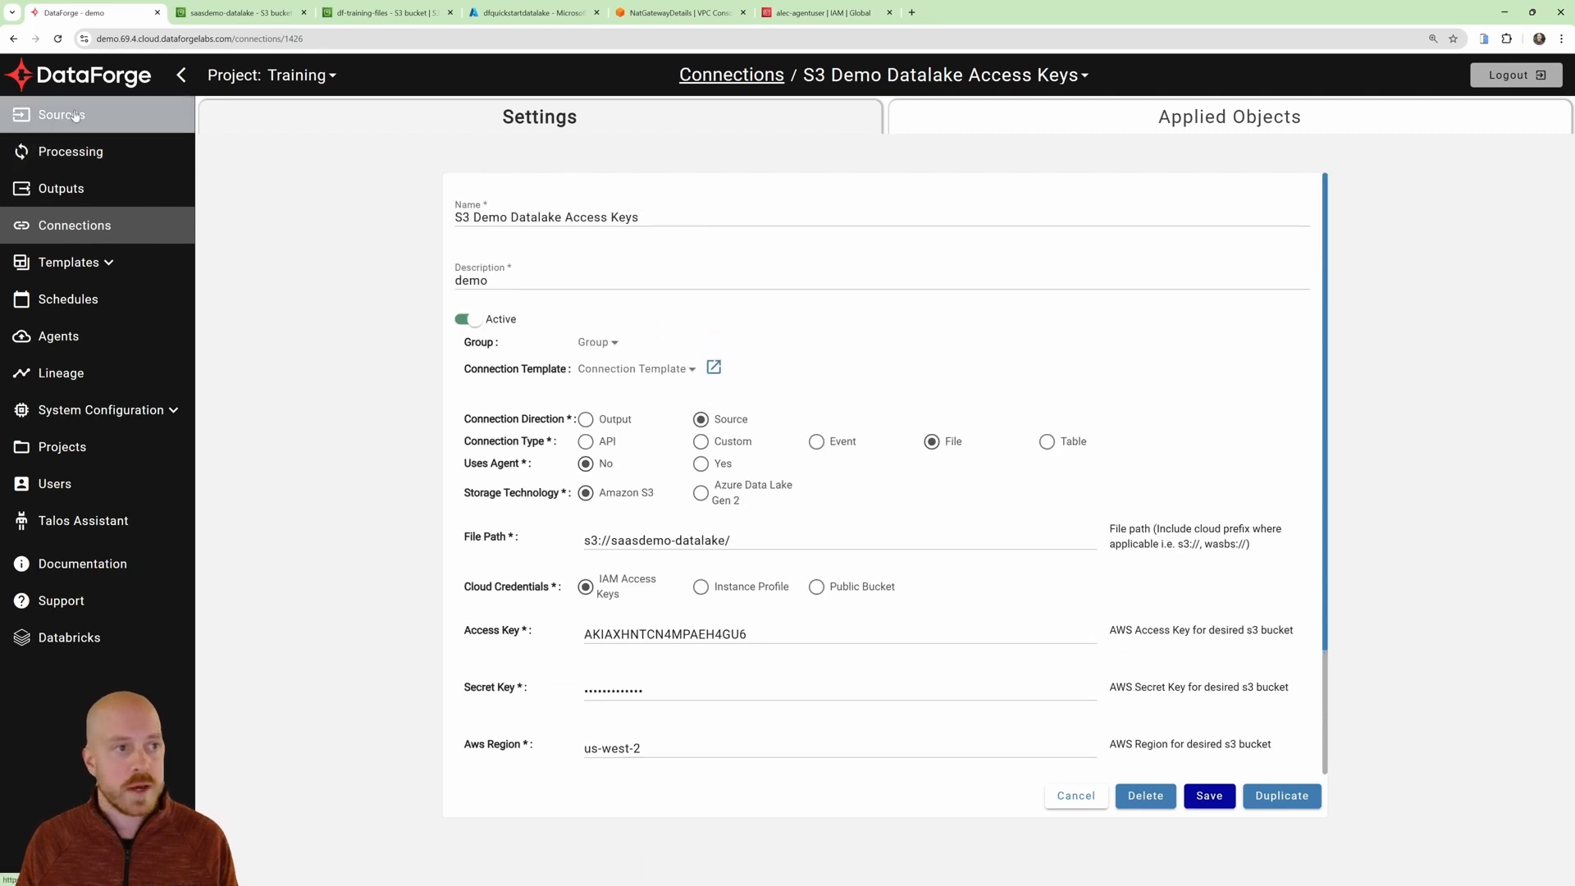
Switch the Customer Files source to the S3 Demo Datalake Access Keys connection with Watcher initiation, and save it.
{"action": "left_click", "coordinate": [76, 118]}
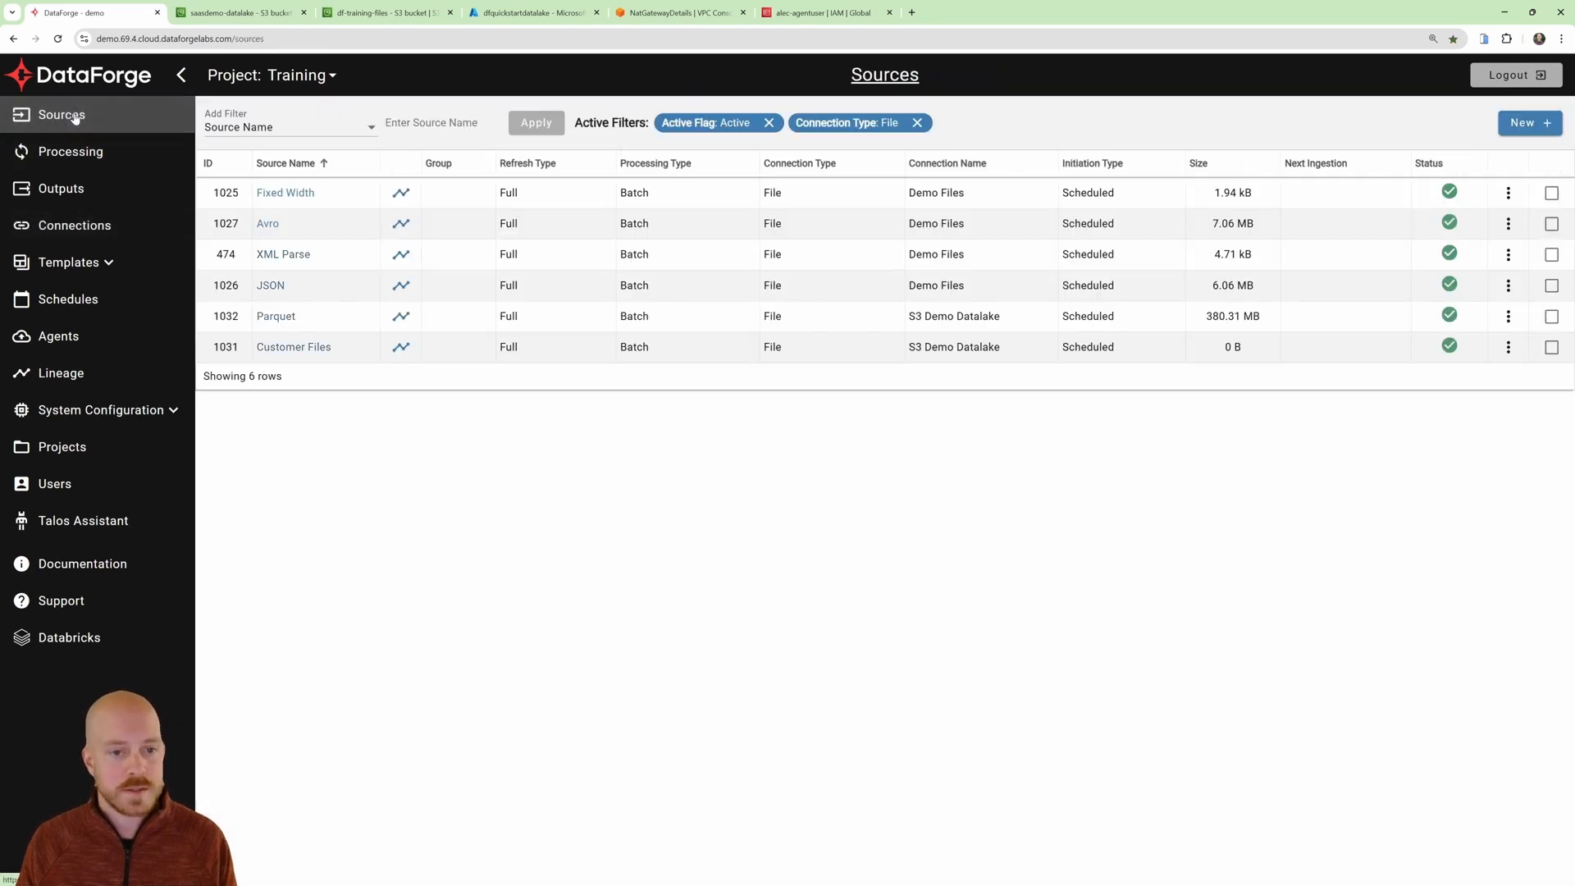
{"action": "left_click", "coordinate": [307, 351]}
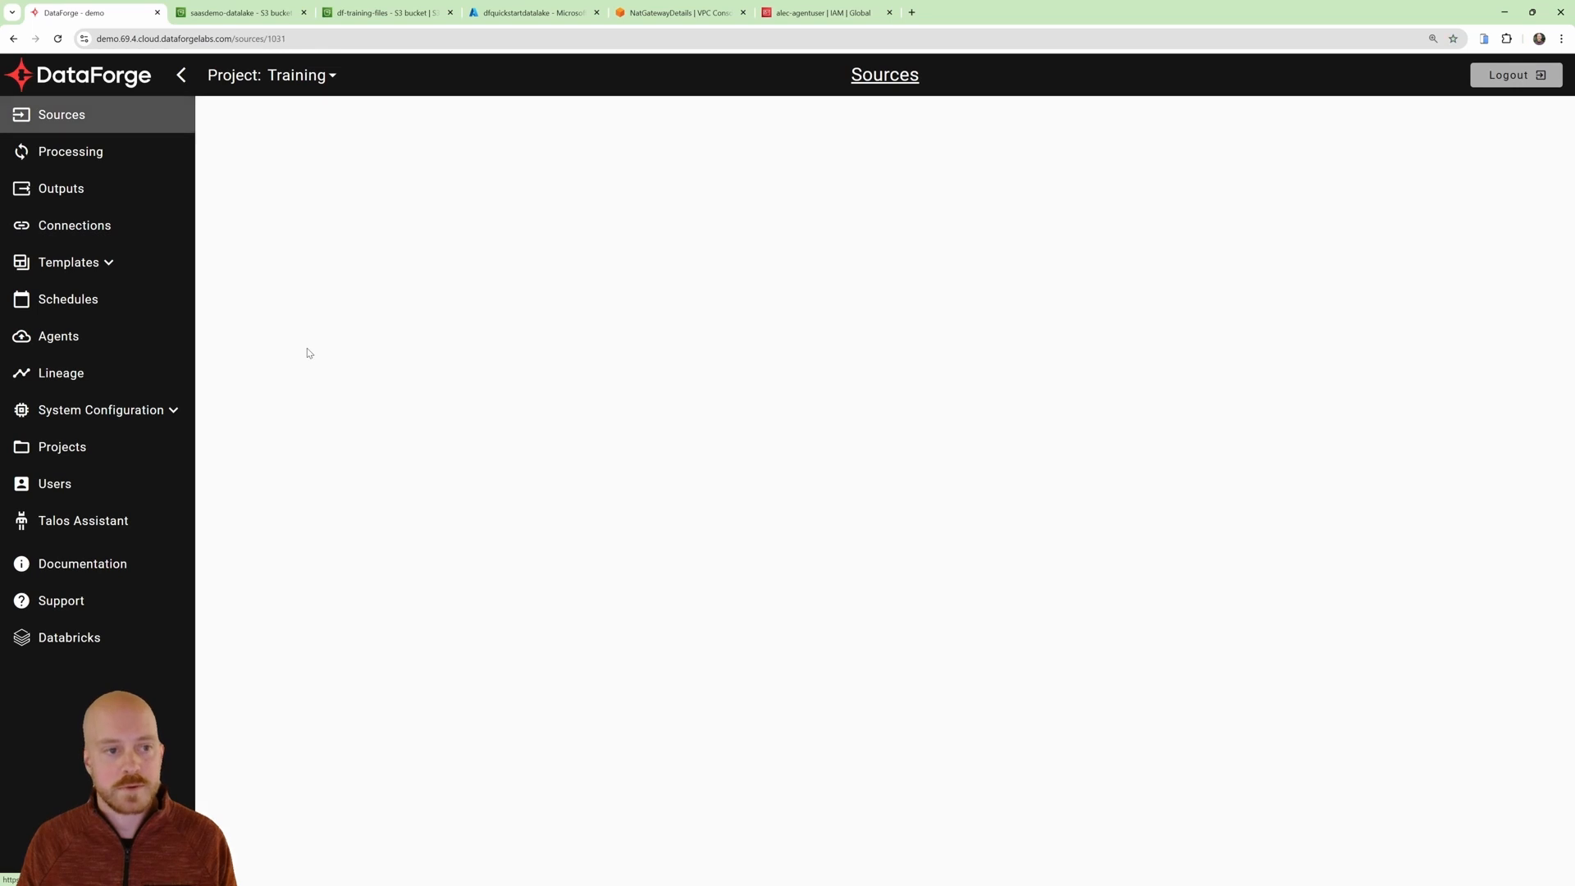
{"action": "left_click", "coordinate": [286, 126]}
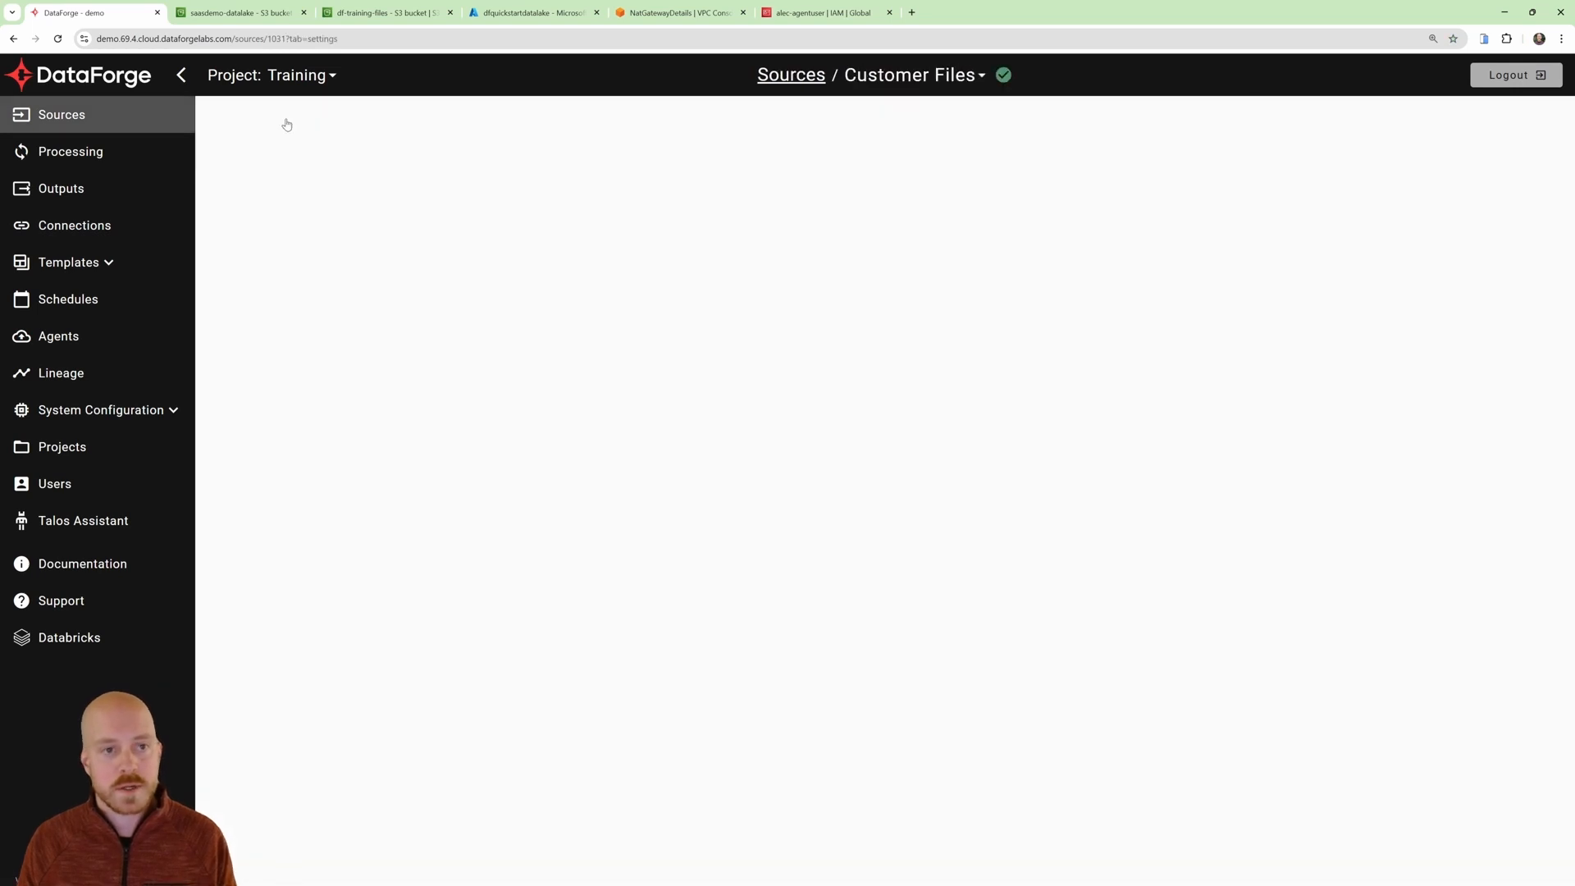
{"action": "scroll", "coordinate": [893, 379], "scroll_direction": "down", "scroll_amount": 2}
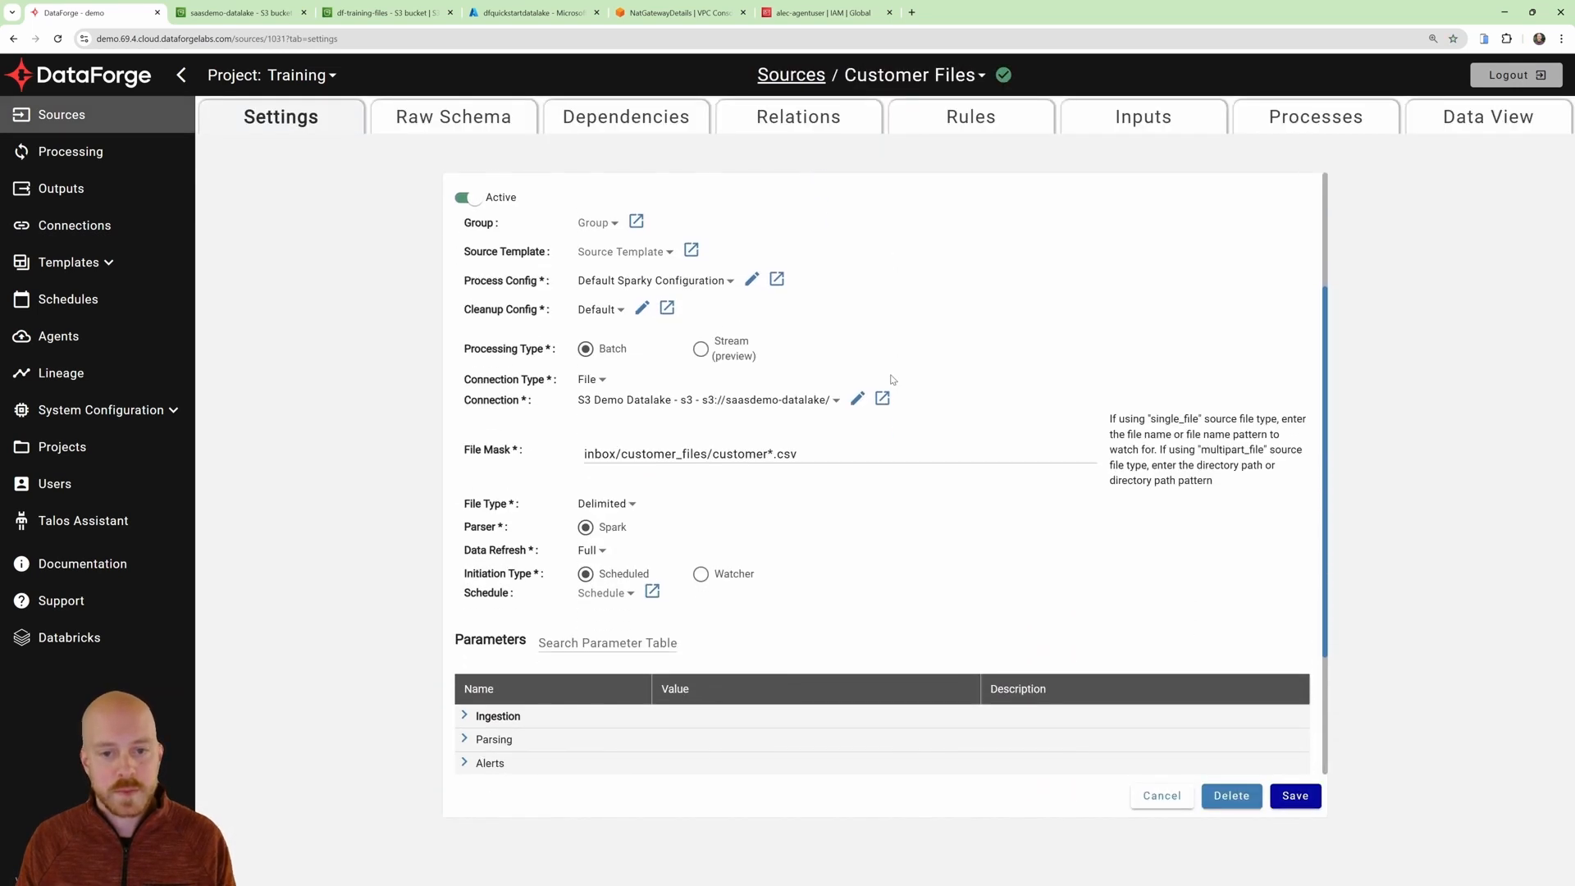
{"action": "left_click", "coordinate": [759, 402]}
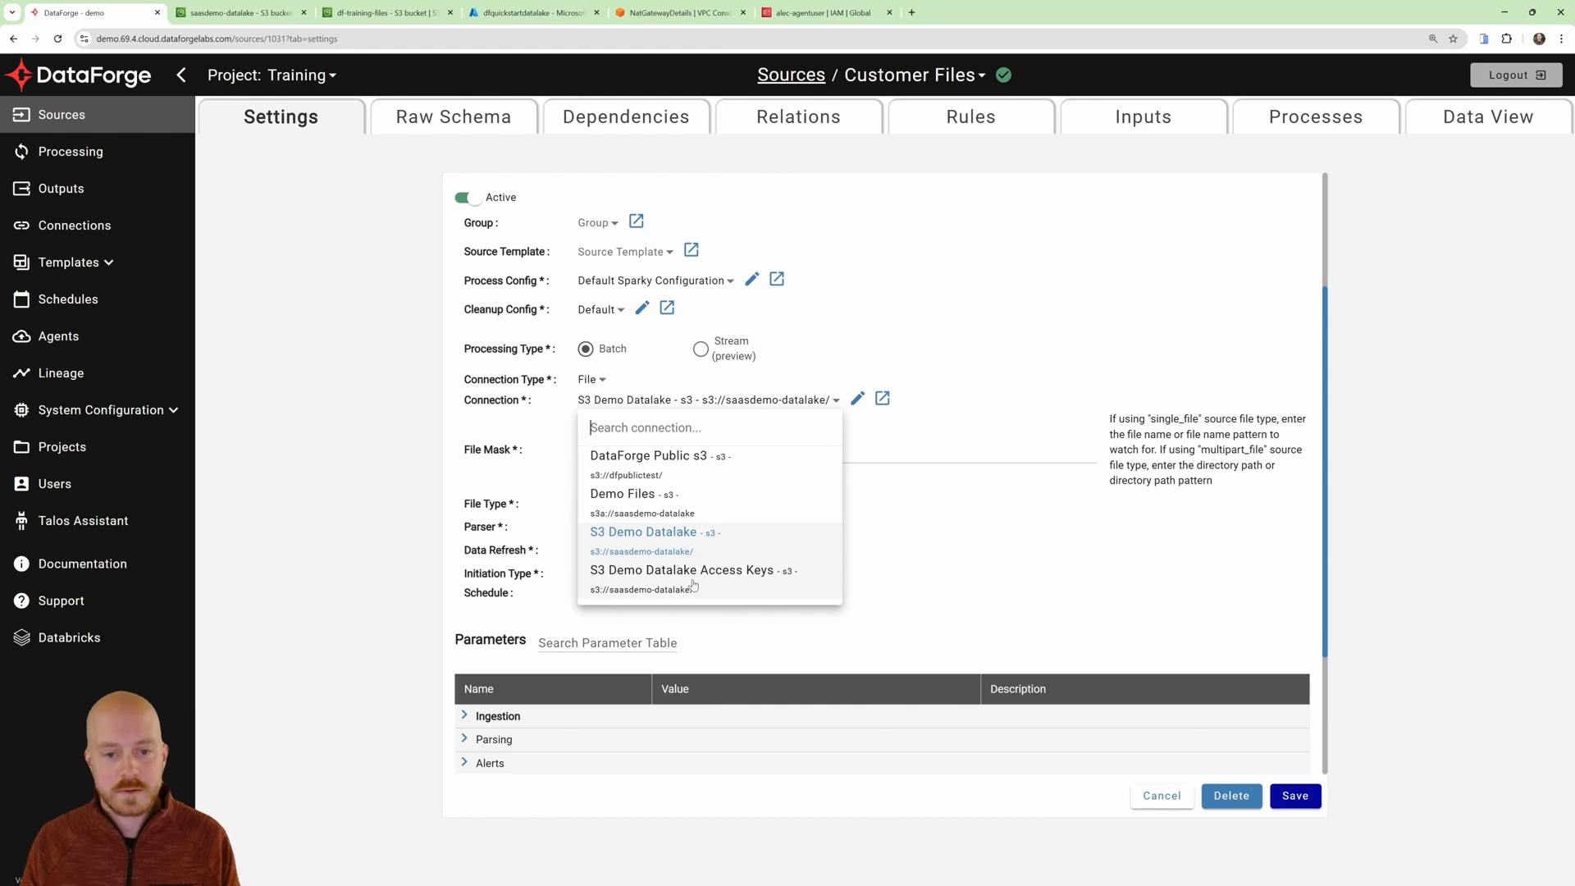
{"action": "left_click", "coordinate": [685, 575]}
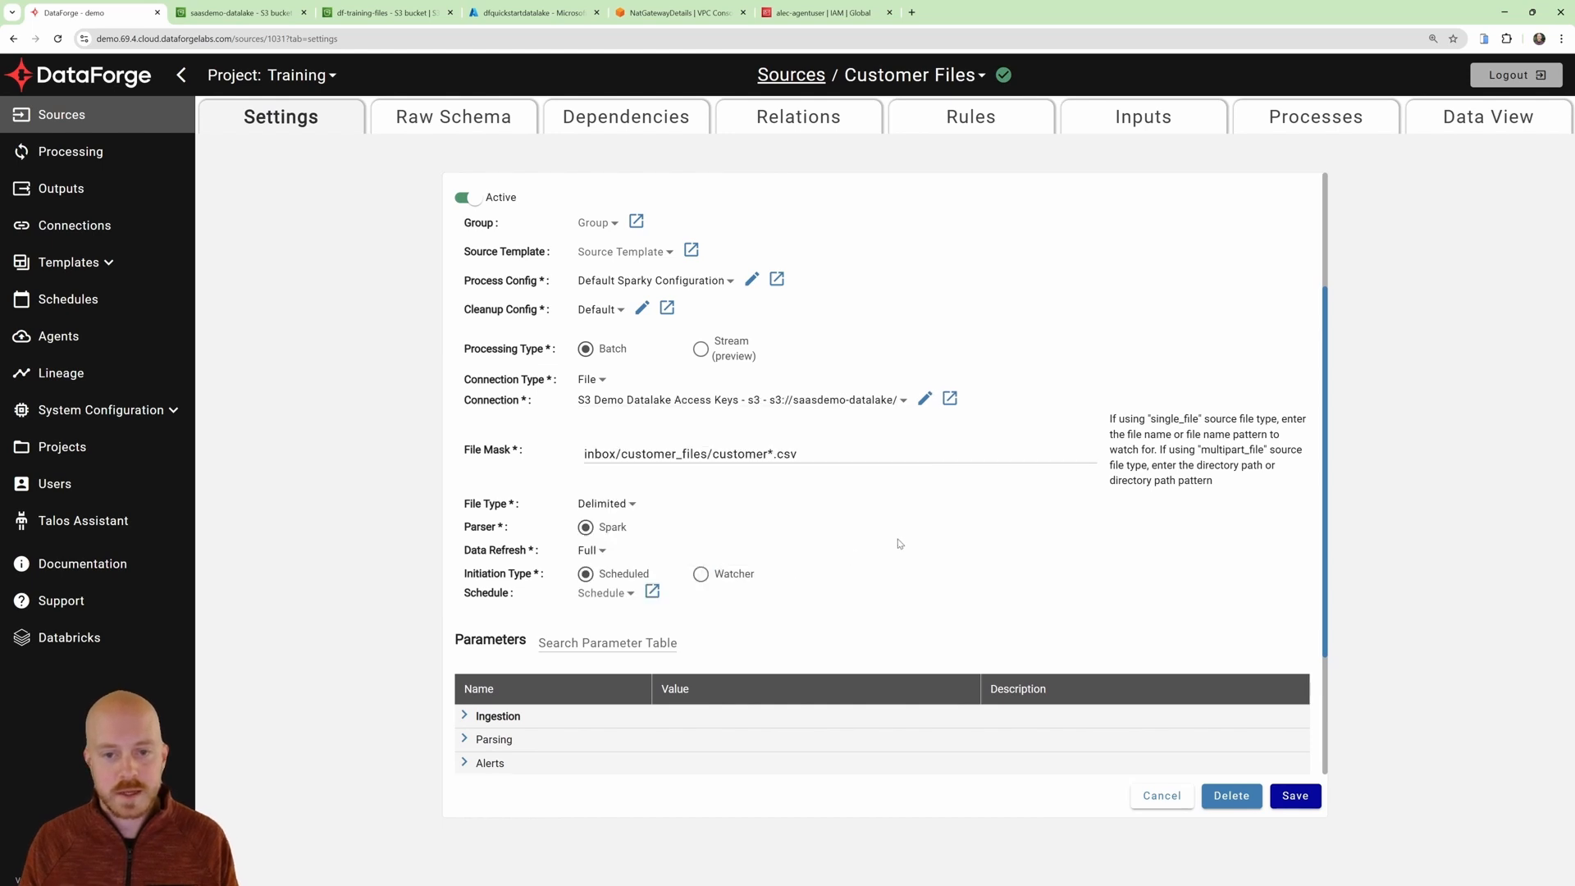
{"action": "left_click", "coordinate": [702, 574]}
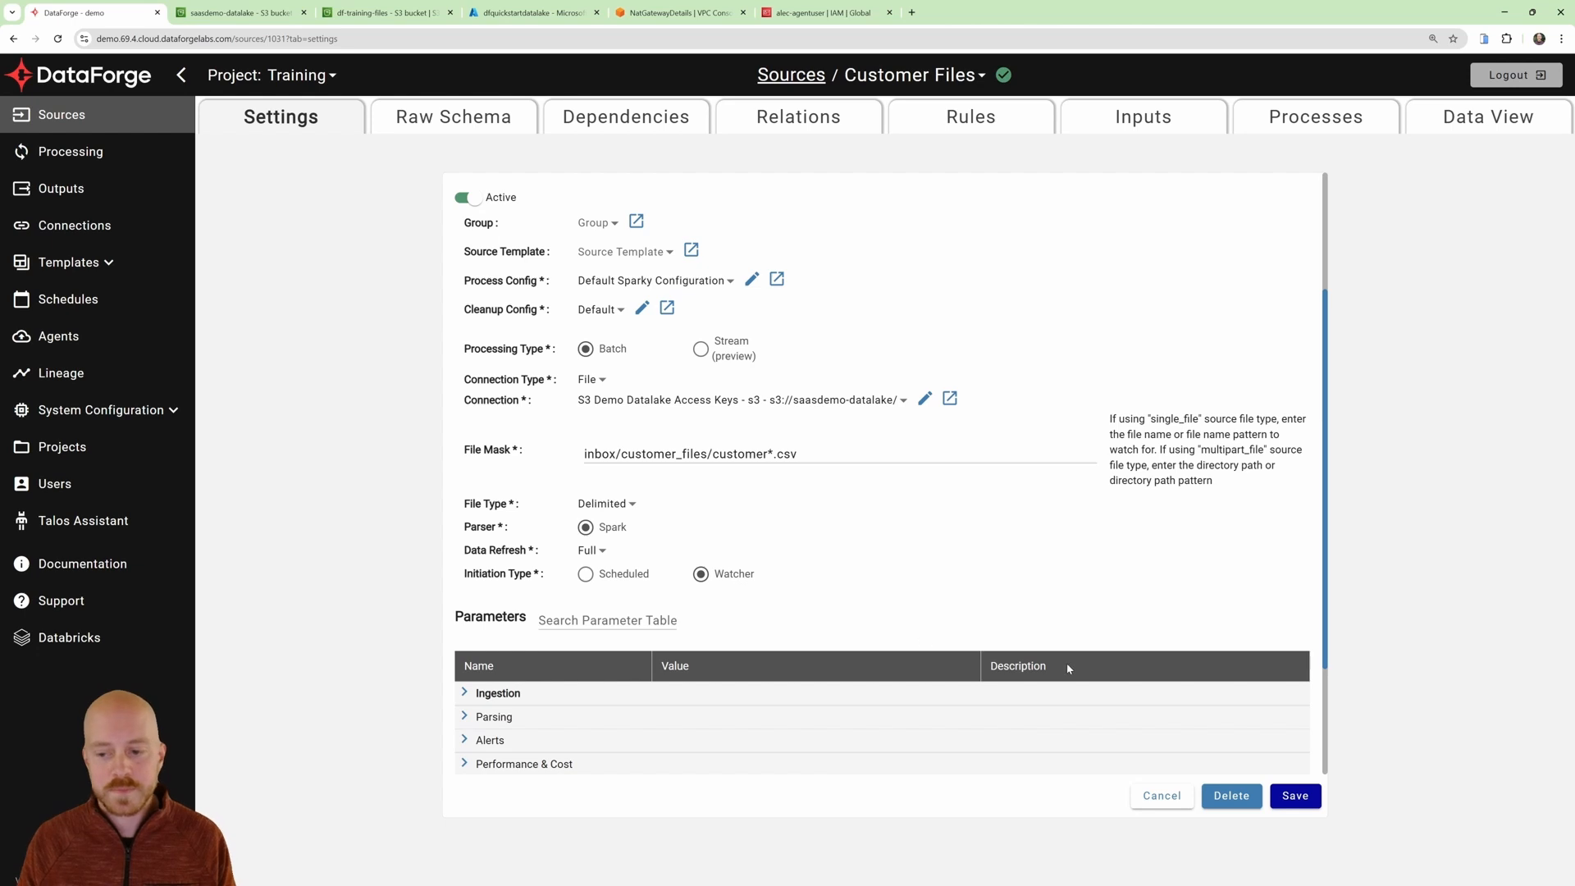
{"action": "left_click", "coordinate": [1293, 794]}
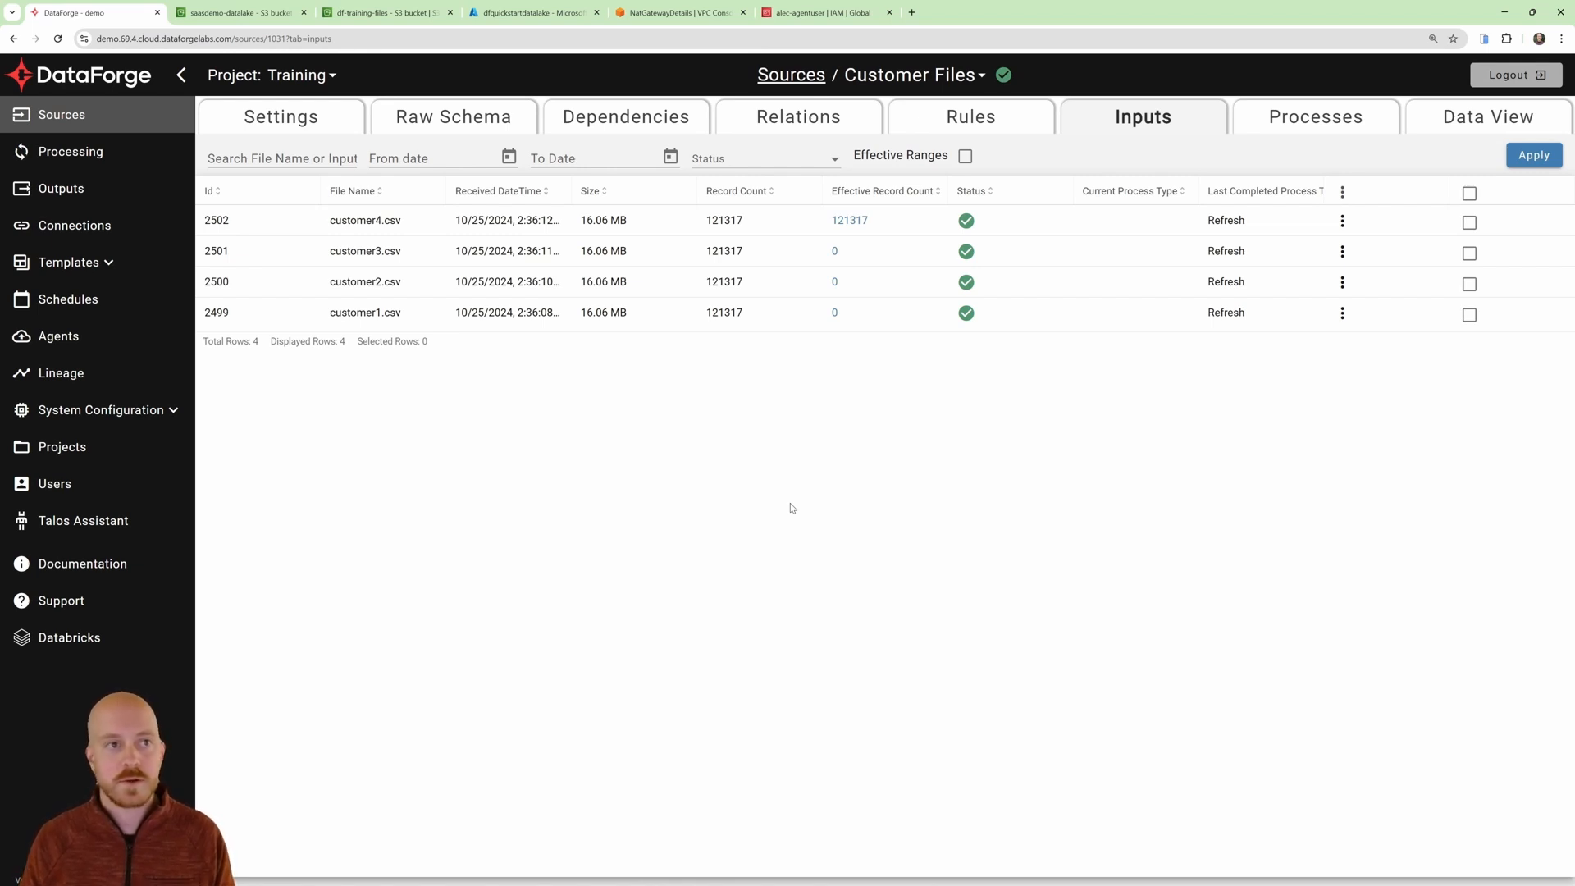
Upload customer5.csv to the customer_files folder in the S3 console, and return to the Customer Files source's inputs in DataForge.
{"action": "left_click", "coordinate": [232, 12]}
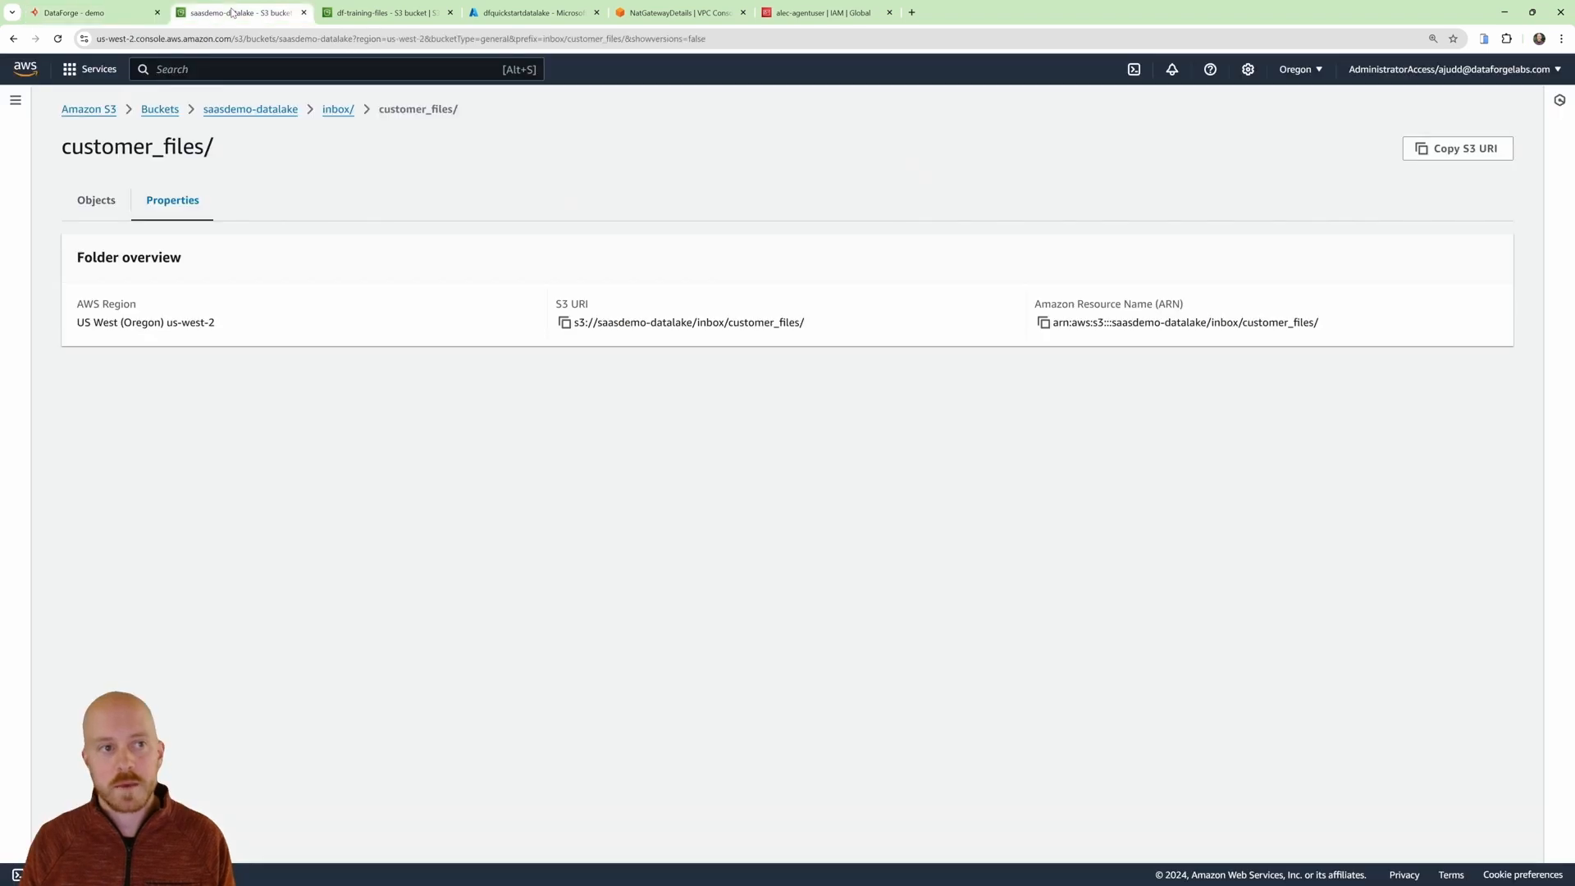
{"action": "left_click", "coordinate": [85, 205]}
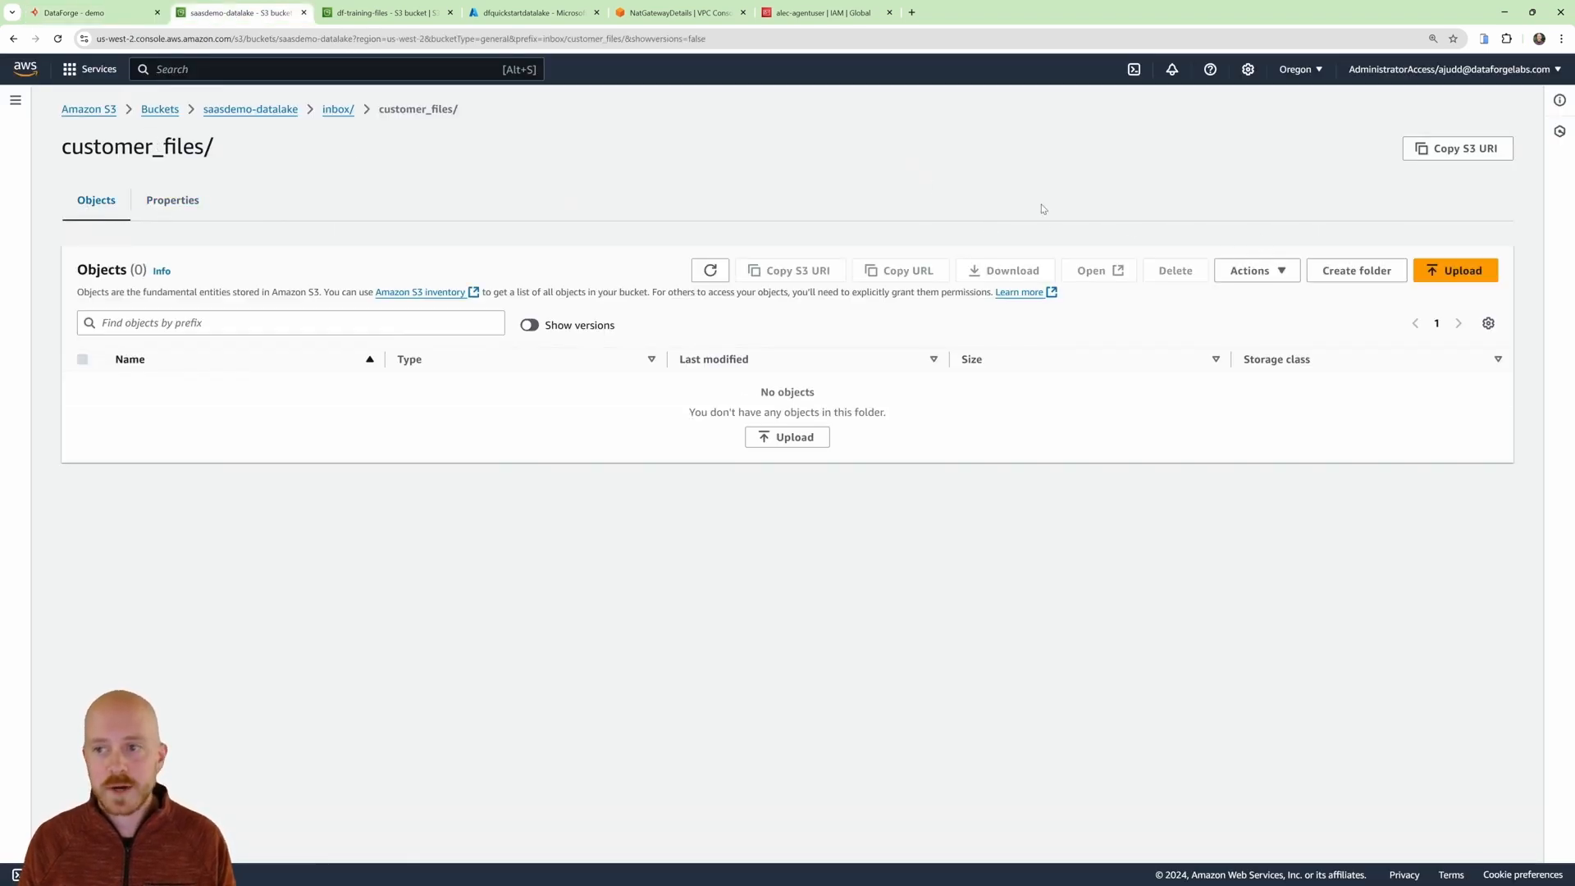
{"action": "left_click", "coordinate": [1456, 271]}
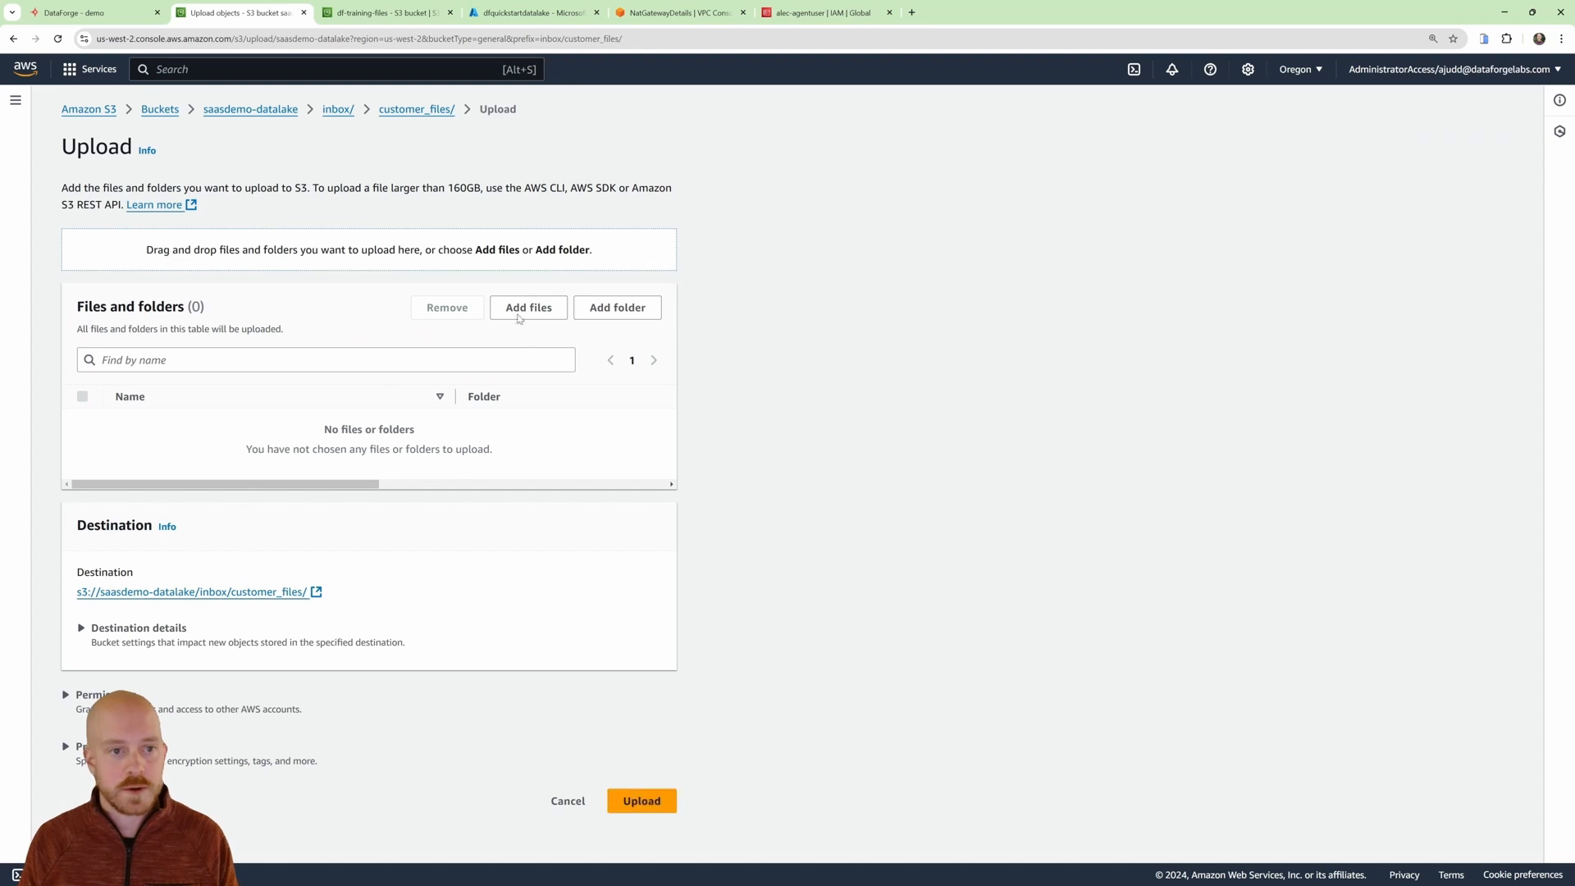
{"action": "left_click", "coordinate": [549, 308]}
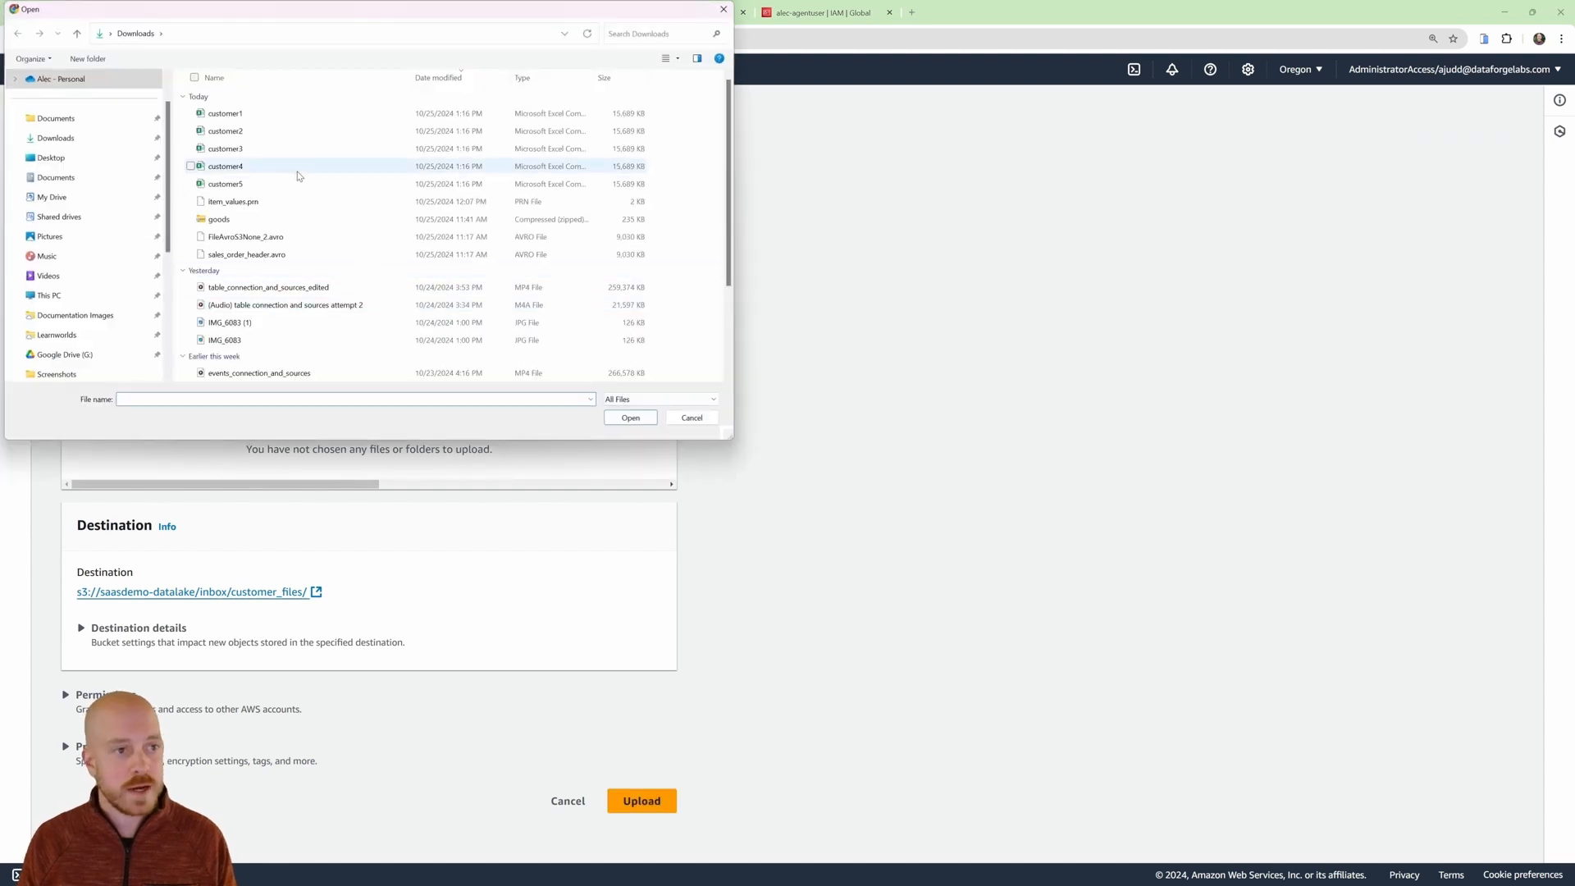
{"action": "double_click", "coordinate": [255, 184]}
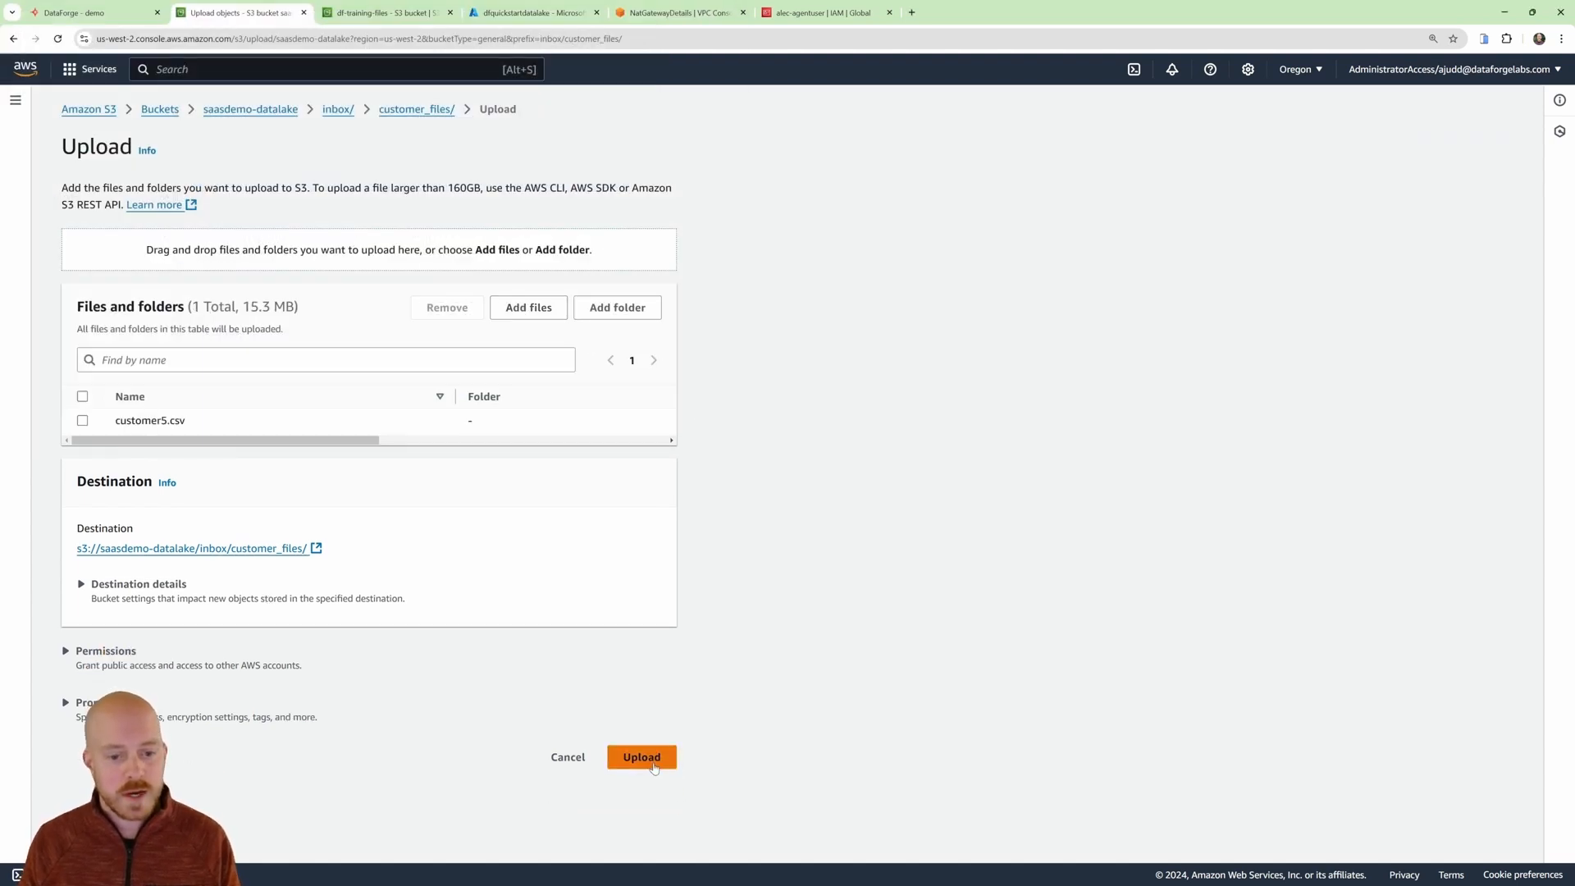
{"action": "left_click", "coordinate": [648, 756]}
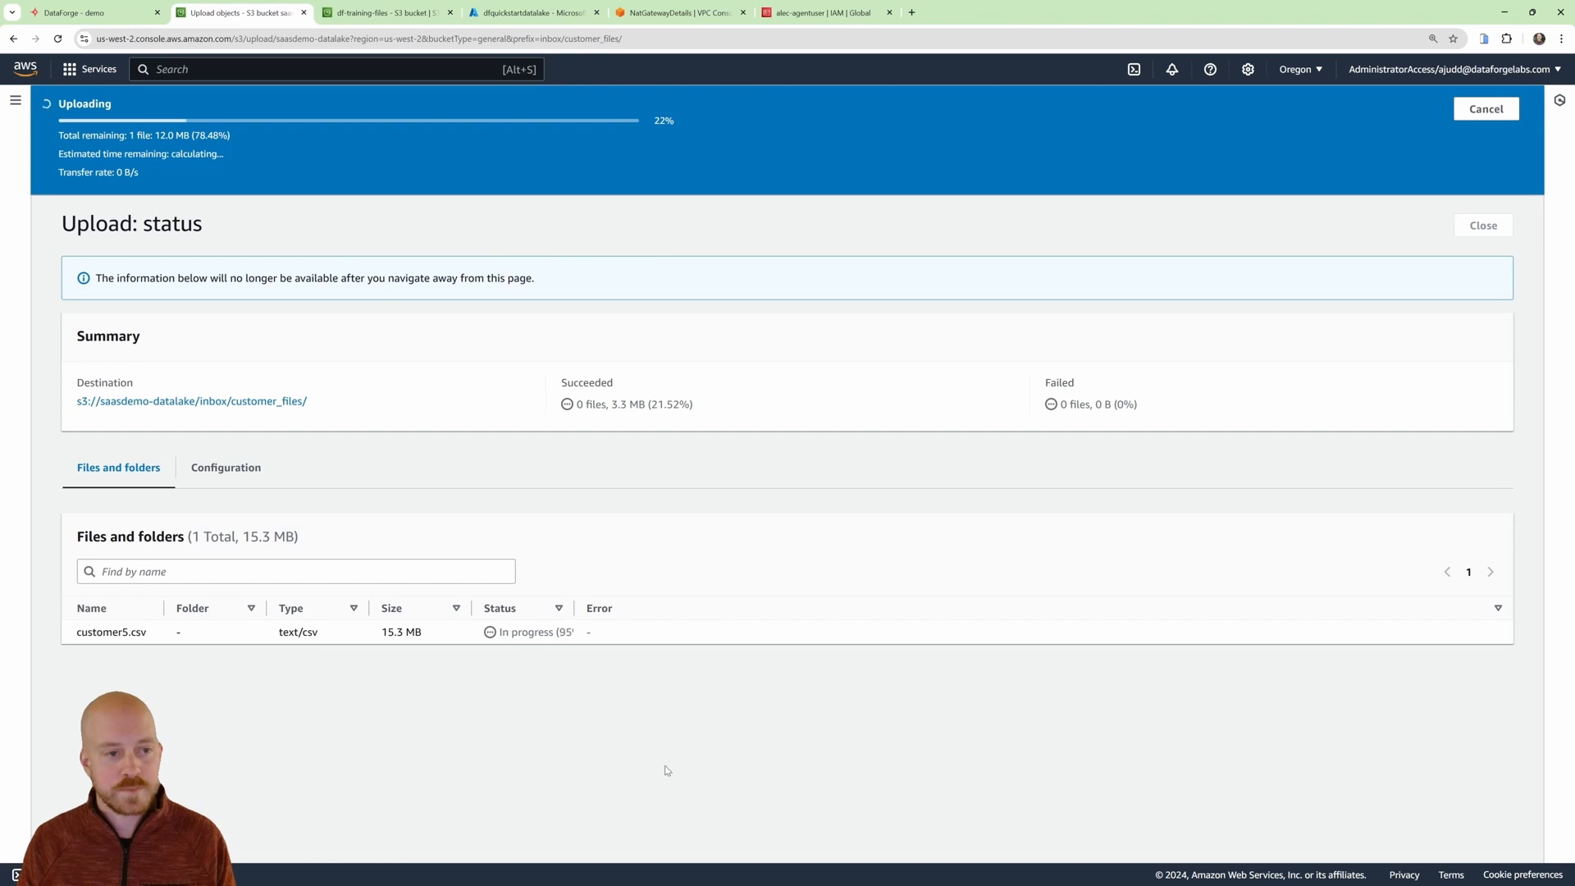
{"action": "left_click", "coordinate": [246, 346]}
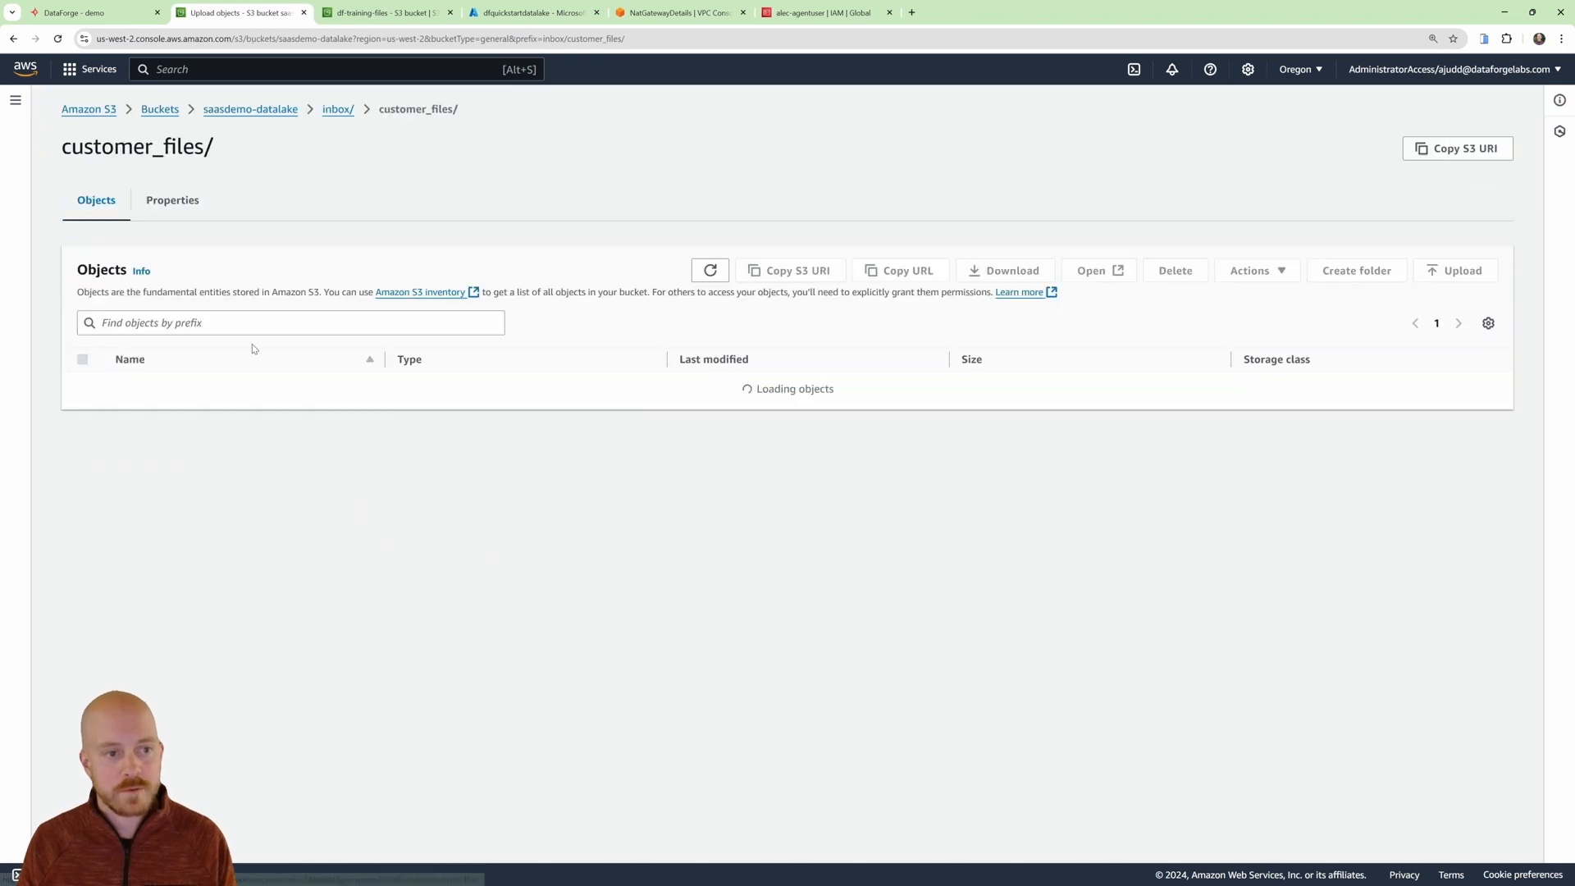
{"action": "left_click", "coordinate": [82, 12]}
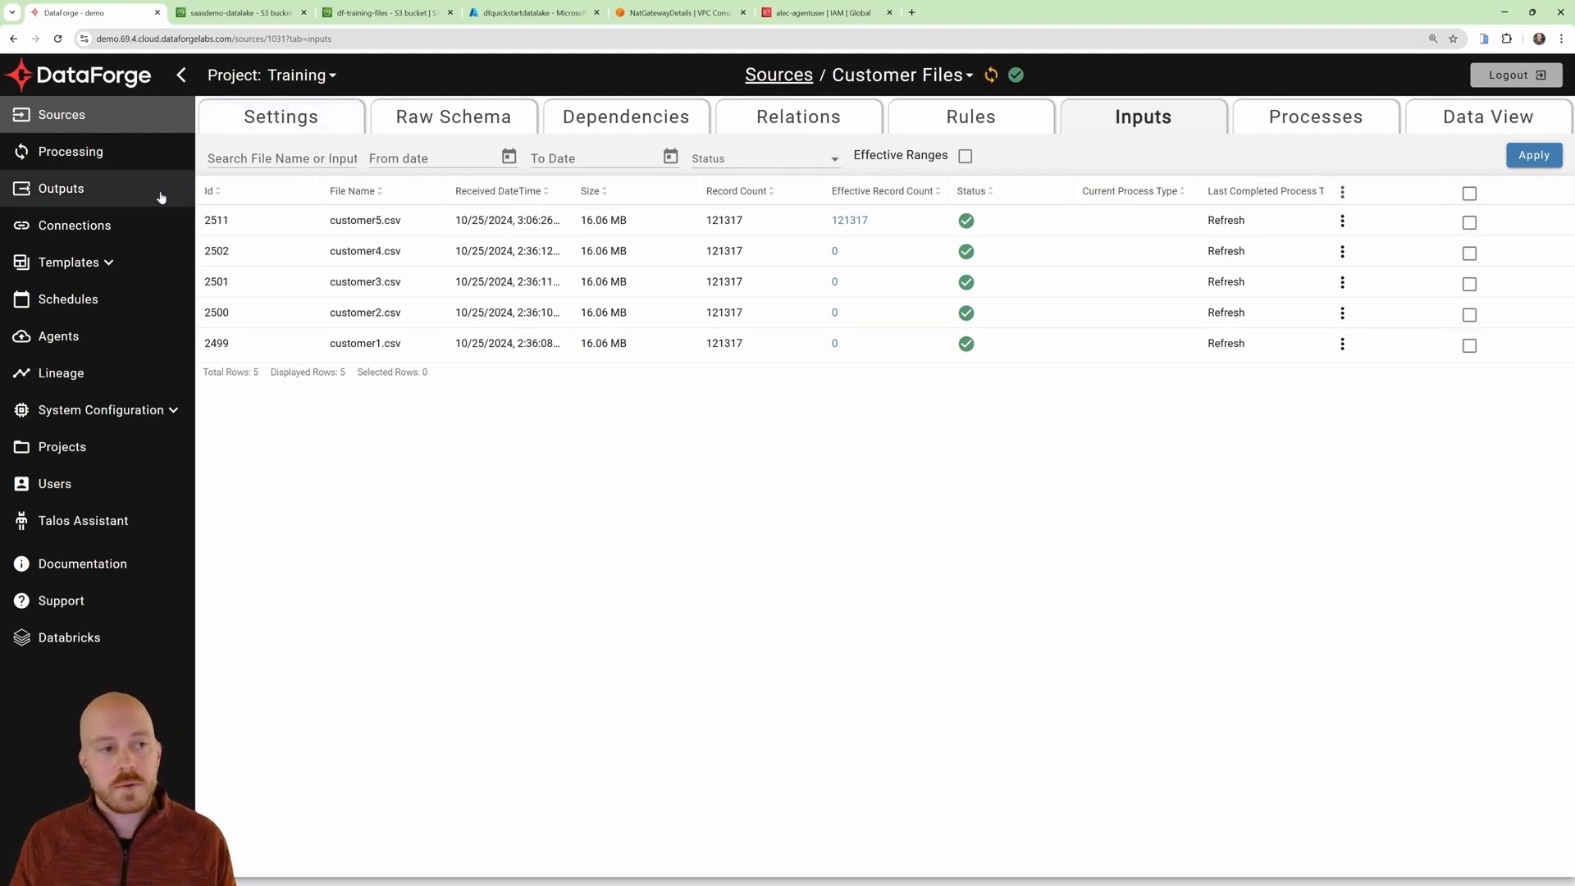
Go to the DataForge connections list, check the files in the dfquickstart-datalake container in the Azure portal, and return to DataForge.
{"action": "left_click", "coordinate": [85, 230]}
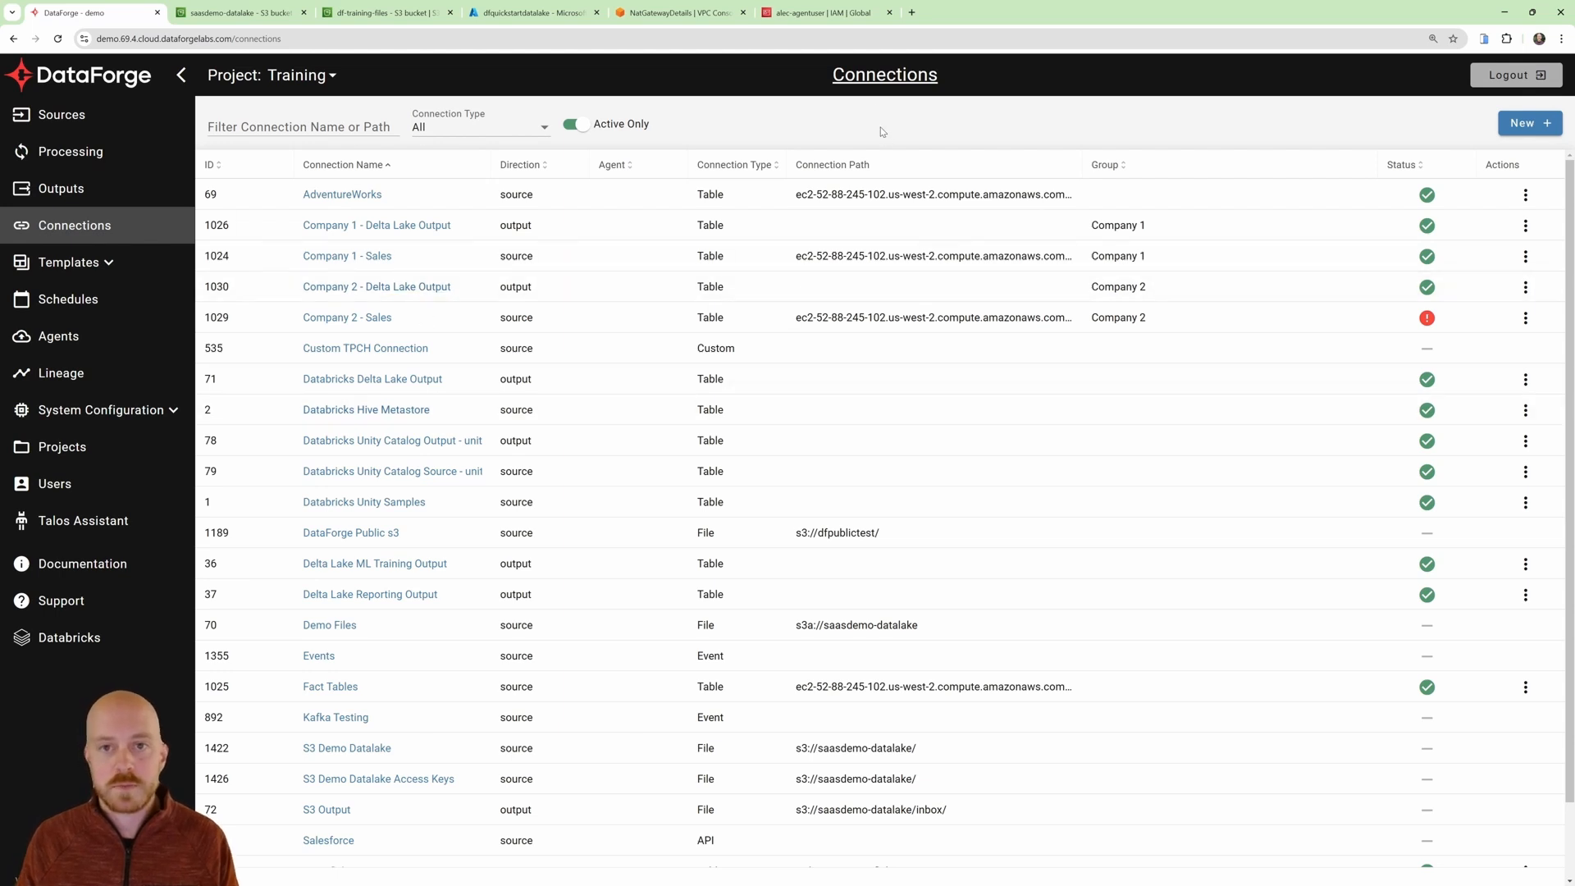
{"action": "left_click", "coordinate": [537, 13]}
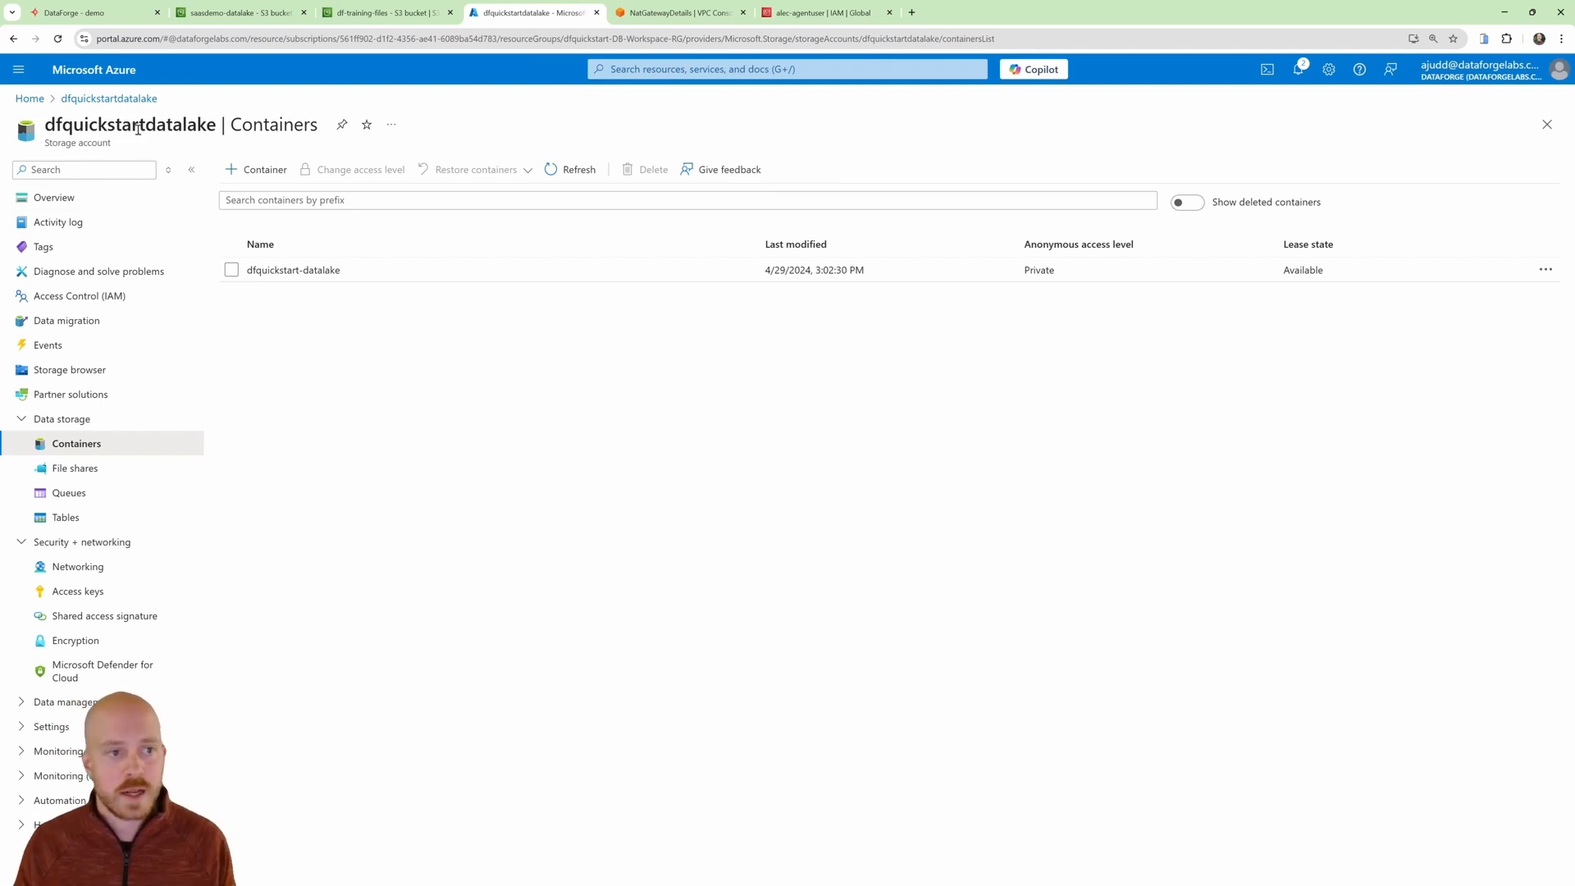
{"action": "left_click", "coordinate": [300, 272]}
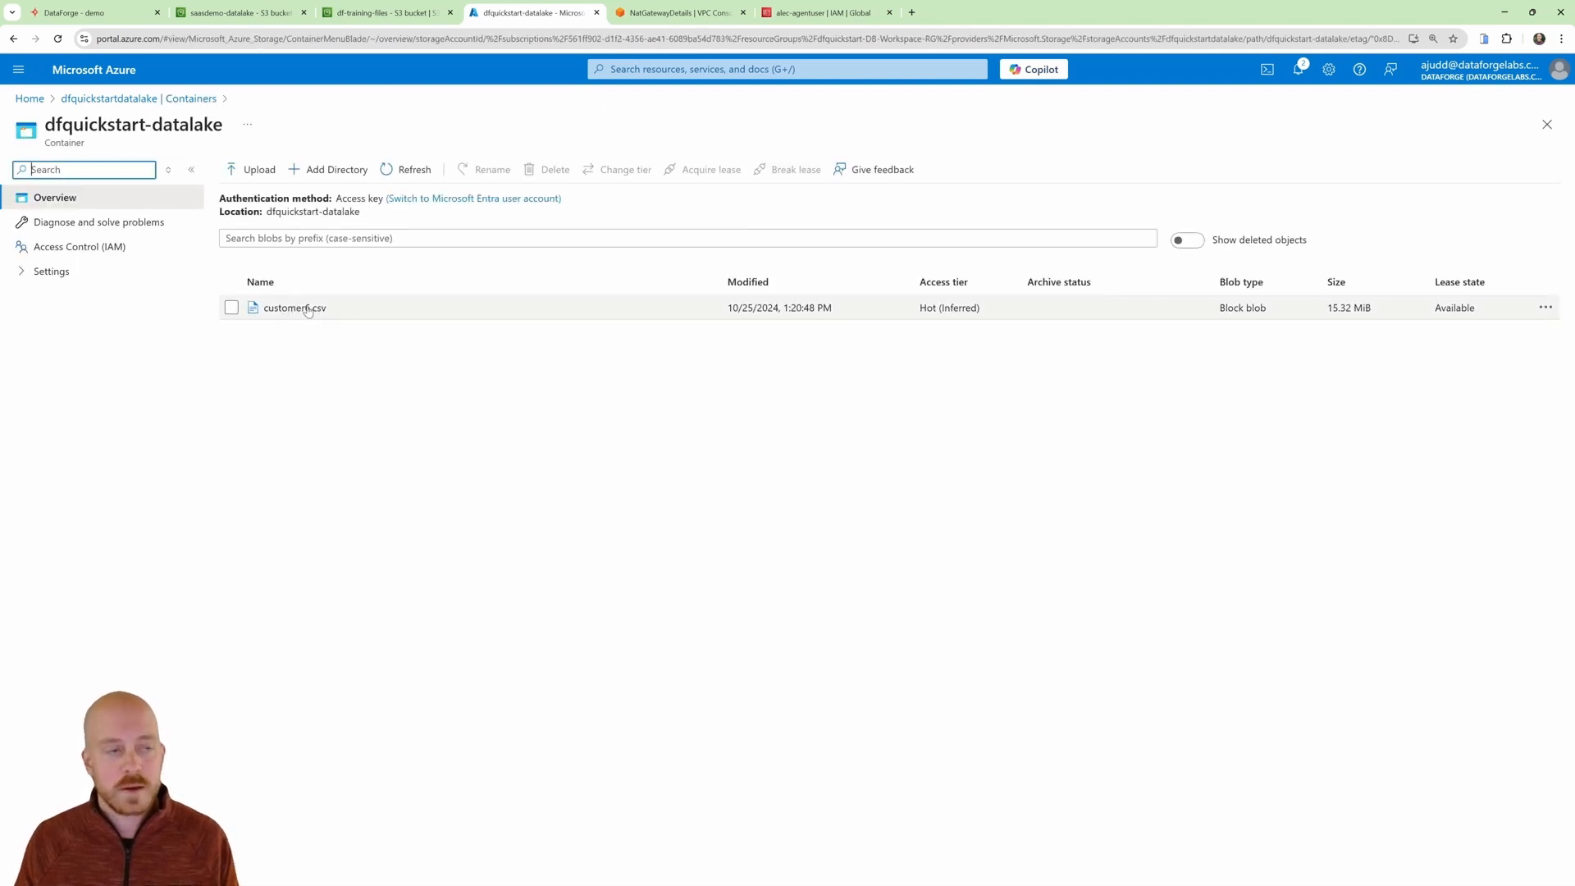
{"action": "left_click", "coordinate": [96, 11]}
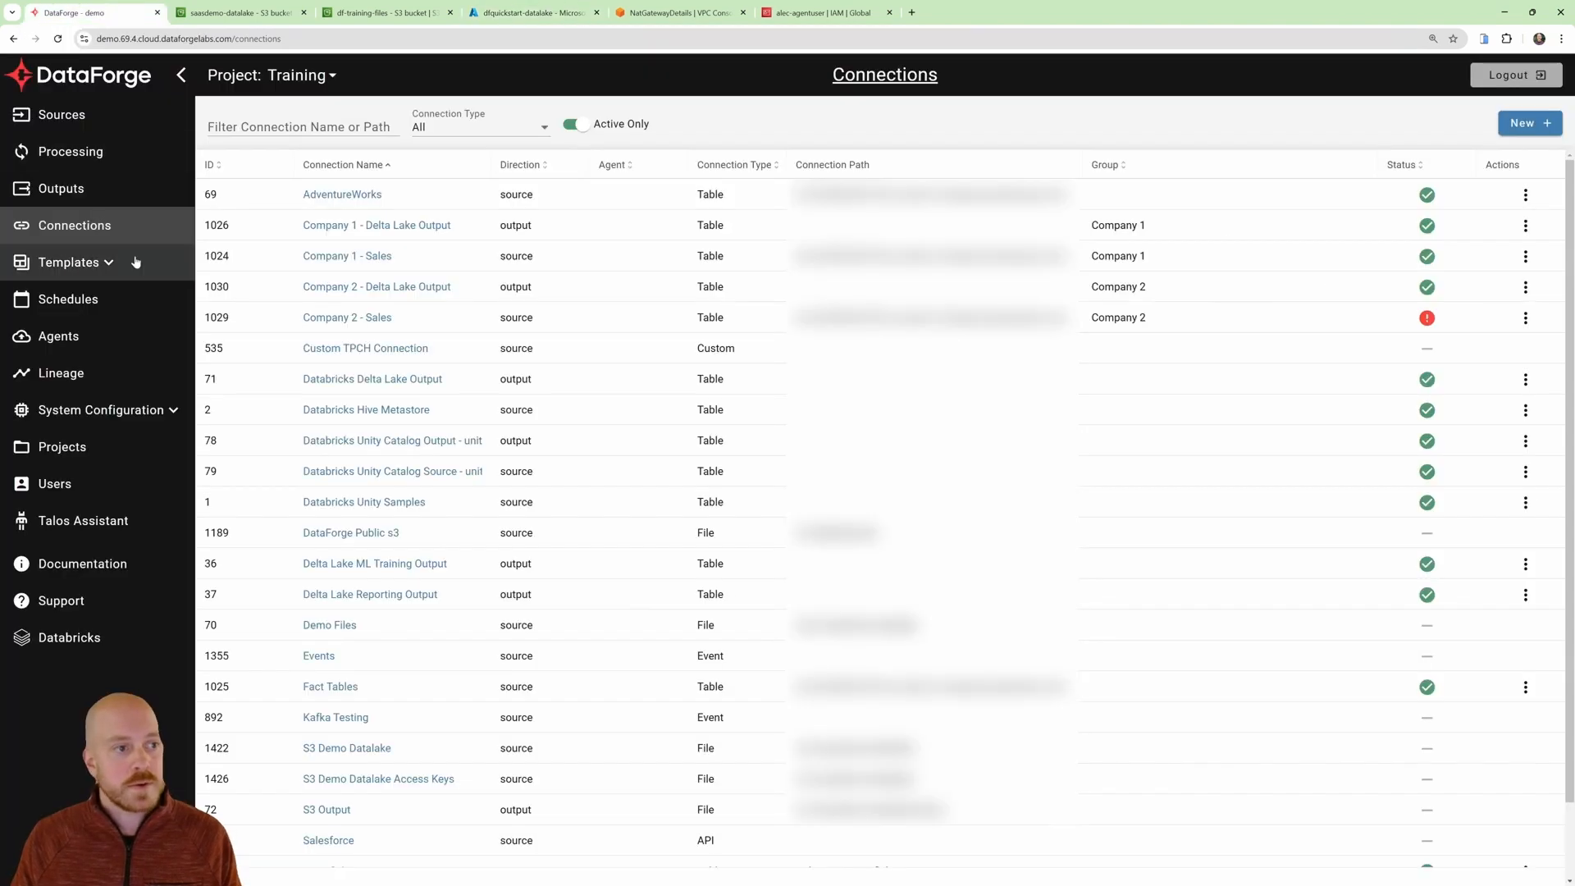
Start a new connection named Azure Demo Files with the description demo.
{"action": "left_click", "coordinate": [1520, 122]}
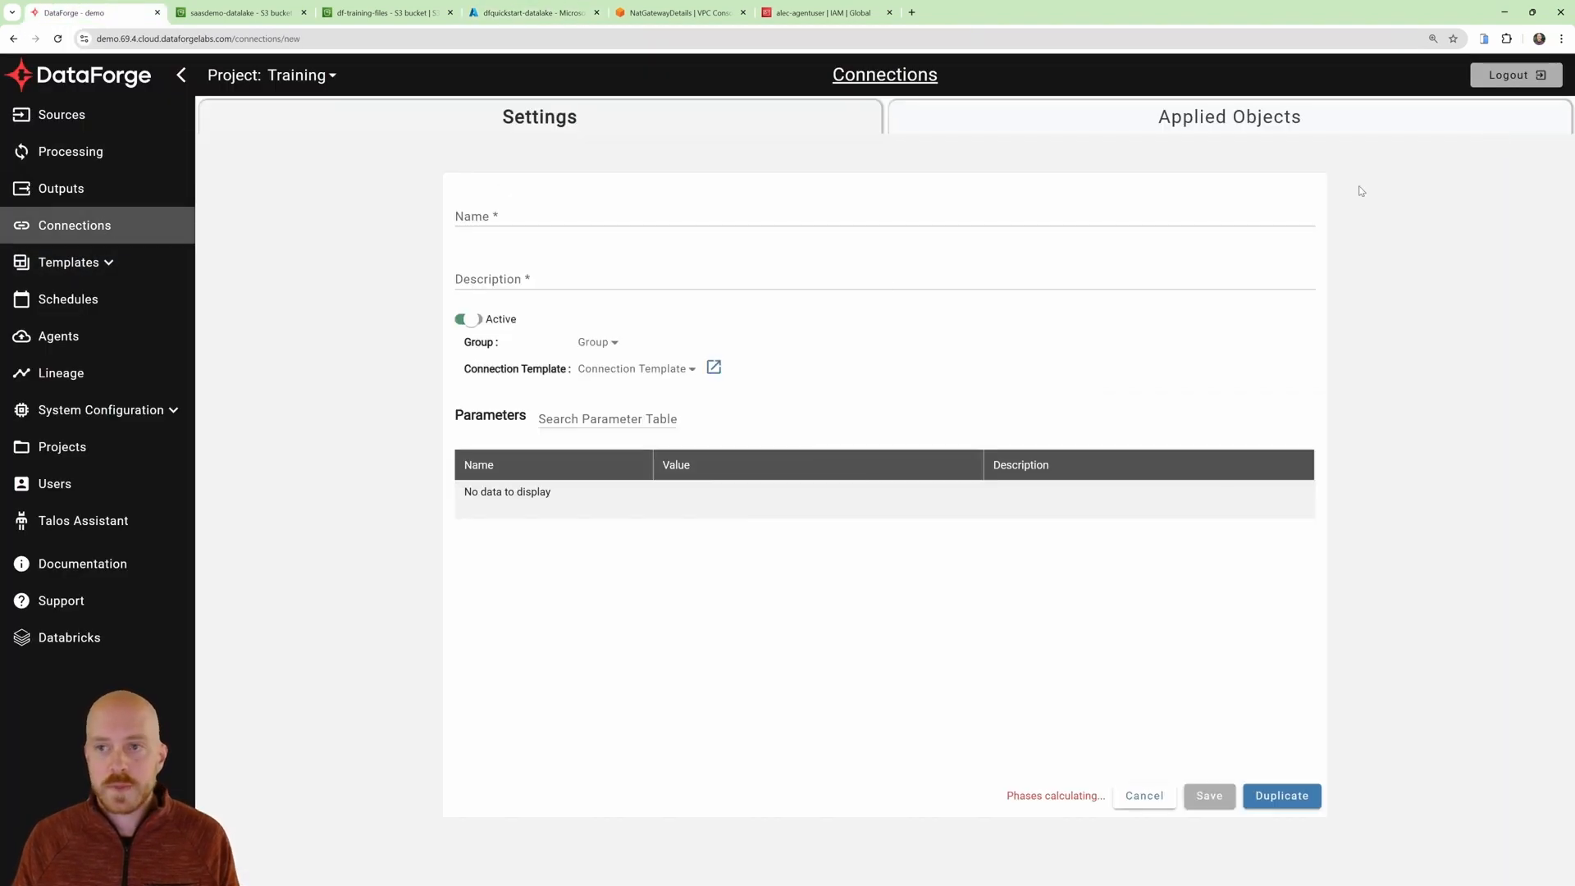
{"action": "left_click", "coordinate": [616, 217]}
{"action": "type", "text": "Azur"}
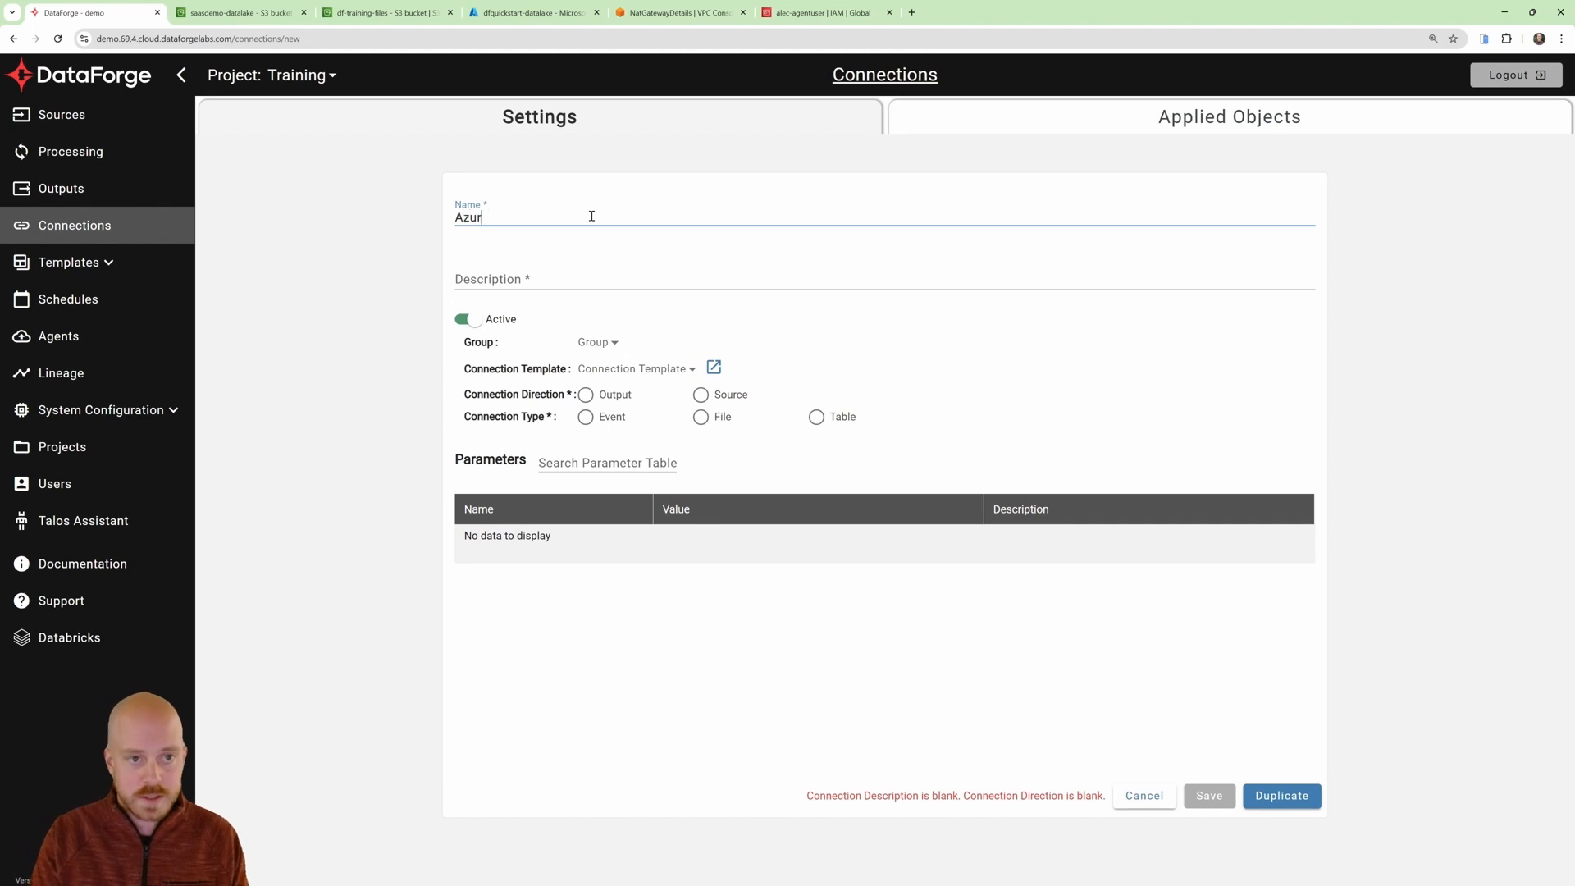
{"action": "type", "text": "e Demo Files"}
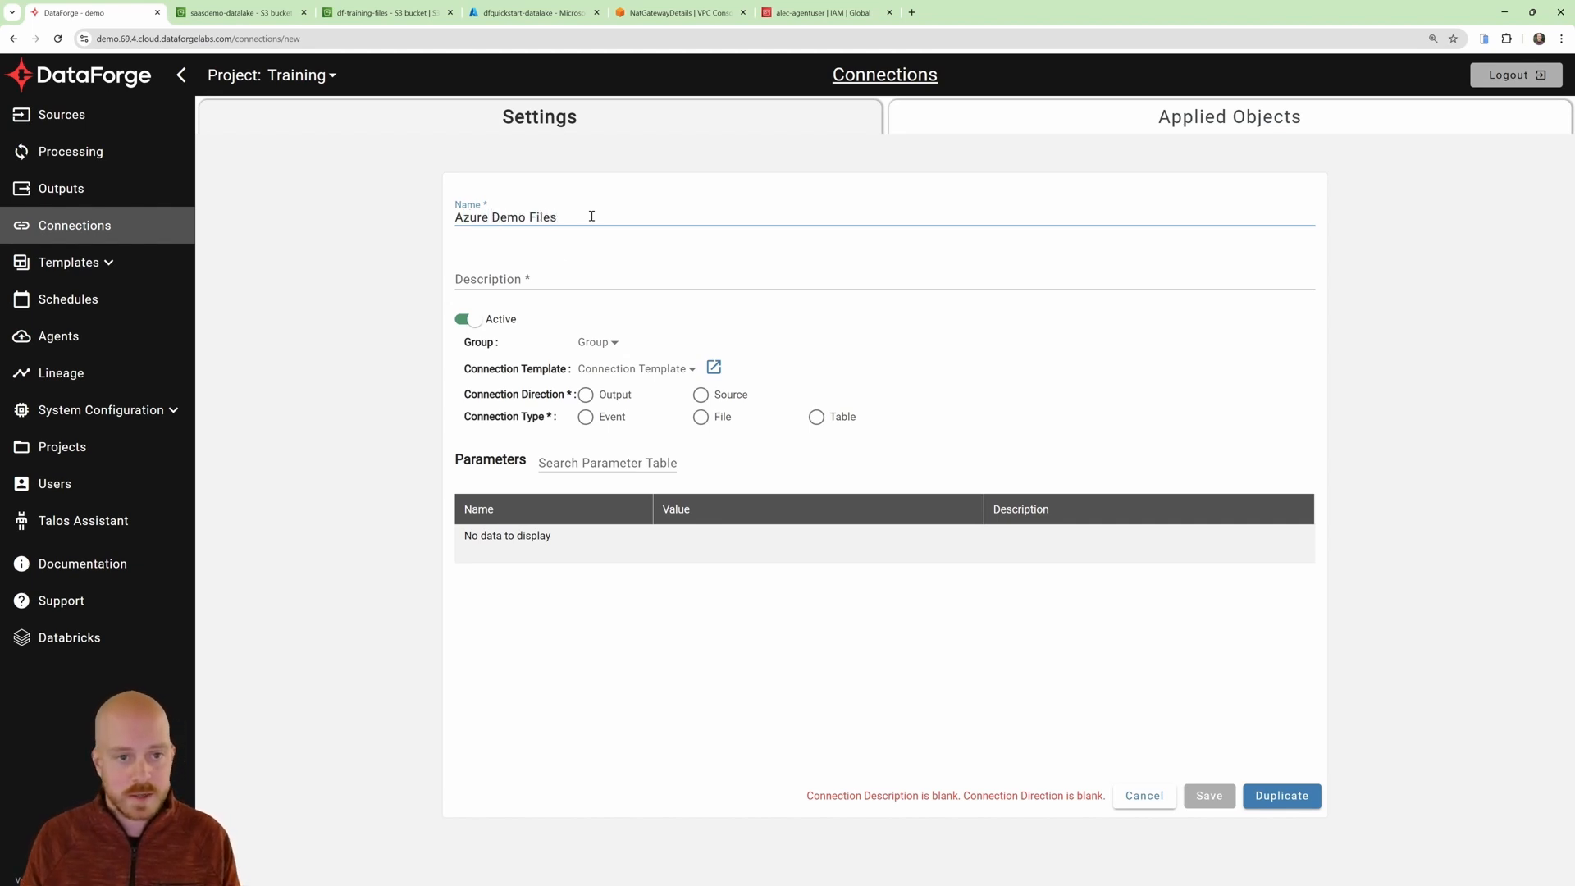
{"action": "left_click", "coordinate": [541, 272]}
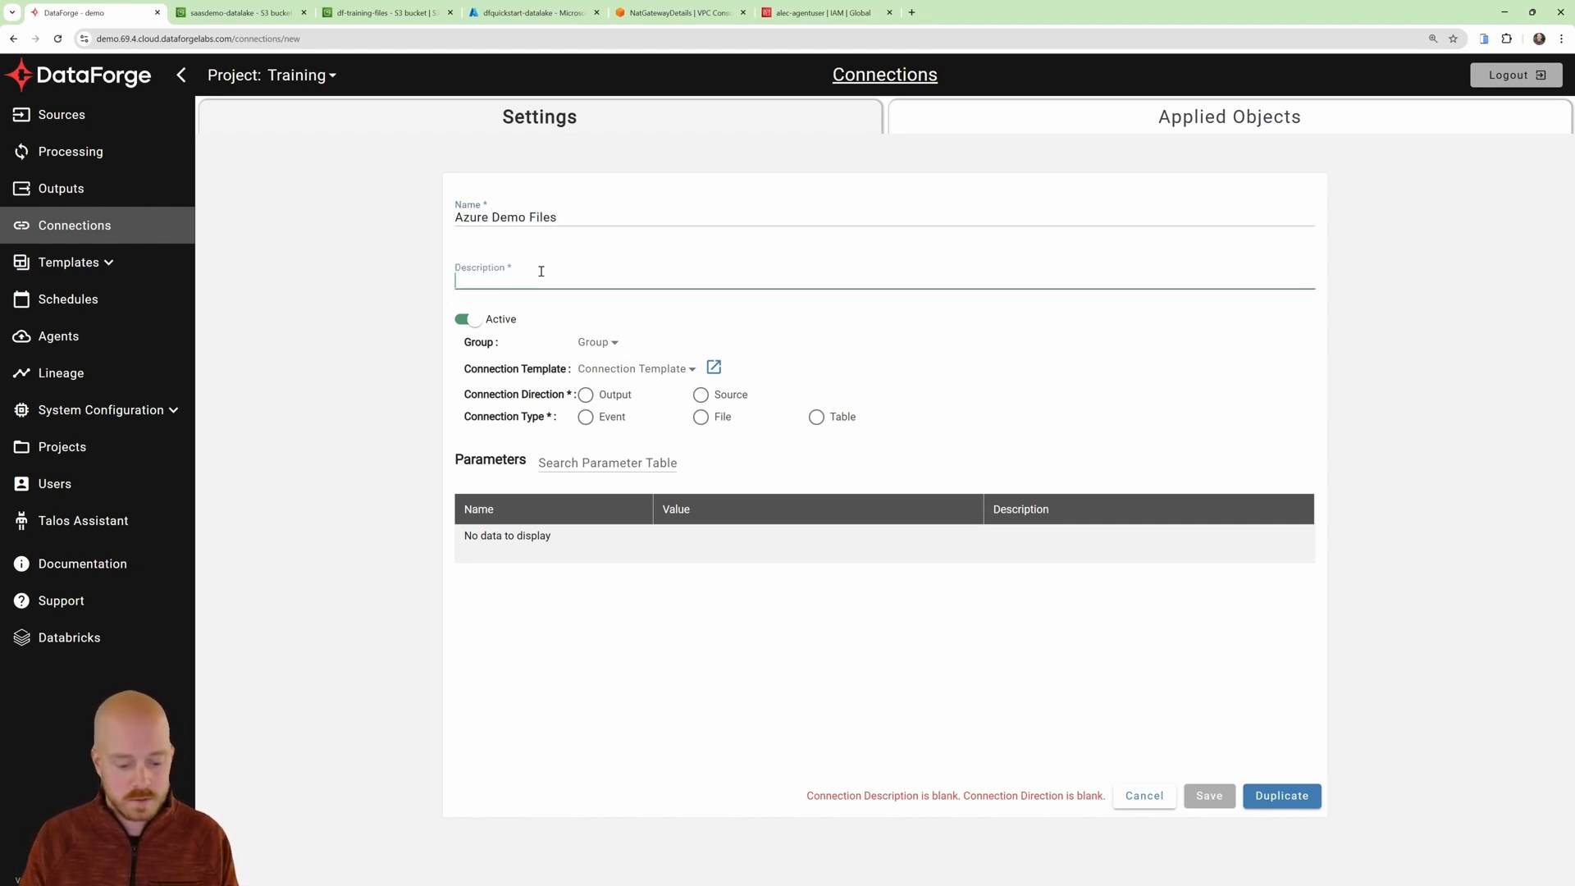
{"action": "type", "text": "demo"}
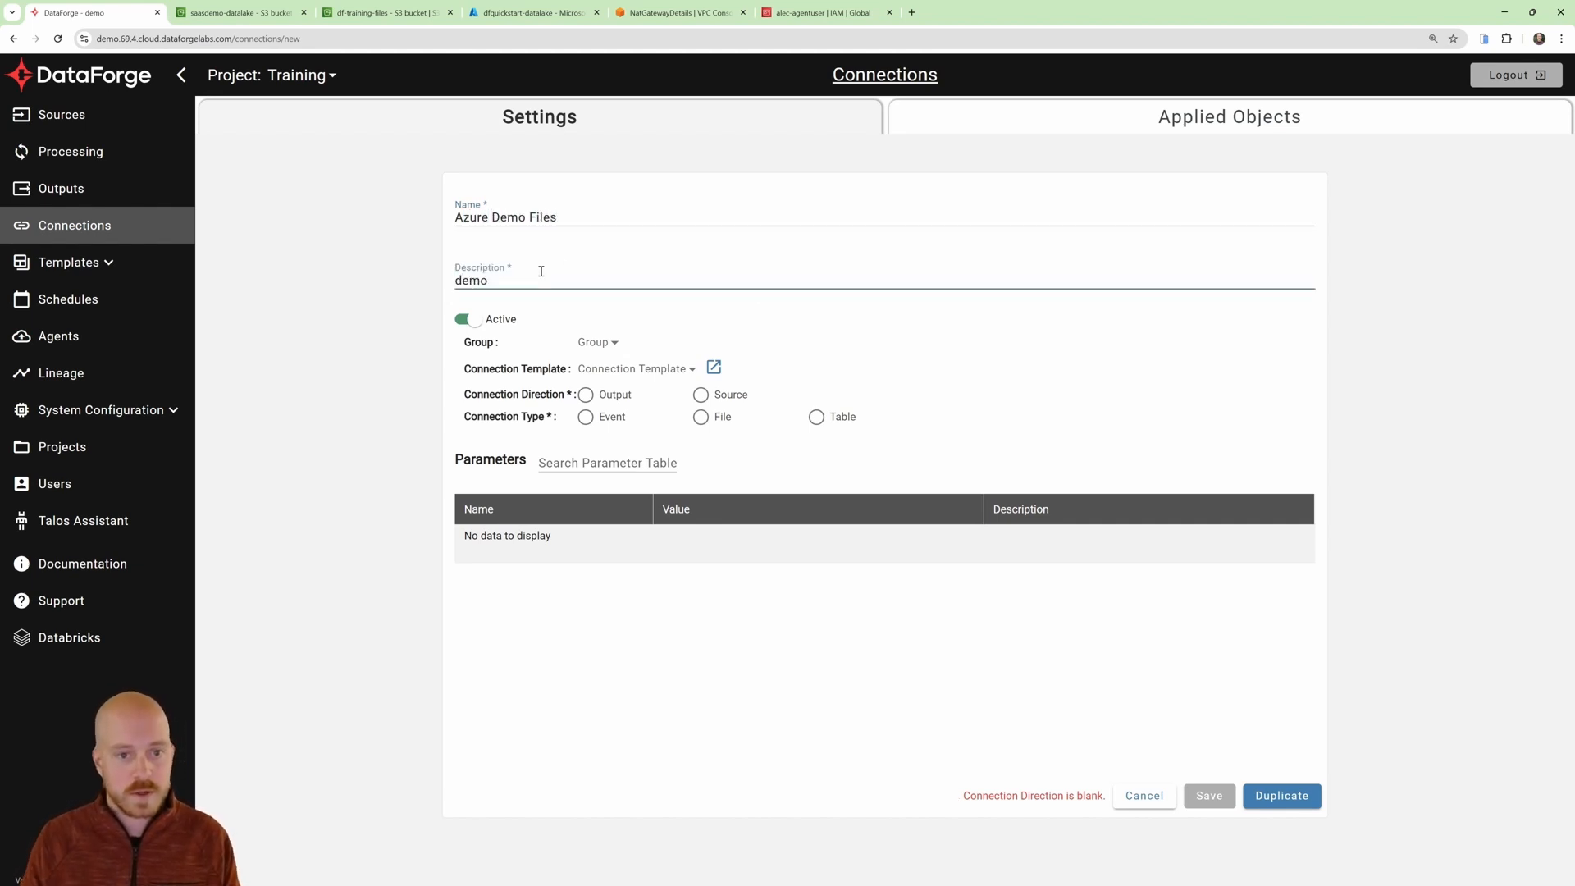
Define the connection as a Source of type File using Azure Data Lake Gen 2 storage.
{"action": "left_click", "coordinate": [726, 398]}
{"action": "left_click", "coordinate": [933, 419]}
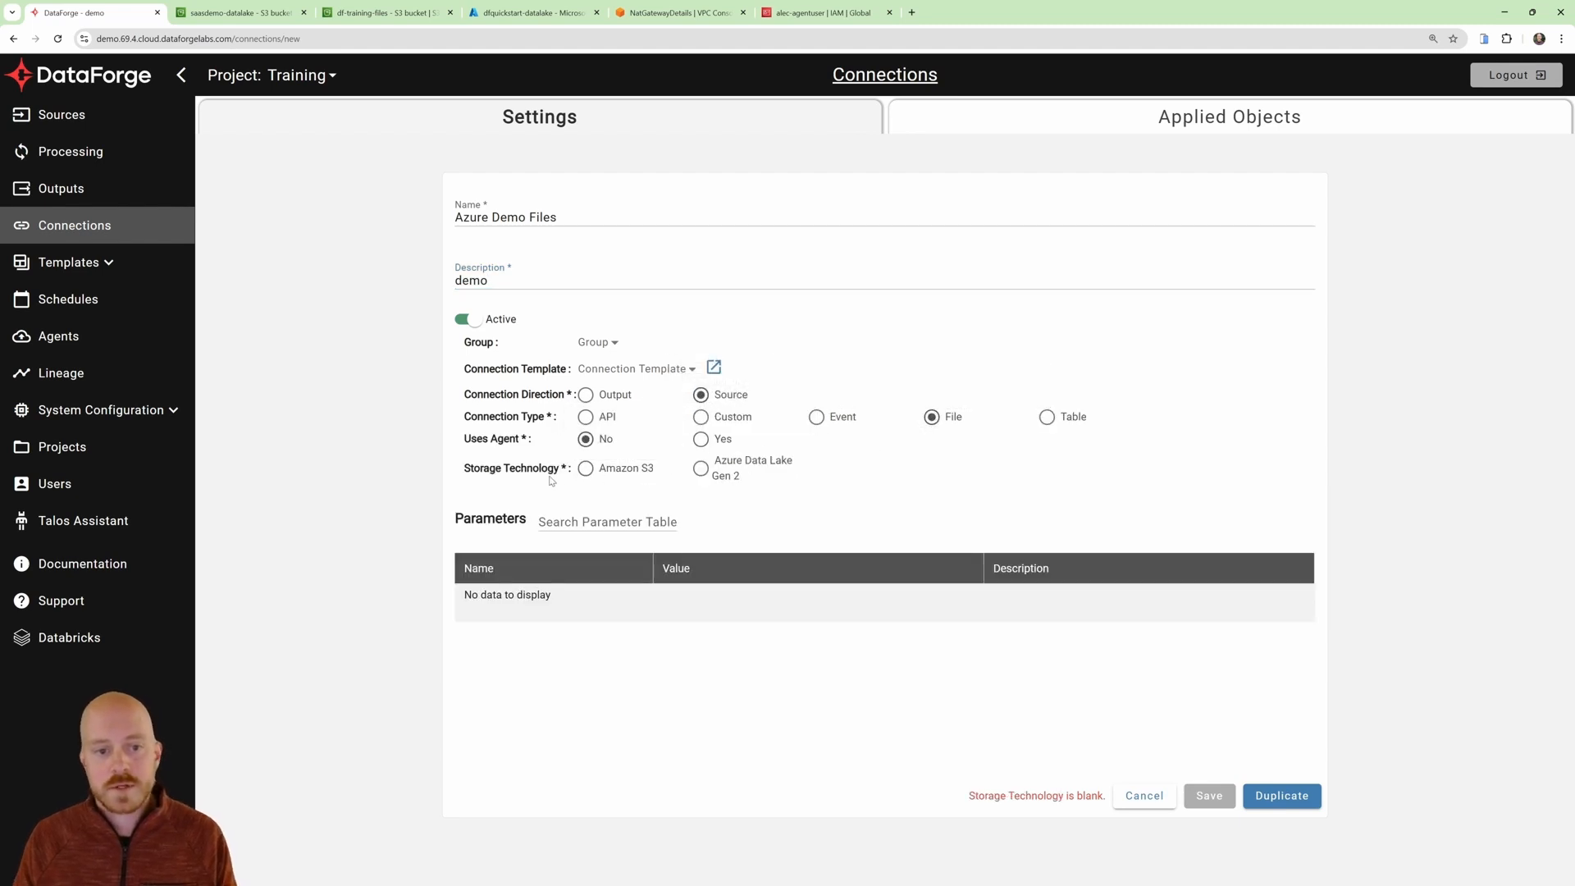
{"action": "left_click", "coordinate": [702, 471]}
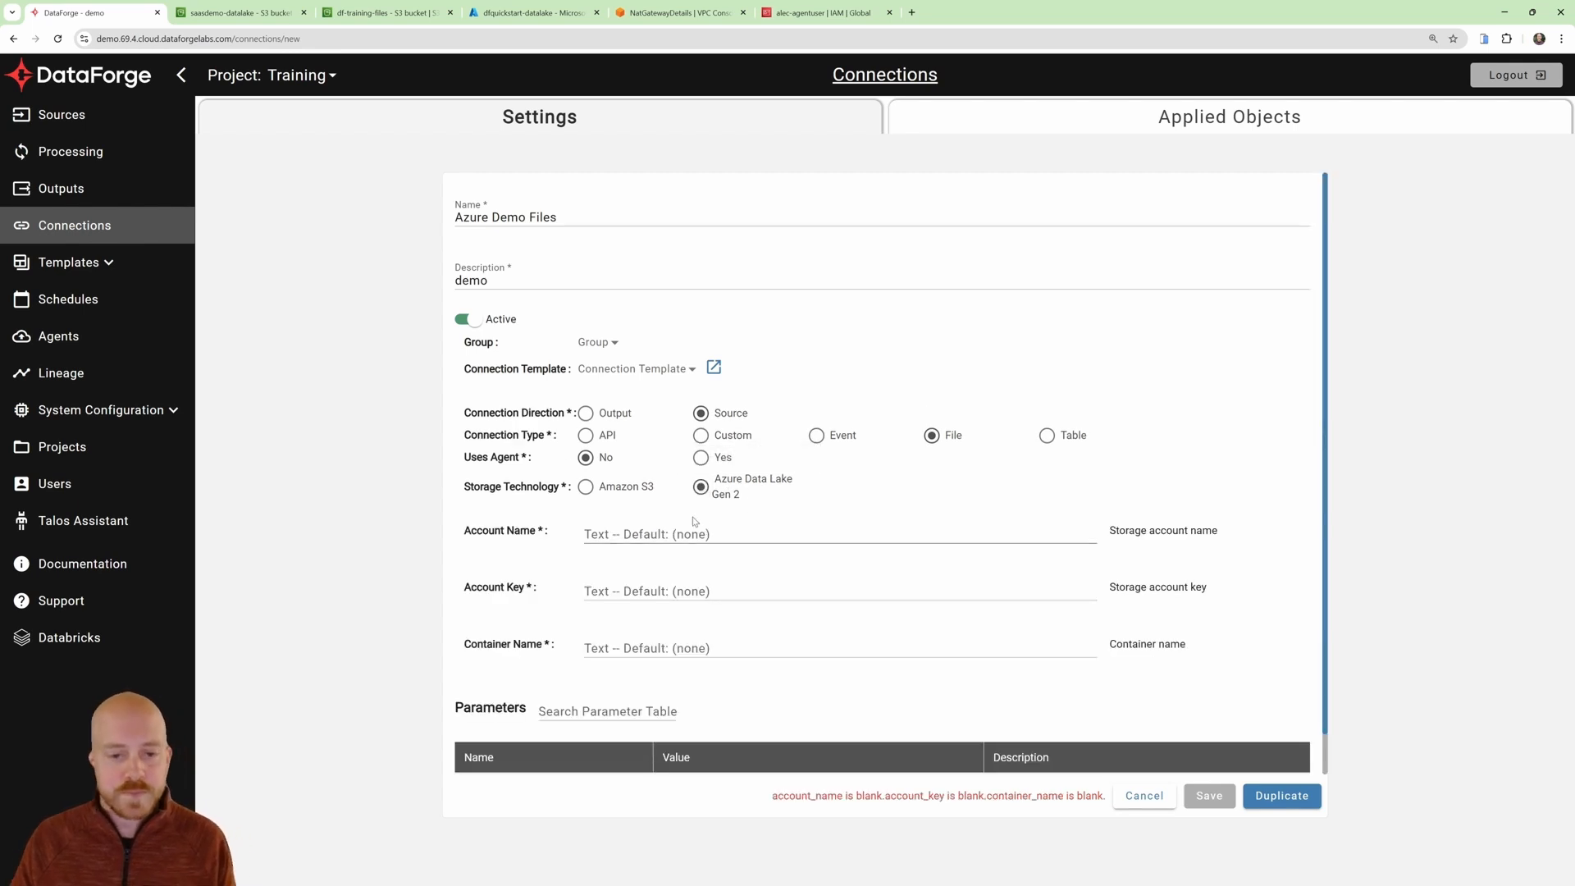
Copy the storage account name dfquickstartdatalake from the Azure portal into the connection's Account Name in DataForge.
{"action": "scroll", "coordinate": [696, 522], "scroll_direction": "down", "scroll_amount": 1}
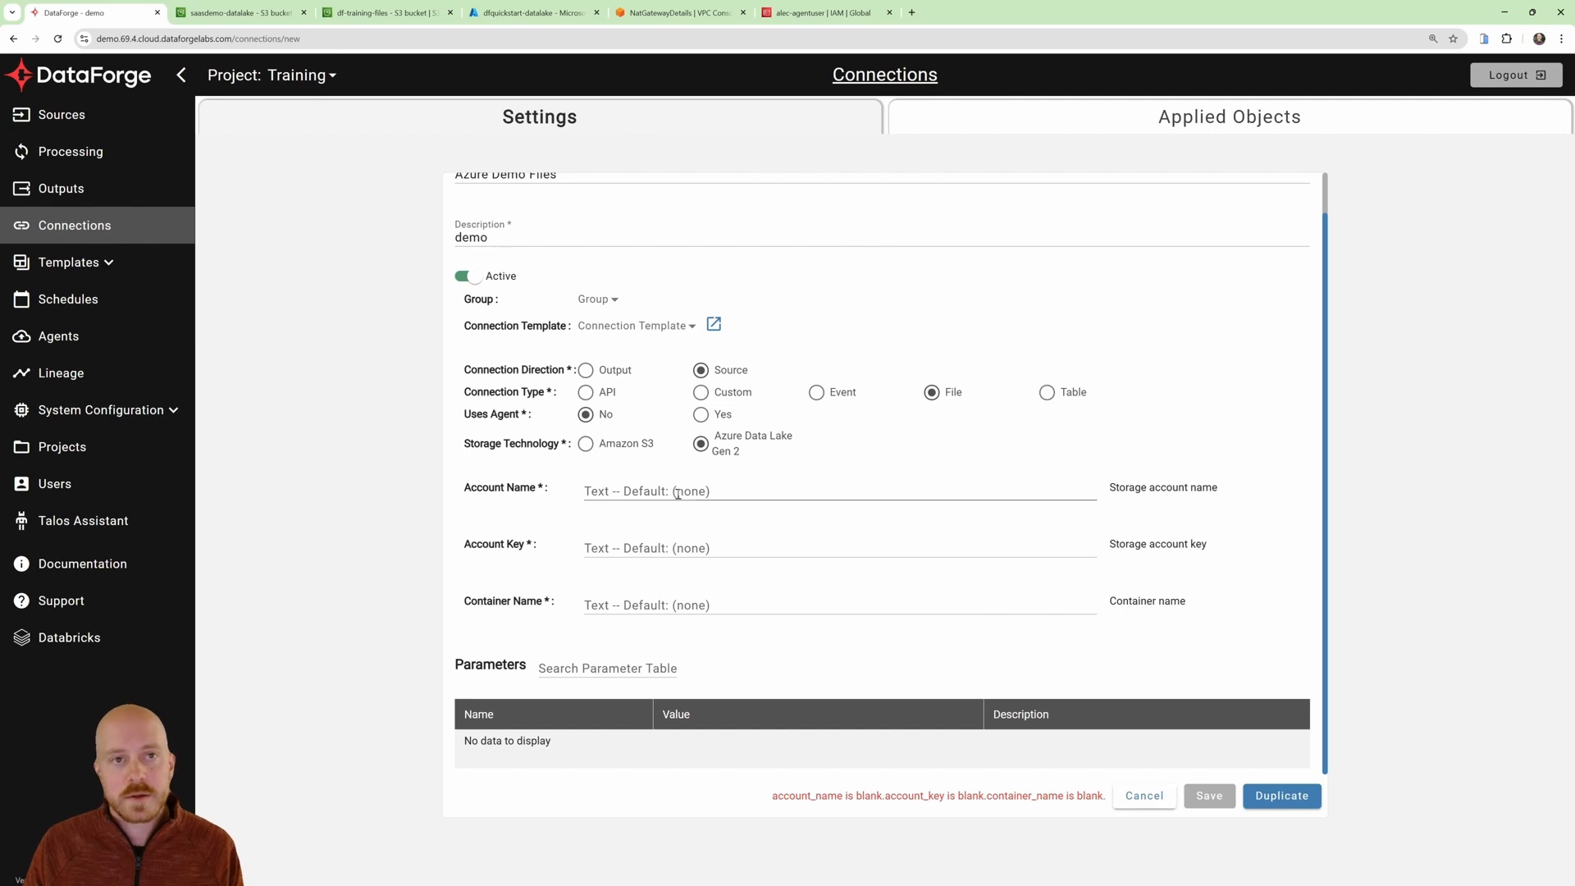
{"action": "left_click", "coordinate": [531, 13]}
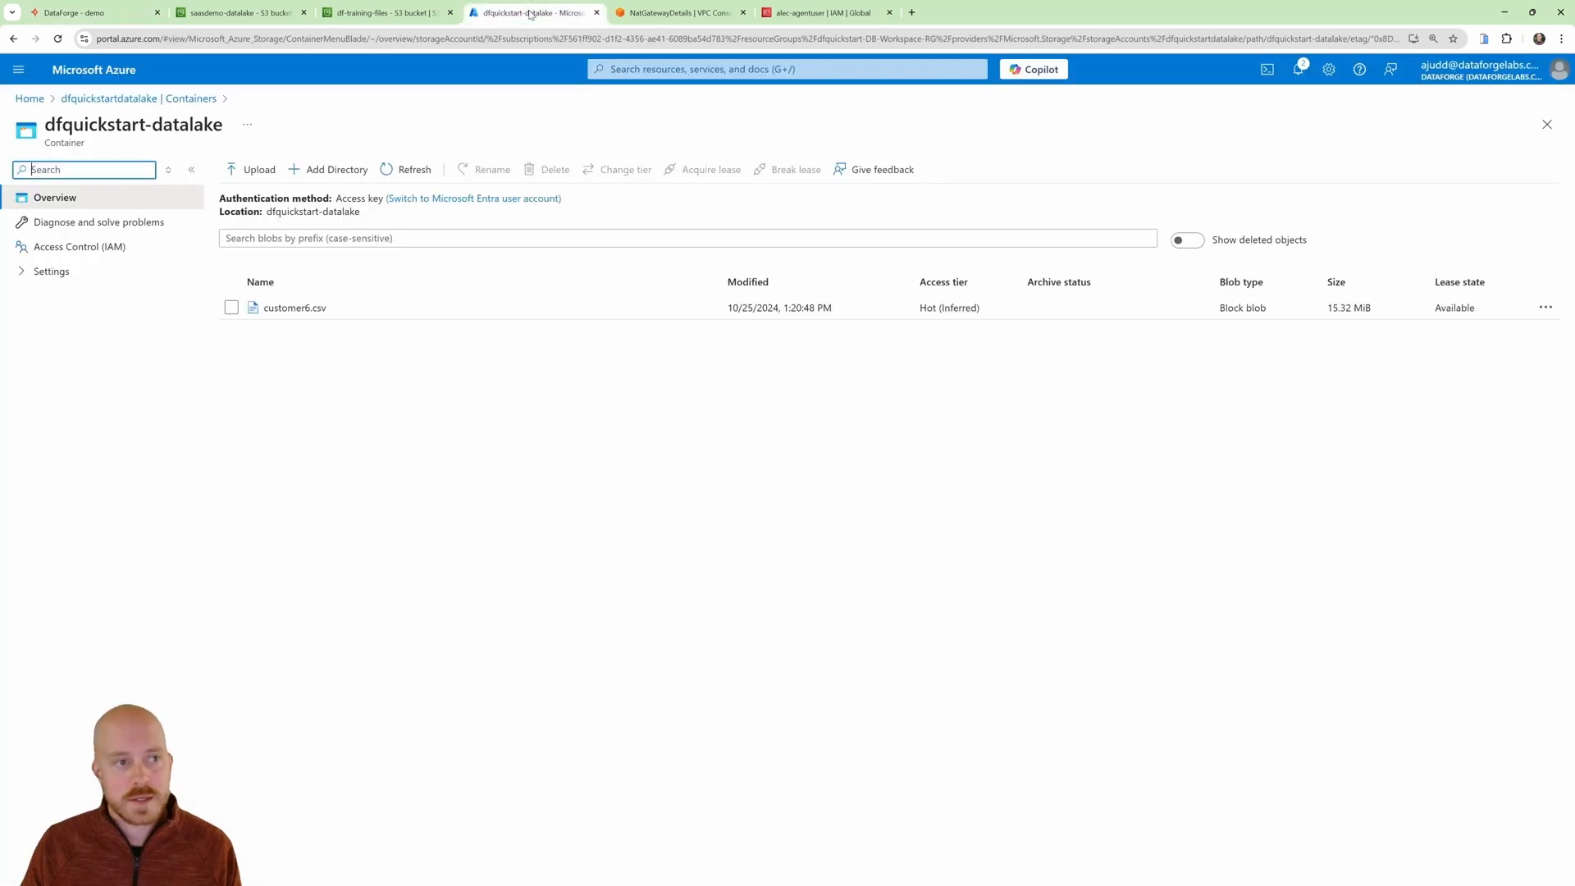
{"action": "left_click", "coordinate": [131, 99]}
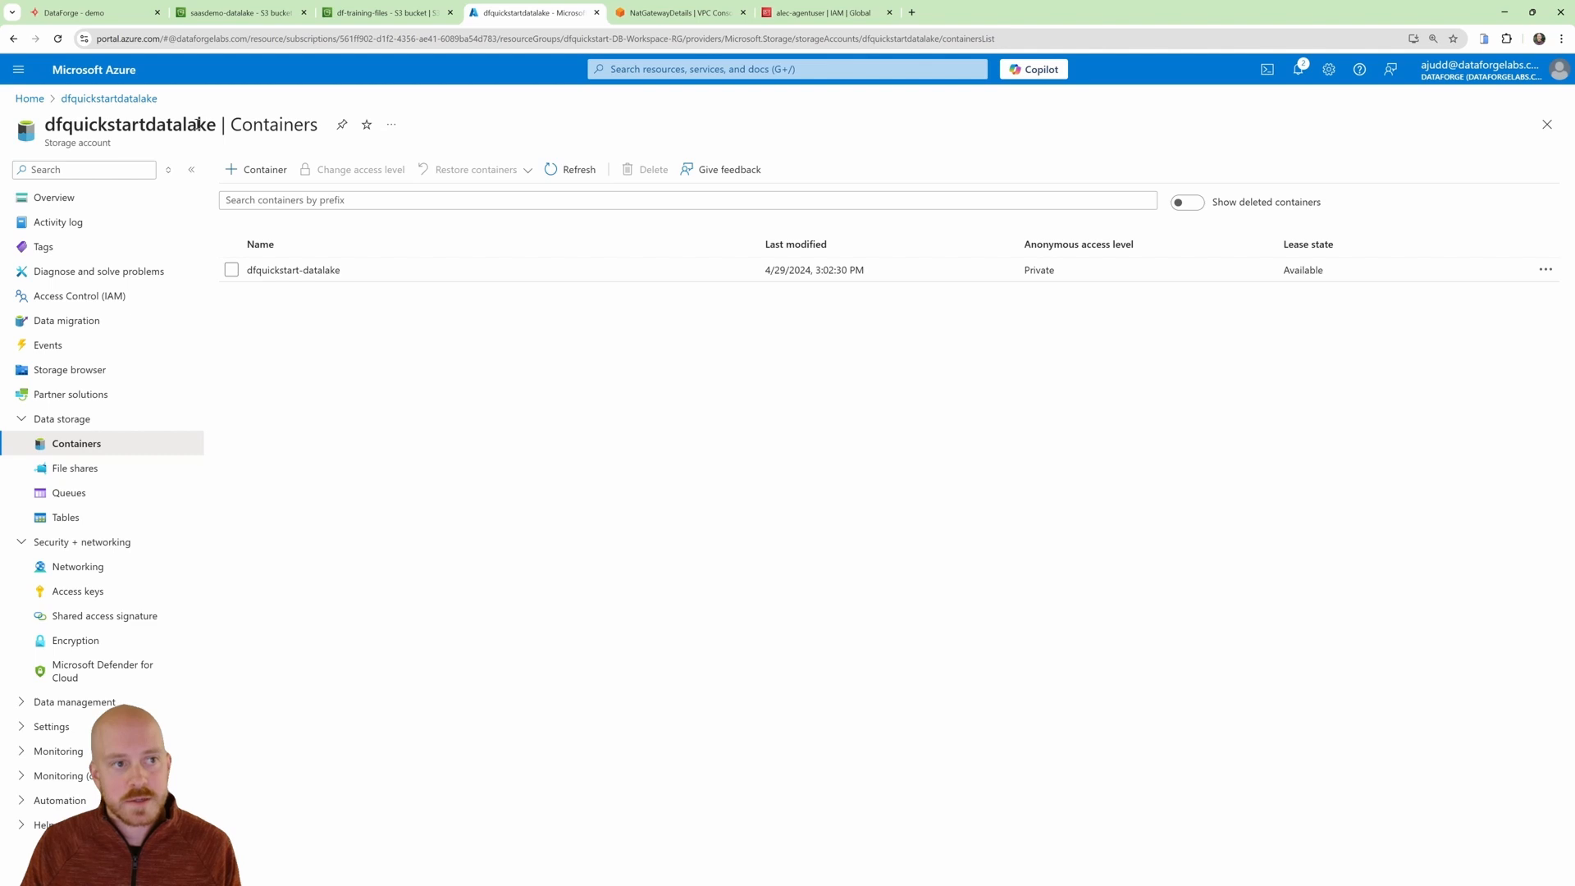
{"action": "left_click_drag", "start_coordinate": [216, 122], "coordinate": [43, 129]}
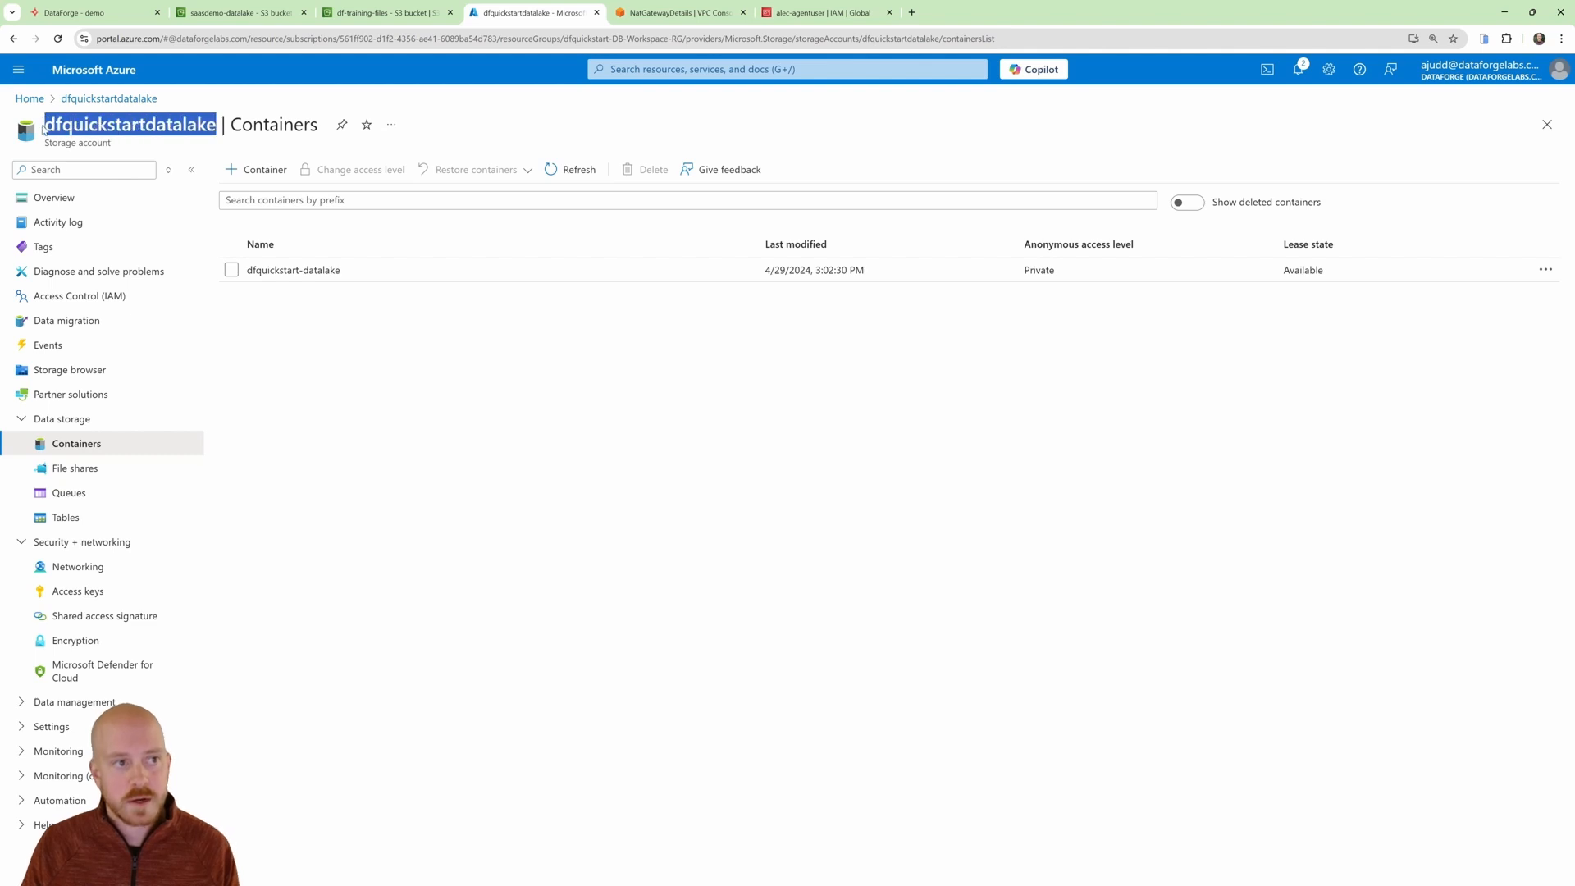
{"action": "key", "text": "ctrl+c"}
{"action": "left_click", "coordinate": [74, 12]}
{"action": "left_click", "coordinate": [624, 494]}
{"action": "key", "text": "ctrl+v"}
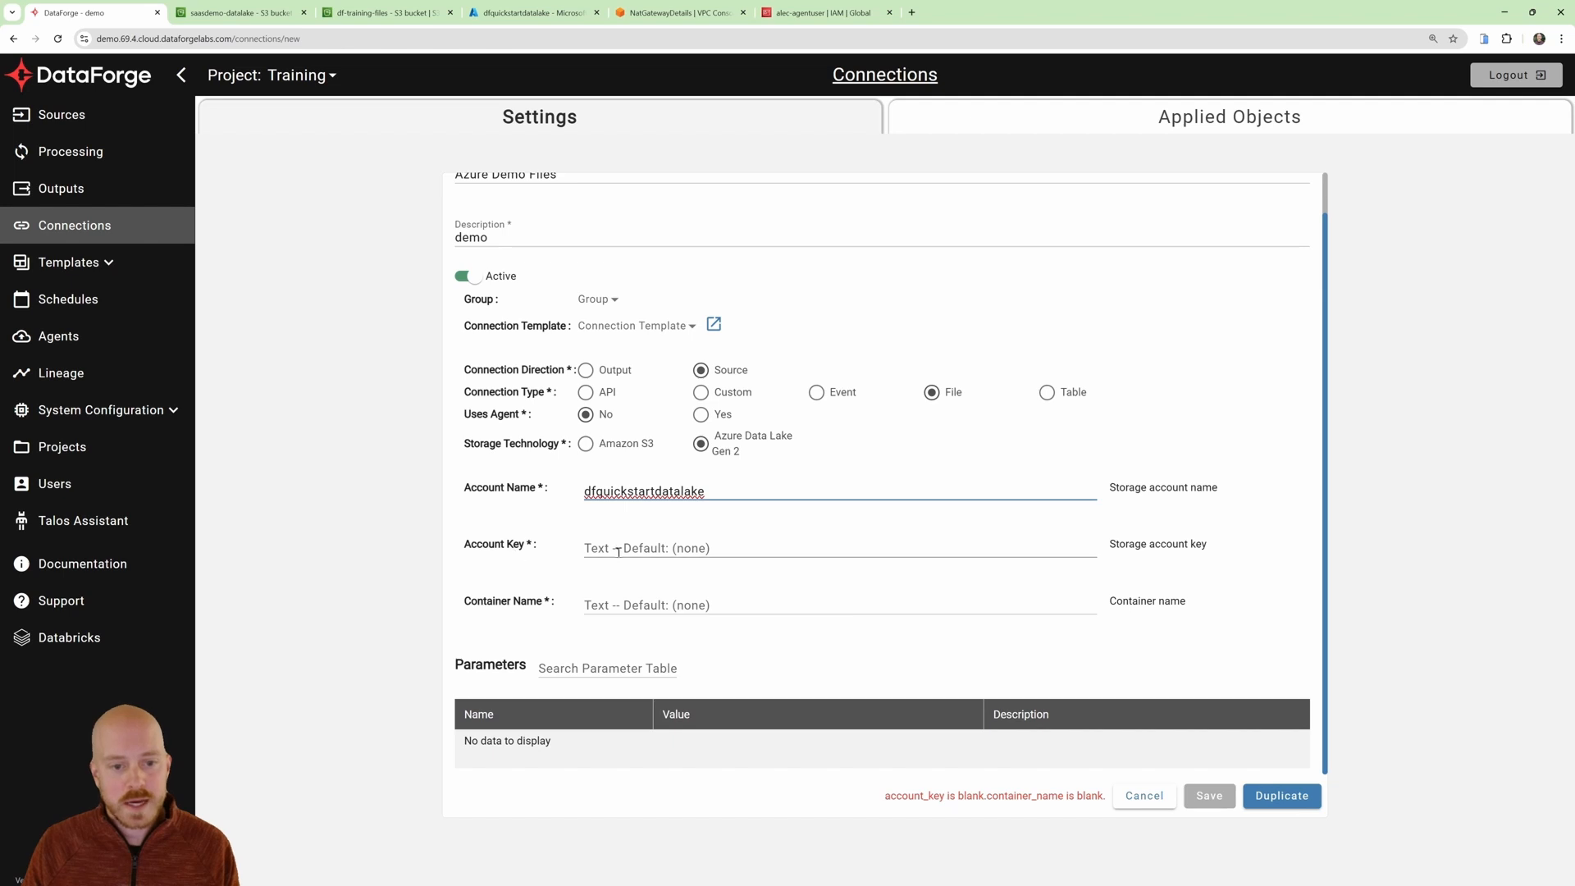
Reveal and copy the storage account's key1 access key in the Azure portal, and paste it into the connection's Account Key in DataForge.
{"action": "left_click", "coordinate": [531, 12]}
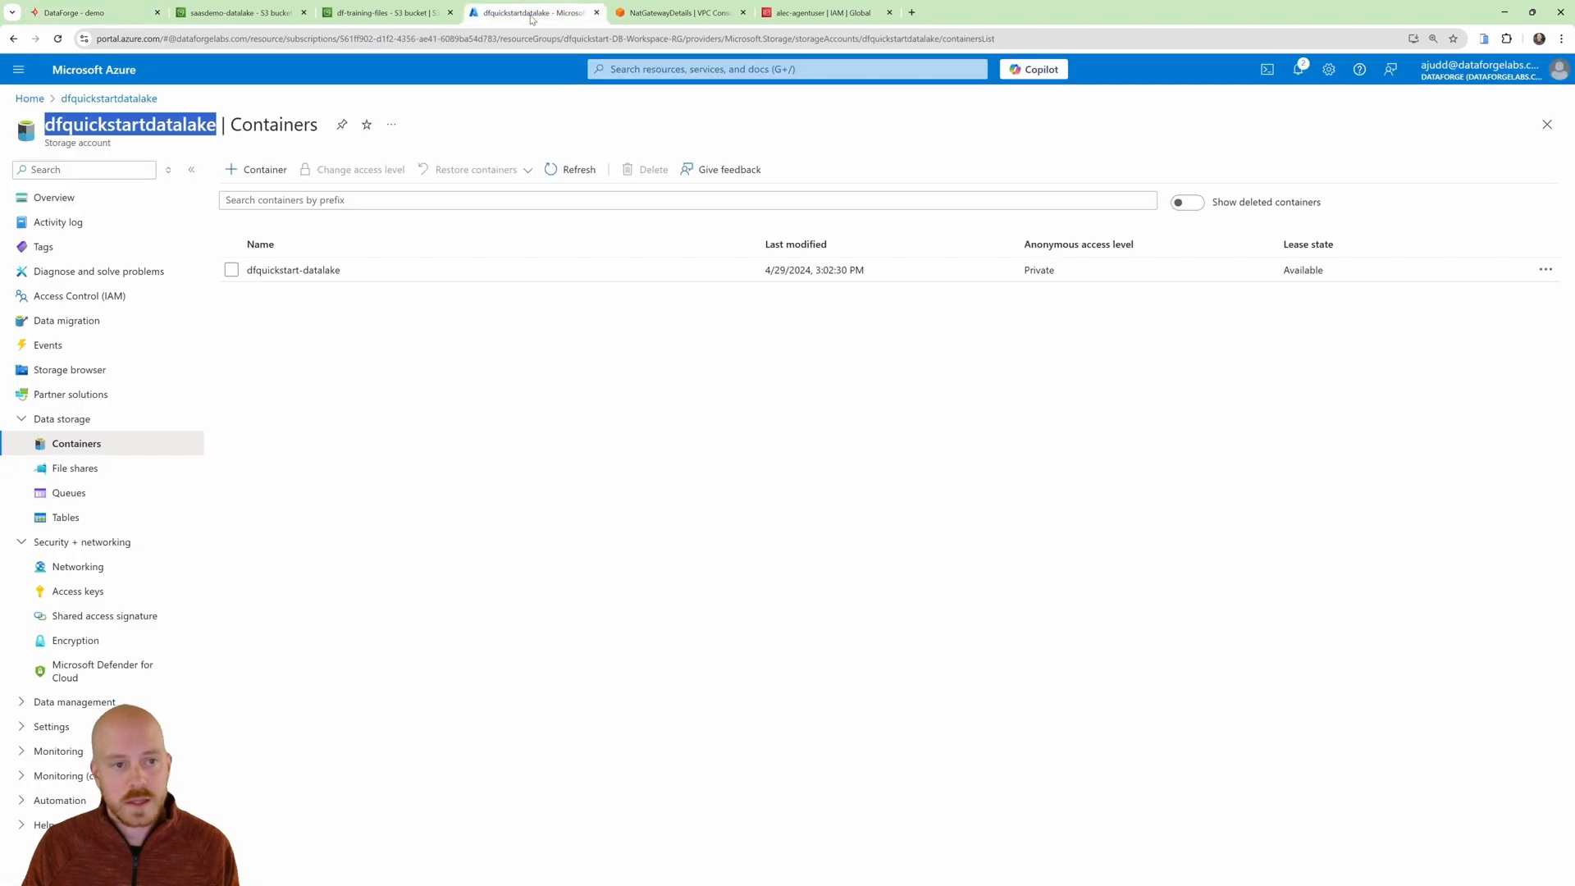
{"action": "left_click", "coordinate": [92, 596]}
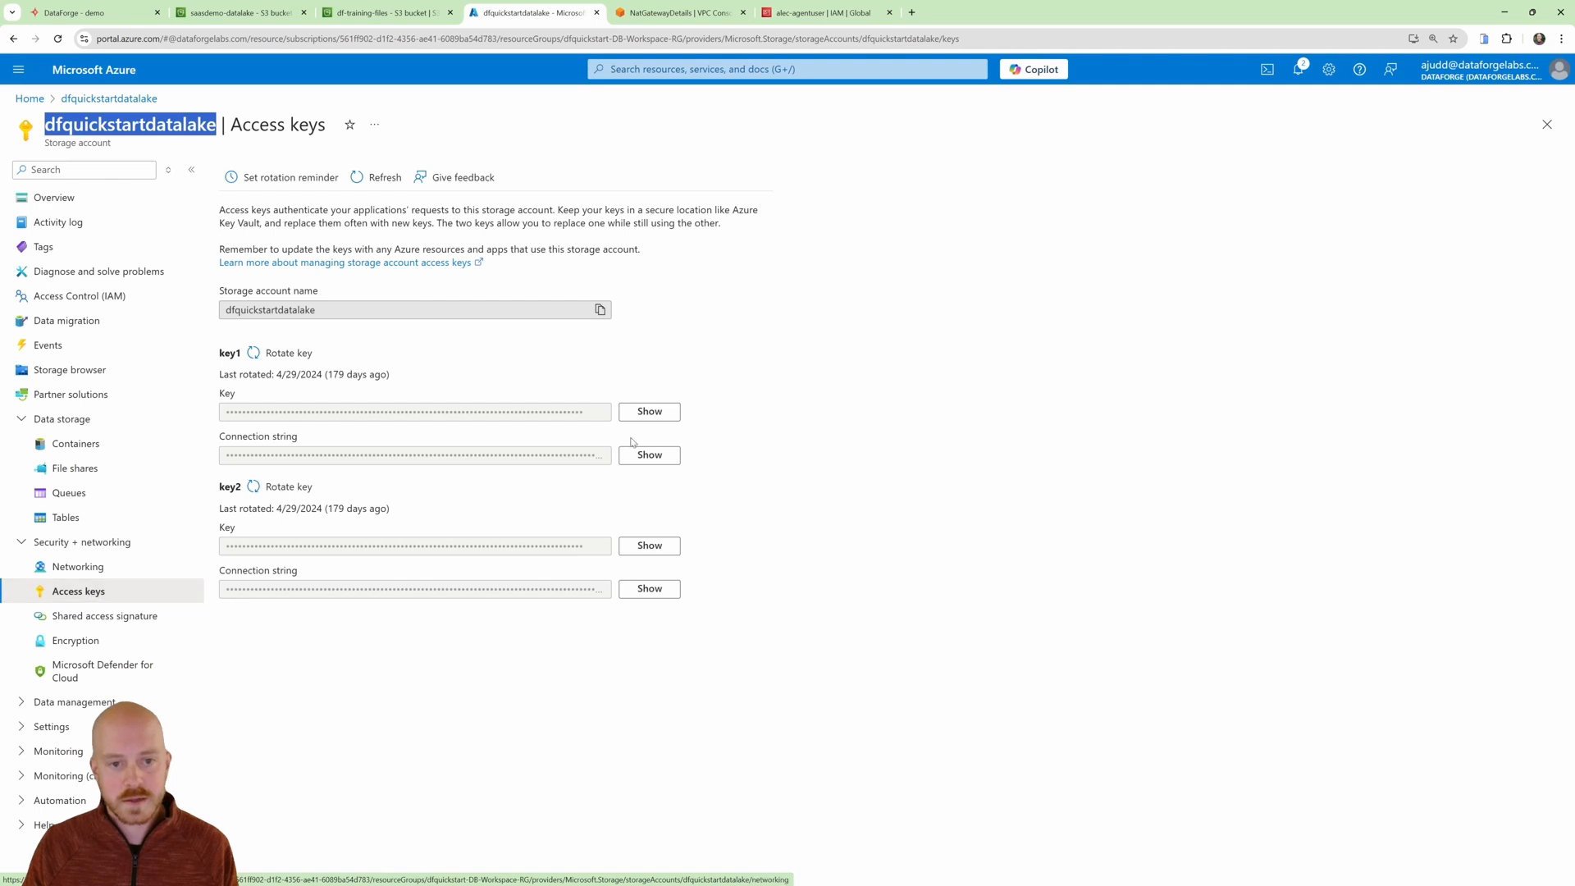
{"action": "left_click", "coordinate": [656, 418]}
{"action": "left_click", "coordinate": [600, 411]}
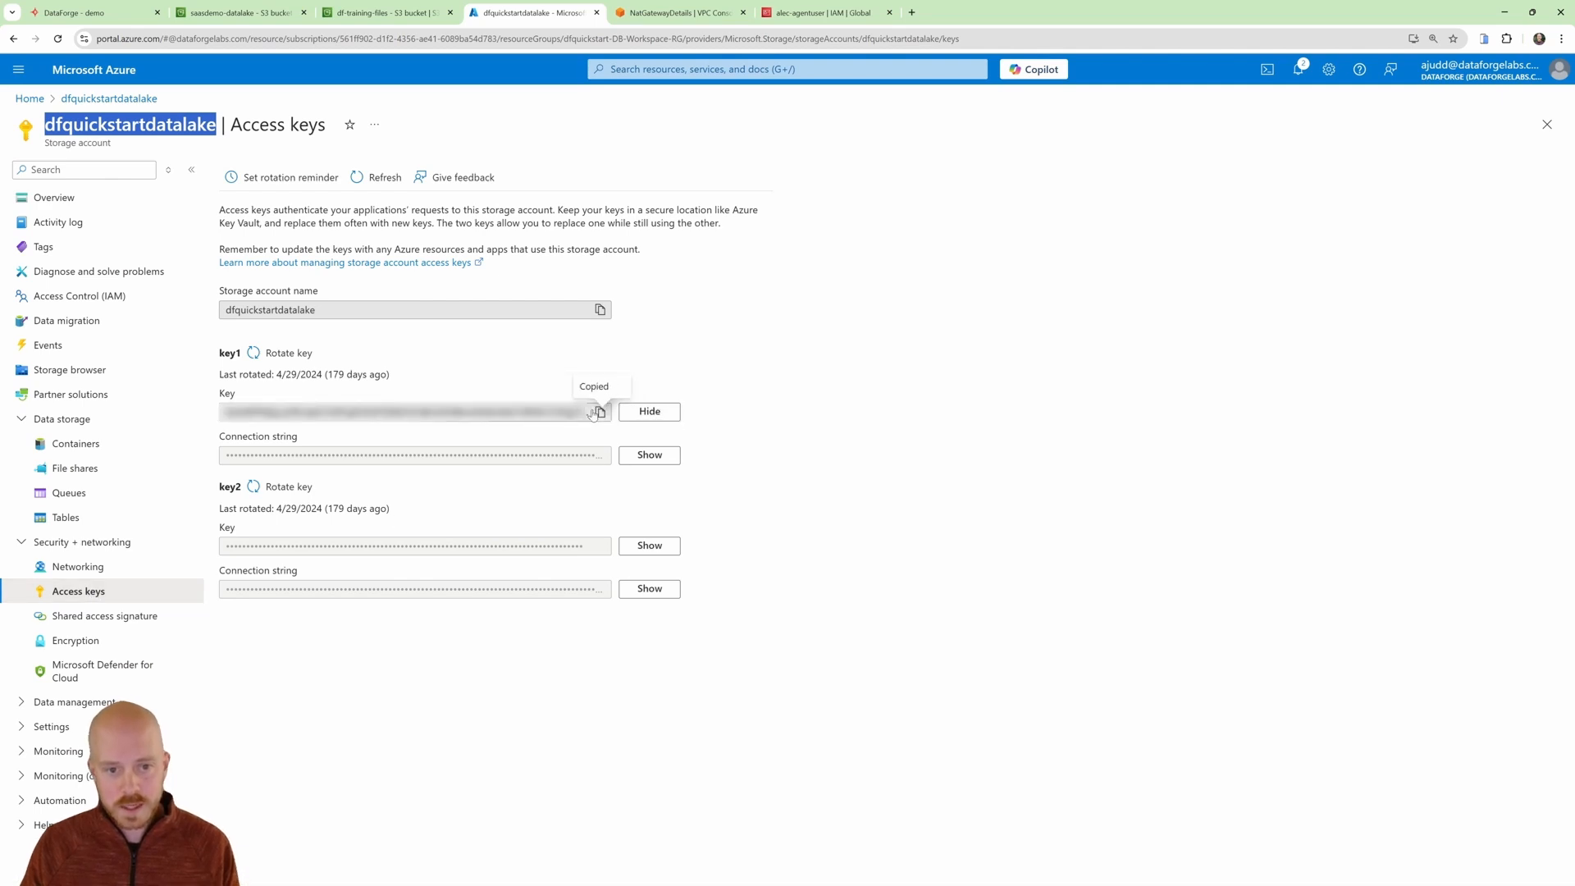
{"action": "left_click", "coordinate": [92, 5]}
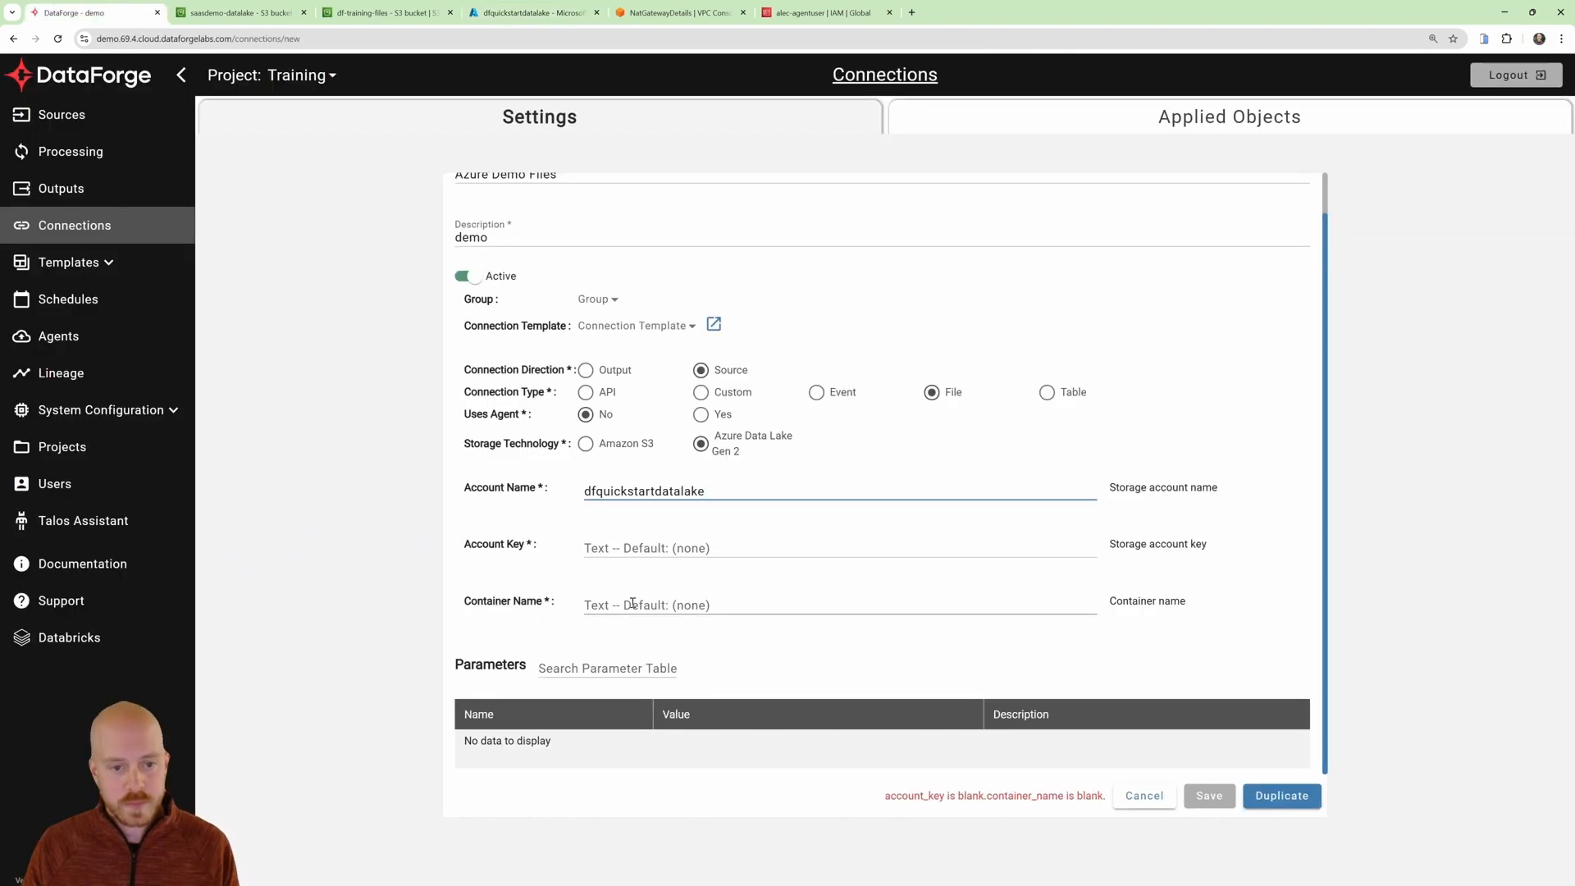
{"action": "left_click", "coordinate": [654, 551]}
{"action": "key", "text": "ctrl+v"}
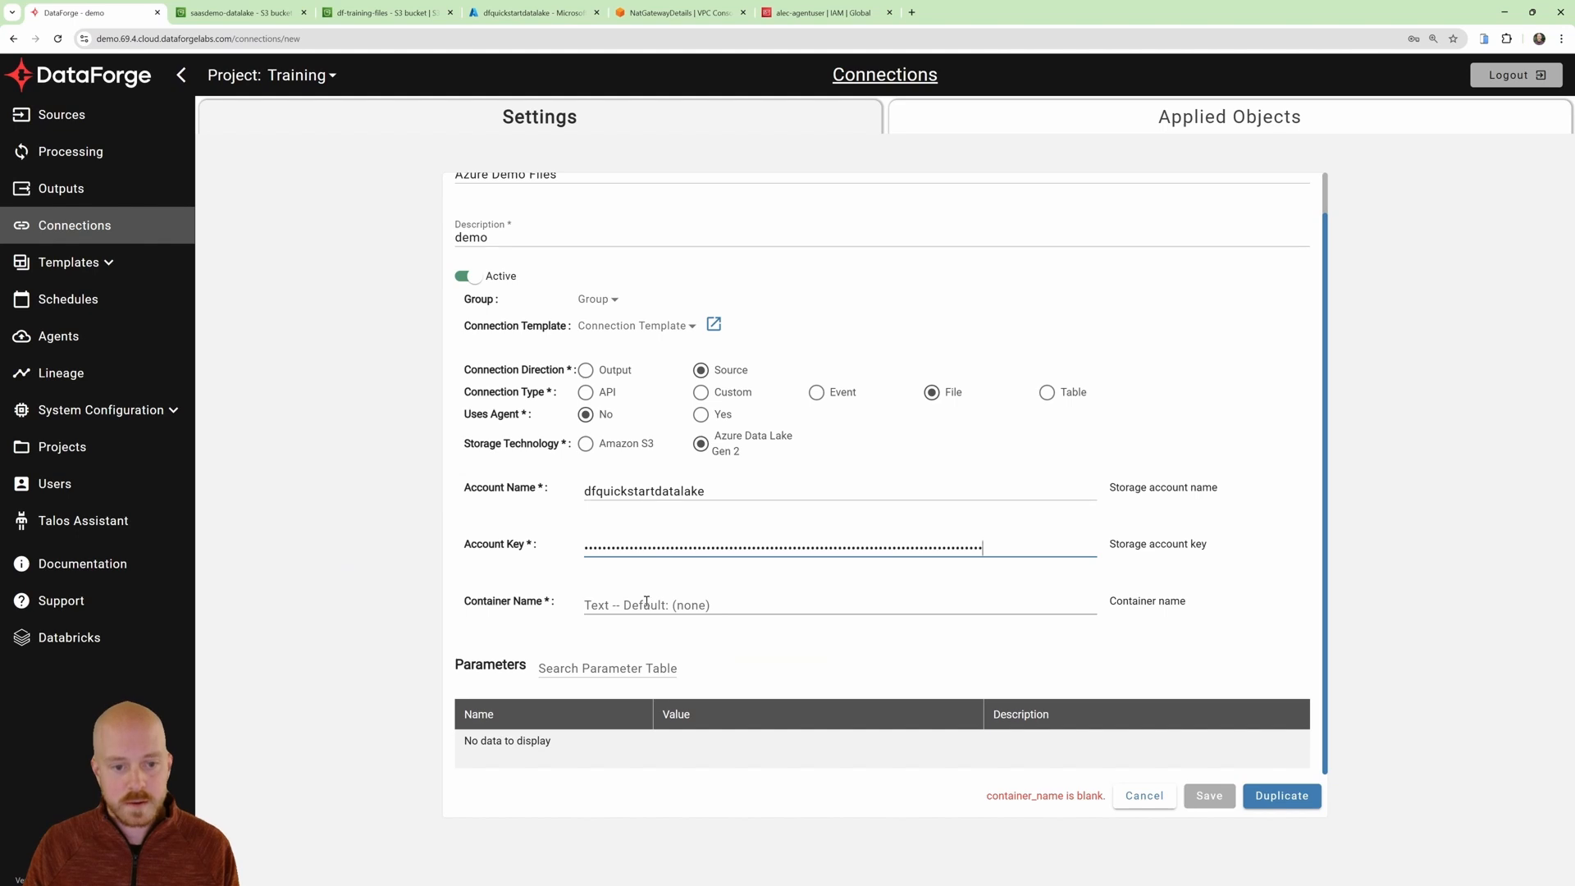
Copy the container name dfquickstart-datalake from the Azure portal into the connection's Container Name in DataForge, and save the connection.
{"action": "left_click", "coordinate": [546, 13]}
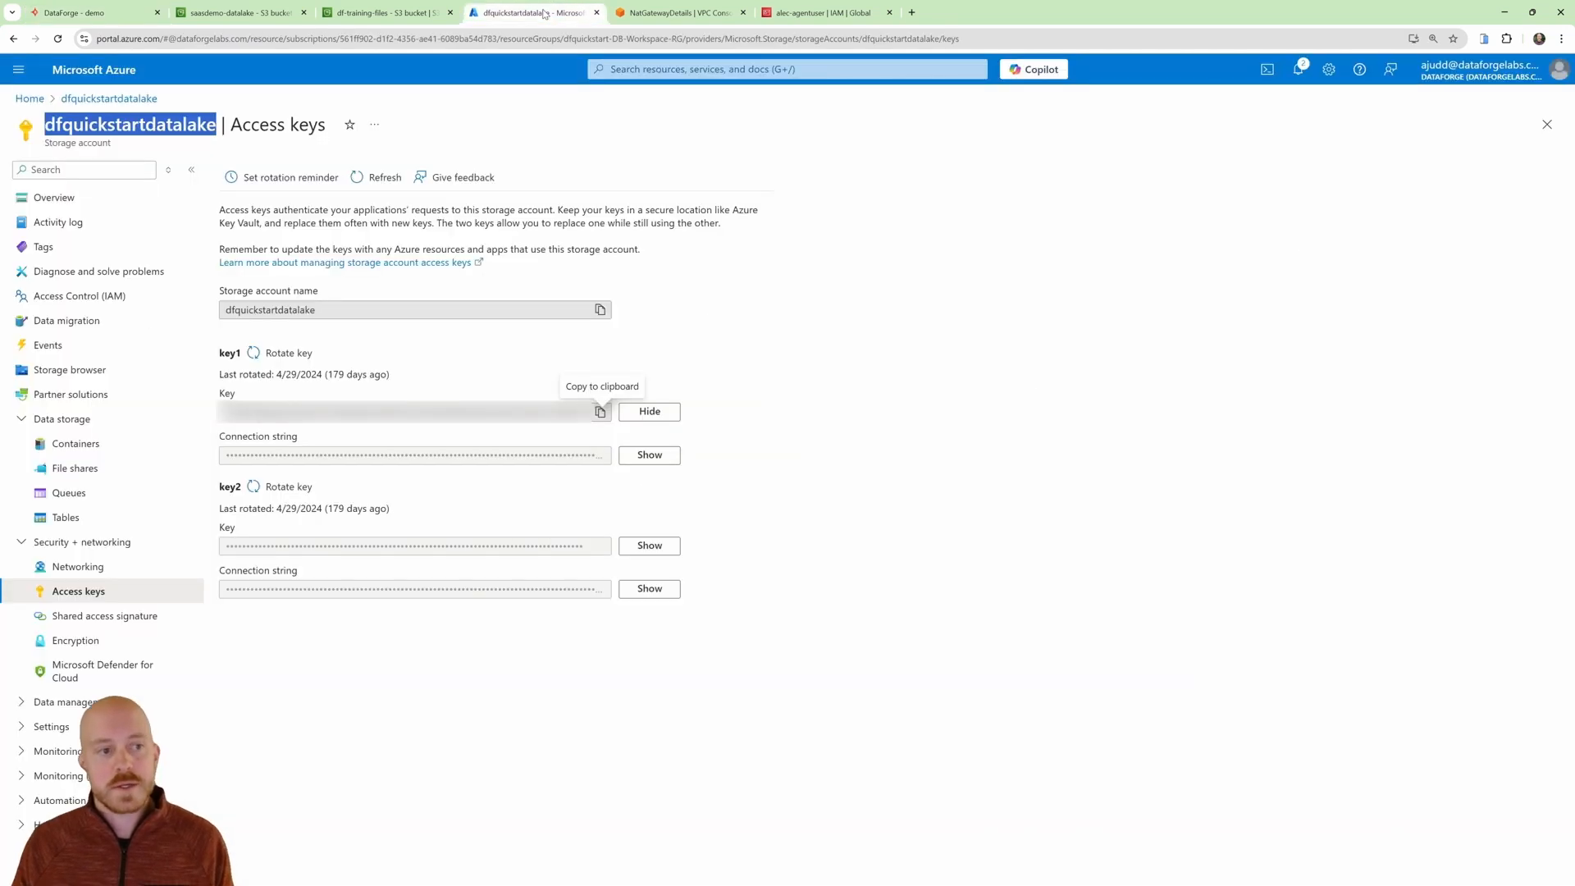
{"action": "left_click", "coordinate": [69, 452]}
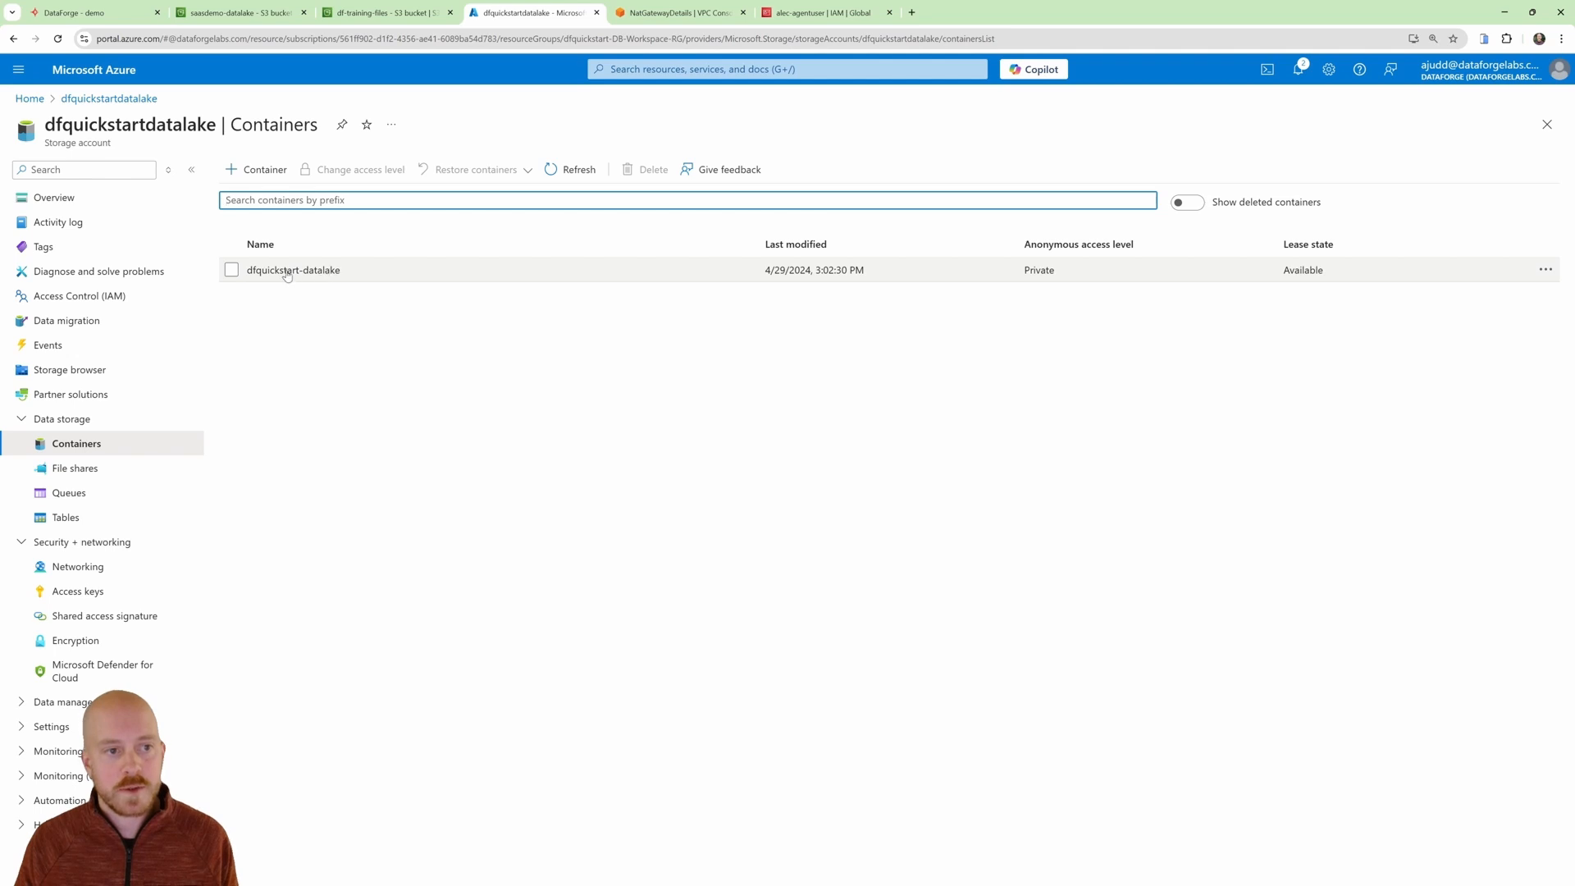
{"action": "left_click", "coordinate": [297, 274]}
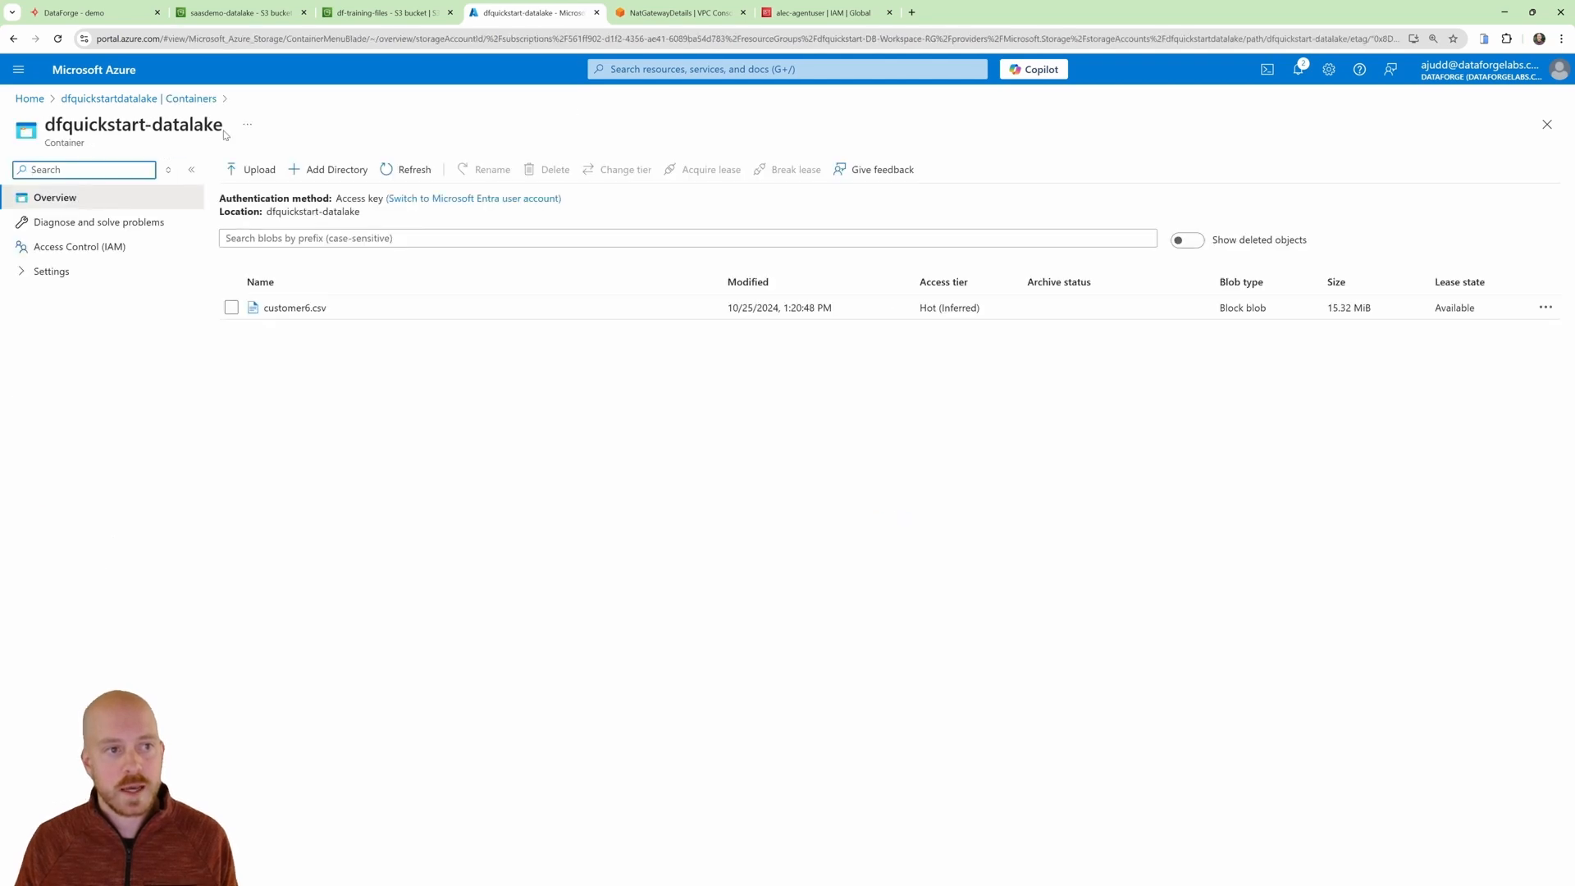
{"action": "left_click_drag", "start_coordinate": [225, 134], "coordinate": [44, 125]}
{"action": "left_click", "coordinate": [79, 9]}
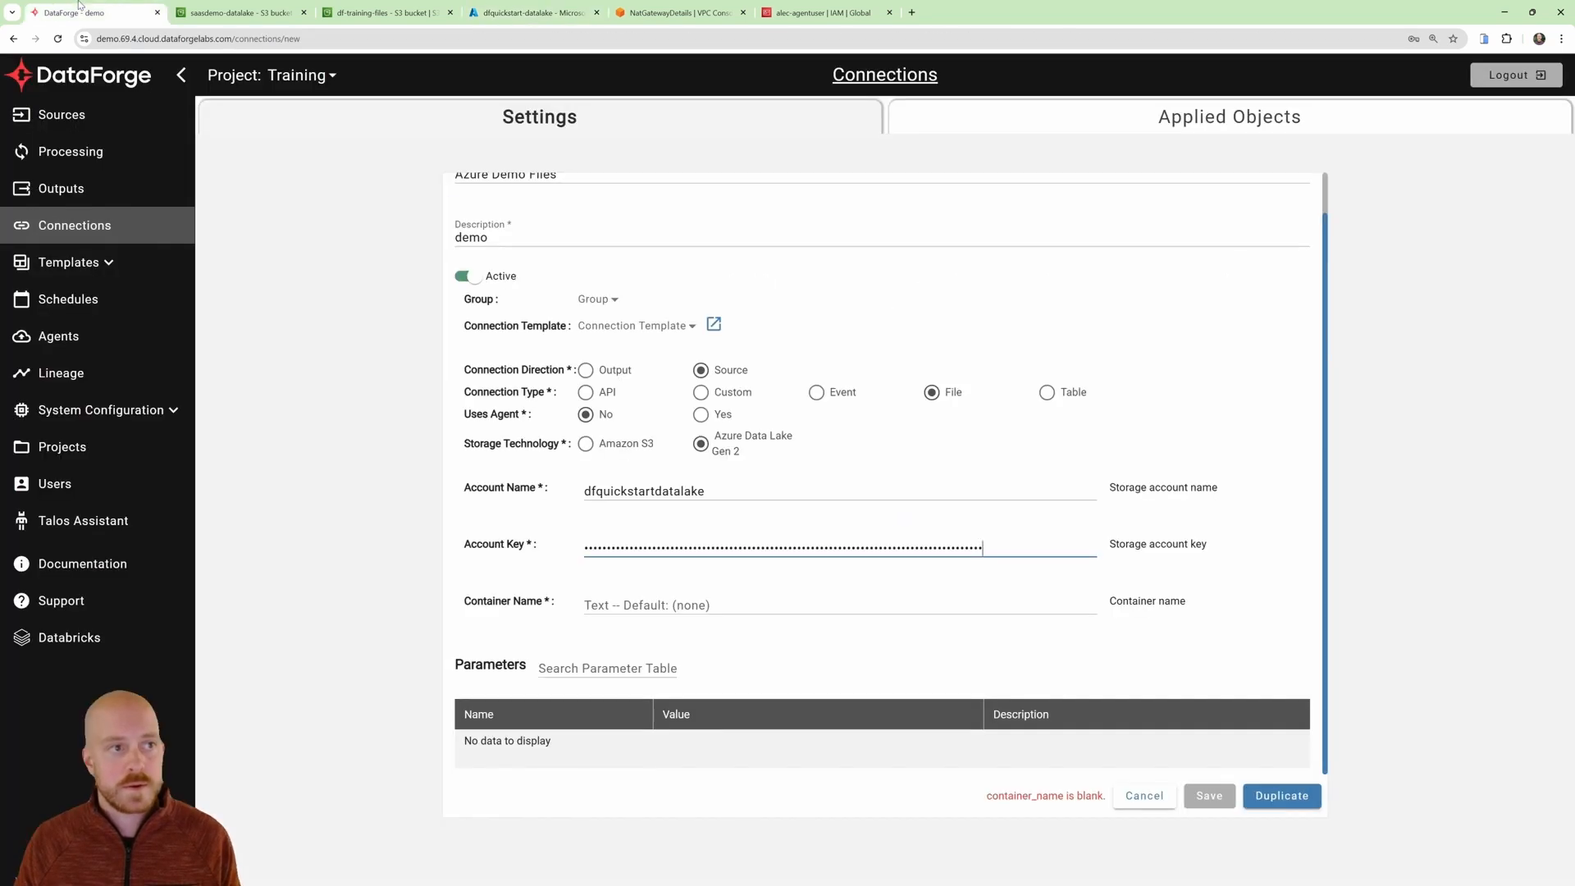
{"action": "left_click", "coordinate": [646, 607]}
{"action": "key", "text": "ctrl+v"}
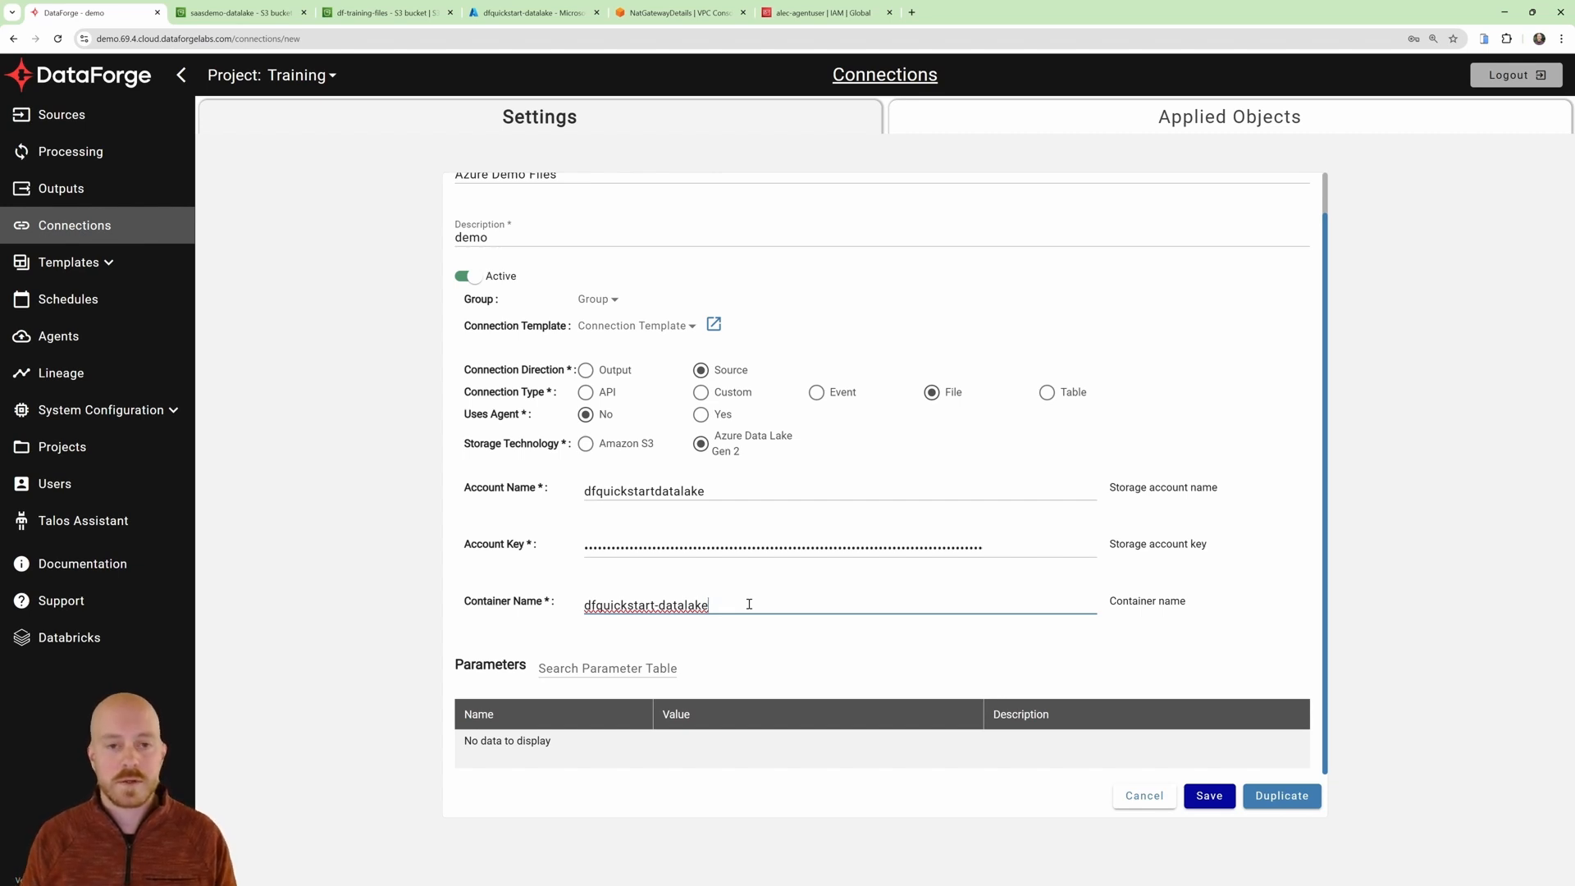
{"action": "left_click", "coordinate": [791, 662]}
{"action": "scroll", "coordinate": [812, 648], "scroll_direction": "up", "scroll_amount": 1}
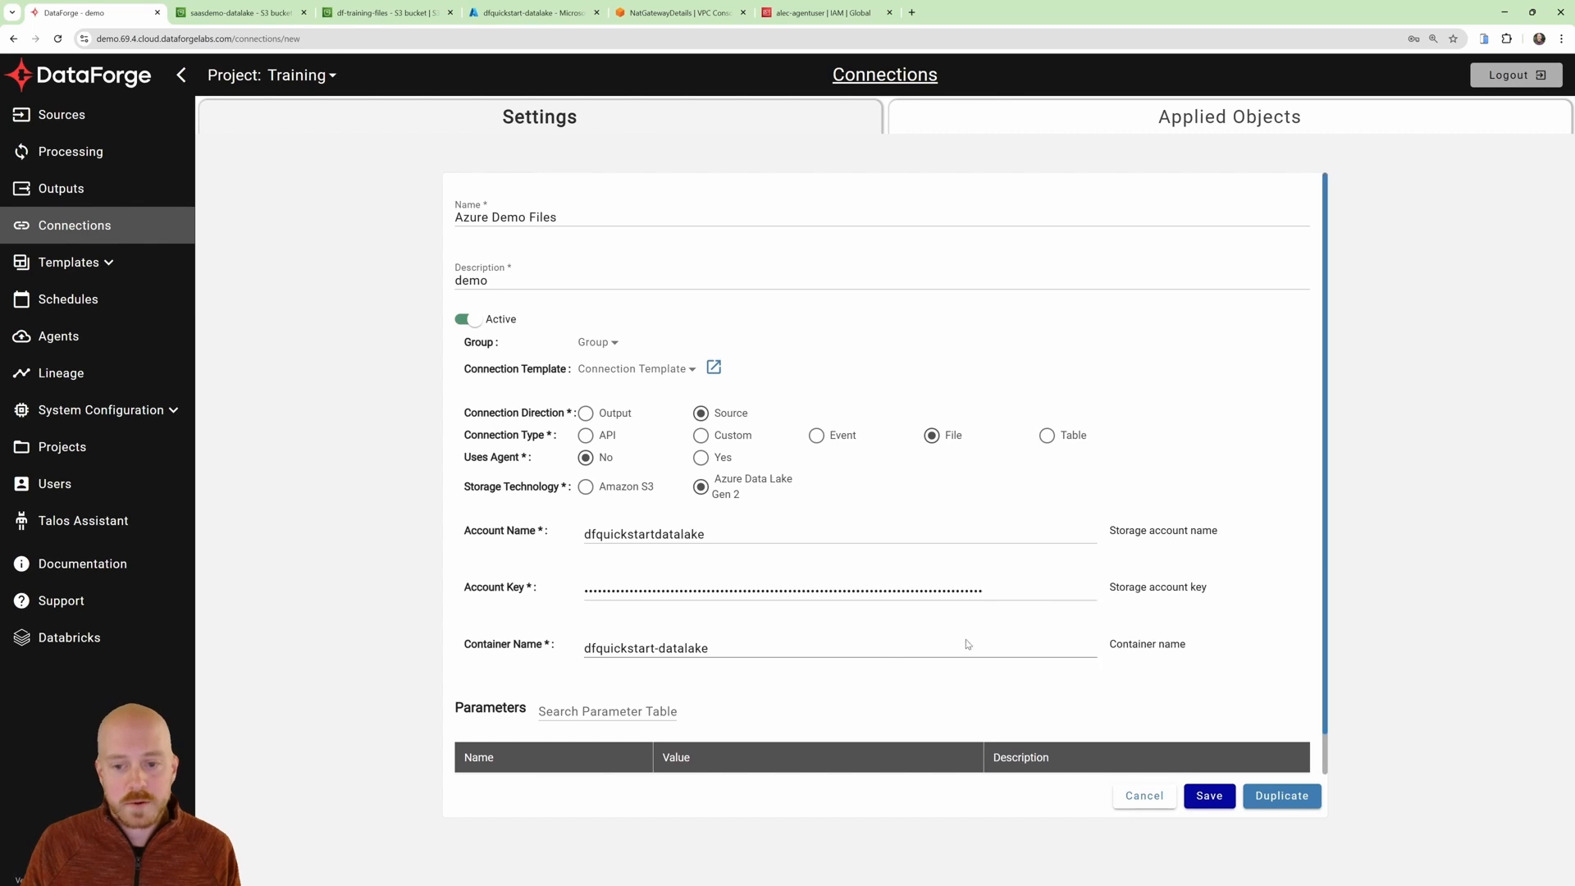
{"action": "left_click", "coordinate": [1219, 795]}
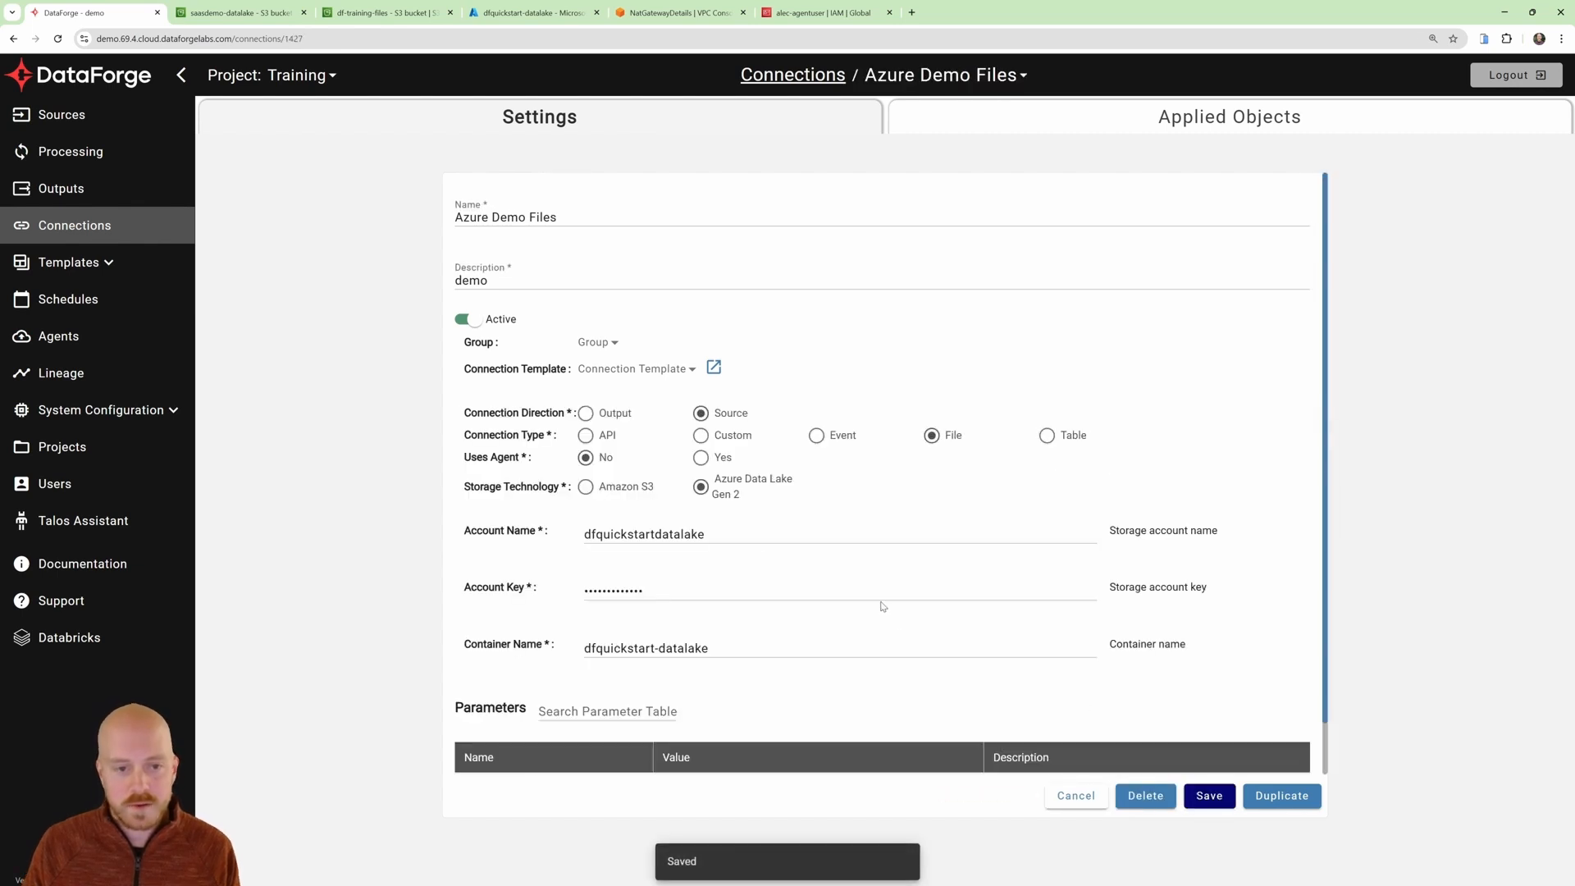
Open the Customer Files source's settings, change its initiation type to Scheduled and save the source.
{"action": "left_click", "coordinate": [98, 116]}
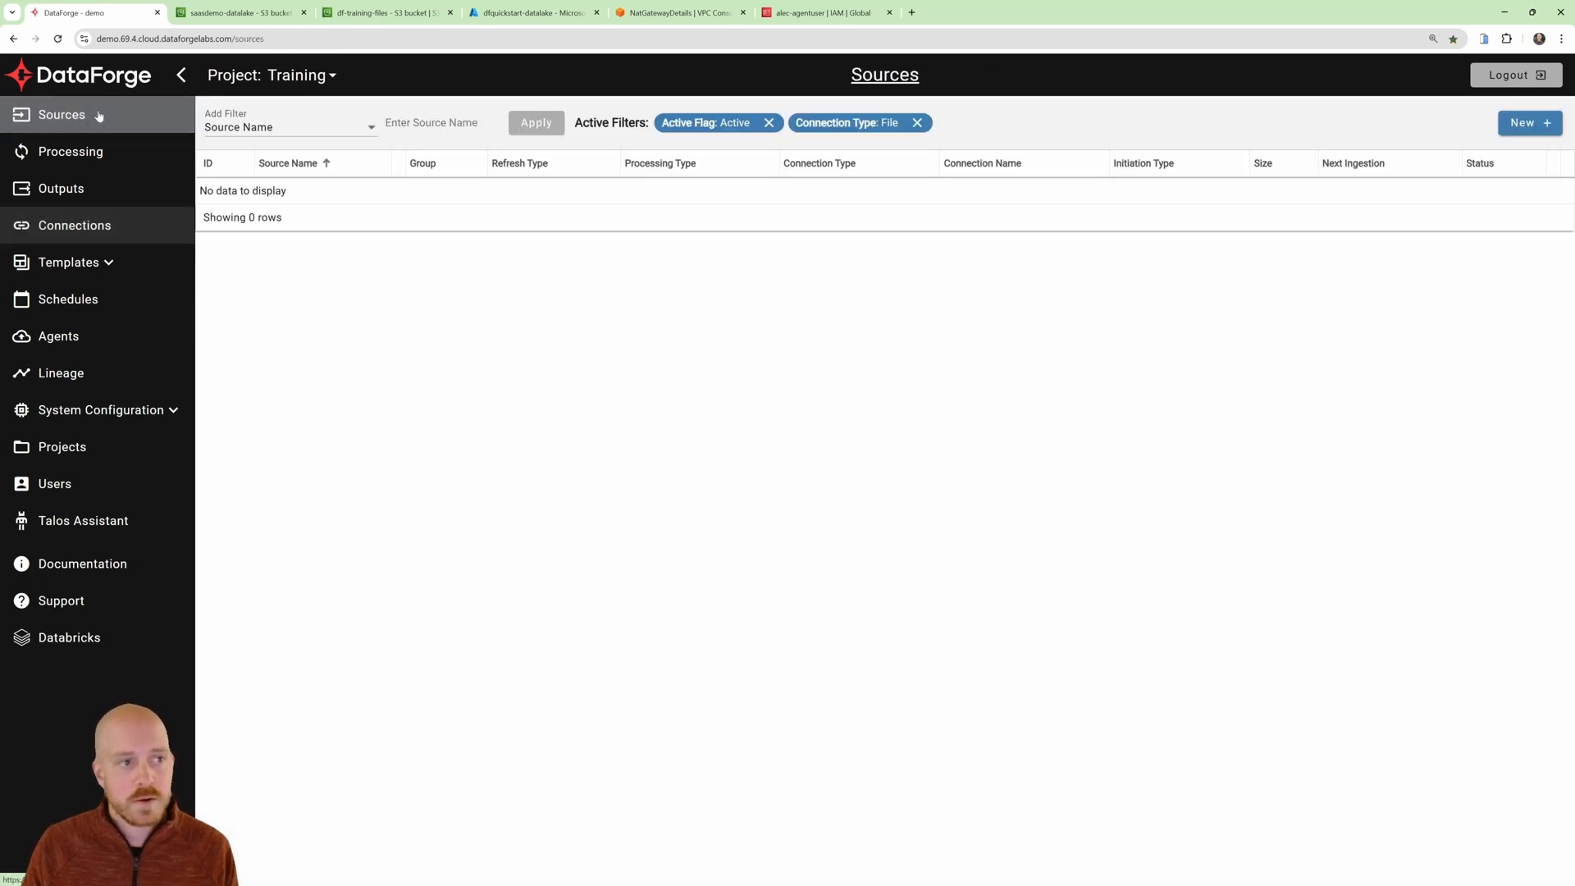
{"action": "left_click", "coordinate": [1526, 122]}
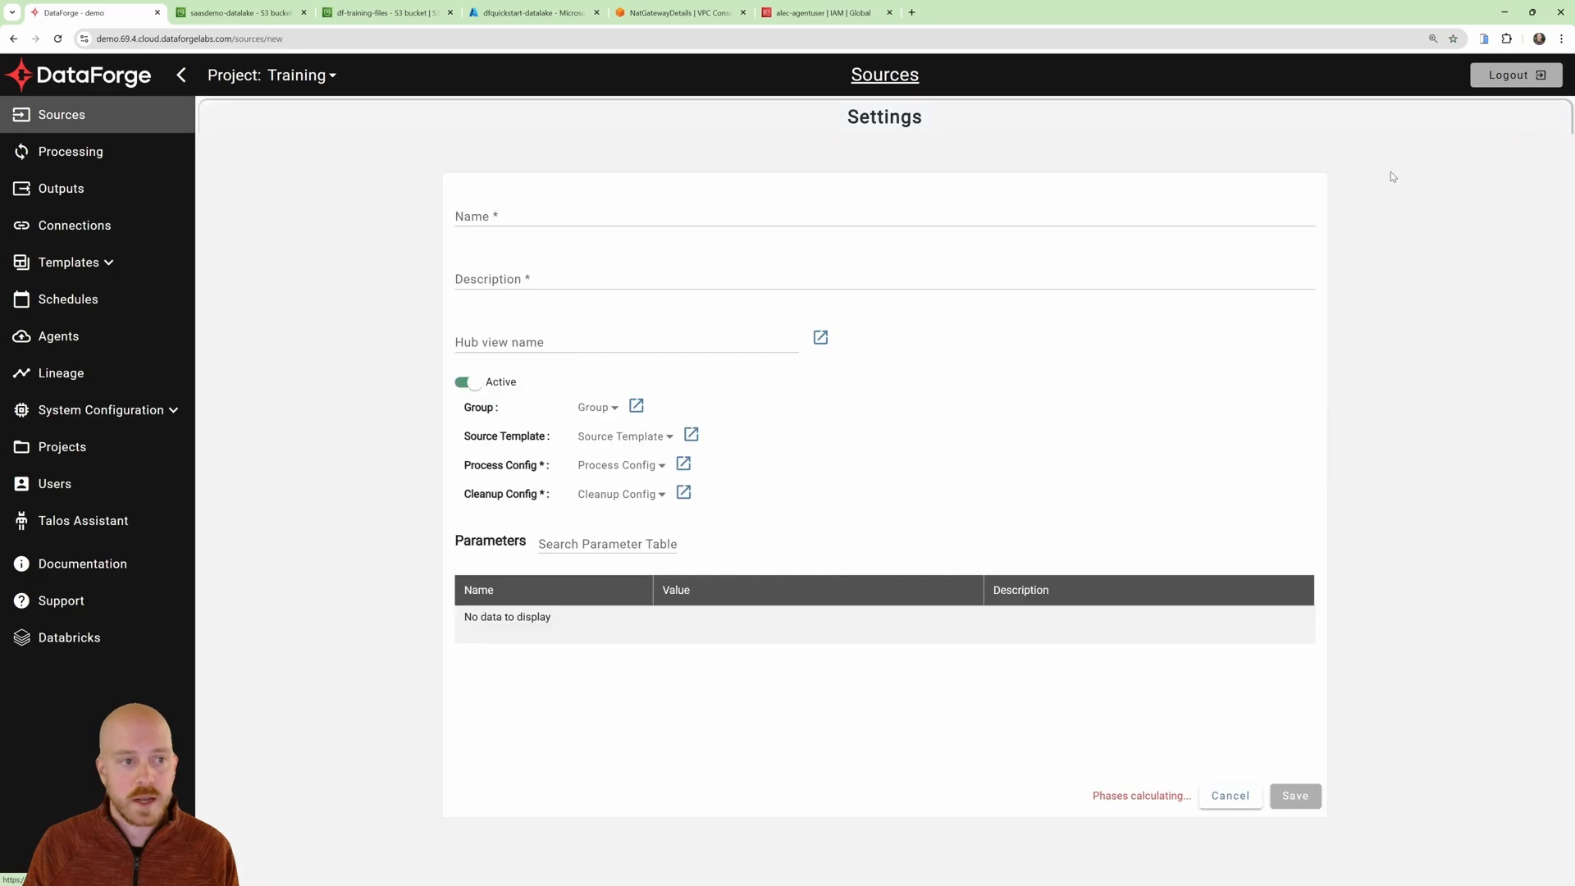
{"action": "left_click", "coordinate": [1231, 795]}
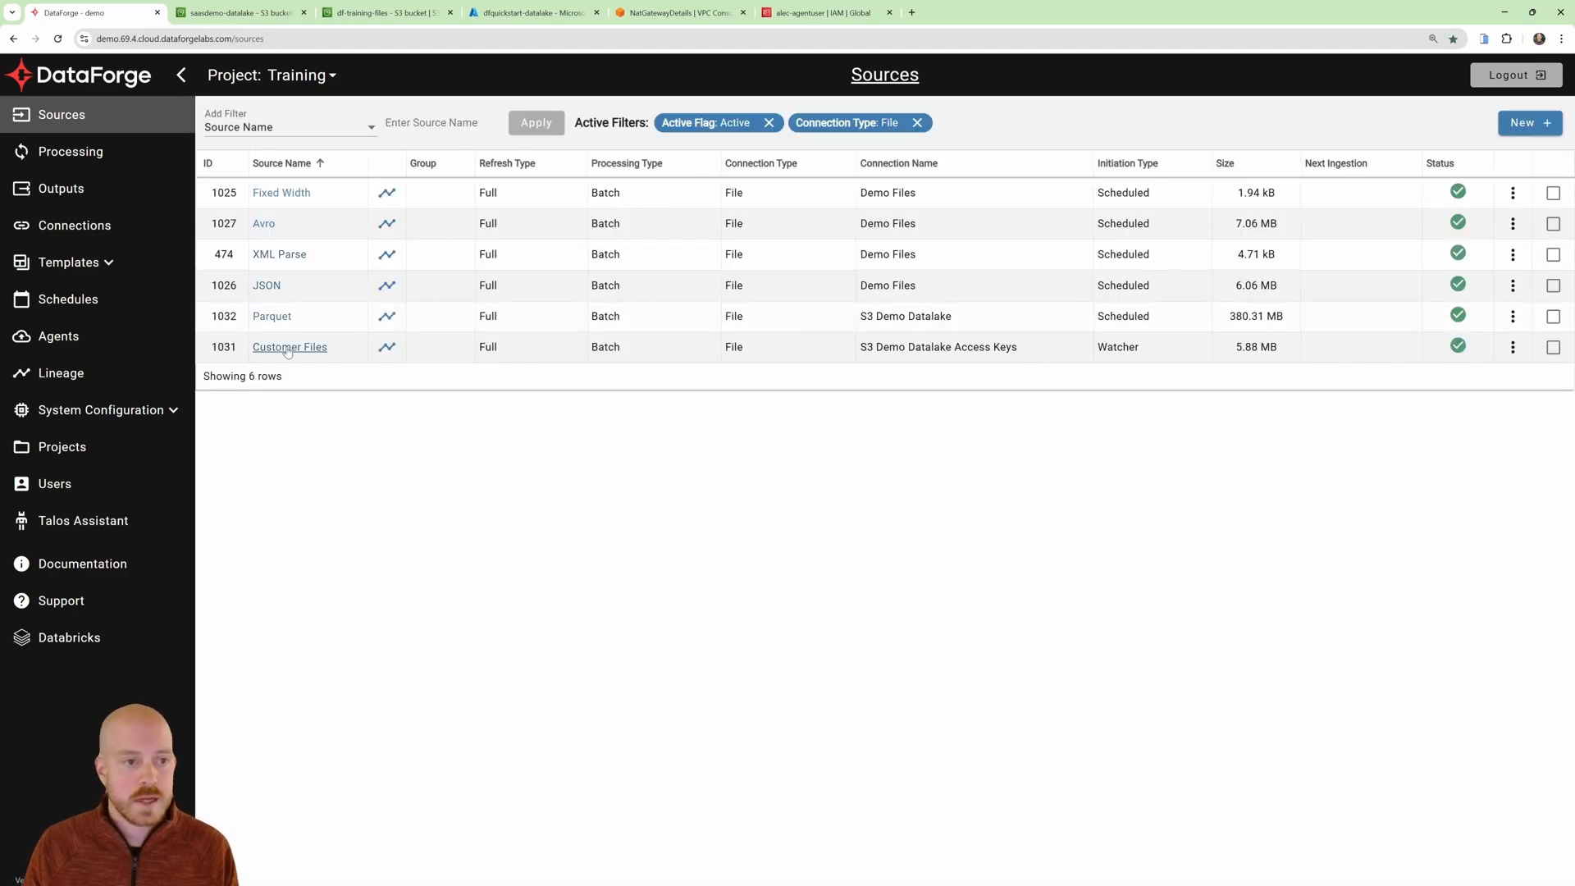
{"action": "left_click", "coordinate": [287, 348]}
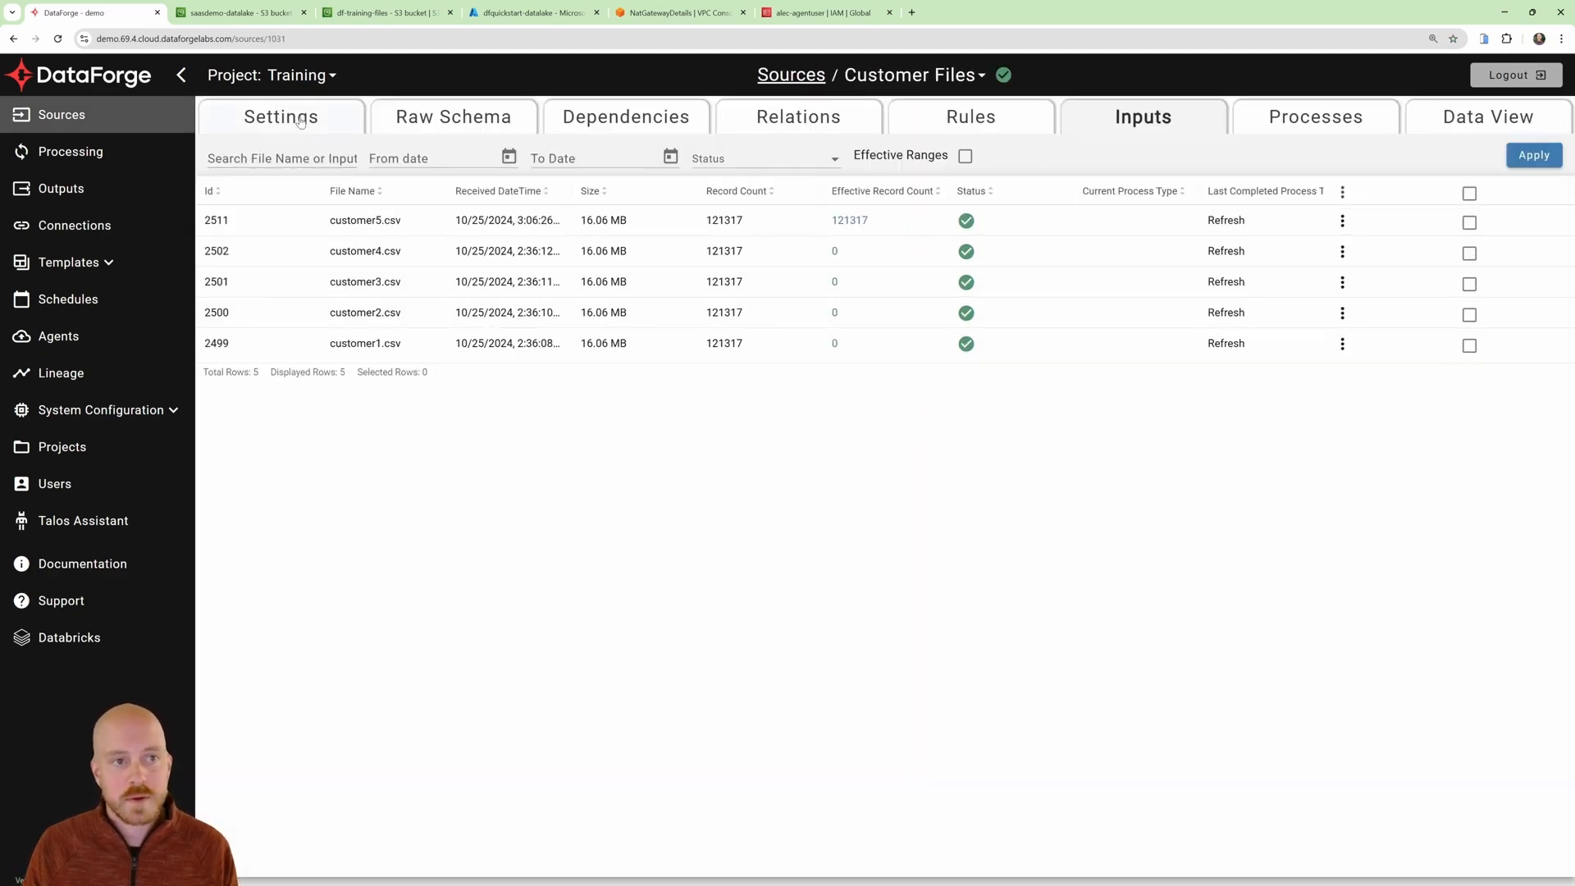
{"action": "left_click", "coordinate": [300, 119]}
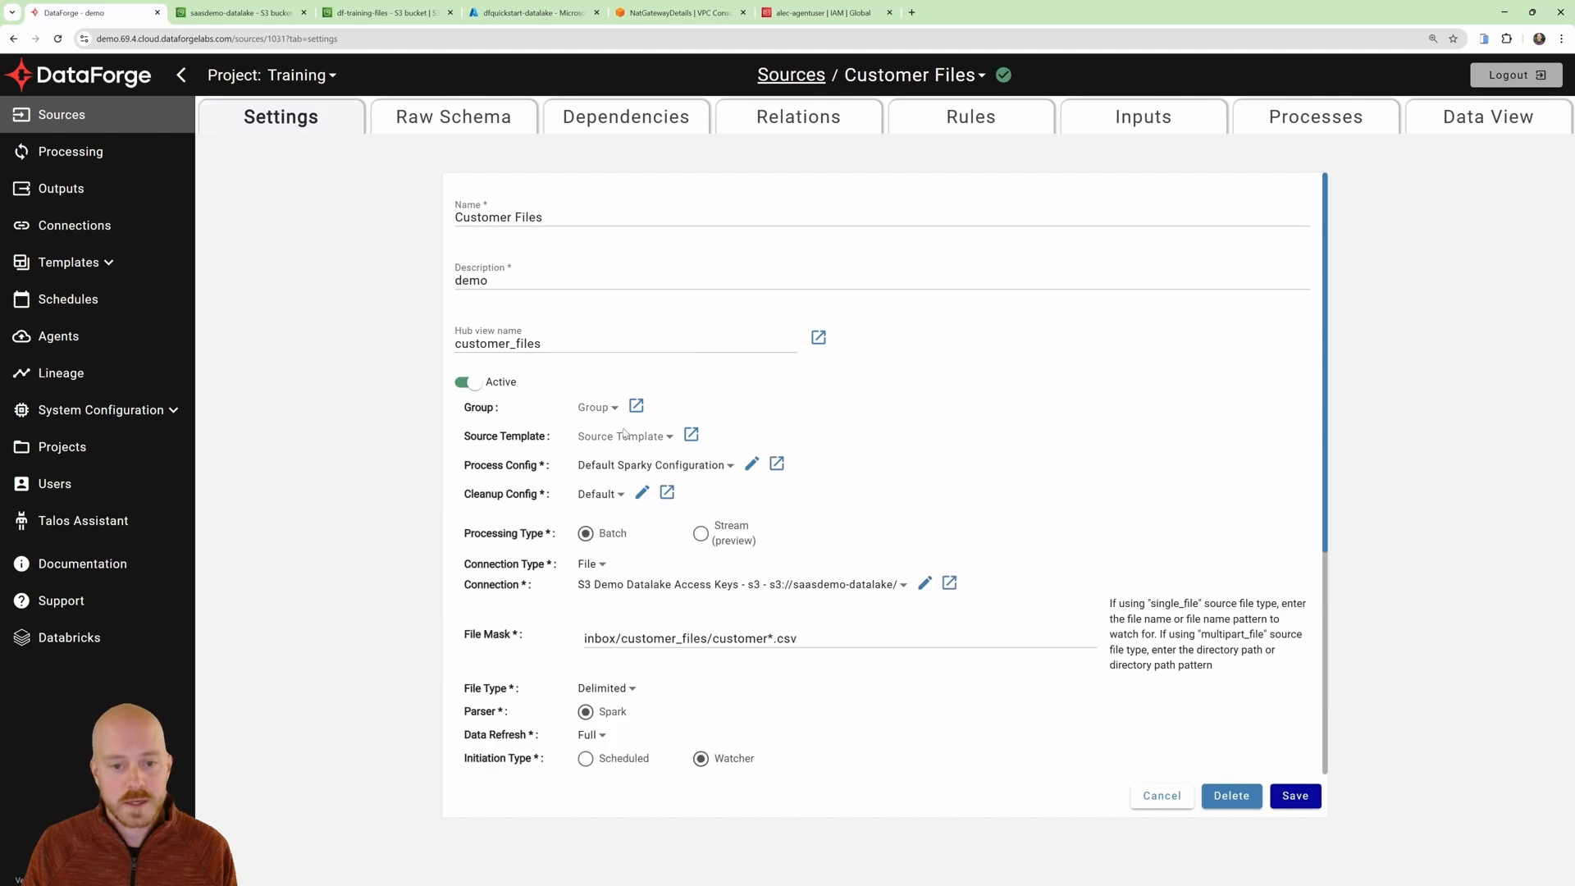
{"action": "scroll", "coordinate": [782, 519], "scroll_direction": "down", "scroll_amount": 1}
{"action": "scroll", "coordinate": [782, 518], "scroll_direction": "down", "scroll_amount": 1}
{"action": "left_click", "coordinate": [622, 576]}
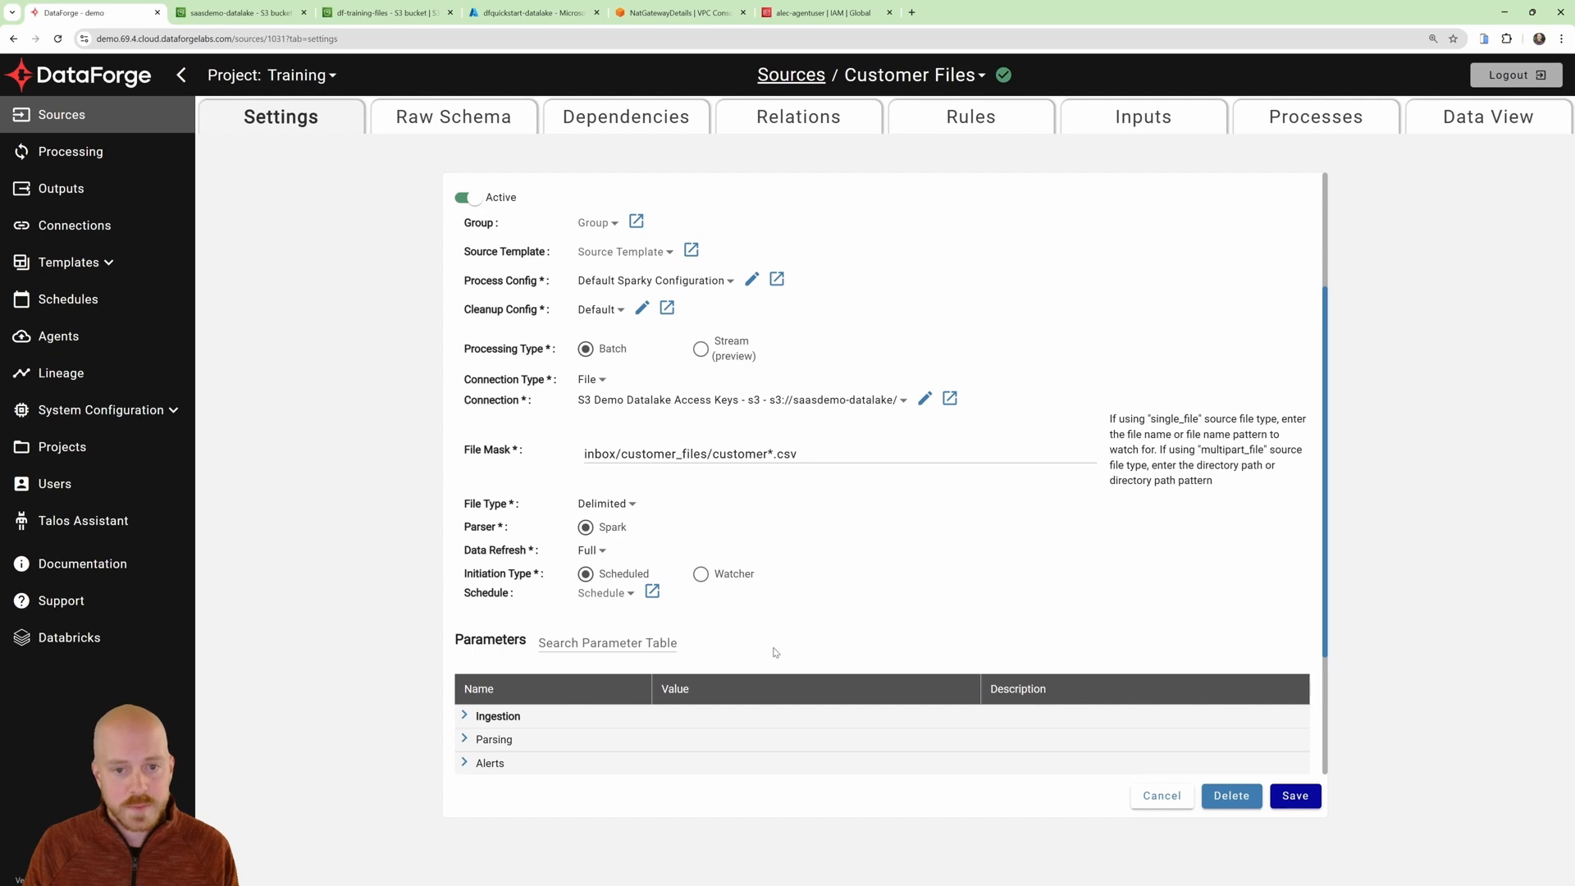
{"action": "left_click", "coordinate": [1293, 794]}
{"action": "left_click", "coordinate": [317, 119]}
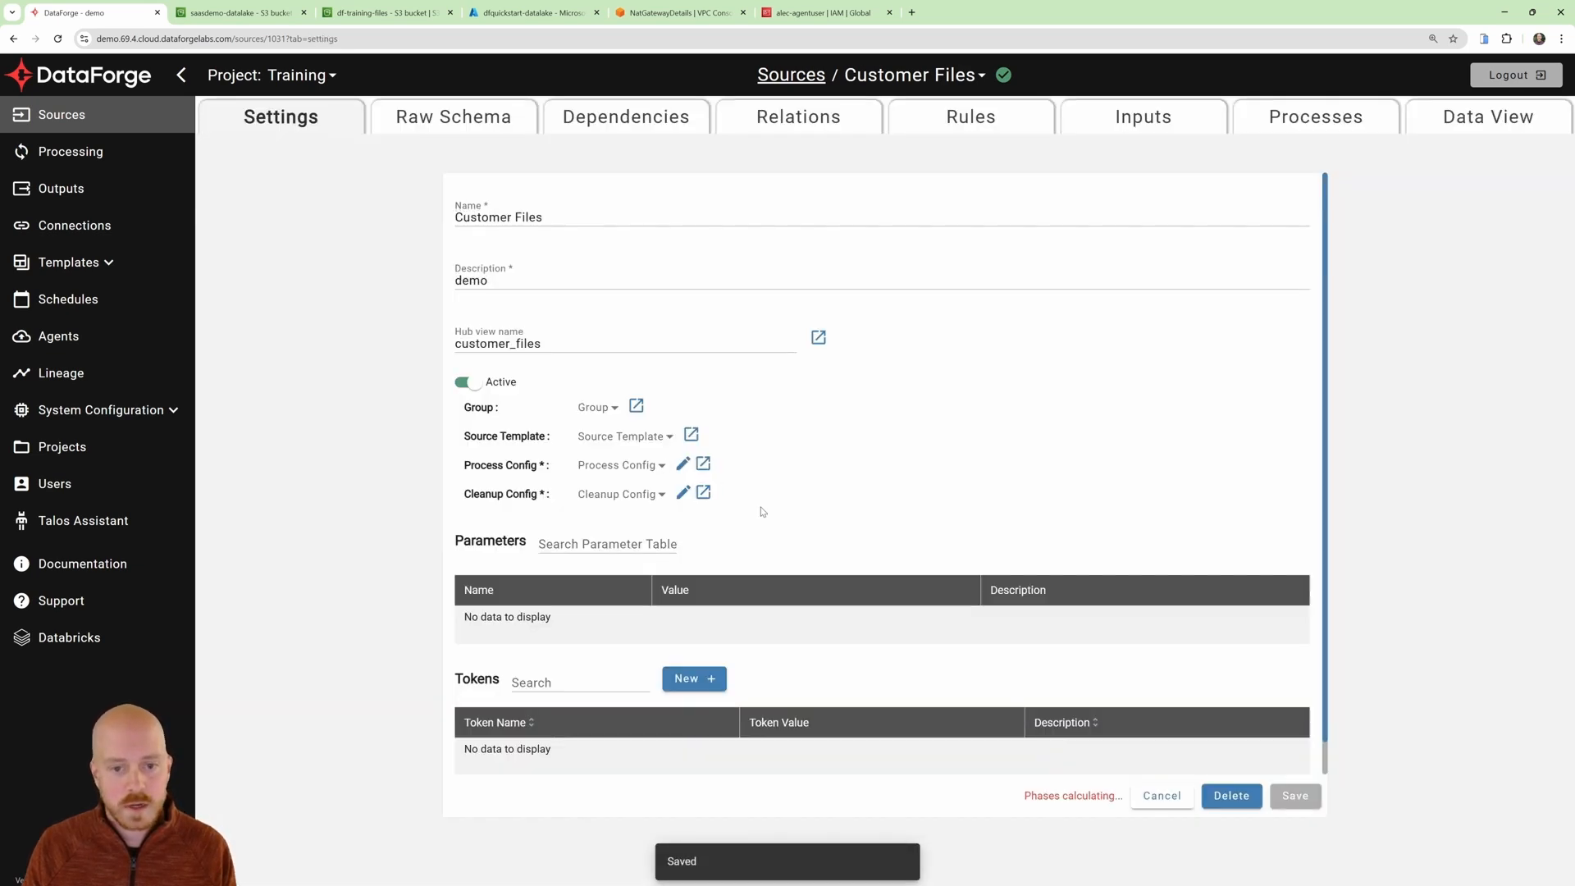
Switch the Customer Files source's connection to Azure Demo Files.
{"action": "left_click", "coordinate": [752, 585]}
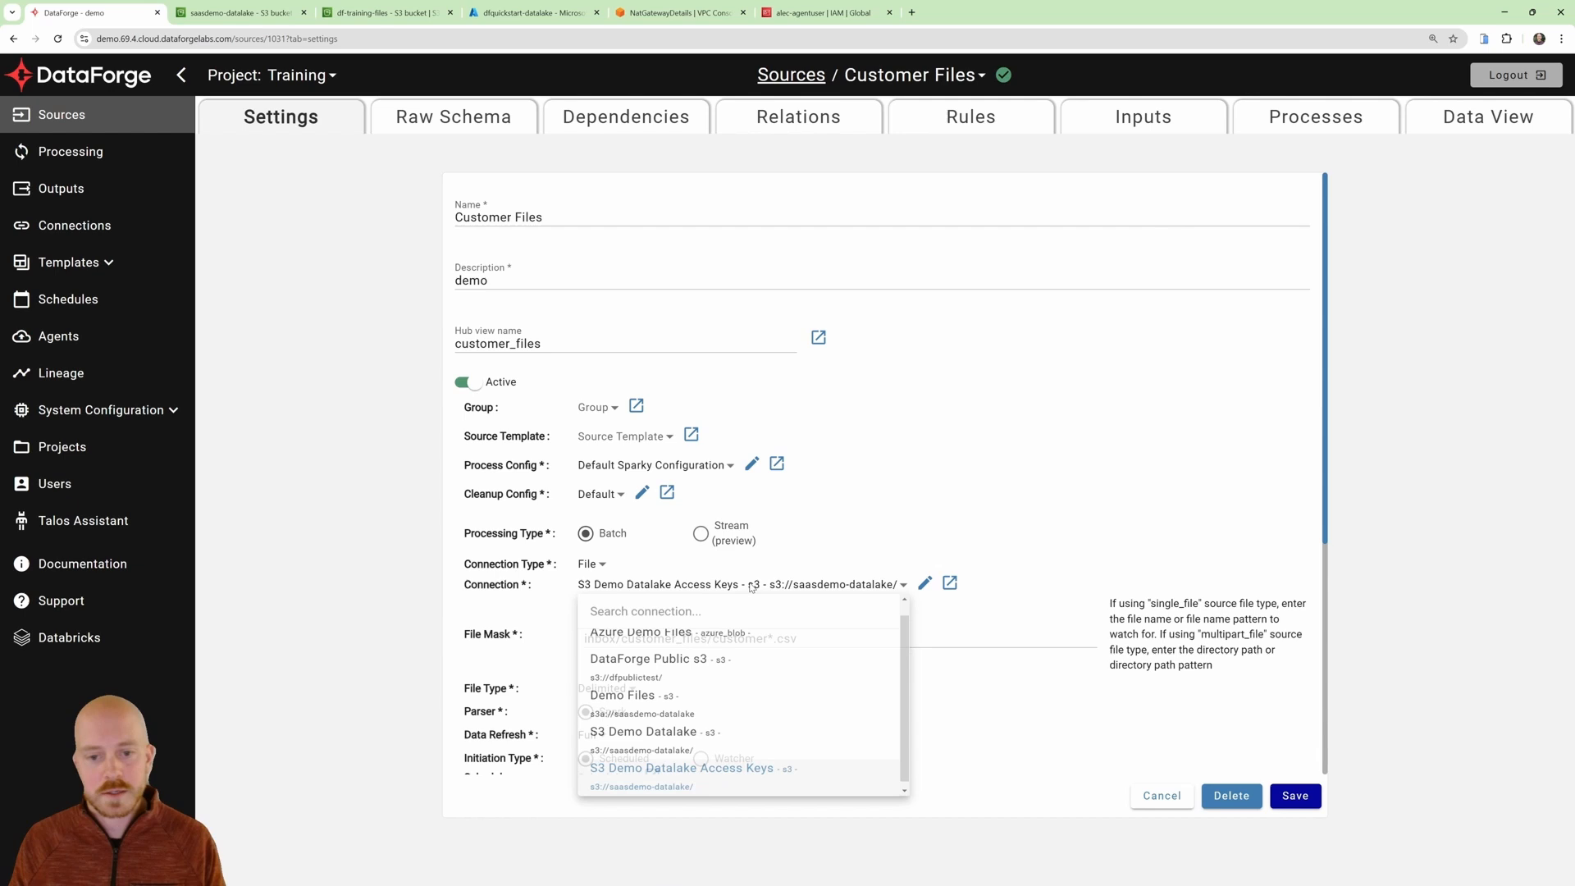
{"action": "scroll", "coordinate": [743, 648], "scroll_direction": "up", "scroll_amount": 1}
{"action": "left_click", "coordinate": [745, 636]}
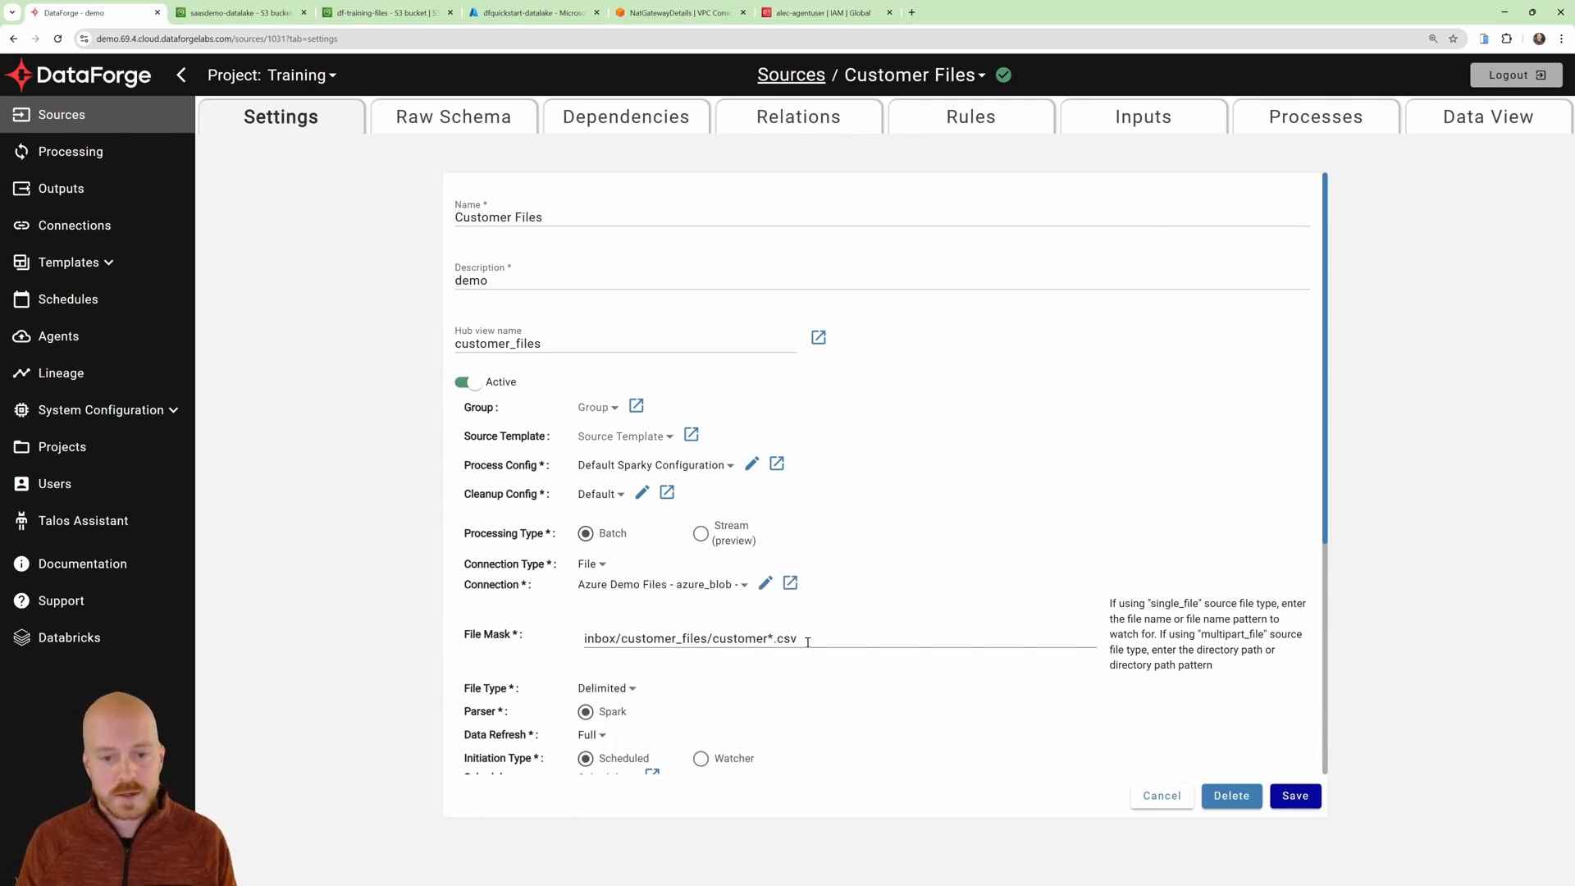
Check the CSV file name in the Azure container, and set the source's file mask in DataForge to customer6.csv.
{"action": "left_click", "coordinate": [530, 12]}
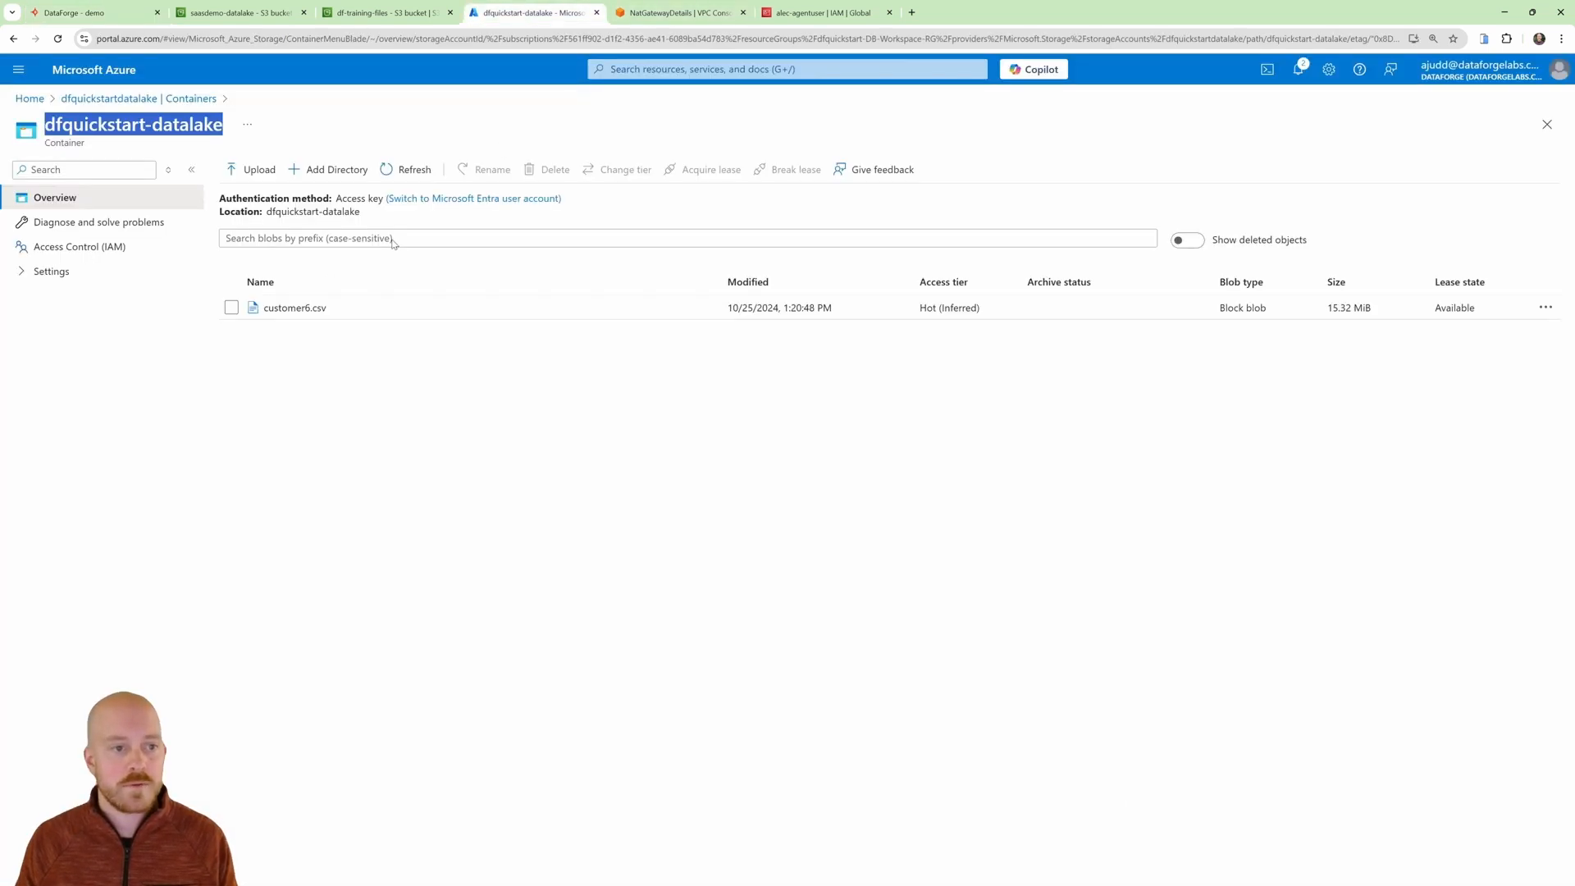
{"action": "left_click", "coordinate": [77, 12]}
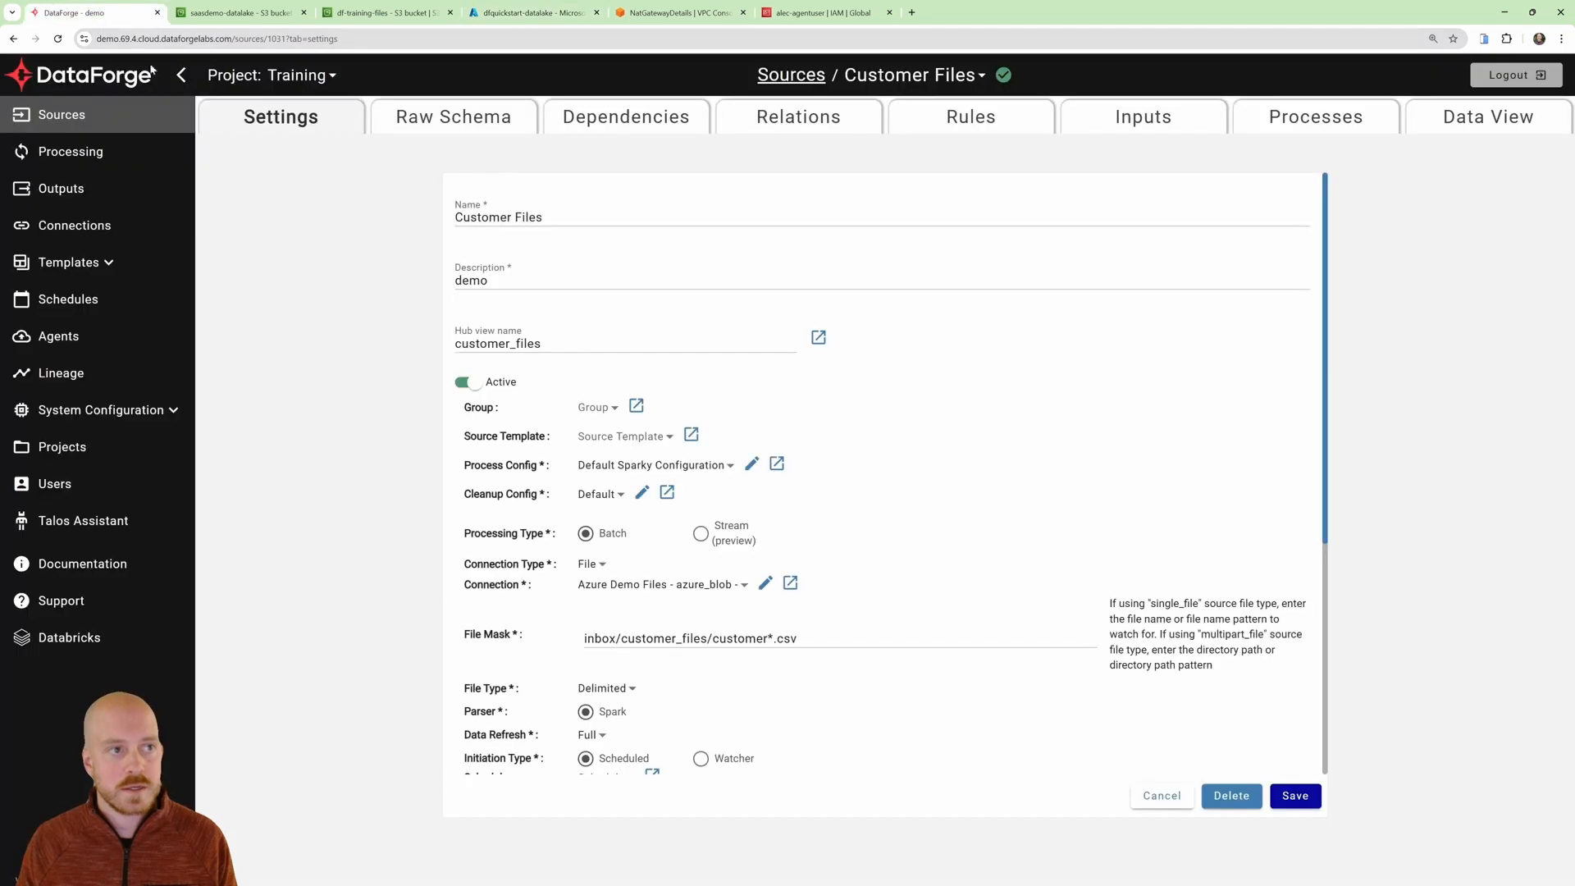
{"action": "left_click_drag", "start_coordinate": [715, 638], "coordinate": [572, 638]}
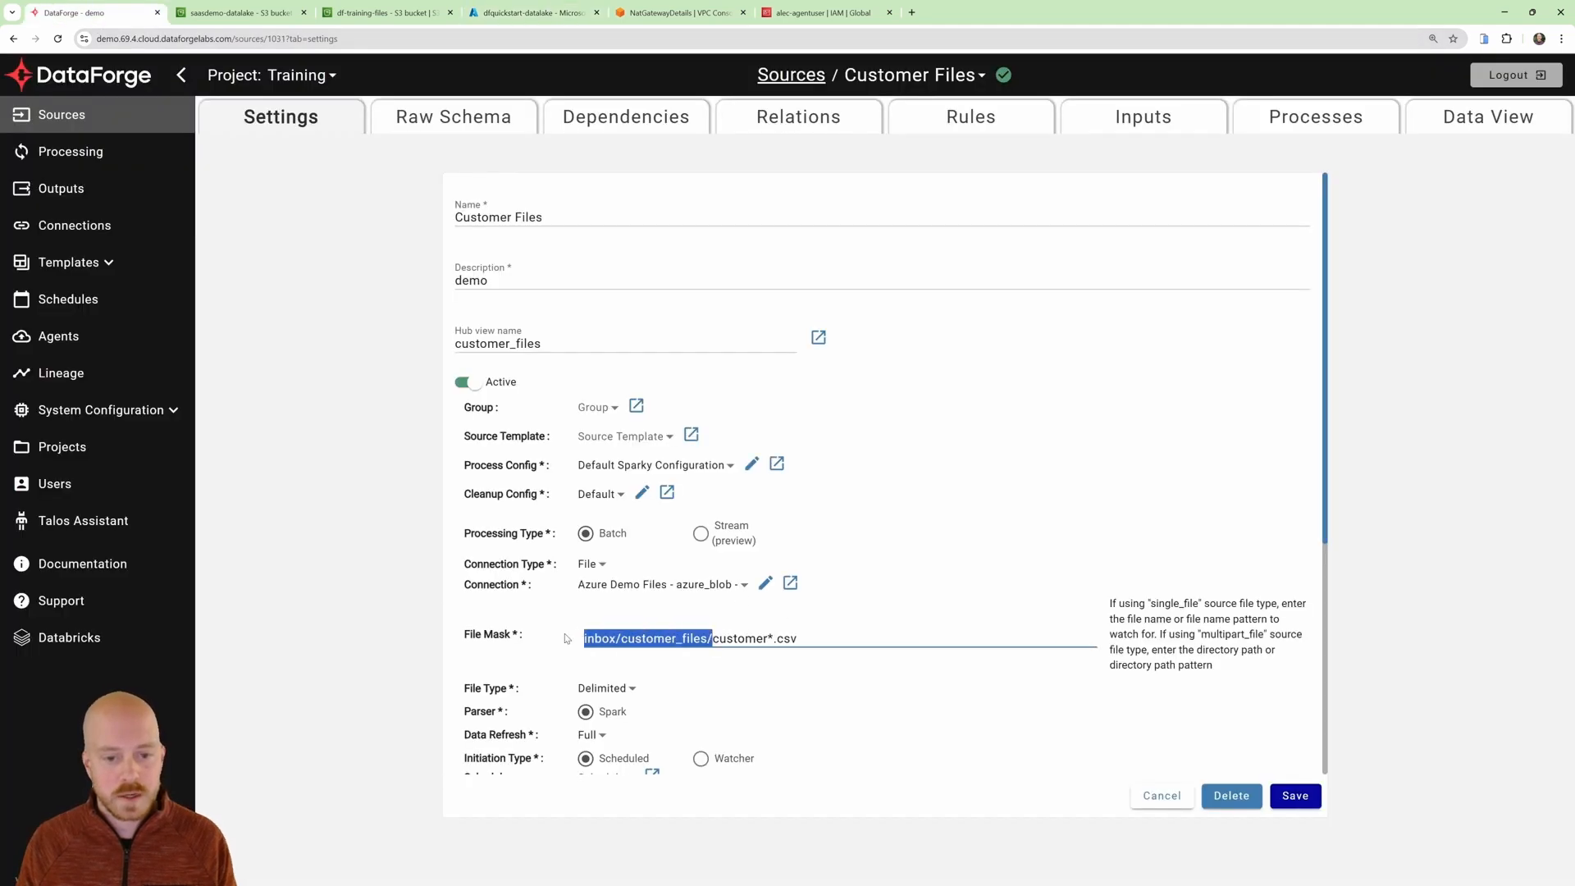
{"action": "key", "text": "BackSpace"}
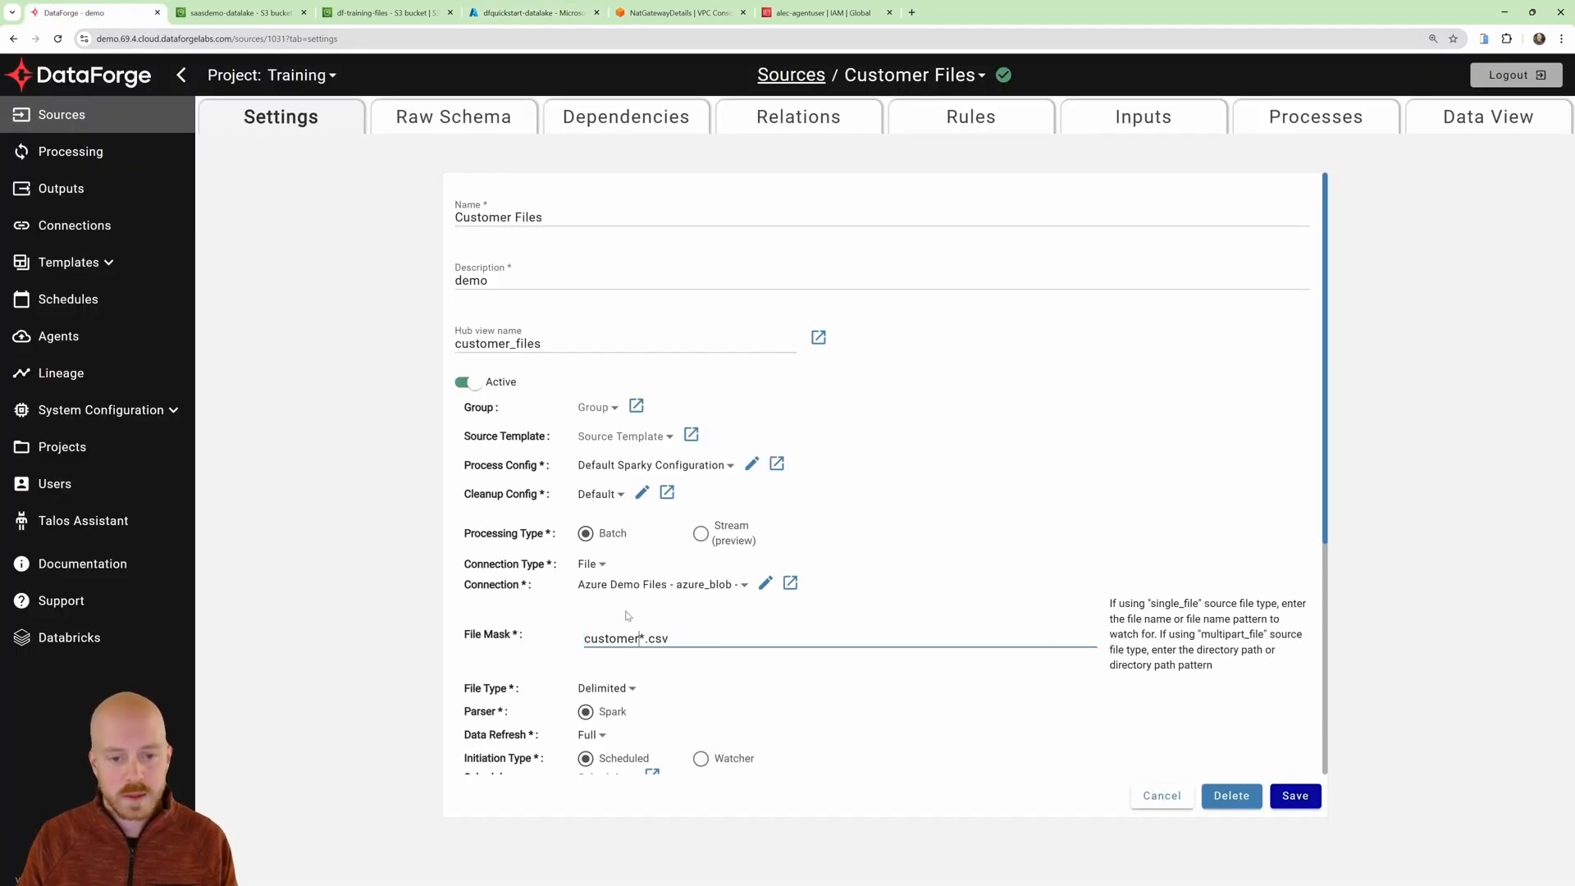
{"action": "key", "text": "BackSpace"}
{"action": "type", "text": "6"}
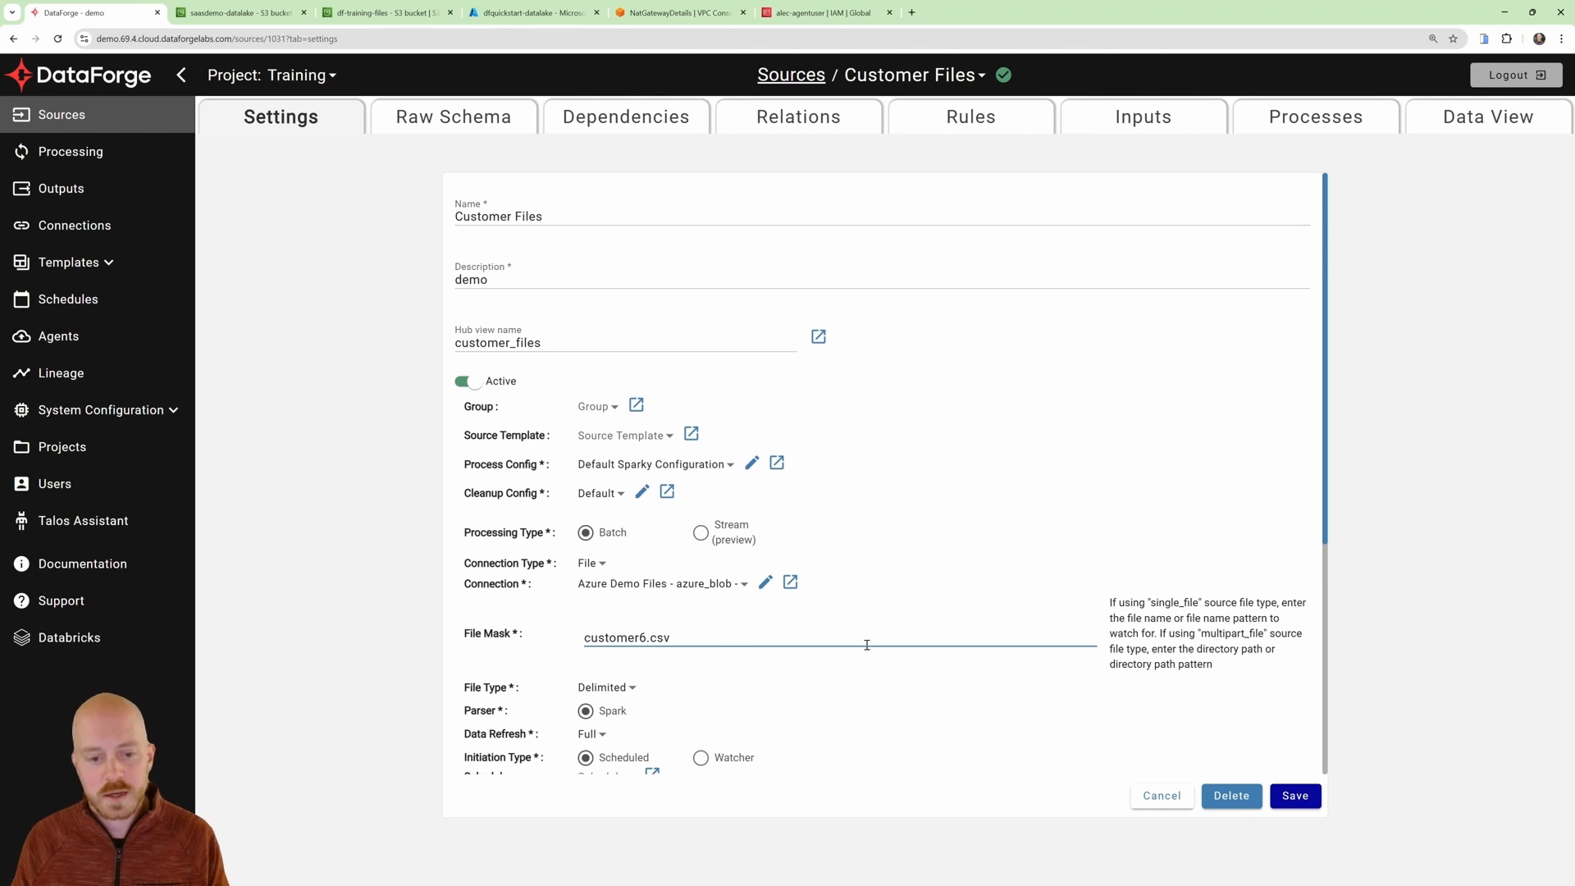
Save the Customer Files source and start a manual pull of its data.
{"action": "scroll", "coordinate": [878, 632], "scroll_direction": "down", "scroll_amount": 1}
{"action": "left_click", "coordinate": [1295, 795]}
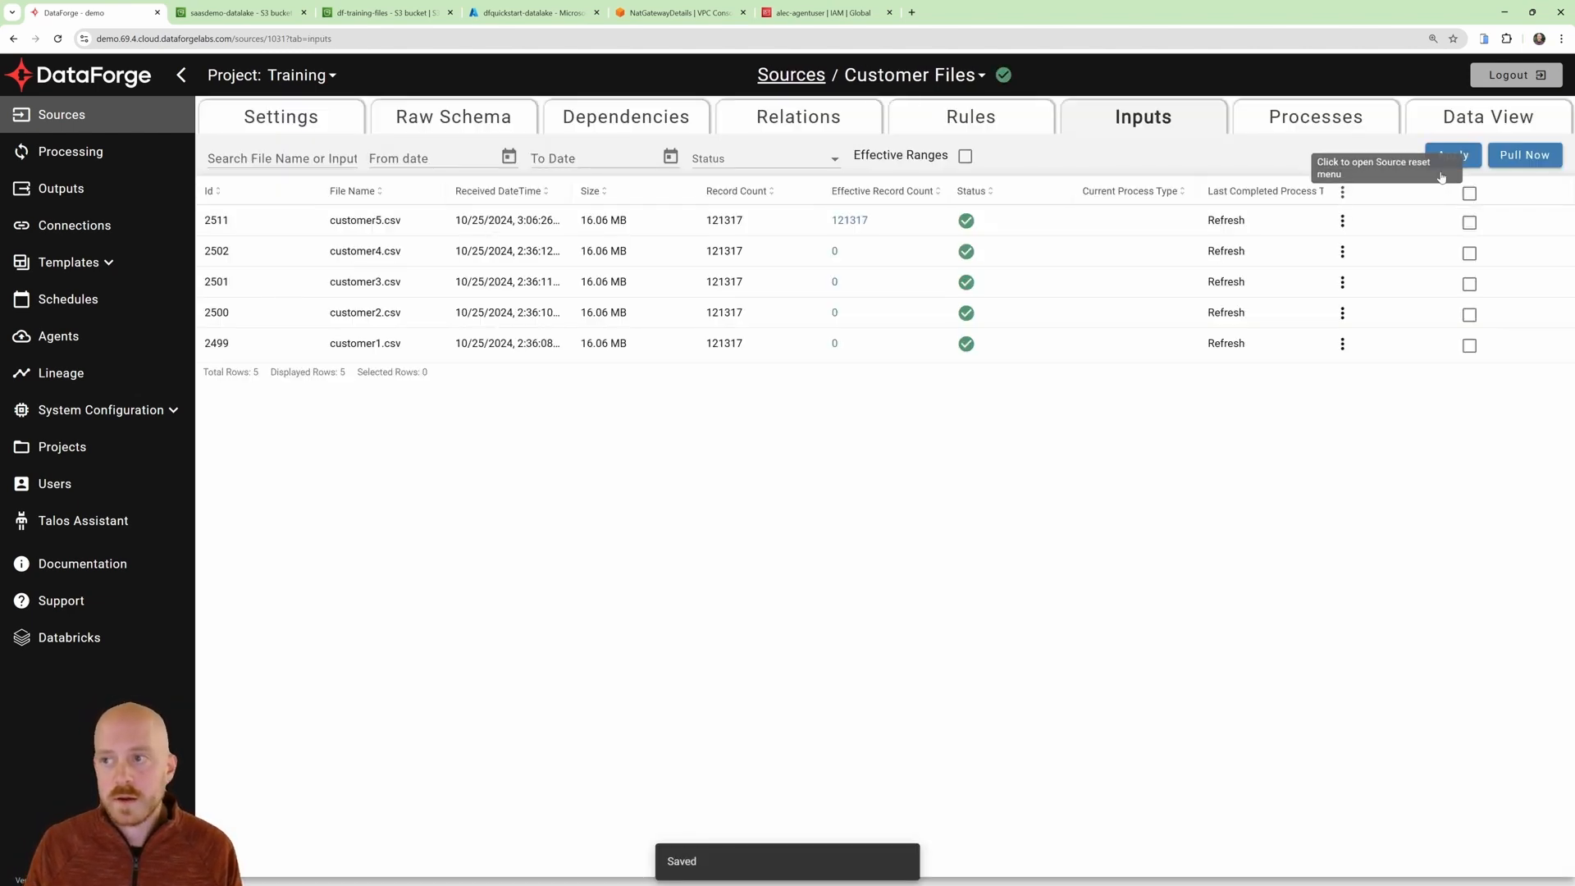
{"action": "left_click", "coordinate": [1524, 155]}
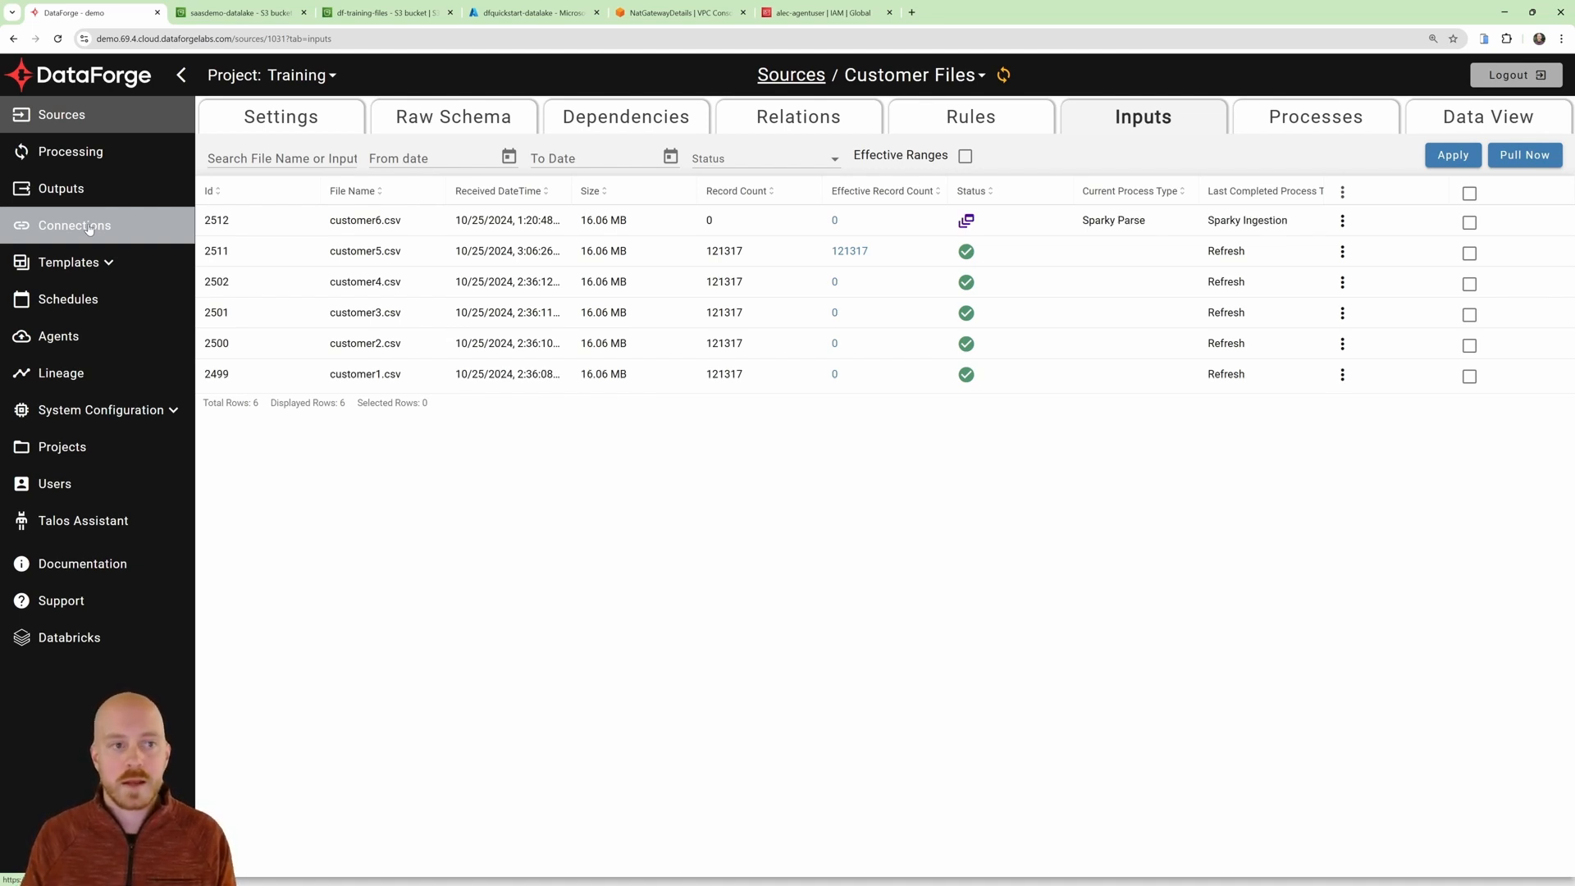
View the dfquickstartdatalake containers in the Azure portal and the saasdemo-NatGateway details in the AWS console, and return to DataForge.
{"action": "left_click", "coordinate": [532, 12]}
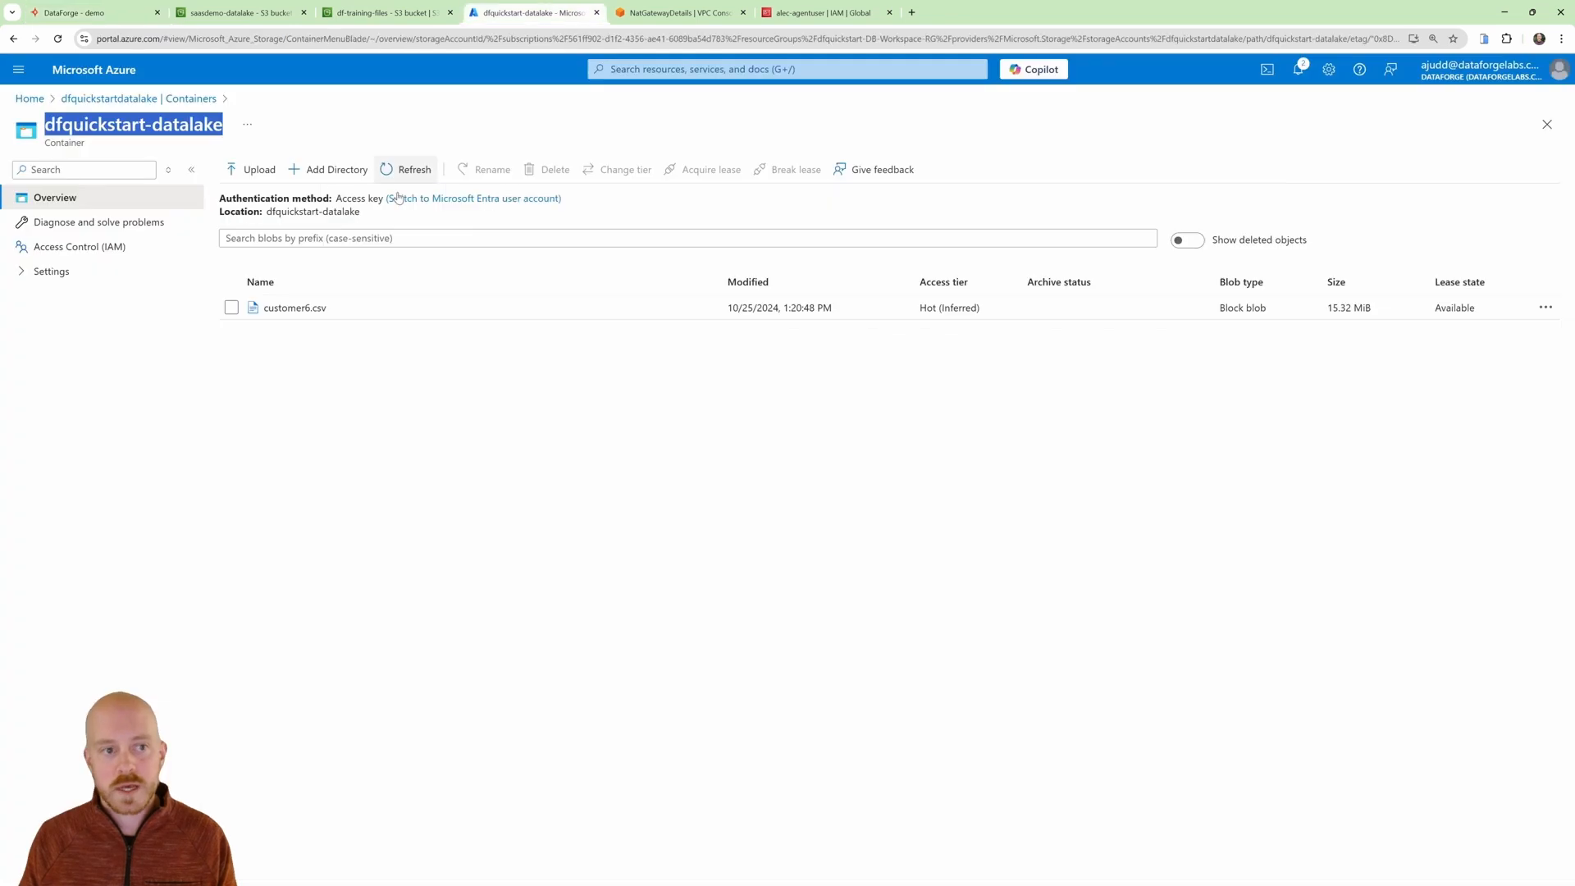
{"action": "left_click", "coordinate": [123, 98]}
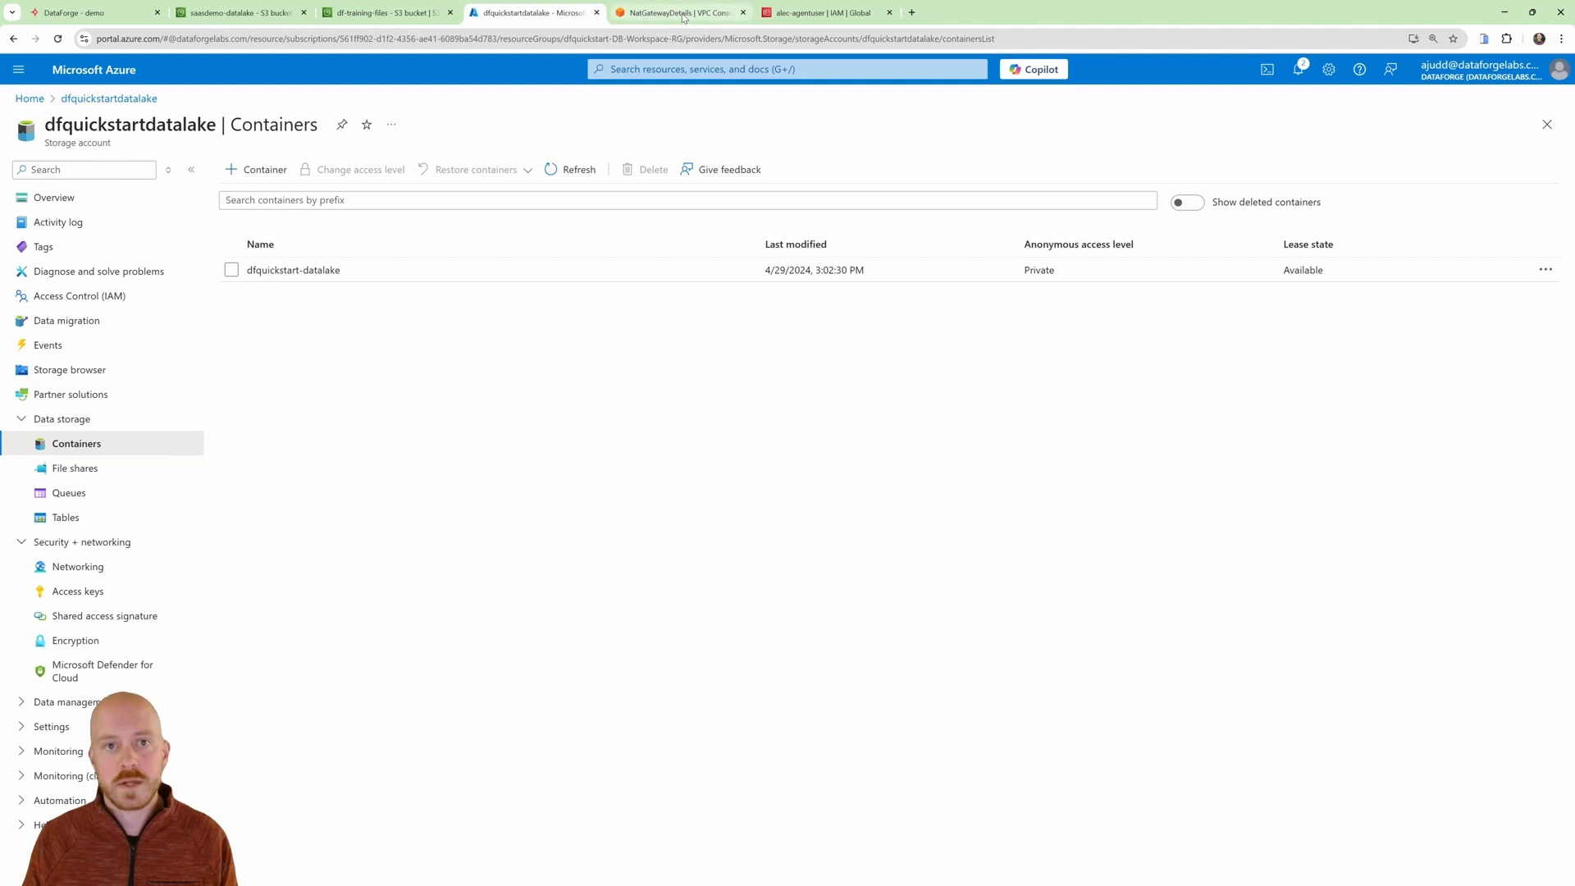
{"action": "mouse_move", "coordinate": [682, 15]}
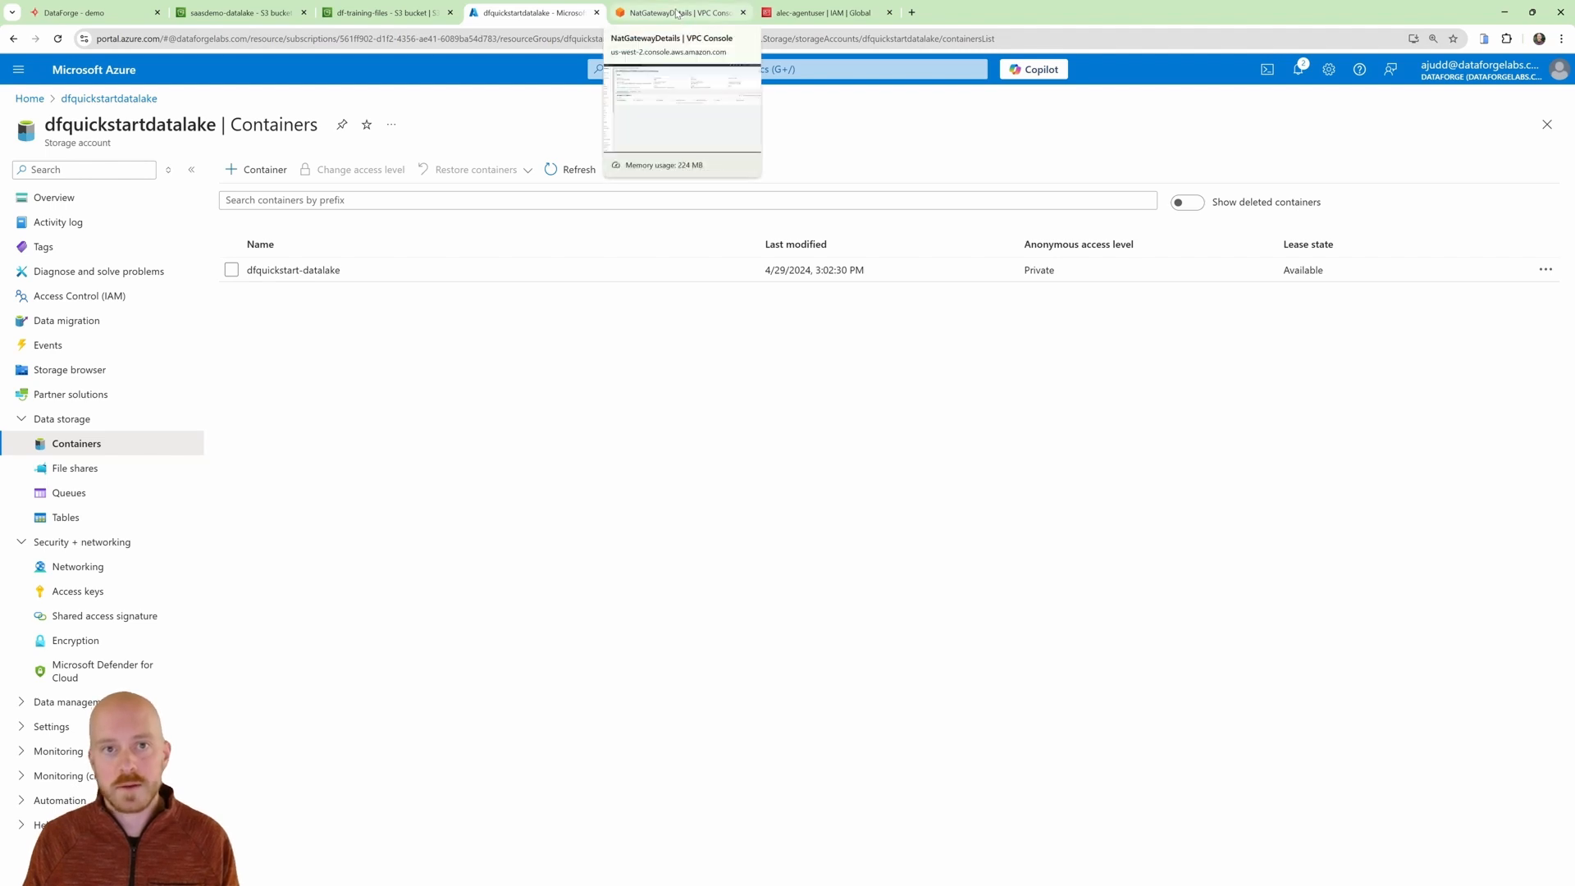
{"action": "left_click", "coordinate": [678, 14]}
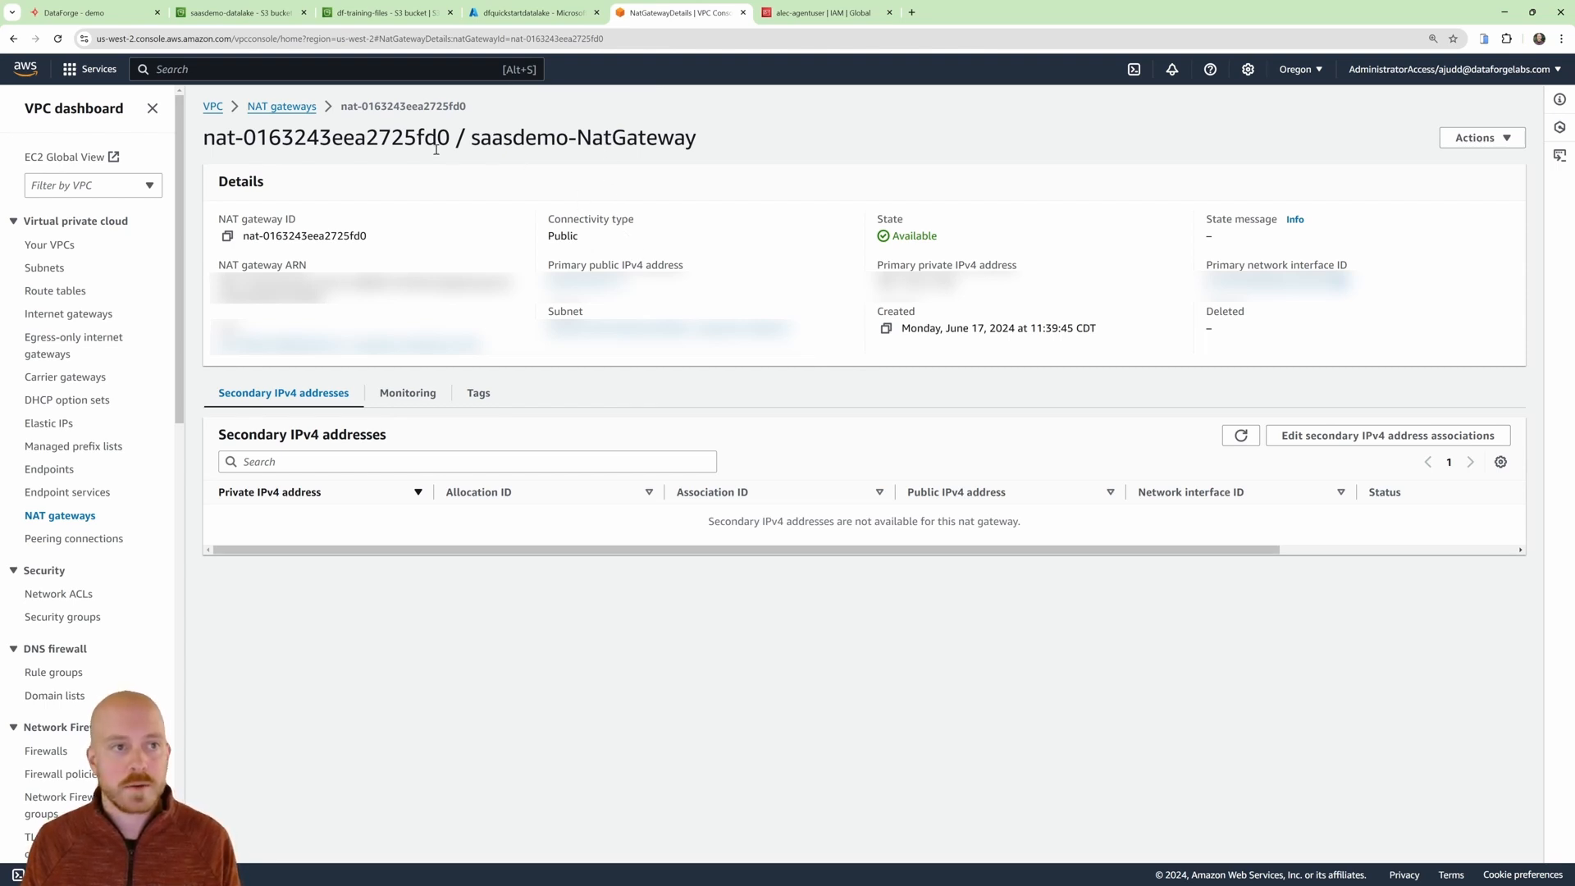
{"action": "left_click", "coordinate": [509, 6]}
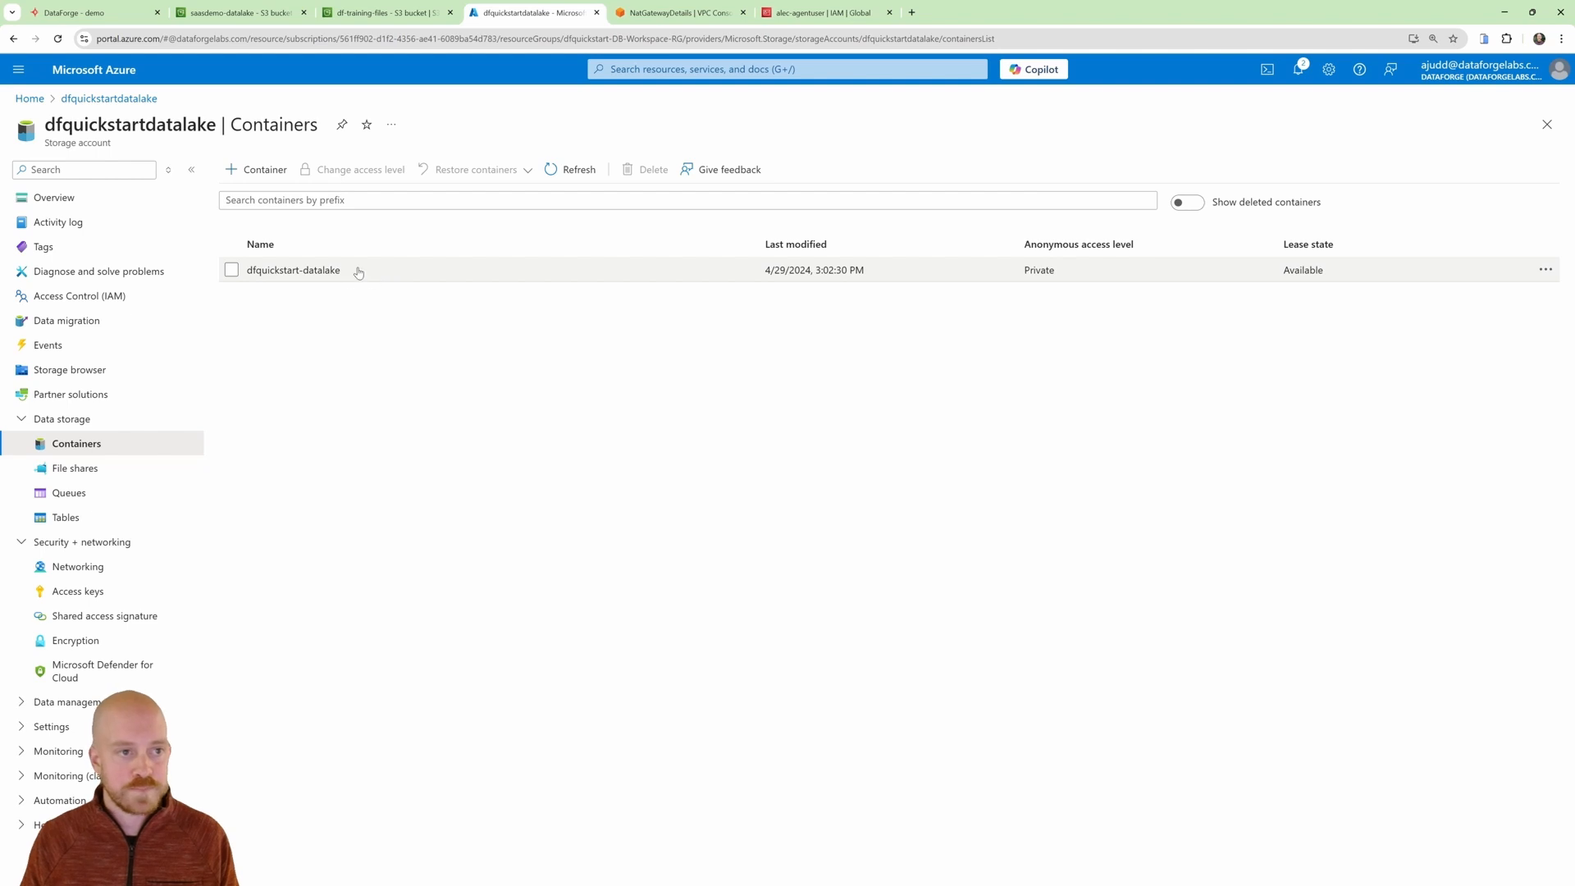
{"action": "left_click", "coordinate": [123, 14]}
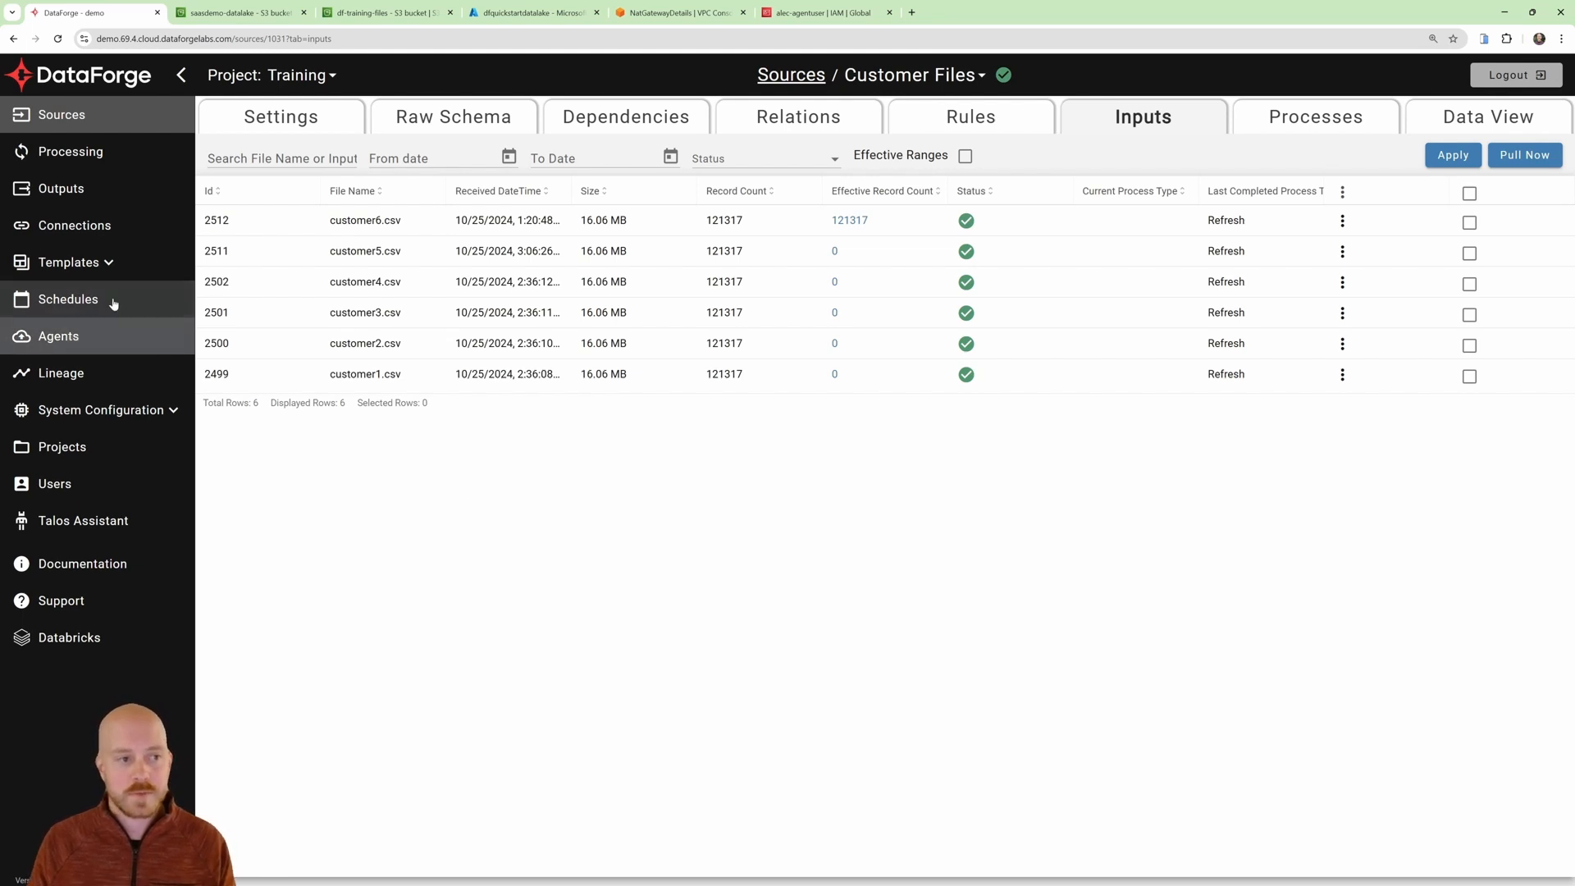
Open the S3 Demo Datalake Access Keys connection and review its storage and credential settings.
{"action": "left_click", "coordinate": [82, 227]}
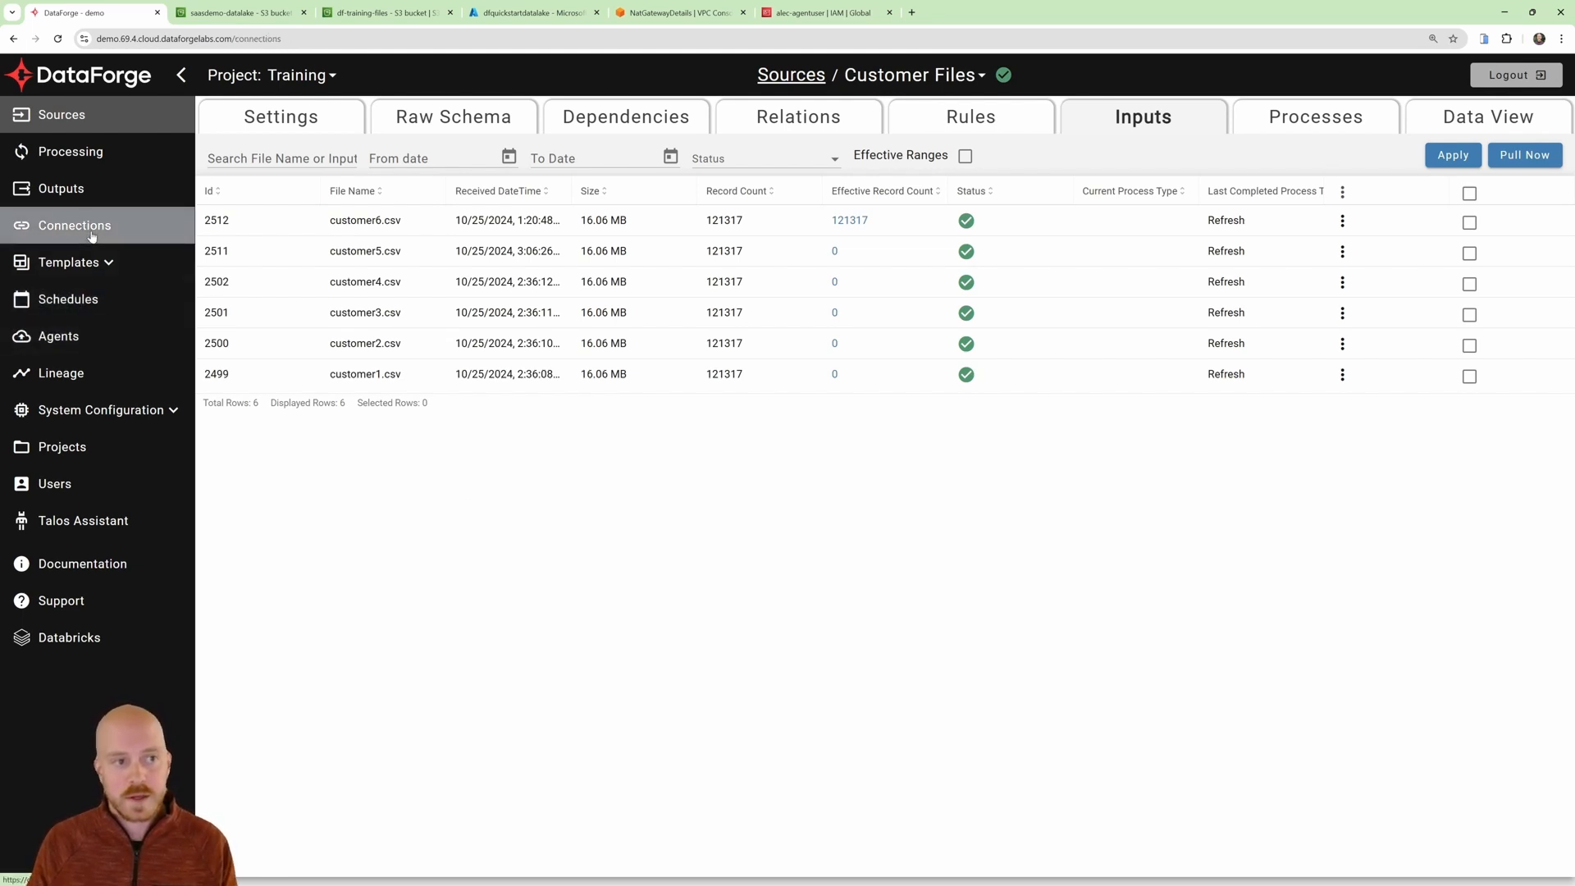
{"action": "left_click", "coordinate": [420, 708]}
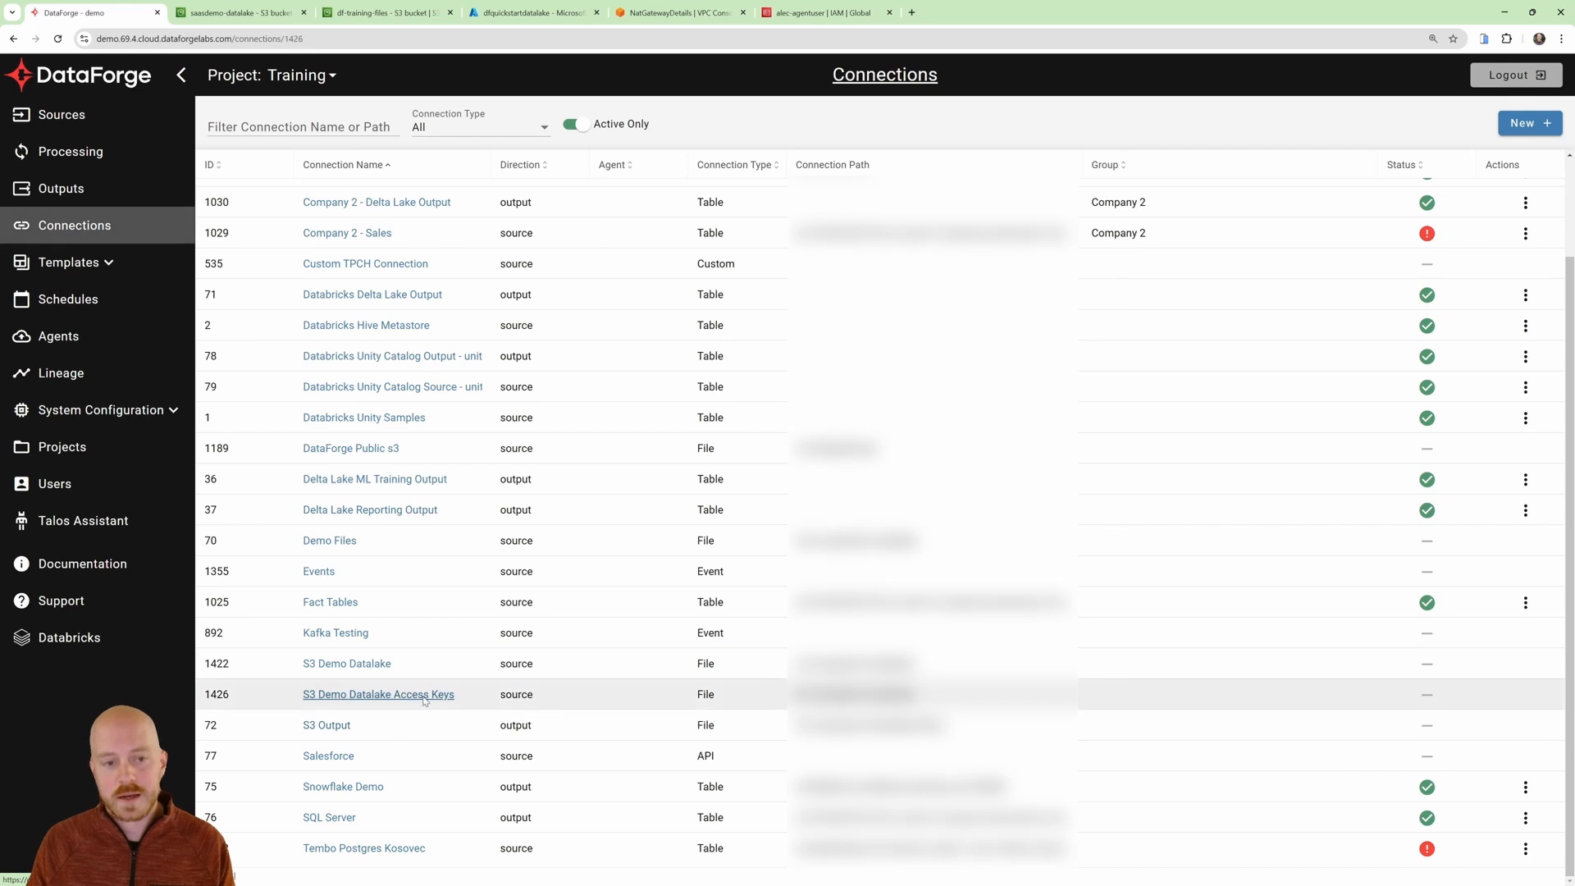
{"action": "scroll", "coordinate": [648, 710], "scroll_direction": "down", "scroll_amount": 2}
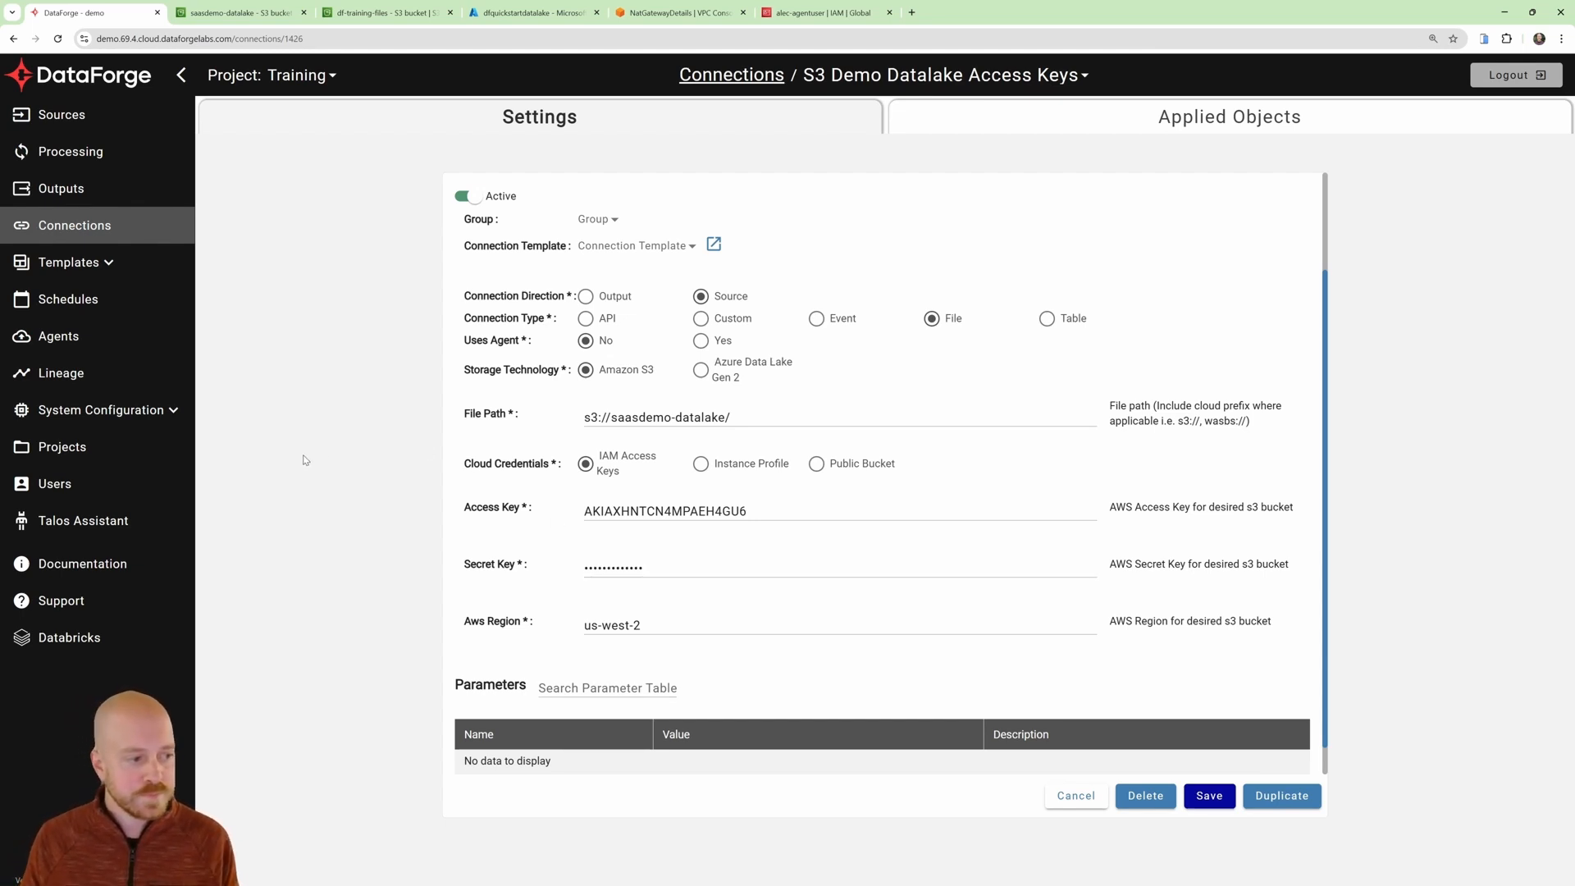
Show the DataForge sources list, view the files in the saasdemo-datalake inbox folder in Amazon S3, and return to DataForge.
{"action": "left_click", "coordinate": [91, 117]}
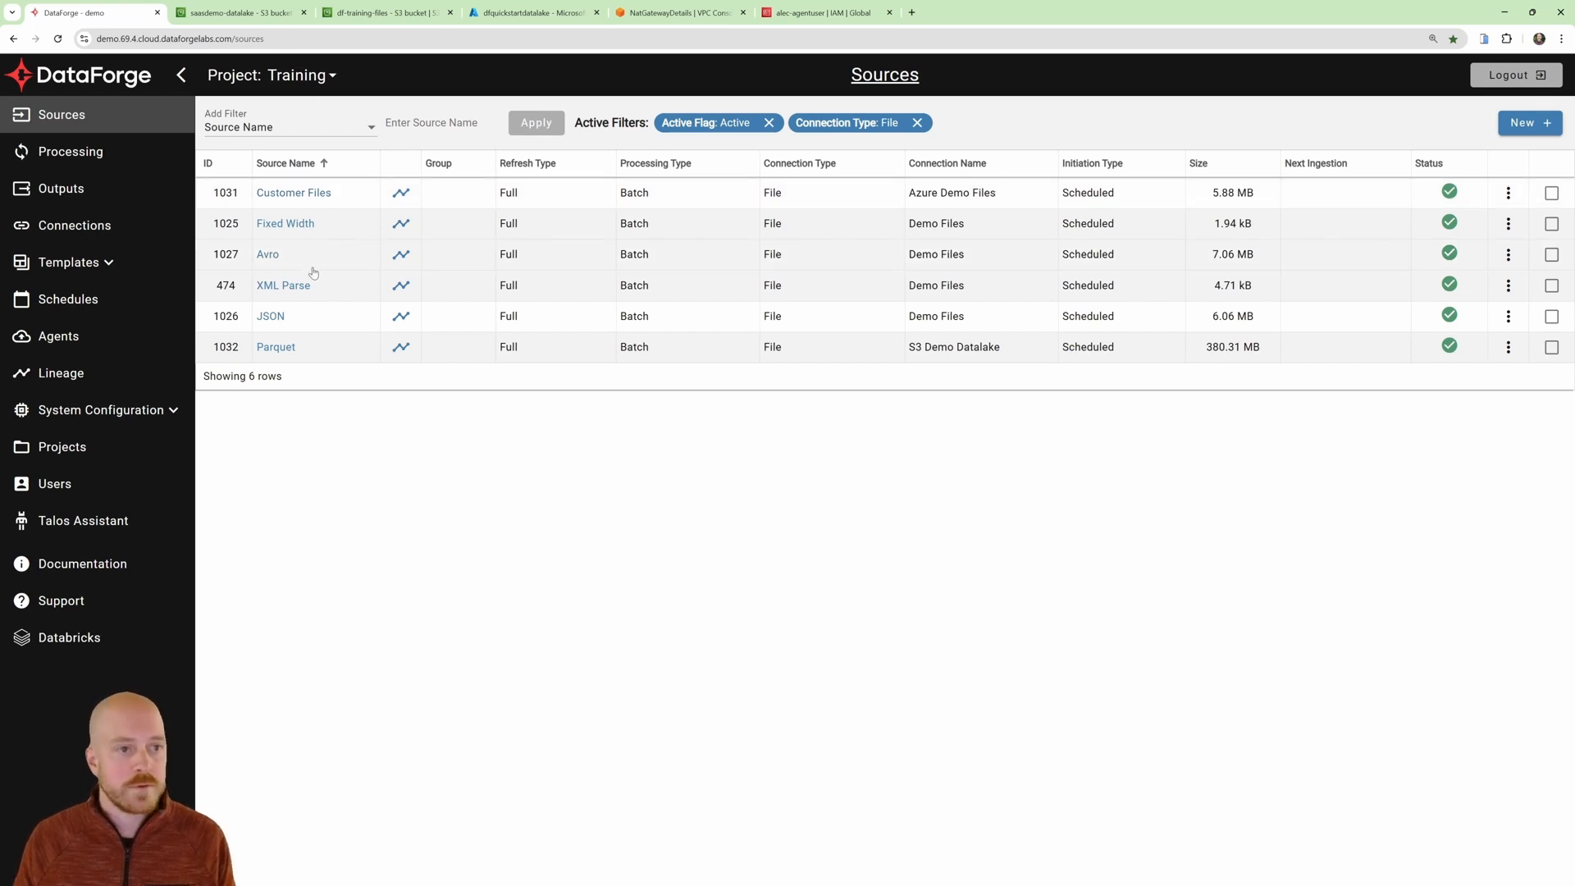
{"action": "left_click", "coordinate": [269, 15]}
{"action": "left_click", "coordinate": [345, 109]}
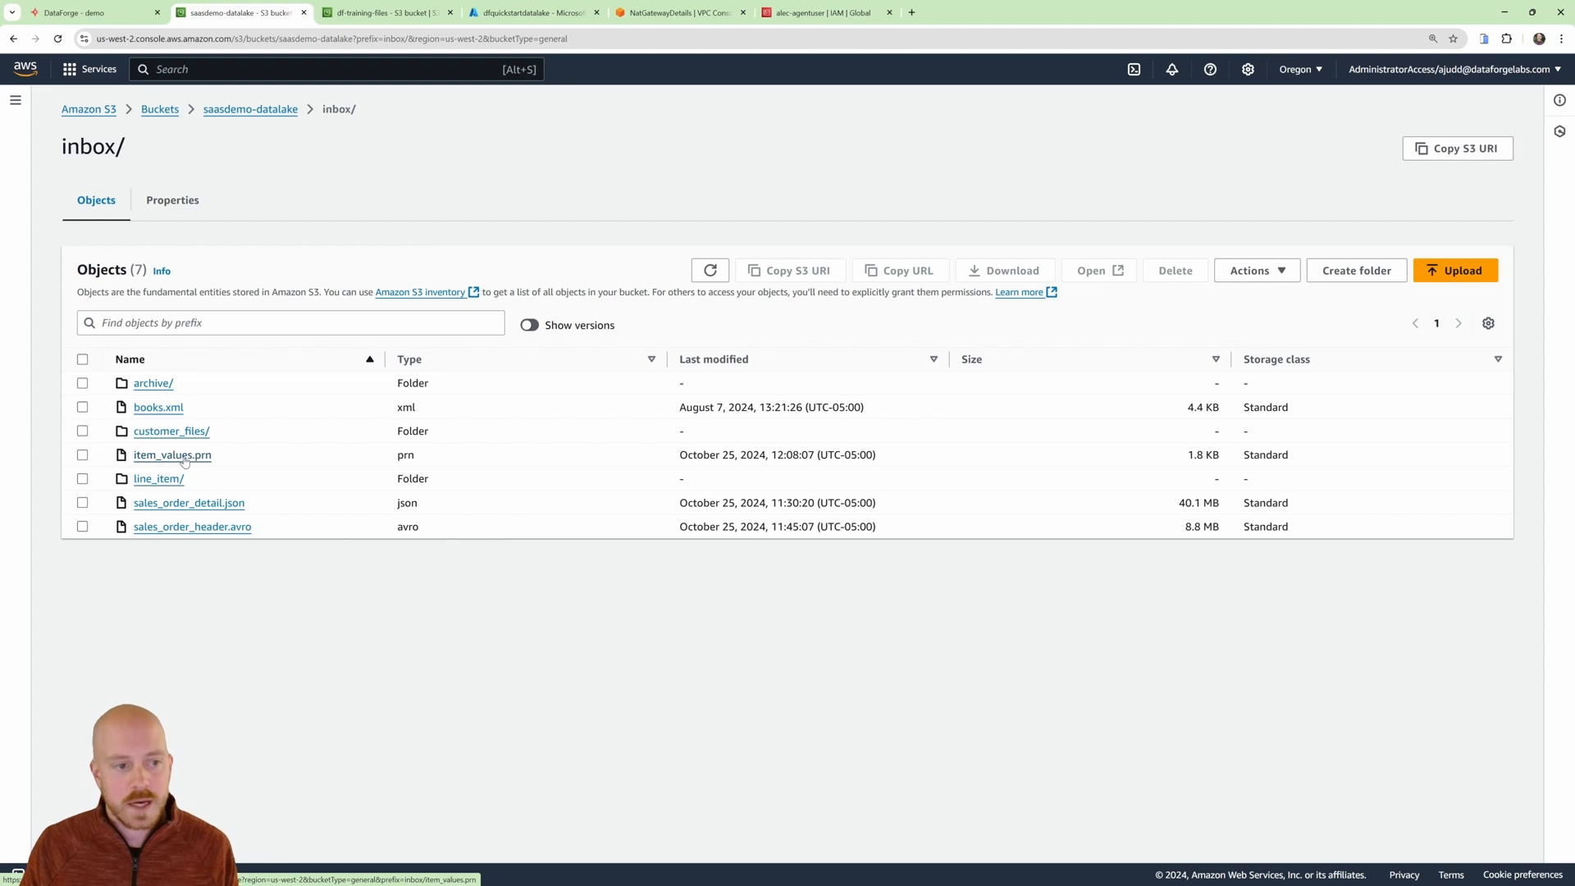
{"action": "left_click", "coordinate": [88, 7]}
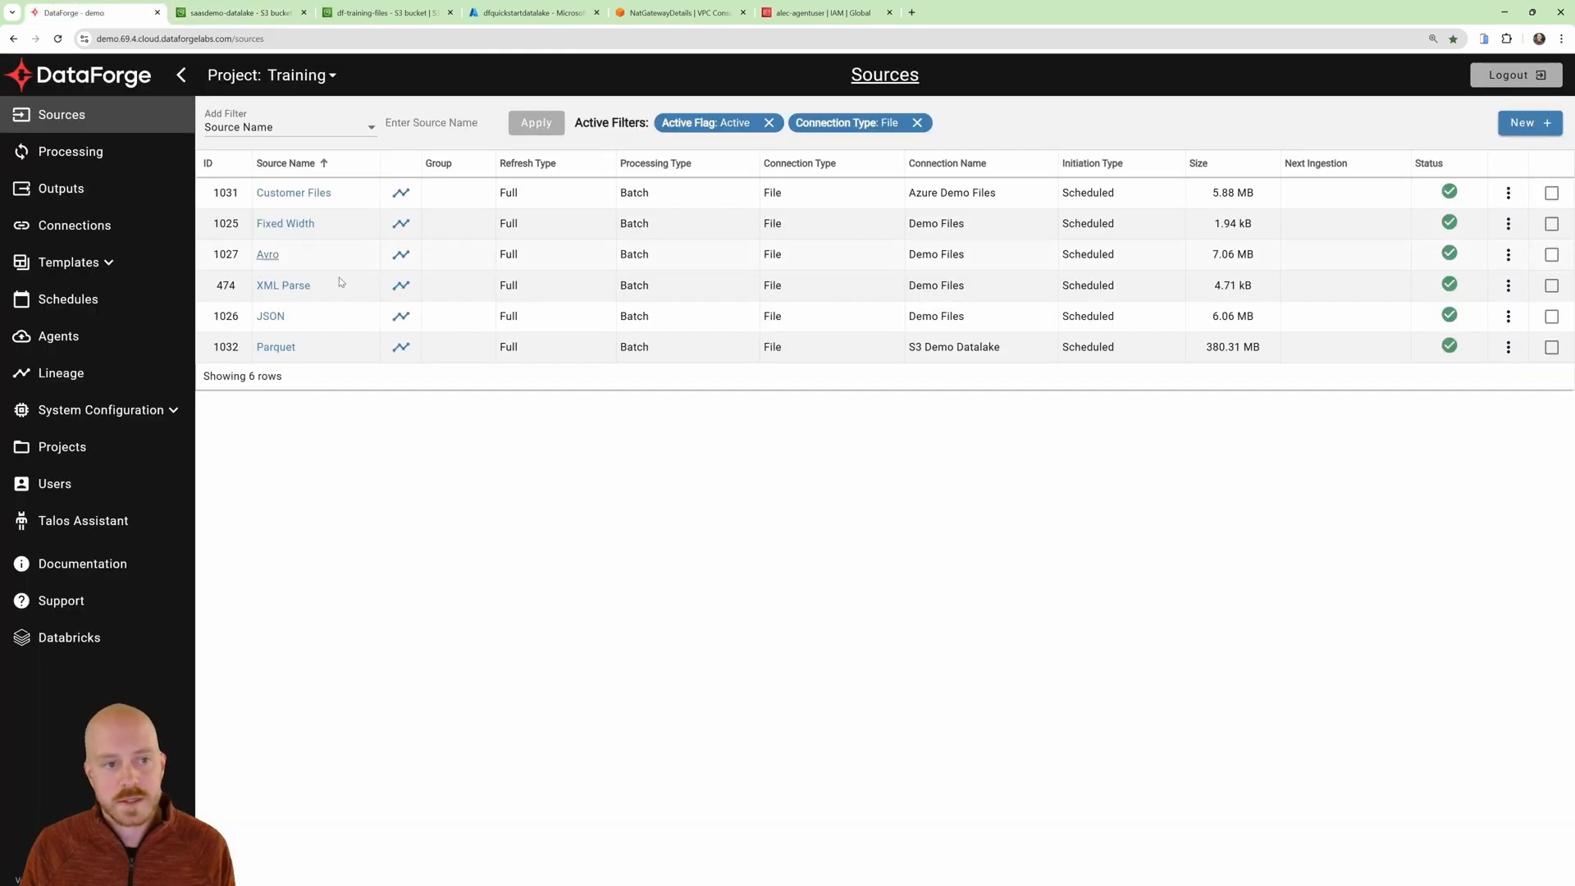
Open the Fixed Width source's settings and review its file mask, schema and the available file types.
{"action": "left_click", "coordinate": [300, 225]}
{"action": "left_click", "coordinate": [299, 121]}
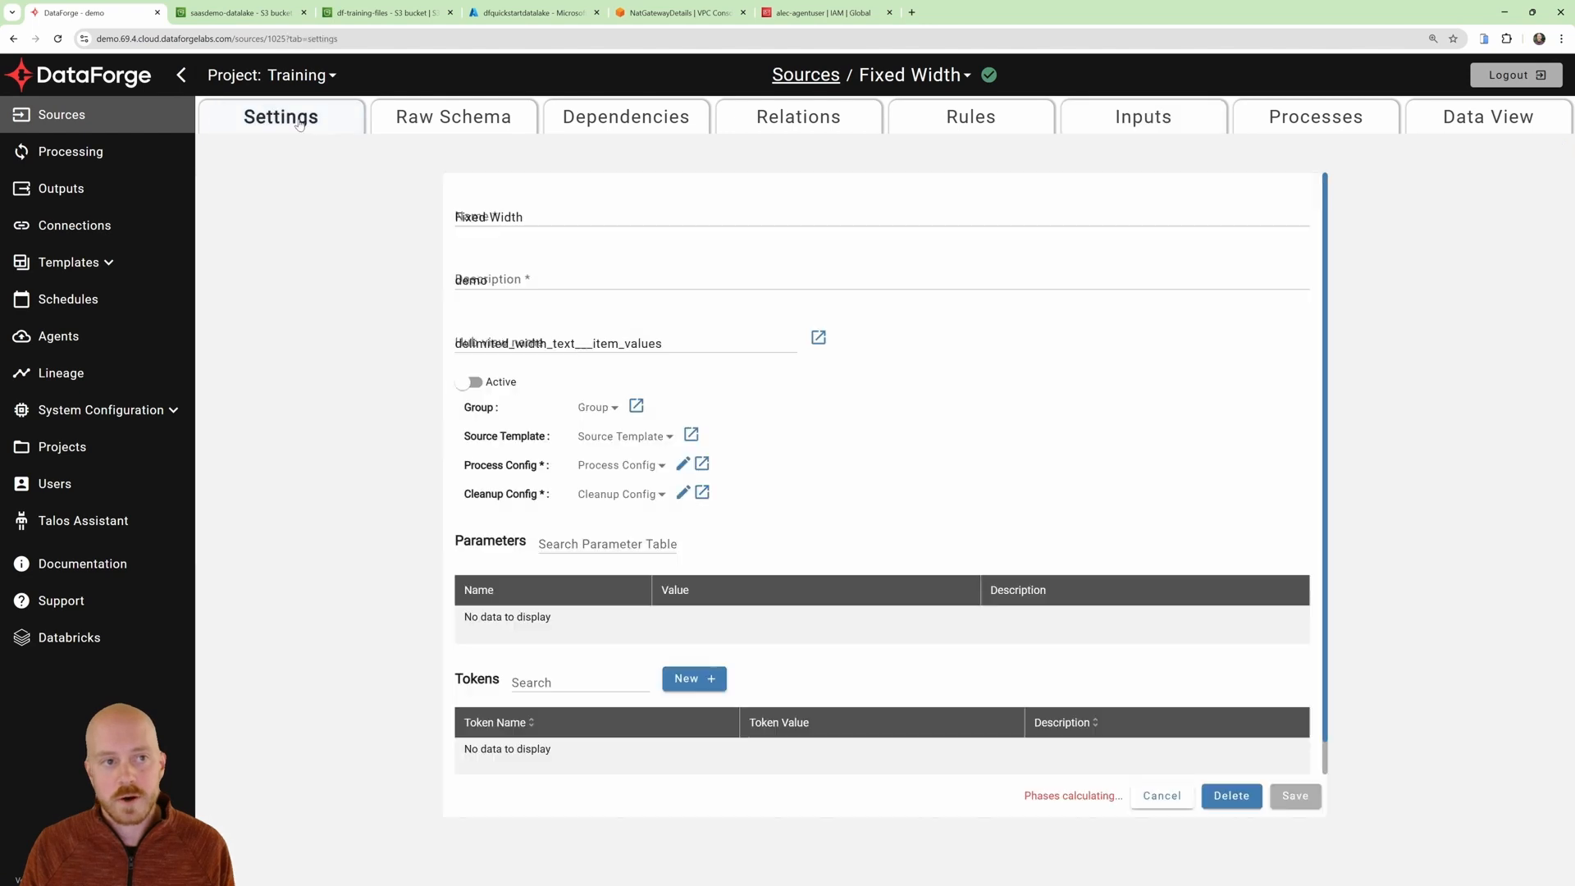
{"action": "scroll", "coordinate": [908, 397], "scroll_direction": "down", "scroll_amount": 1}
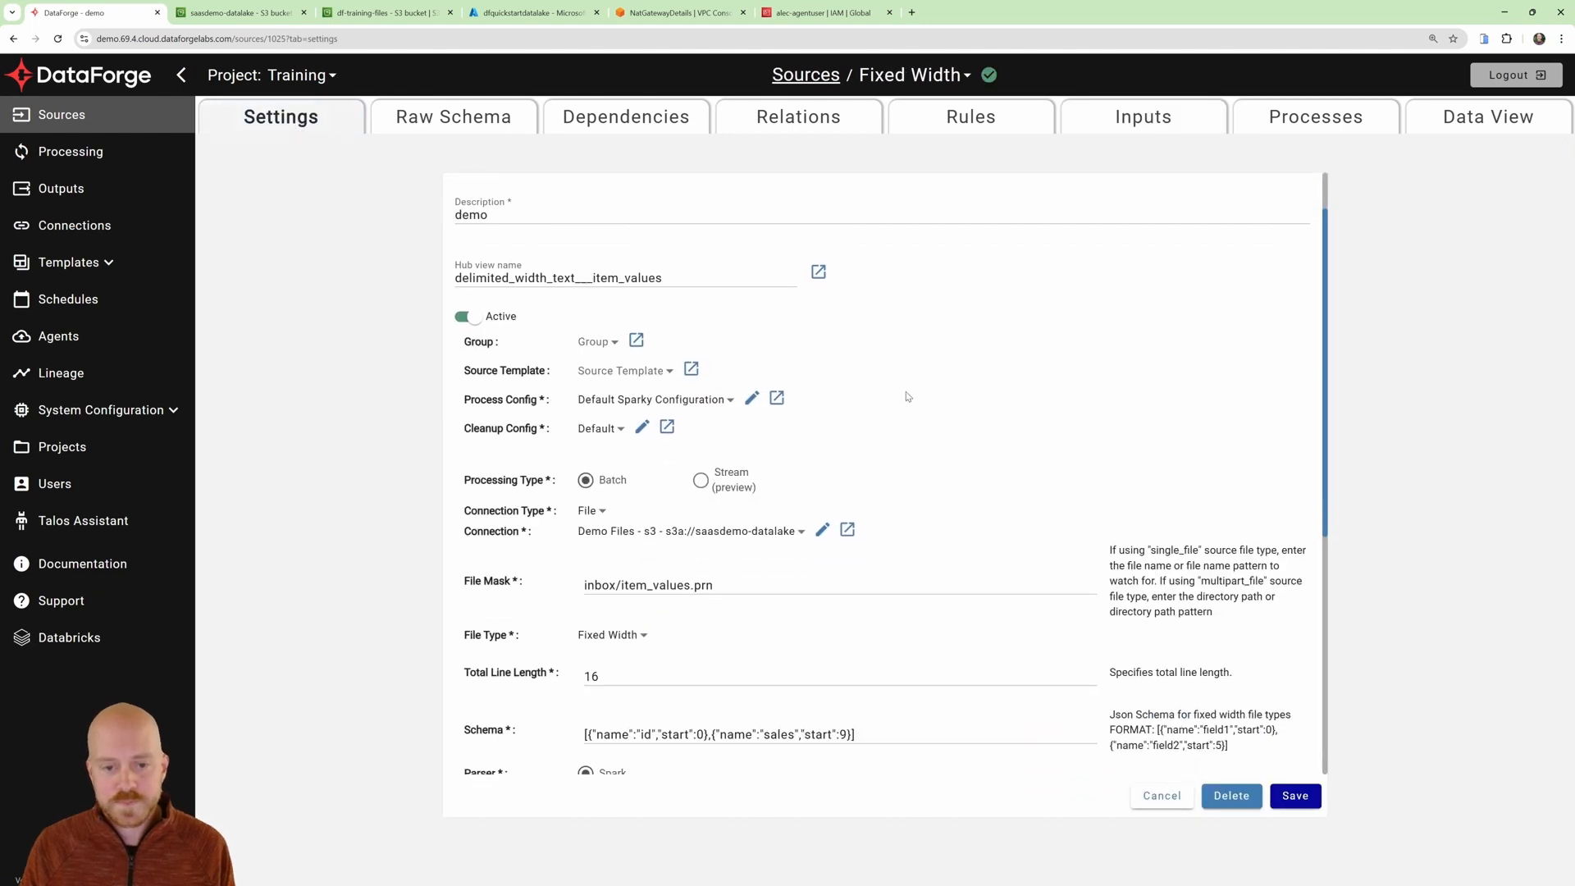
{"action": "scroll", "coordinate": [908, 397], "scroll_direction": "down", "scroll_amount": 2}
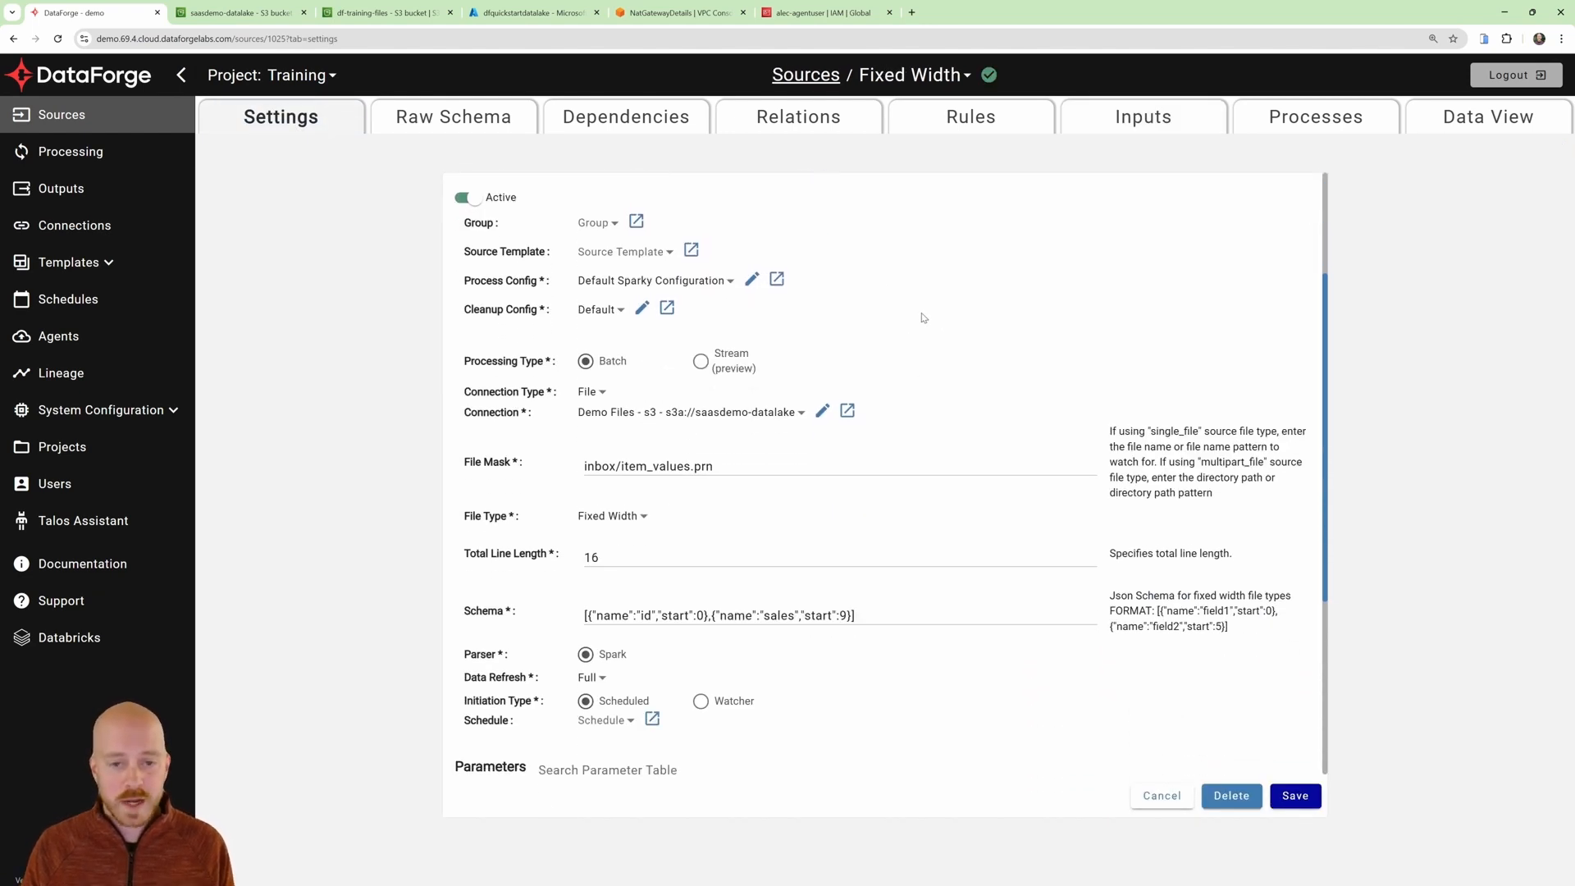
{"action": "scroll", "coordinate": [920, 320], "scroll_direction": "down", "scroll_amount": 1}
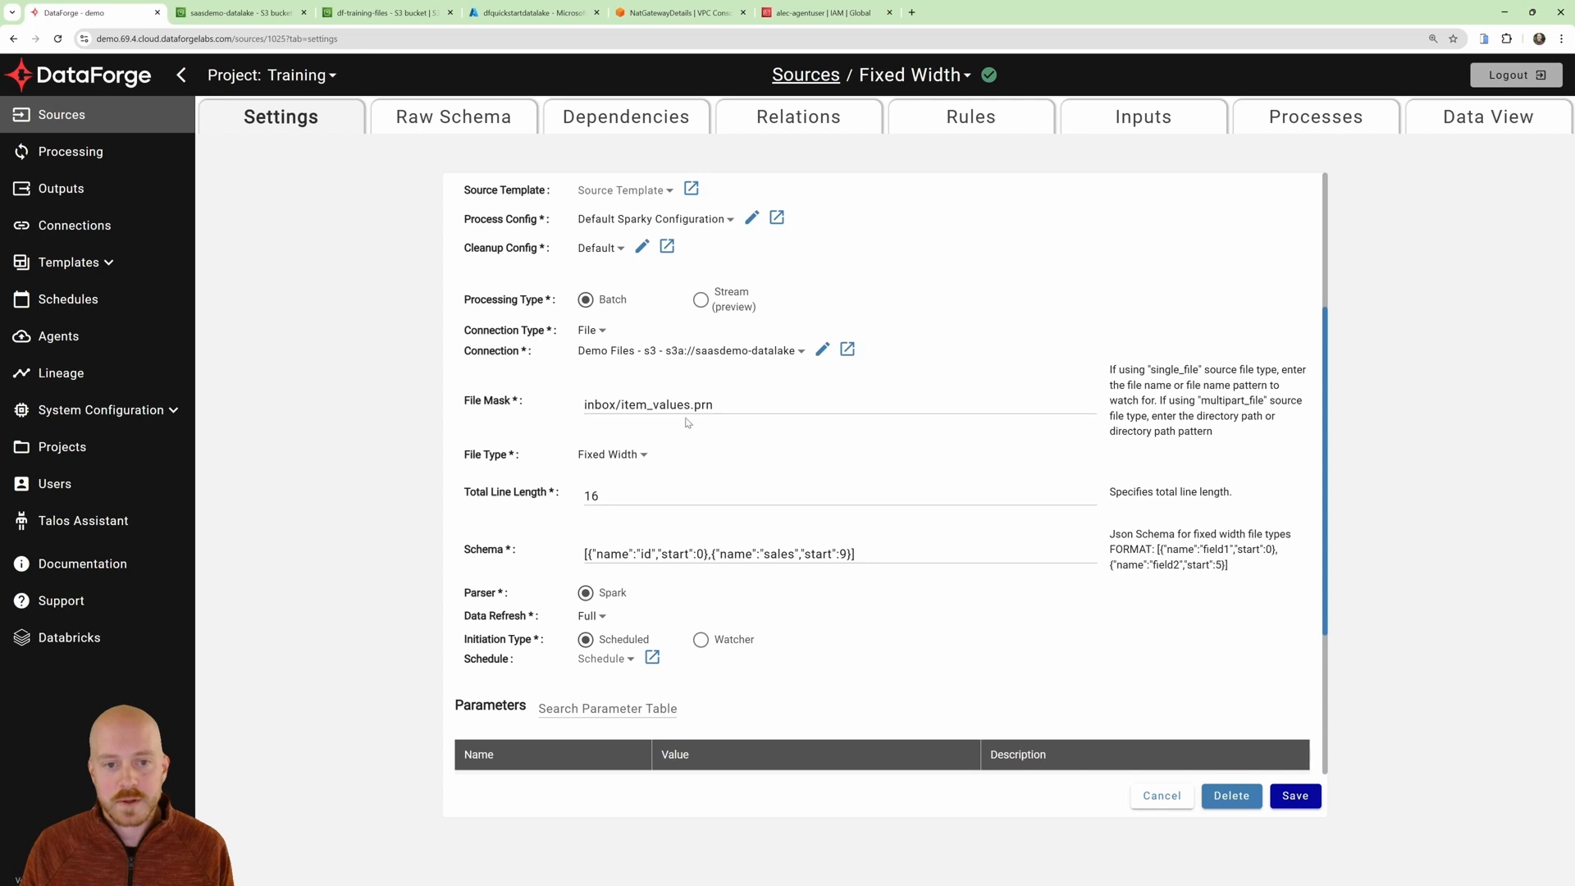
{"action": "left_click", "coordinate": [625, 462]}
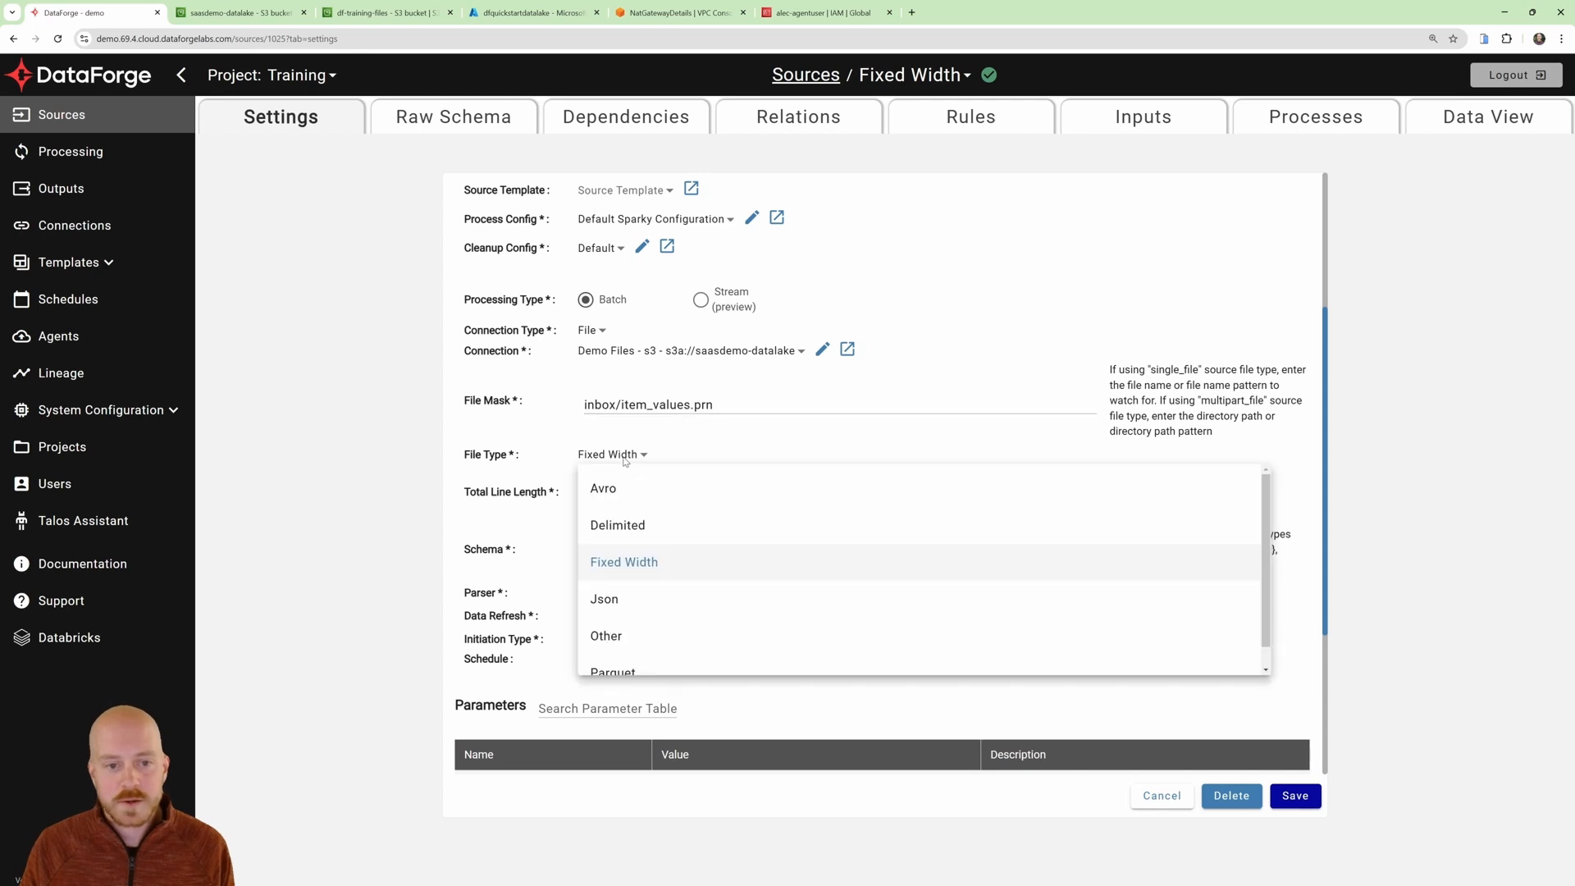
{"action": "left_click", "coordinate": [452, 503]}
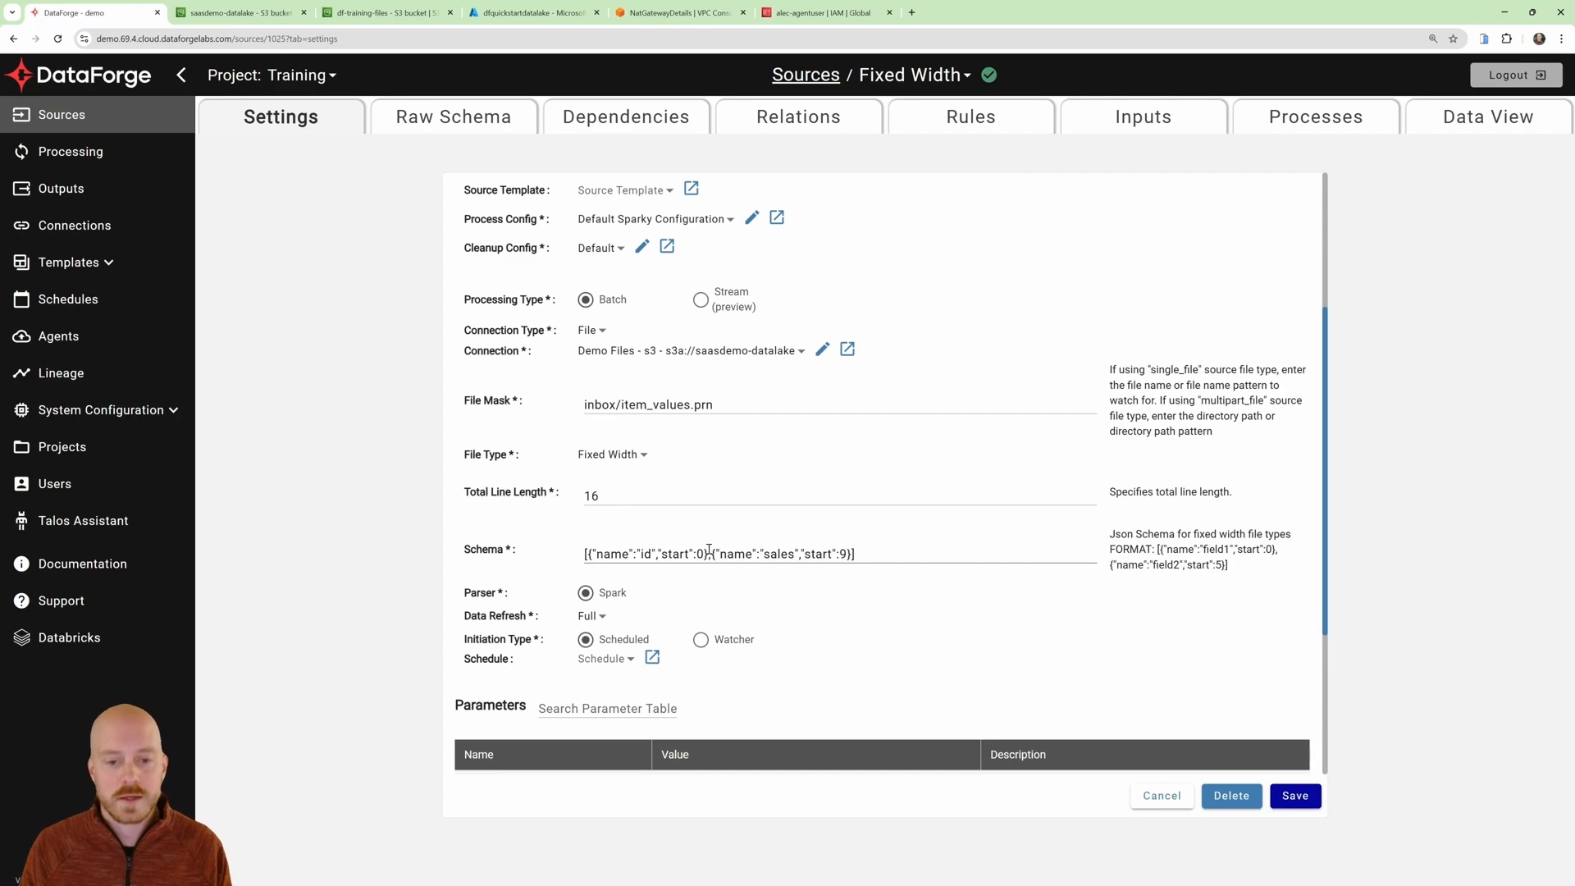
Expand the Fixed Width source's Ingestion and Parsing parameters and review their values.
{"action": "scroll", "coordinate": [718, 547], "scroll_direction": "down", "scroll_amount": 3}
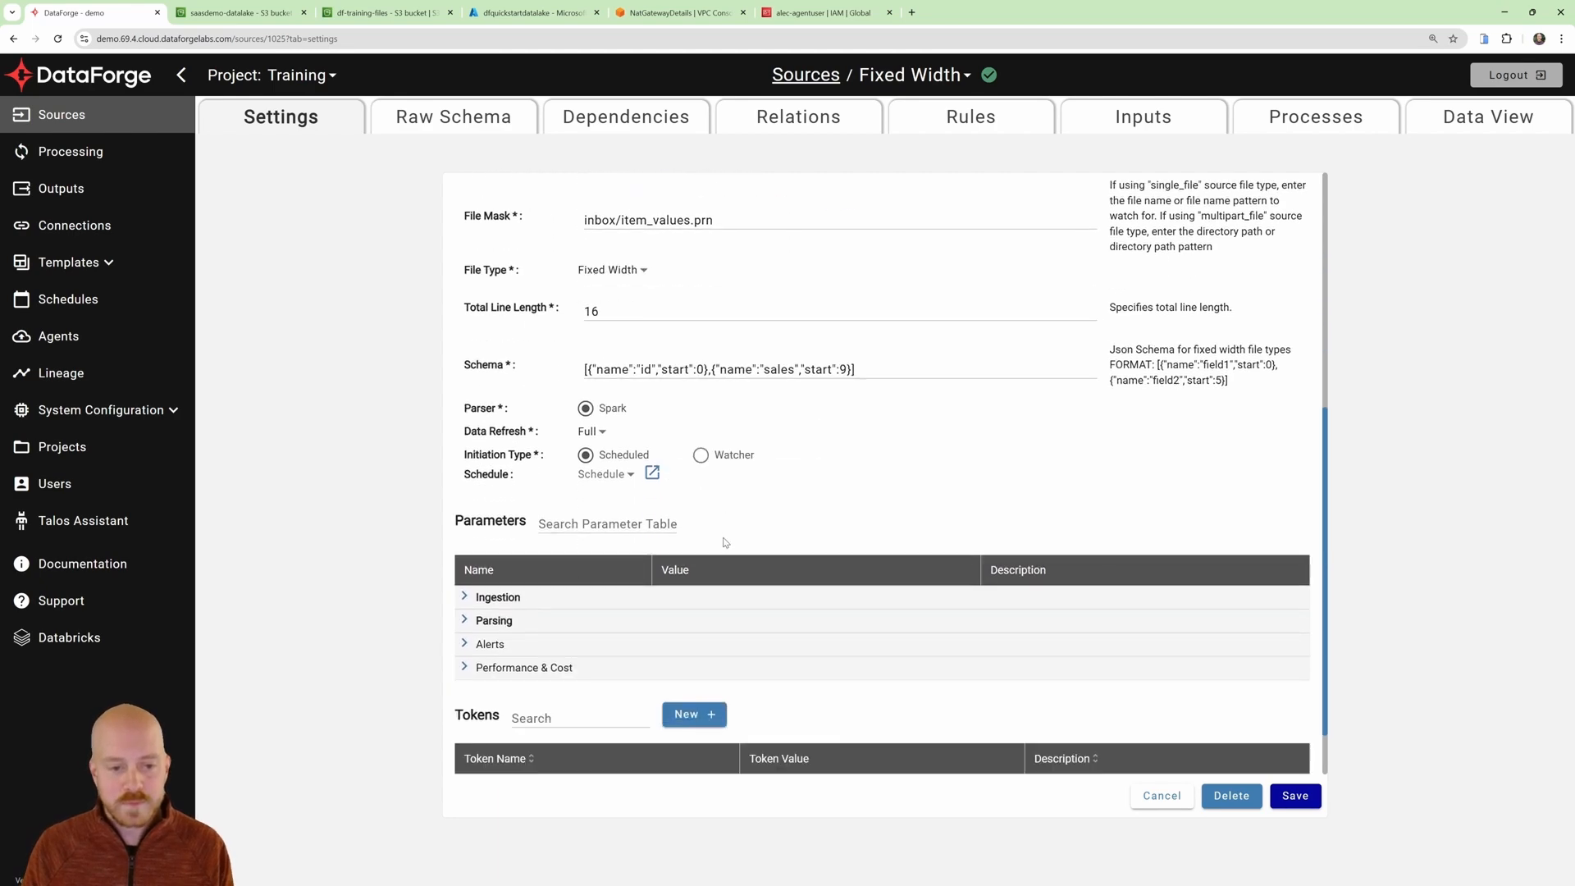
{"action": "left_click", "coordinate": [464, 598]}
{"action": "scroll", "coordinate": [469, 592], "scroll_direction": "down", "scroll_amount": 5}
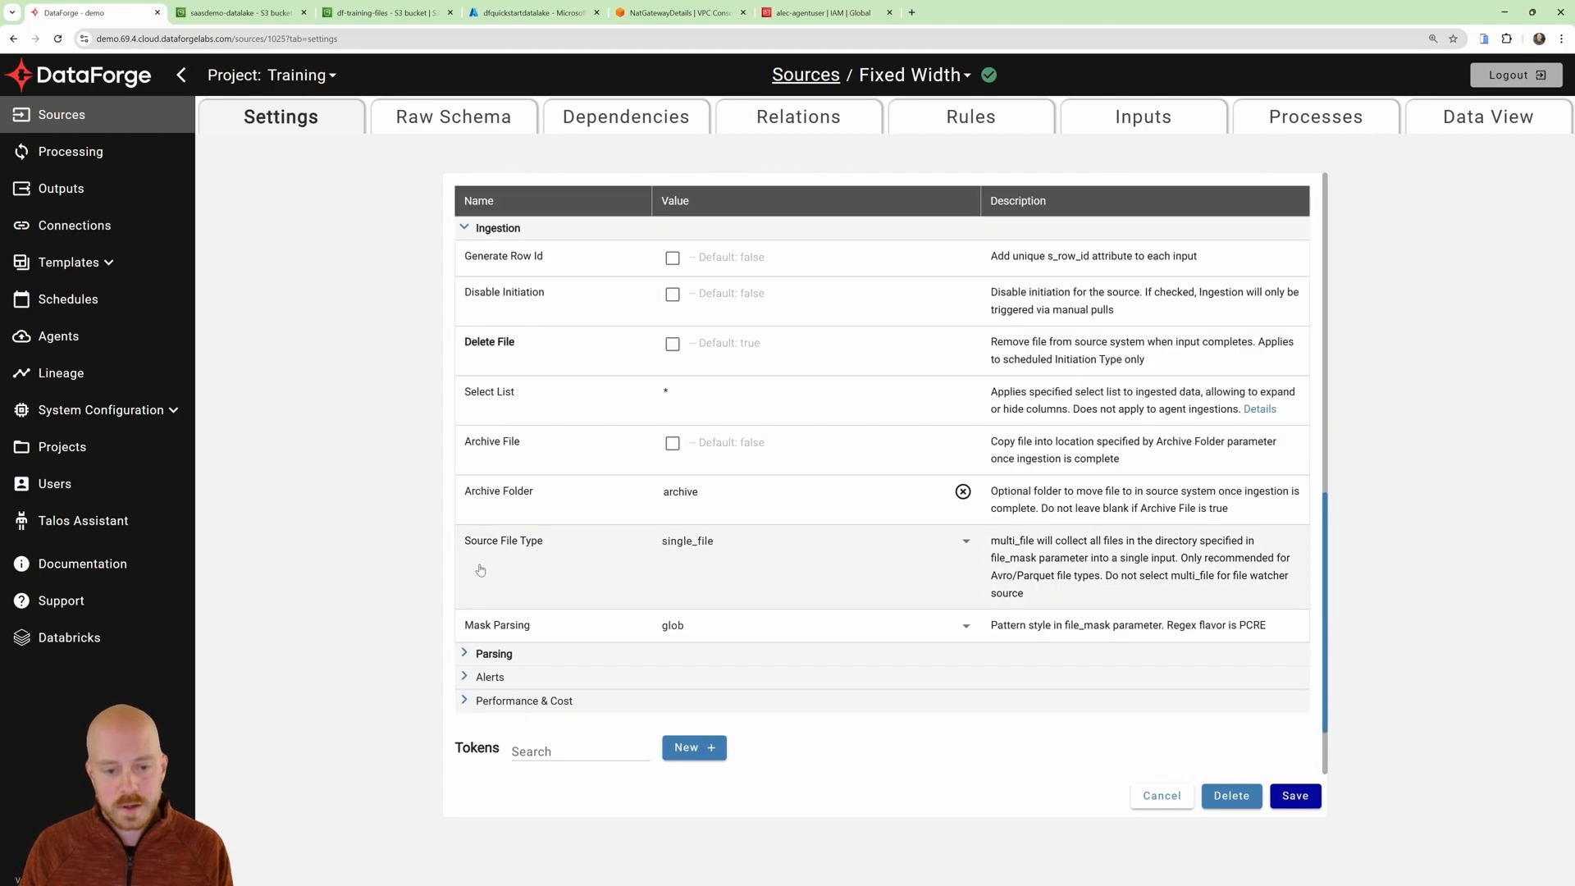
{"action": "left_click", "coordinate": [464, 551]}
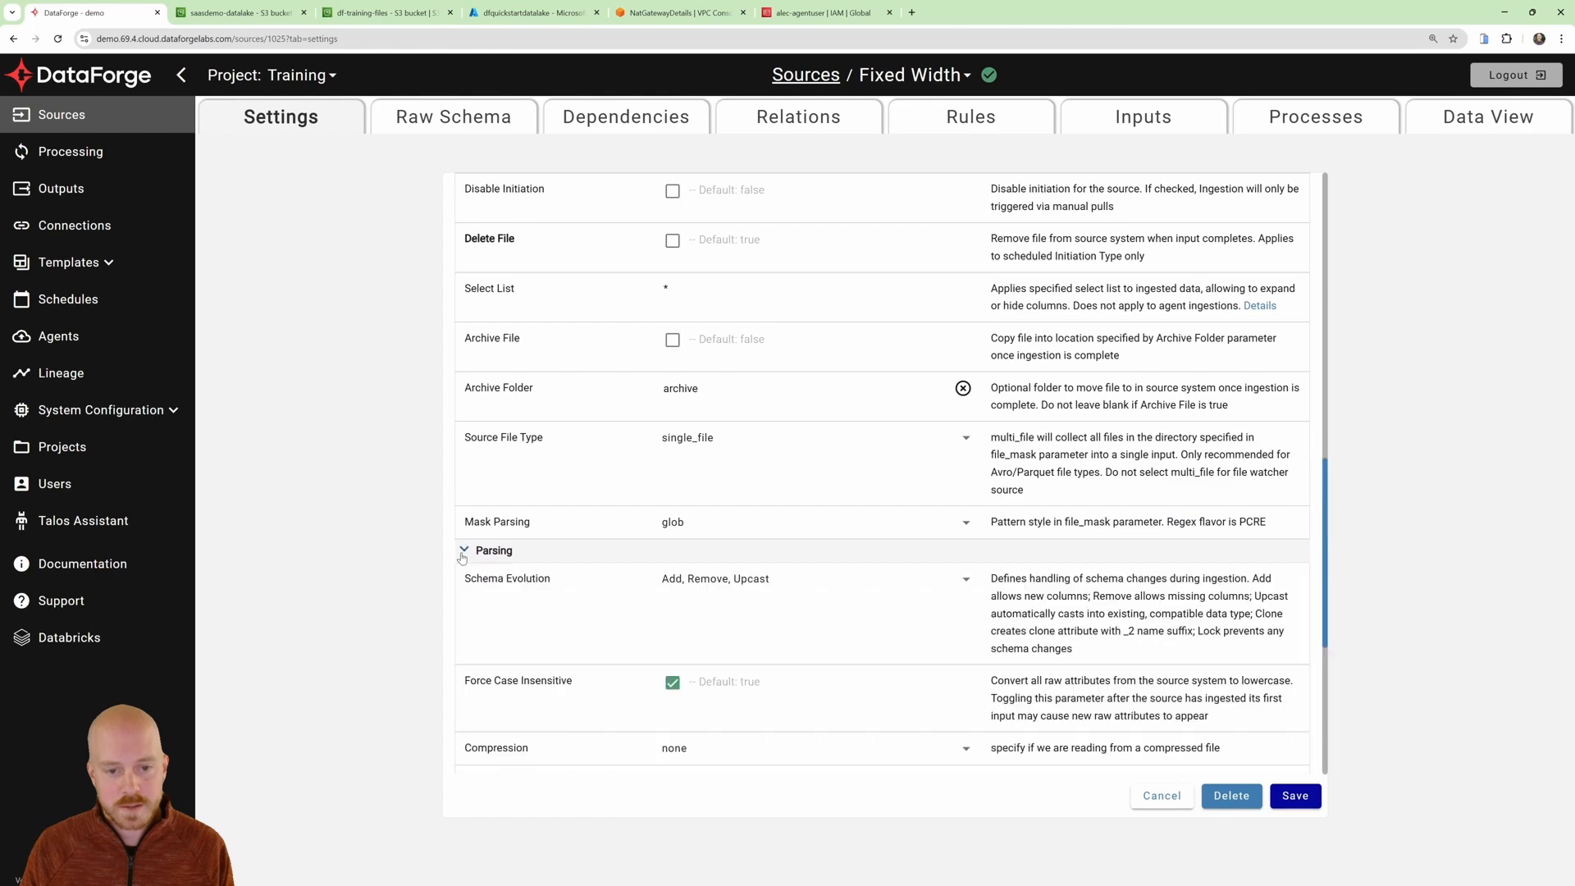
{"action": "scroll", "coordinate": [490, 527], "scroll_direction": "down", "scroll_amount": 1}
{"action": "scroll", "coordinate": [490, 527], "scroll_direction": "down", "scroll_amount": 2}
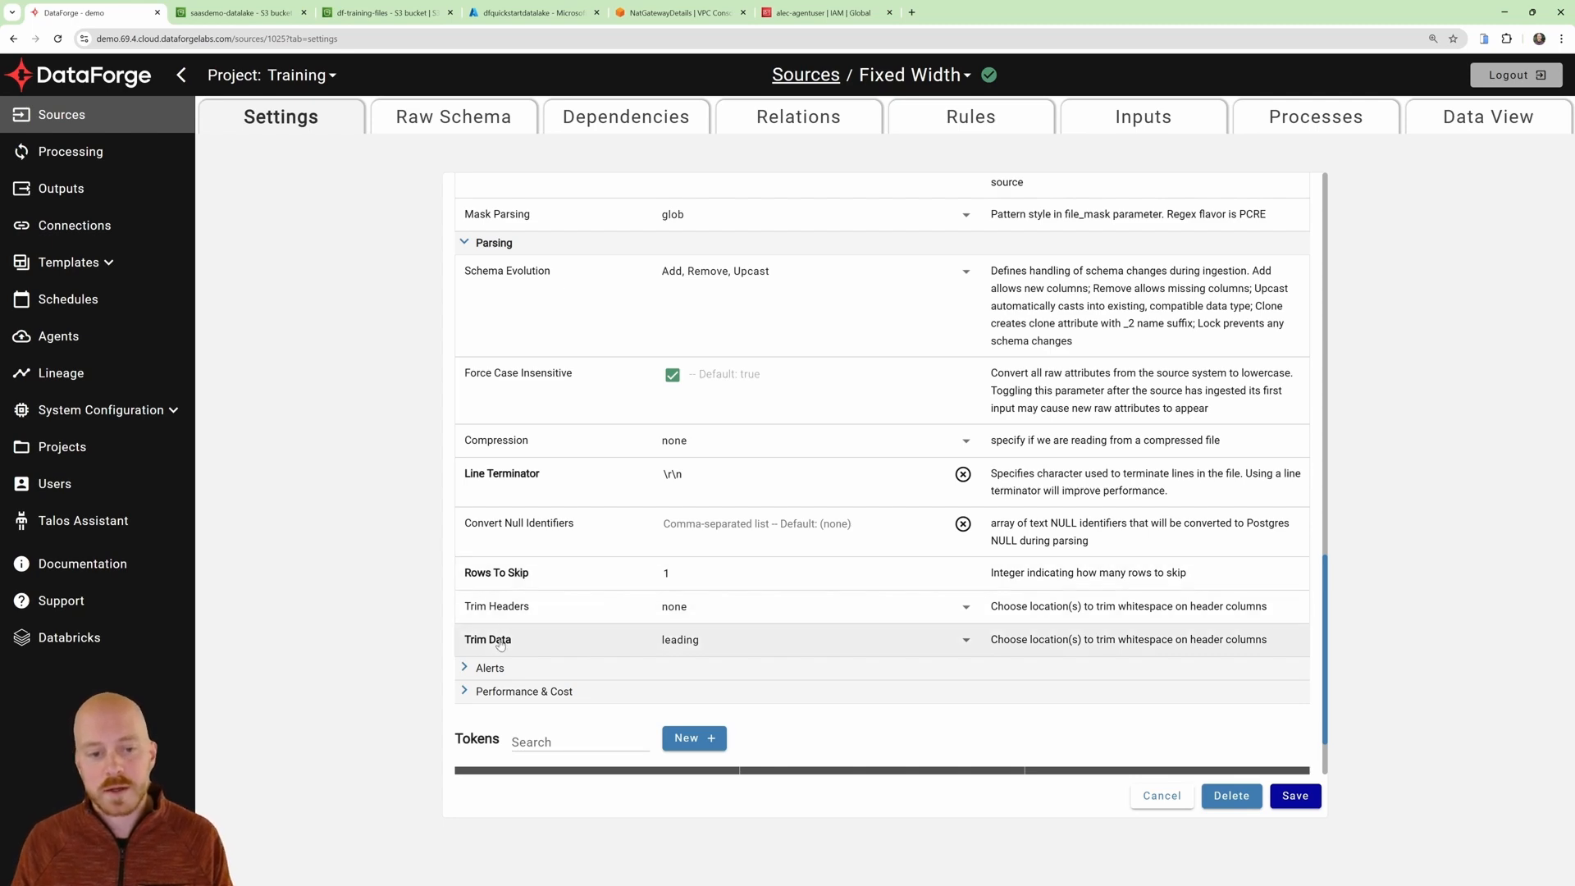
{"action": "scroll", "coordinate": [510, 605], "scroll_direction": "up", "scroll_amount": 10}
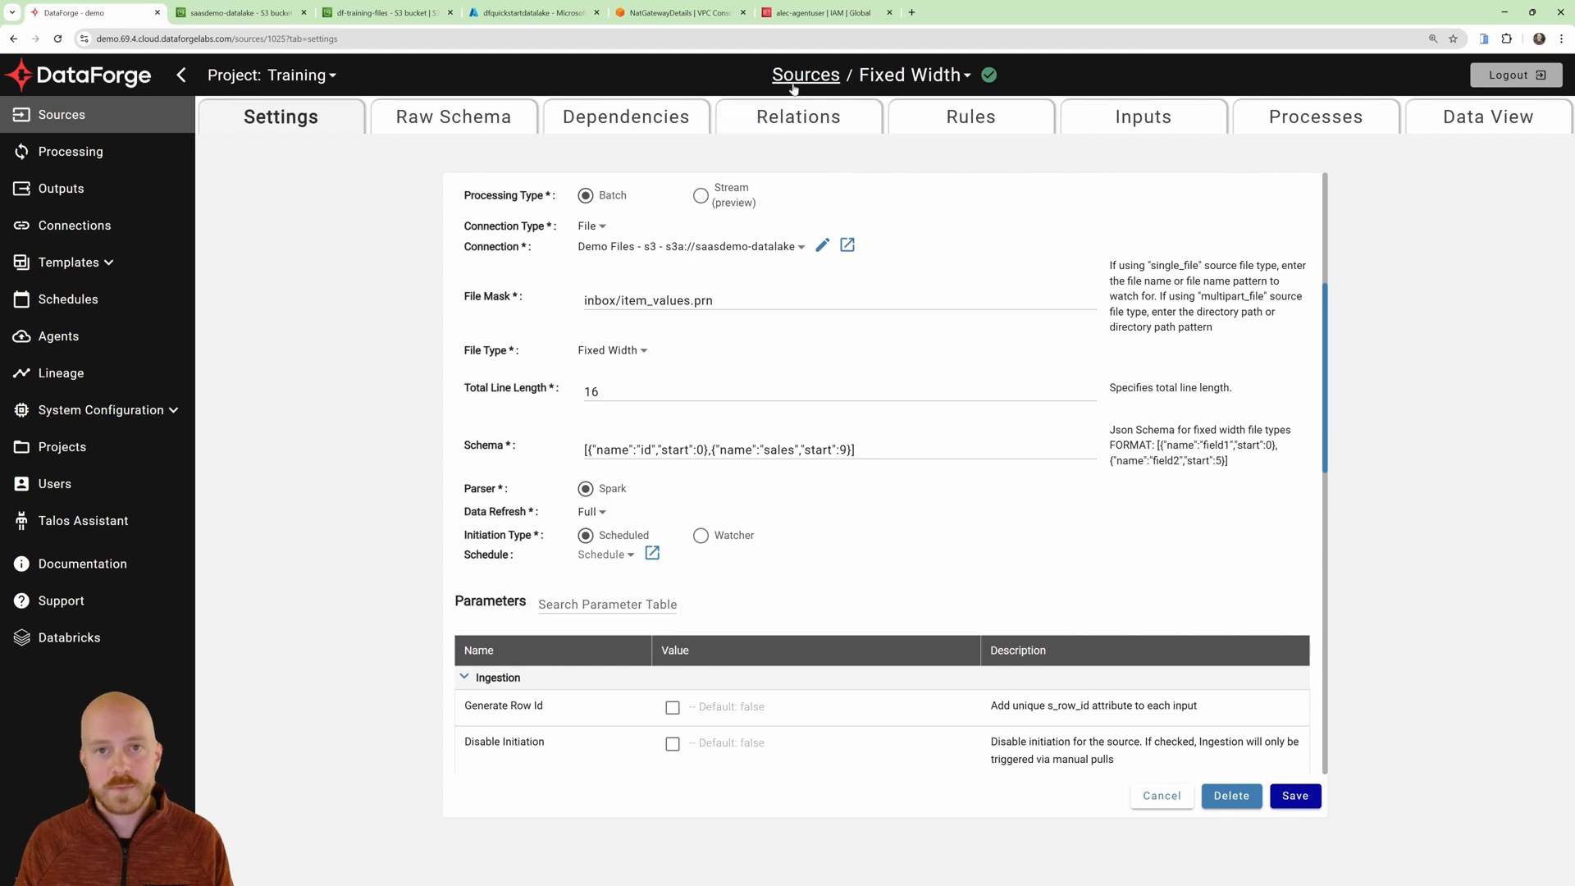
Return to the sources list, check the saasdemo-datalake inbox files in Amazon S3 for the Avro file, and switch back to DataForge.
{"action": "left_click", "coordinate": [798, 81]}
{"action": "left_click", "coordinate": [261, 6]}
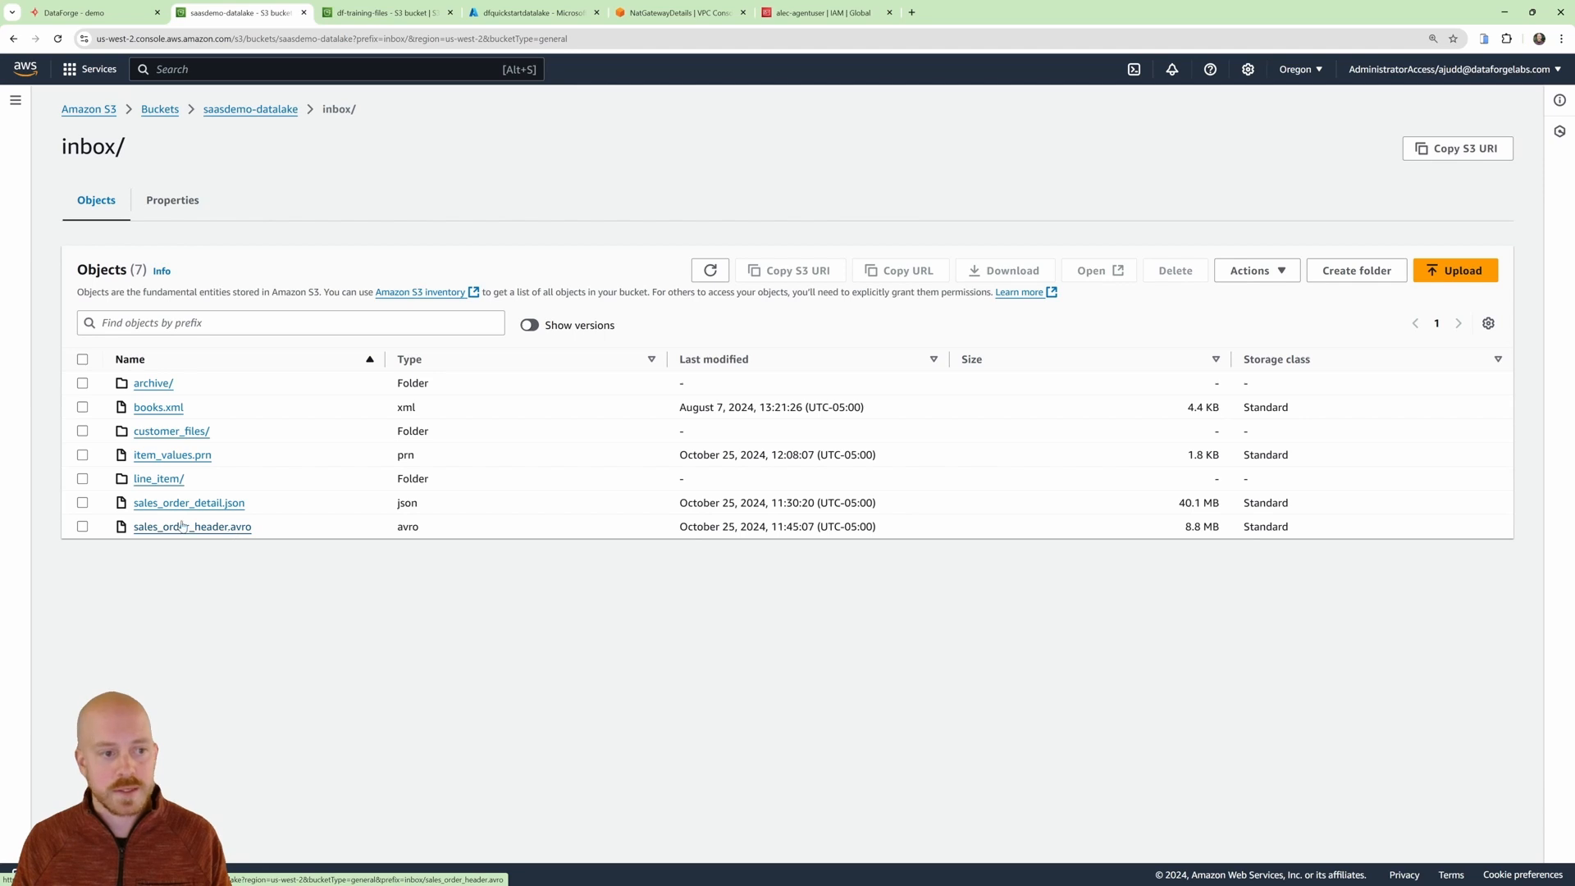
{"action": "left_click", "coordinate": [78, 13]}
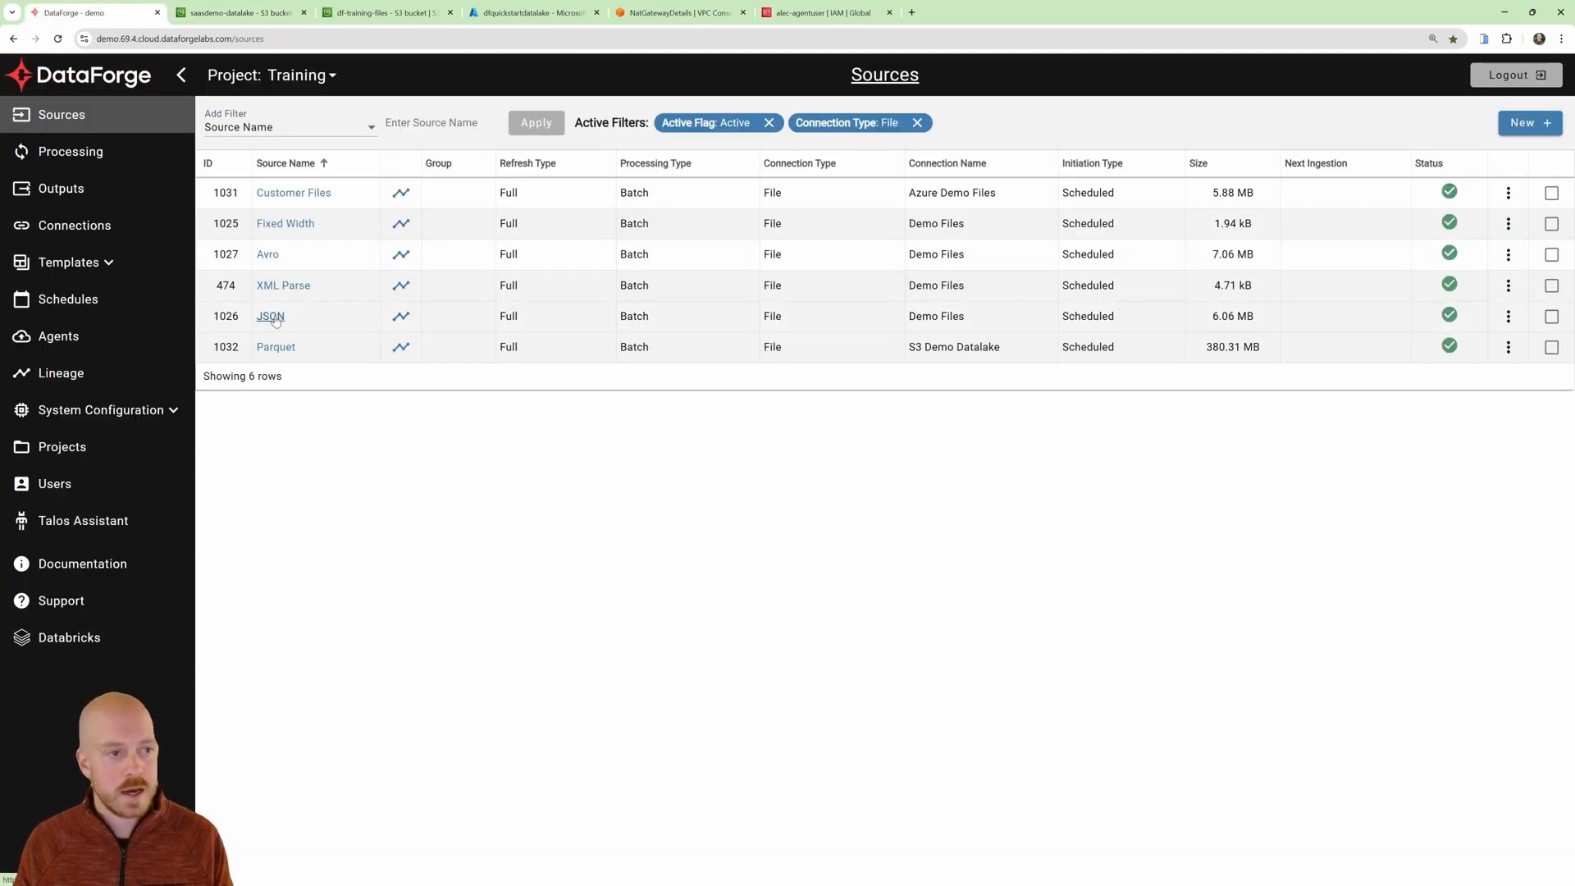
Open the Avro source's settings and review its file mask and the available file types.
{"action": "left_click", "coordinate": [269, 255]}
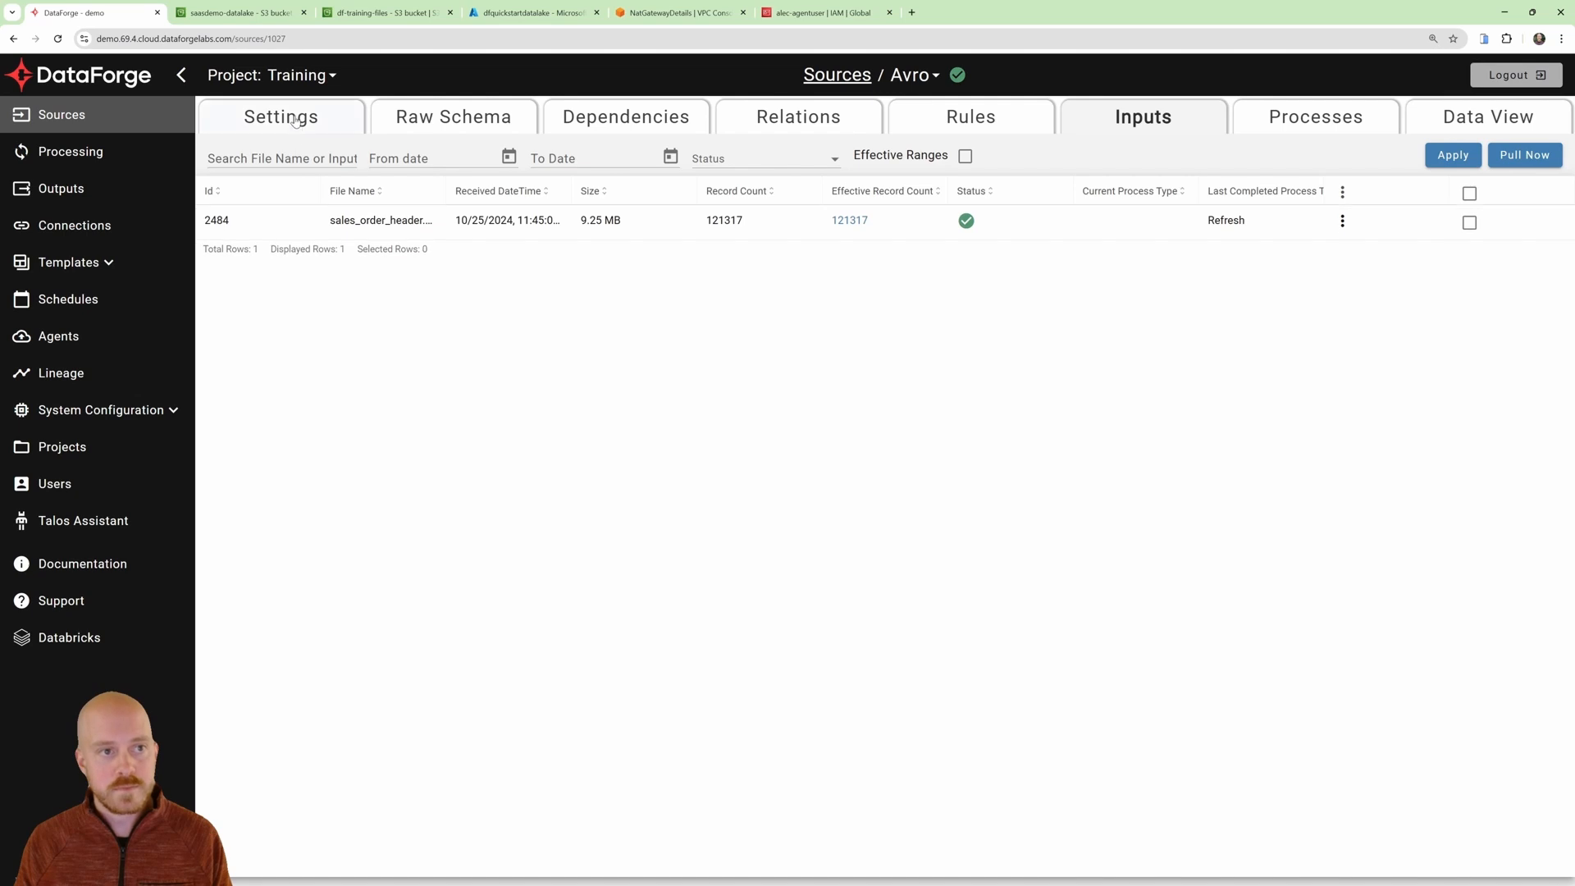
{"action": "left_click", "coordinate": [295, 120]}
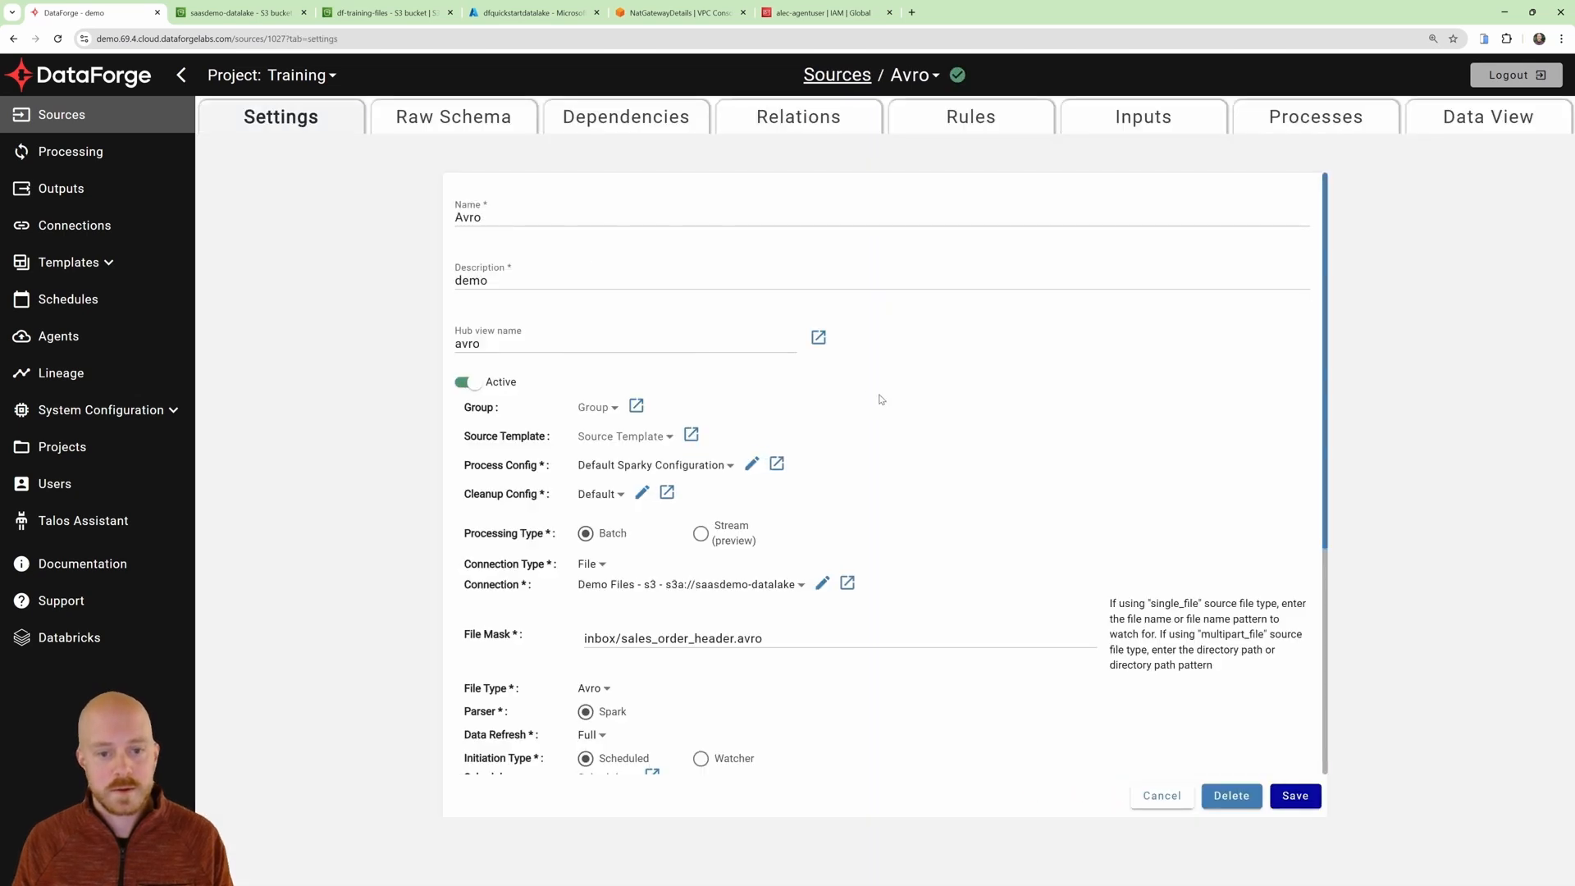
{"action": "scroll", "coordinate": [876, 383], "scroll_direction": "down", "scroll_amount": 2}
{"action": "scroll", "coordinate": [876, 383], "scroll_direction": "down", "scroll_amount": 1}
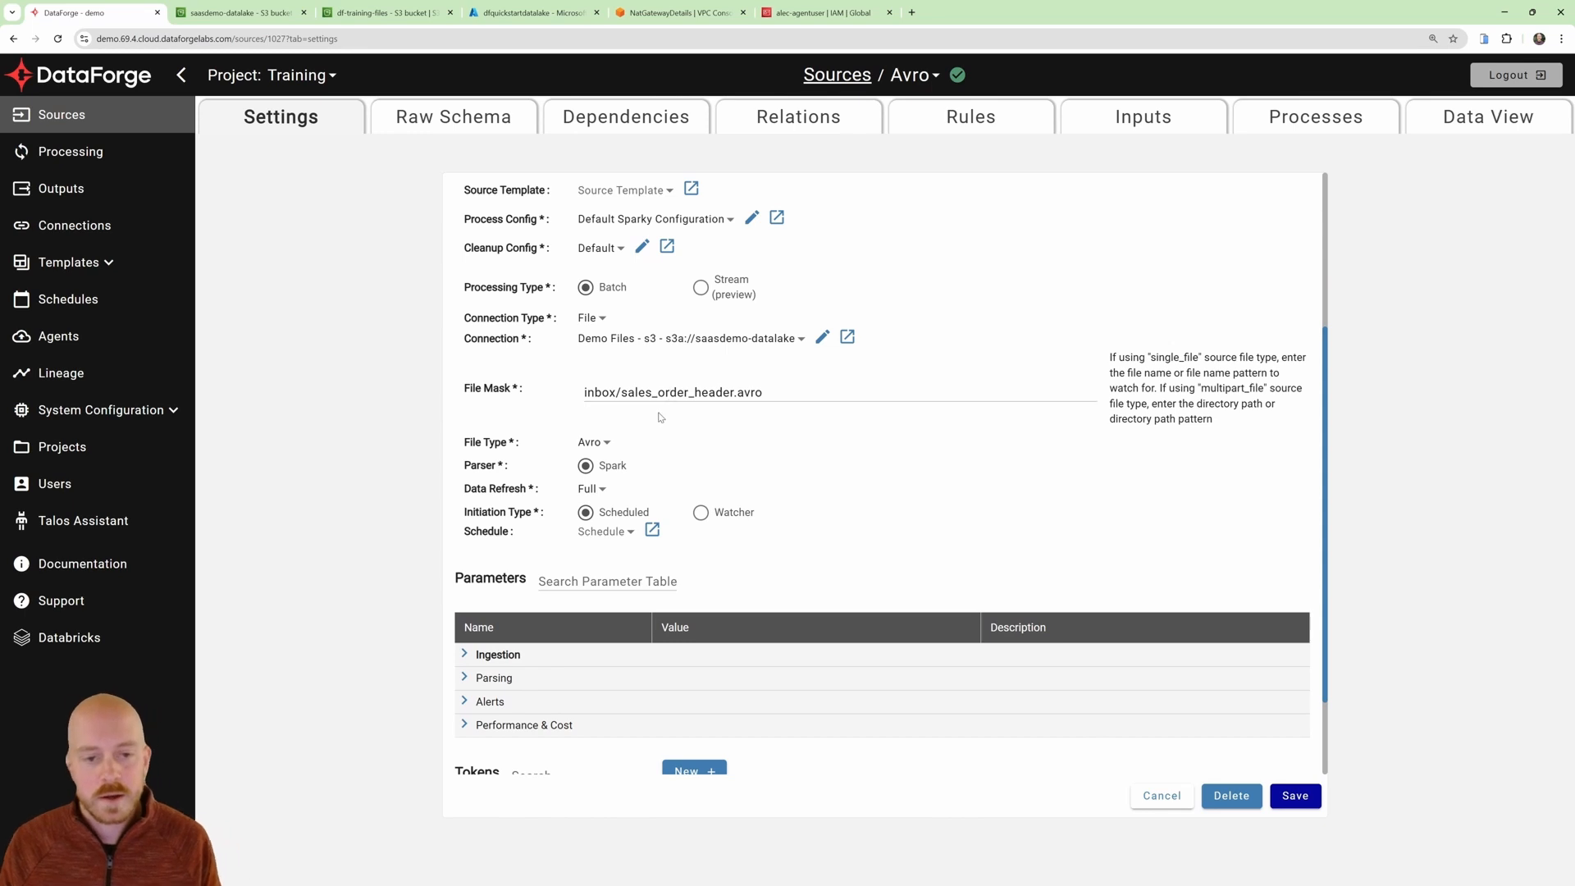
{"action": "left_click", "coordinate": [597, 443]}
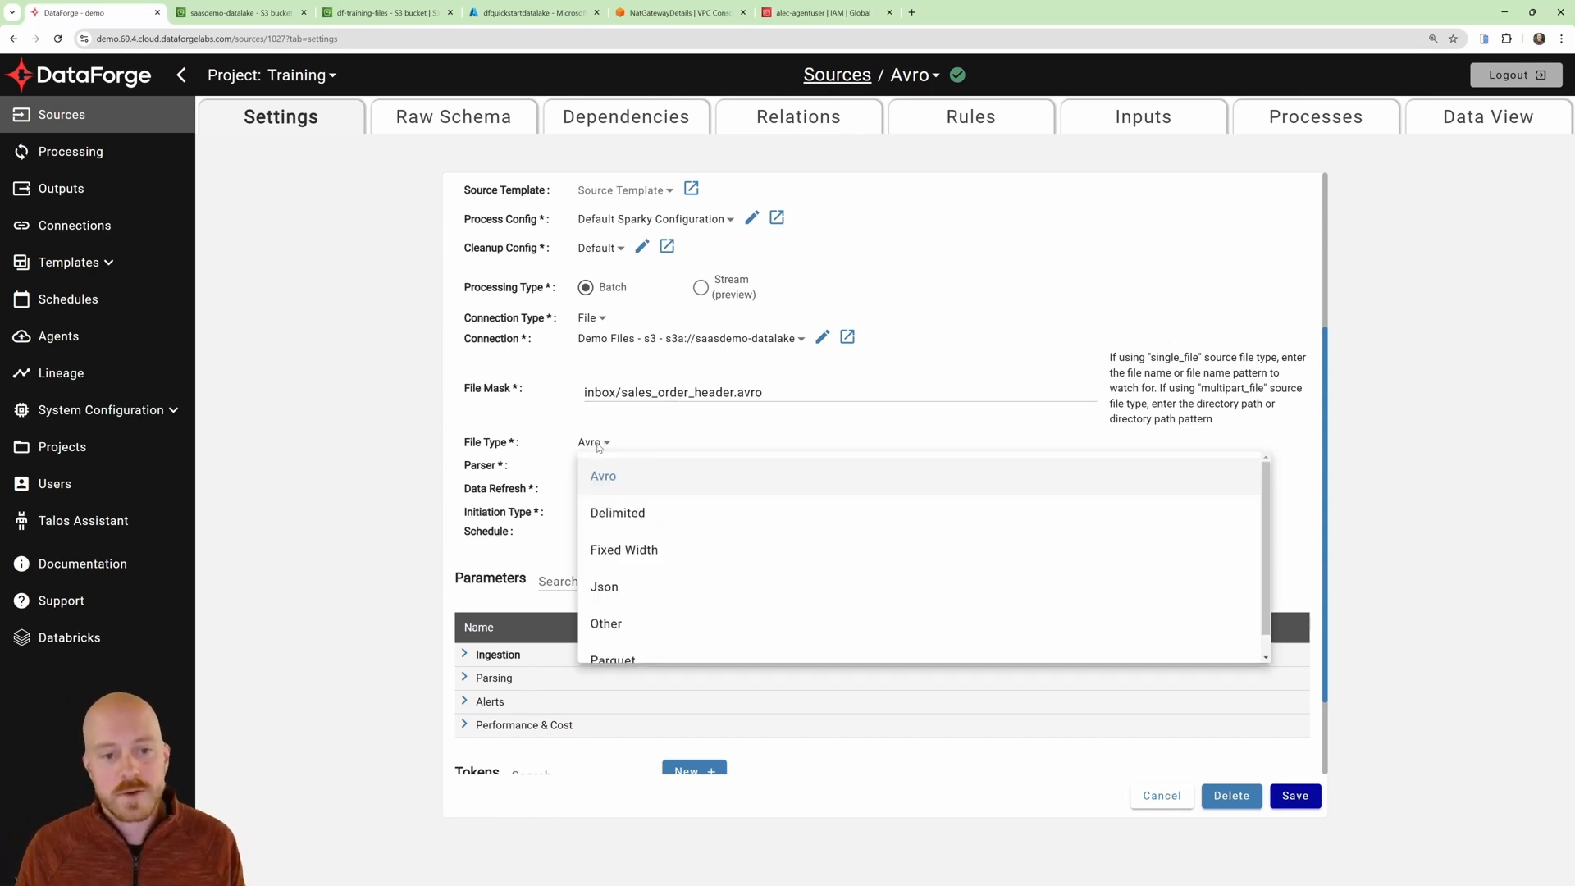
{"action": "left_click", "coordinate": [541, 374]}
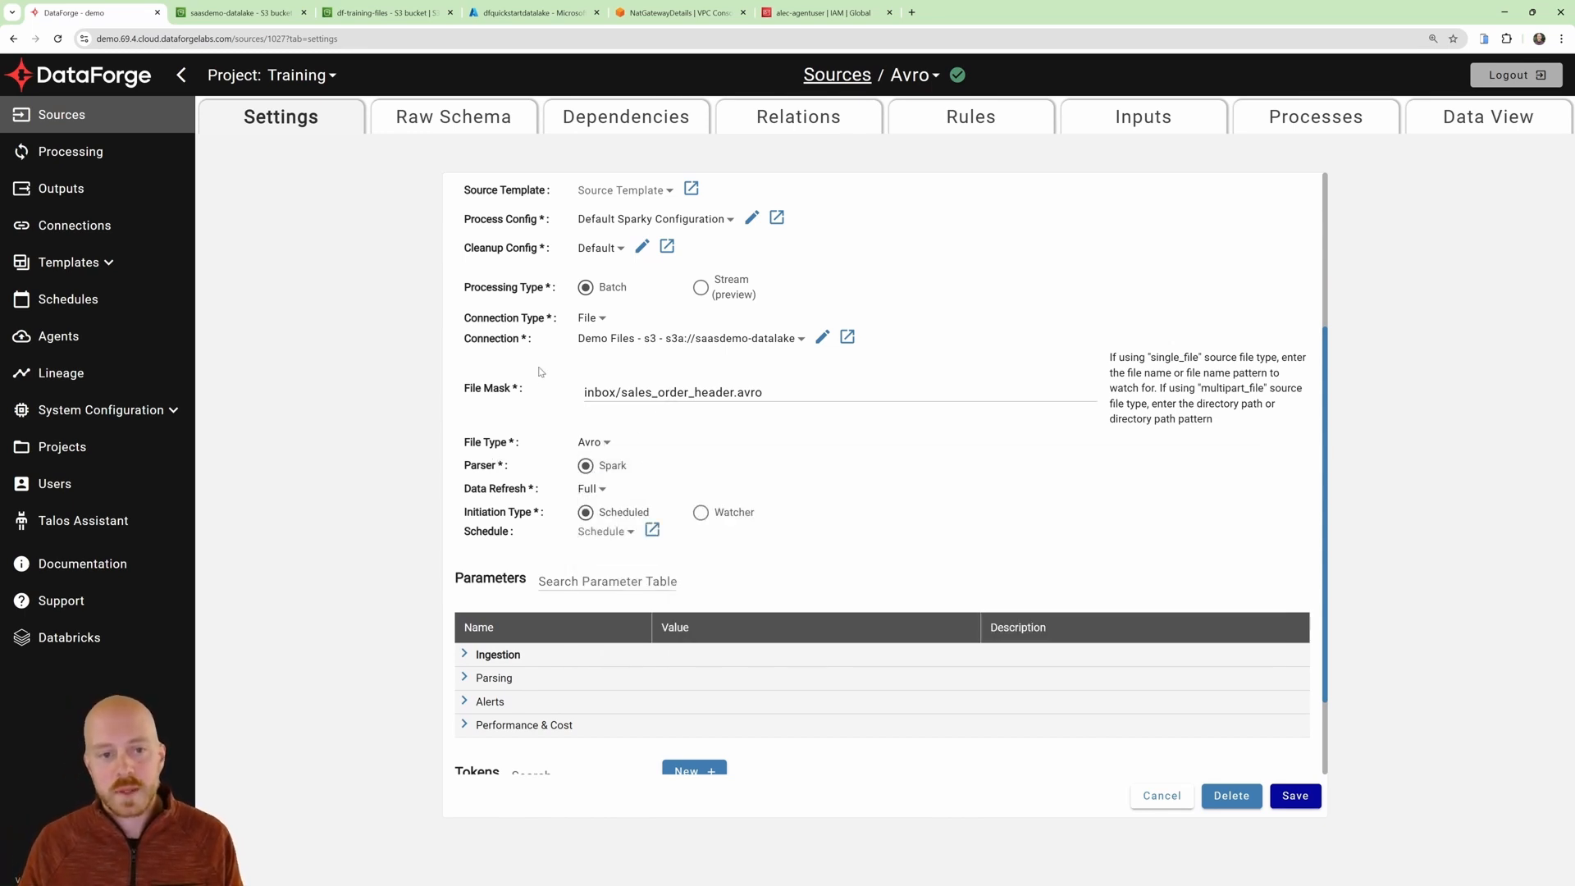
{"action": "left_click_drag", "start_coordinate": [780, 393], "coordinate": [677, 394]}
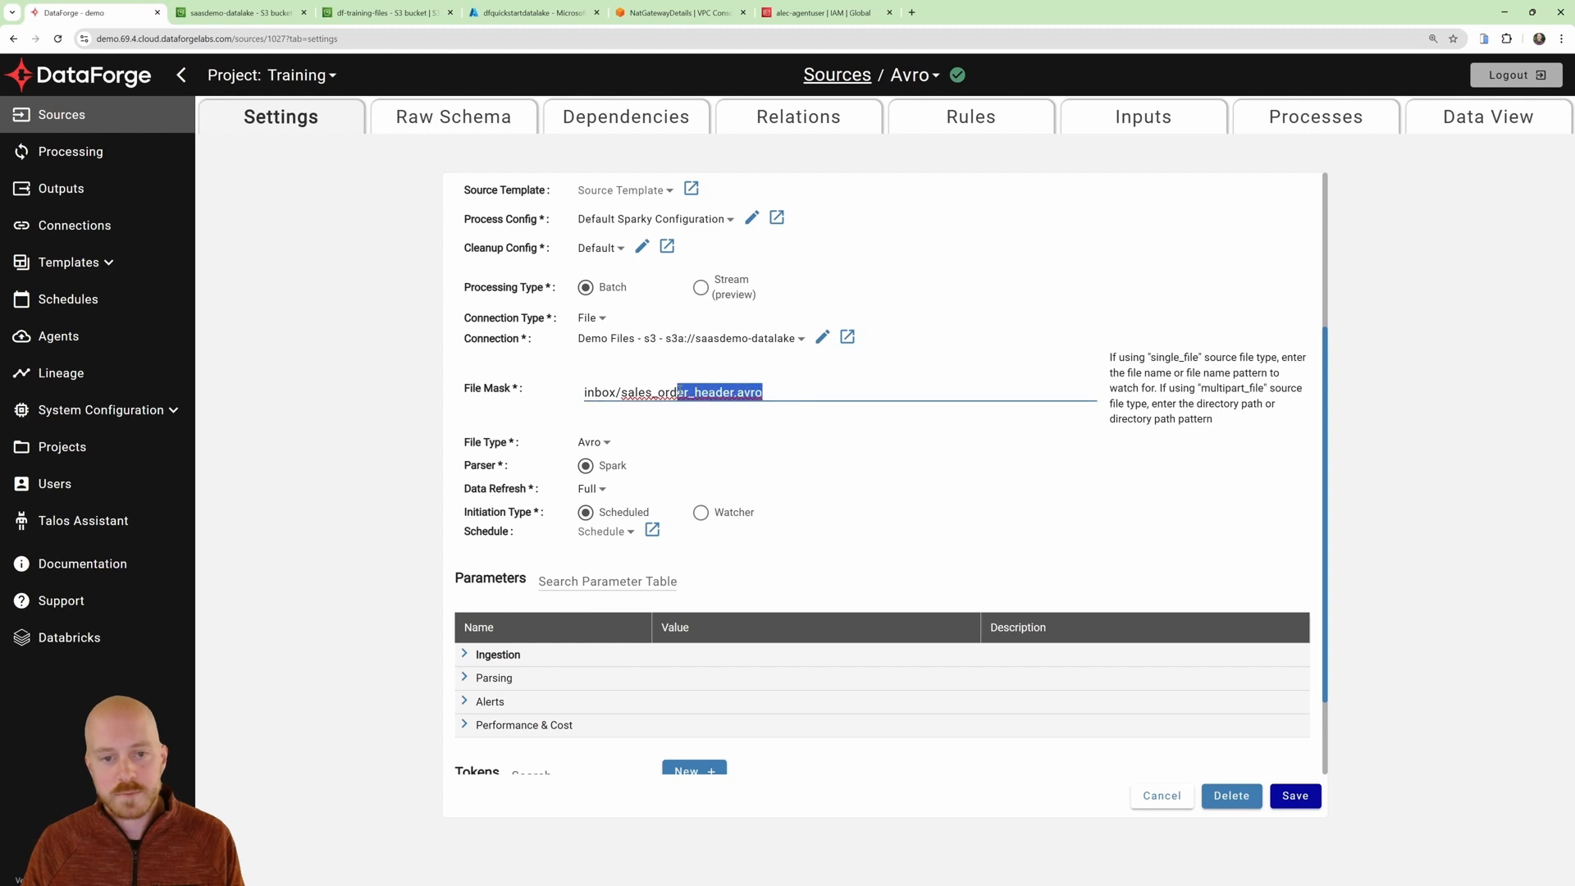
{"action": "left_click", "coordinate": [677, 394]}
Expand the Avro source's Ingestion parameters and review the Source File Type options.
{"action": "left_click", "coordinate": [462, 655]}
{"action": "scroll", "coordinate": [501, 558], "scroll_direction": "down", "scroll_amount": 5}
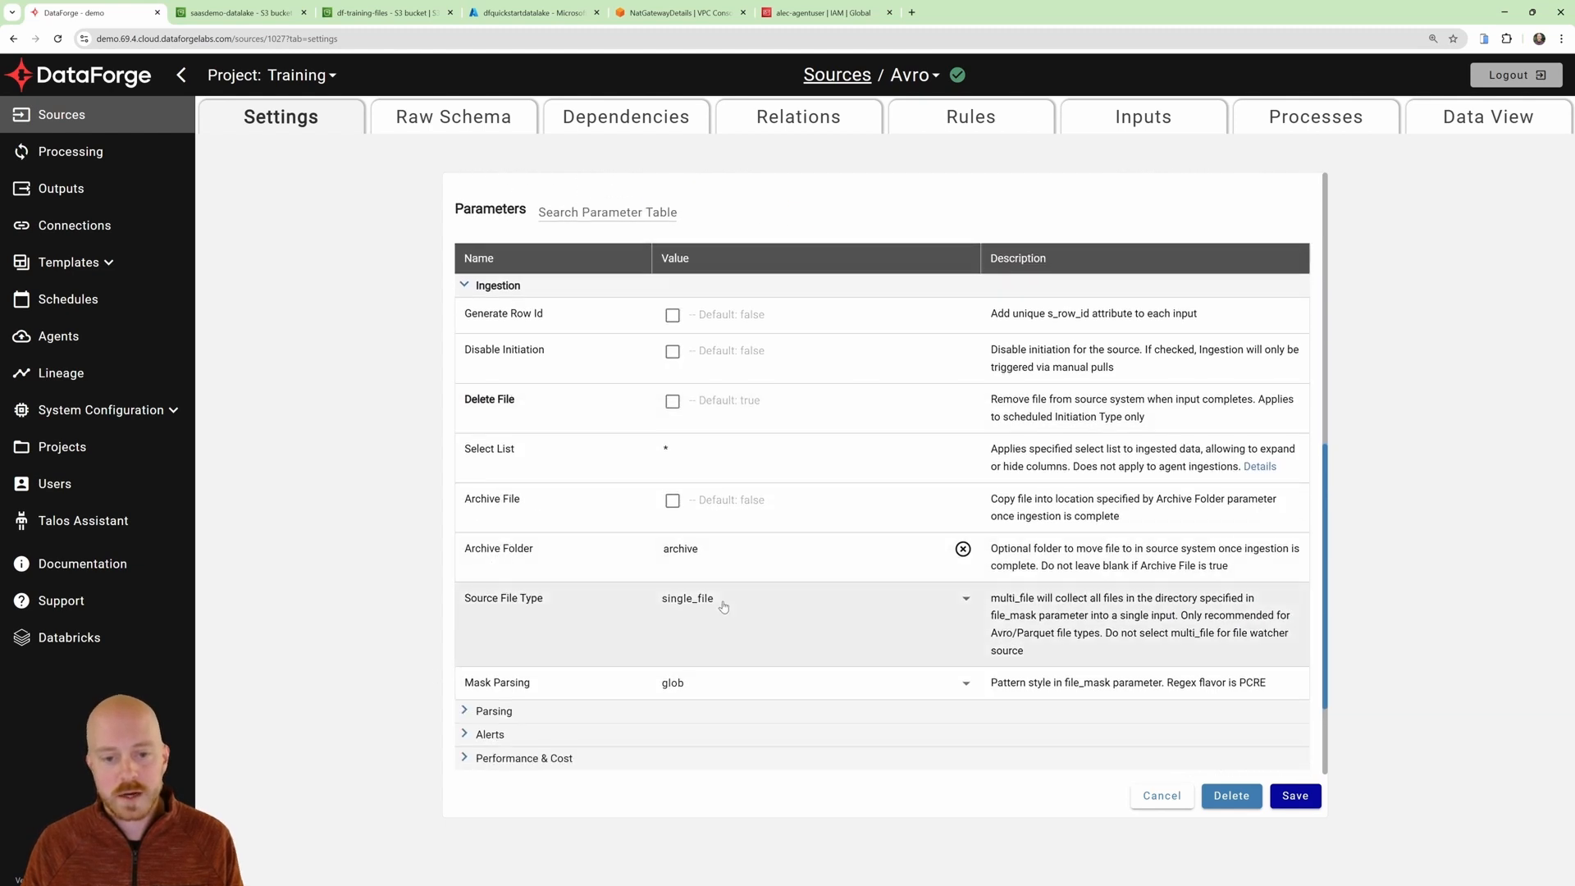
{"action": "left_click", "coordinate": [719, 605]}
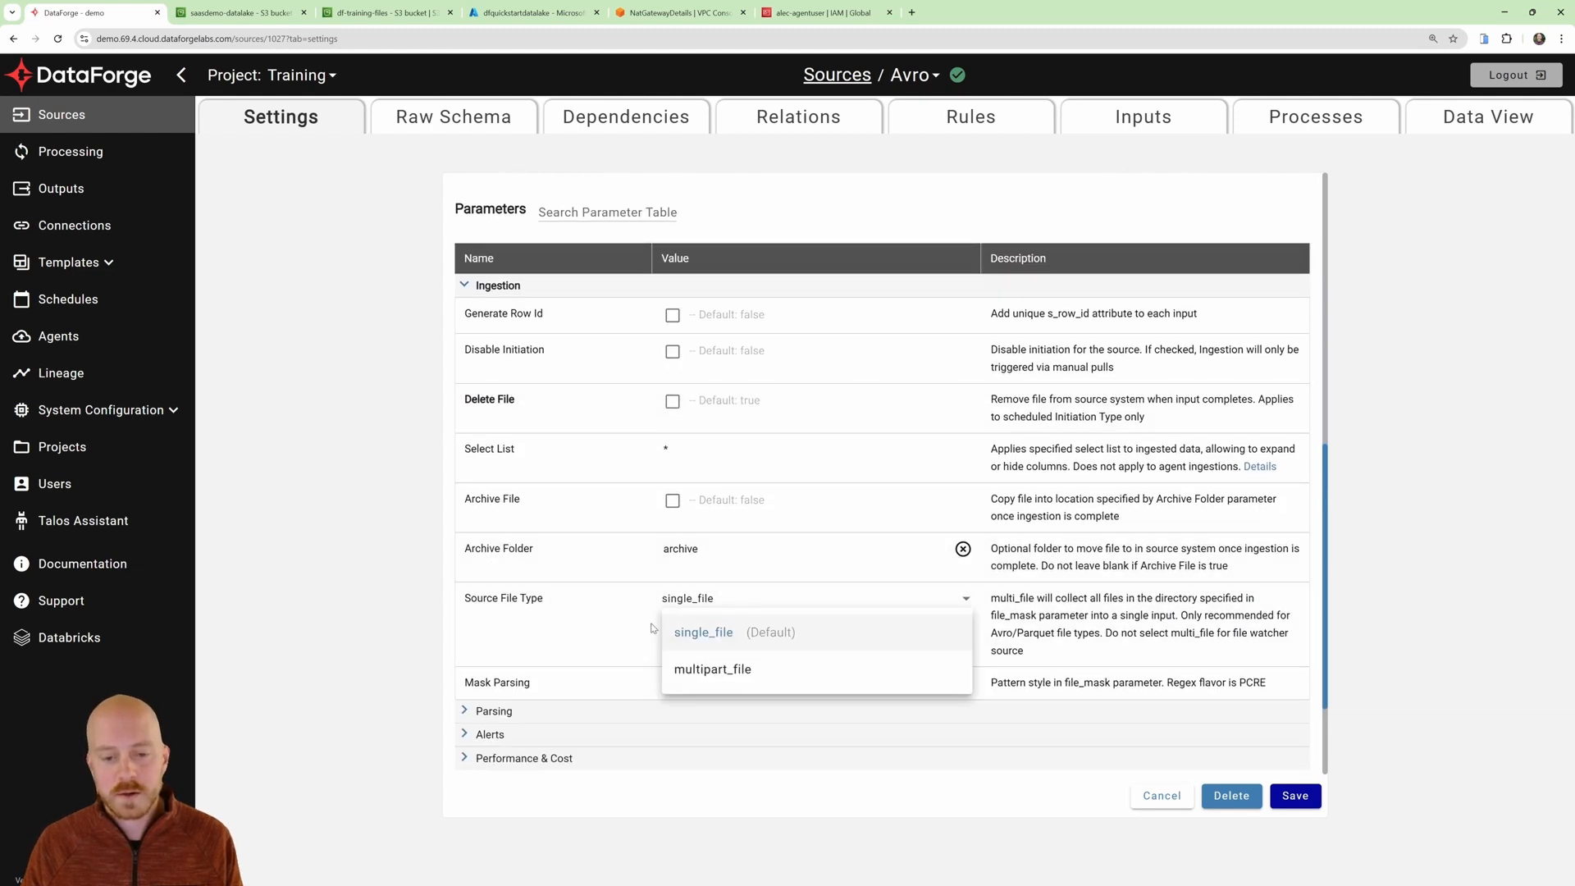
{"action": "left_click", "coordinate": [553, 626]}
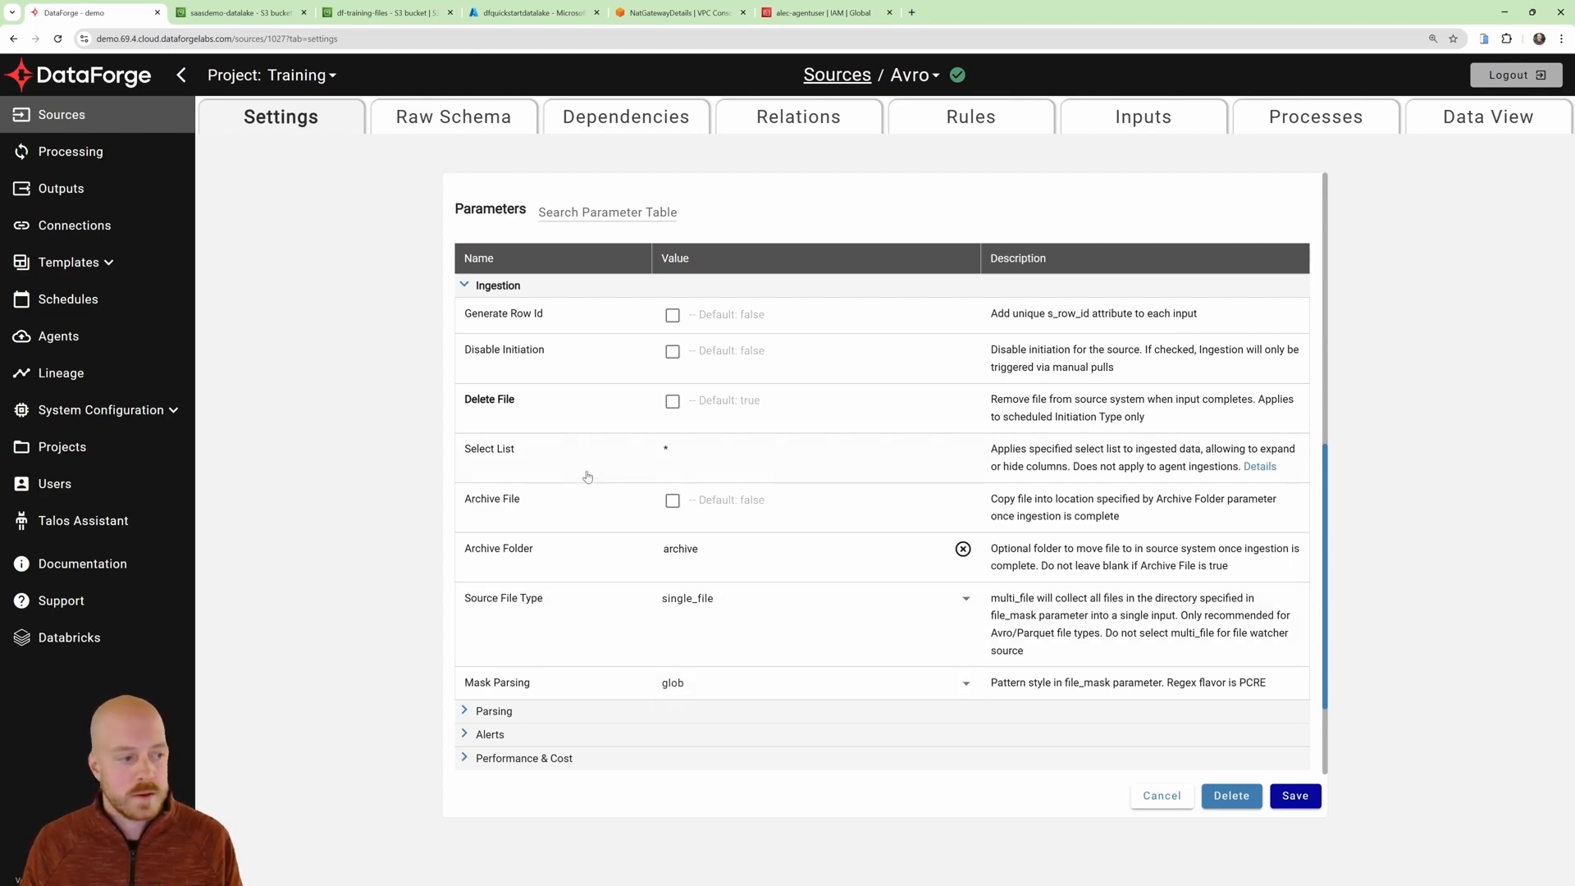
{"action": "scroll", "coordinate": [689, 369], "scroll_direction": "up", "scroll_amount": 4}
Open the JSON source's settings from the sources list and review its file mask and file type choices.
{"action": "left_click", "coordinate": [832, 80]}
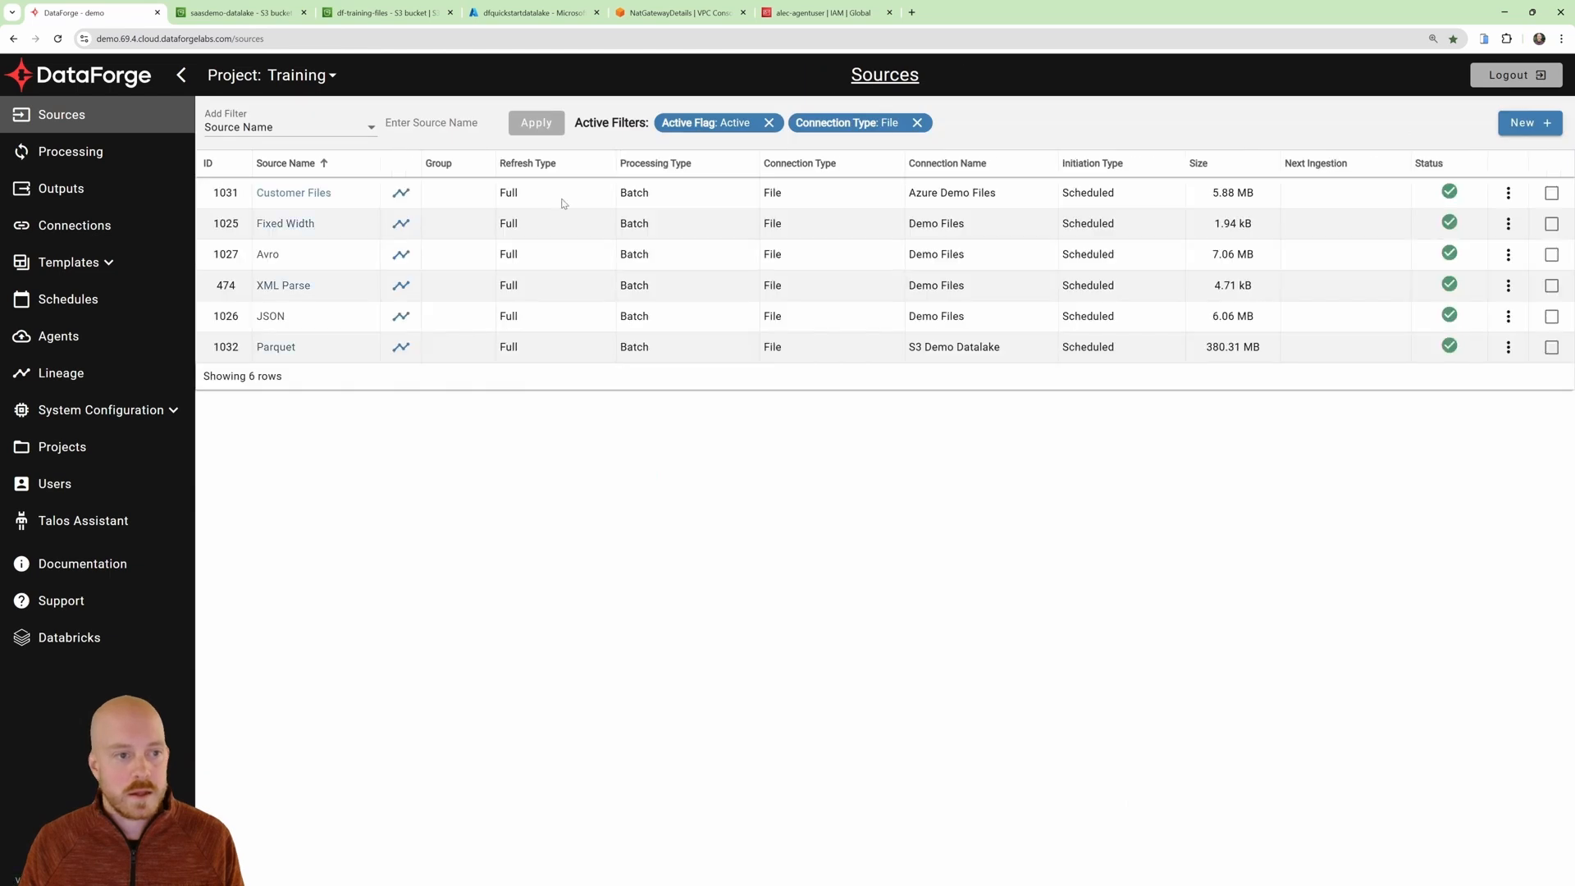
{"action": "left_click", "coordinate": [271, 316]}
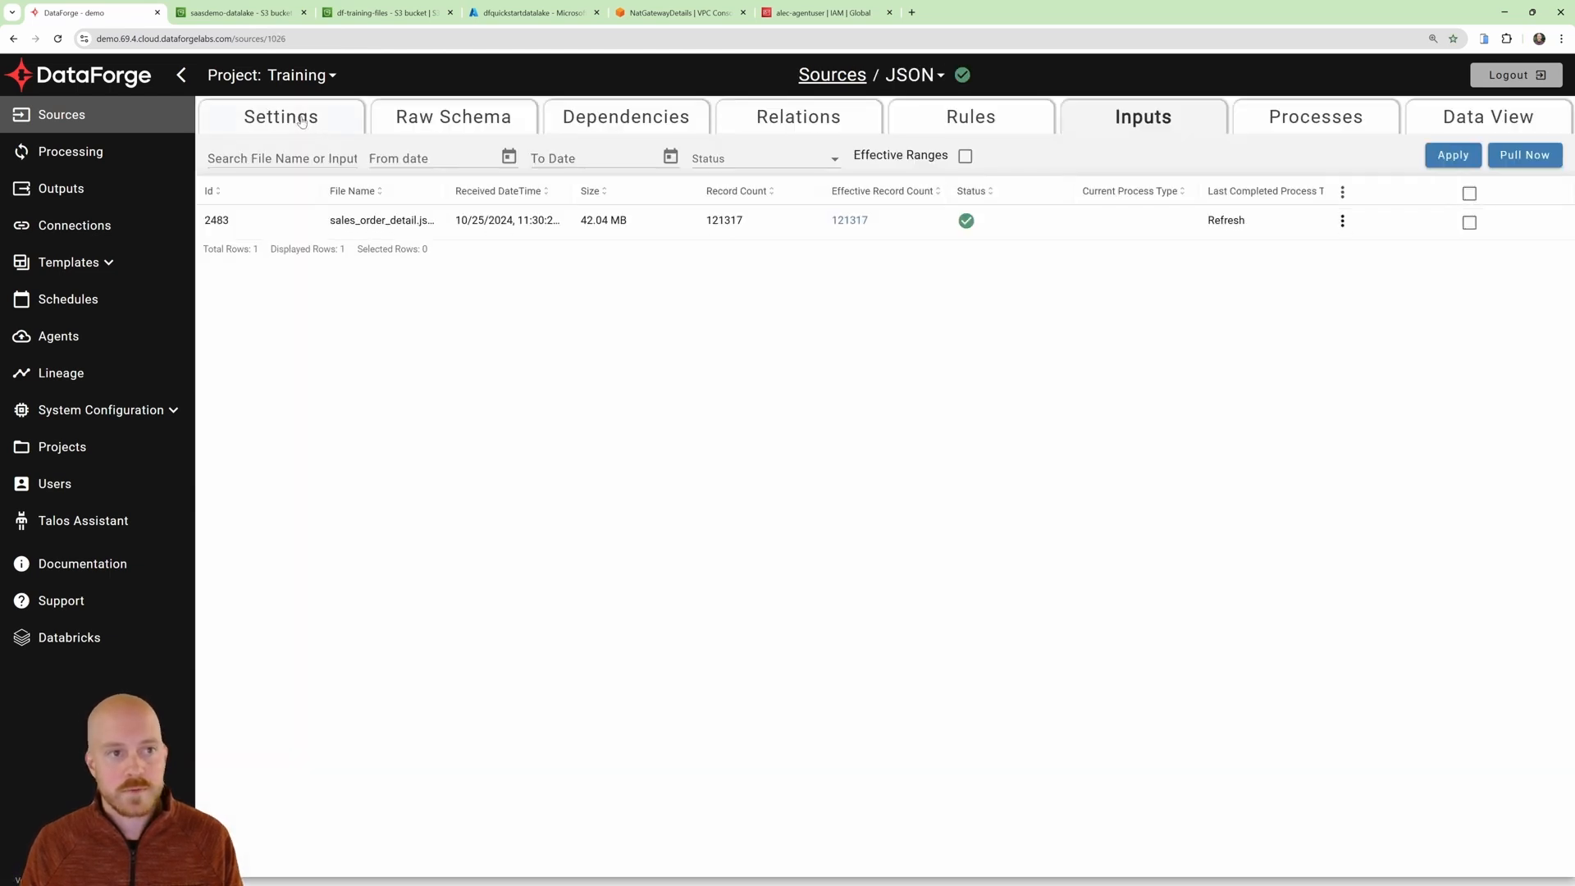
{"action": "left_click", "coordinate": [302, 119]}
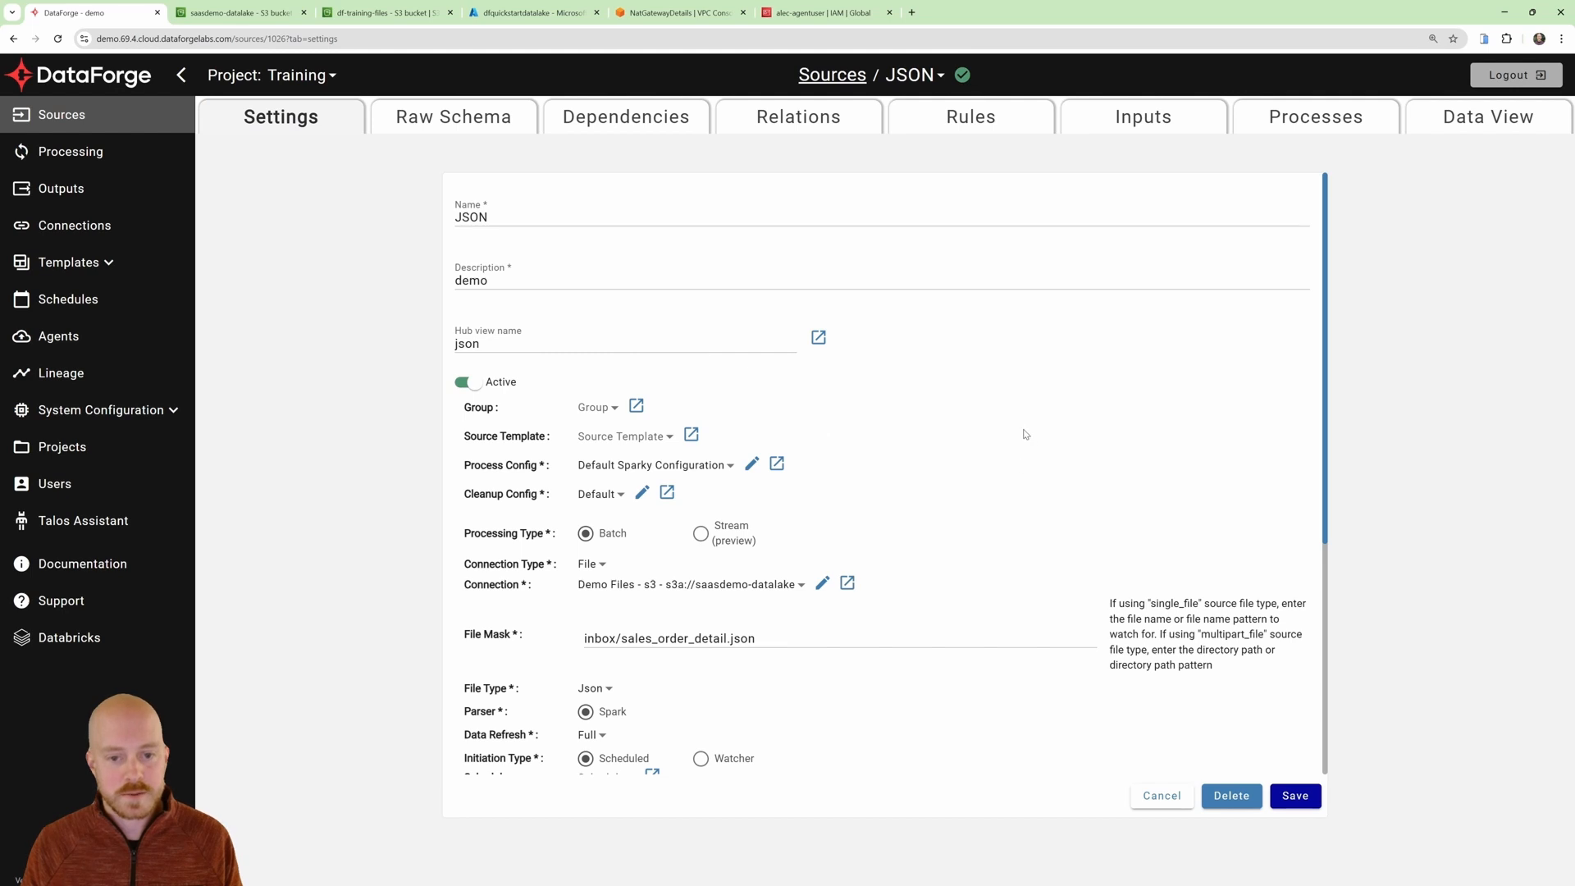
{"action": "scroll", "coordinate": [1025, 434], "scroll_direction": "down", "scroll_amount": 3}
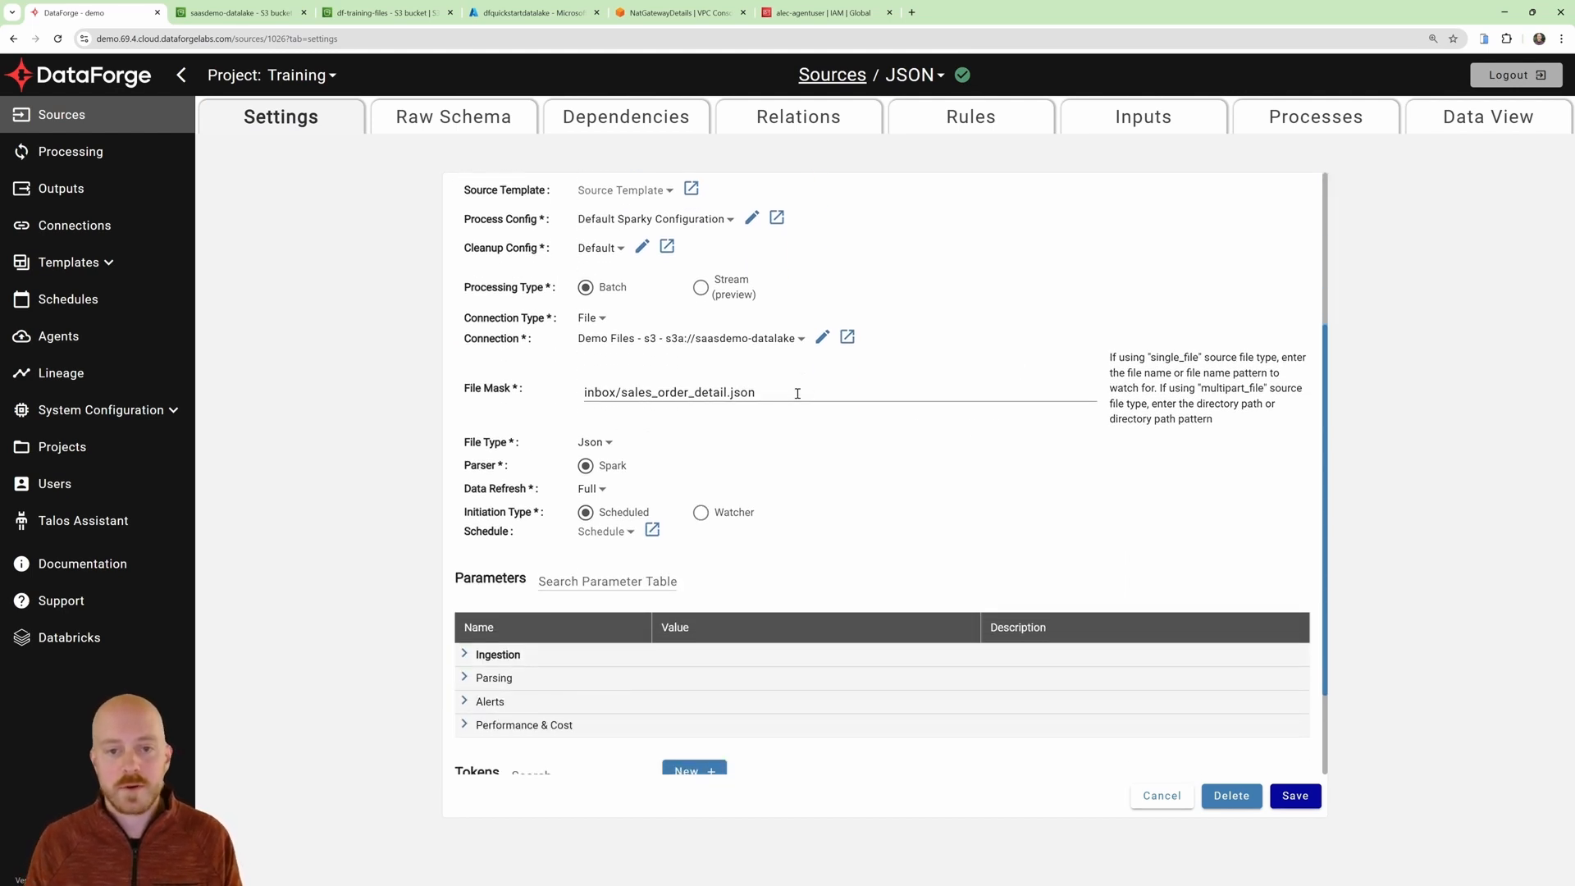
{"action": "left_click_drag", "start_coordinate": [797, 393], "coordinate": [584, 393]}
{"action": "left_click", "coordinate": [710, 422]}
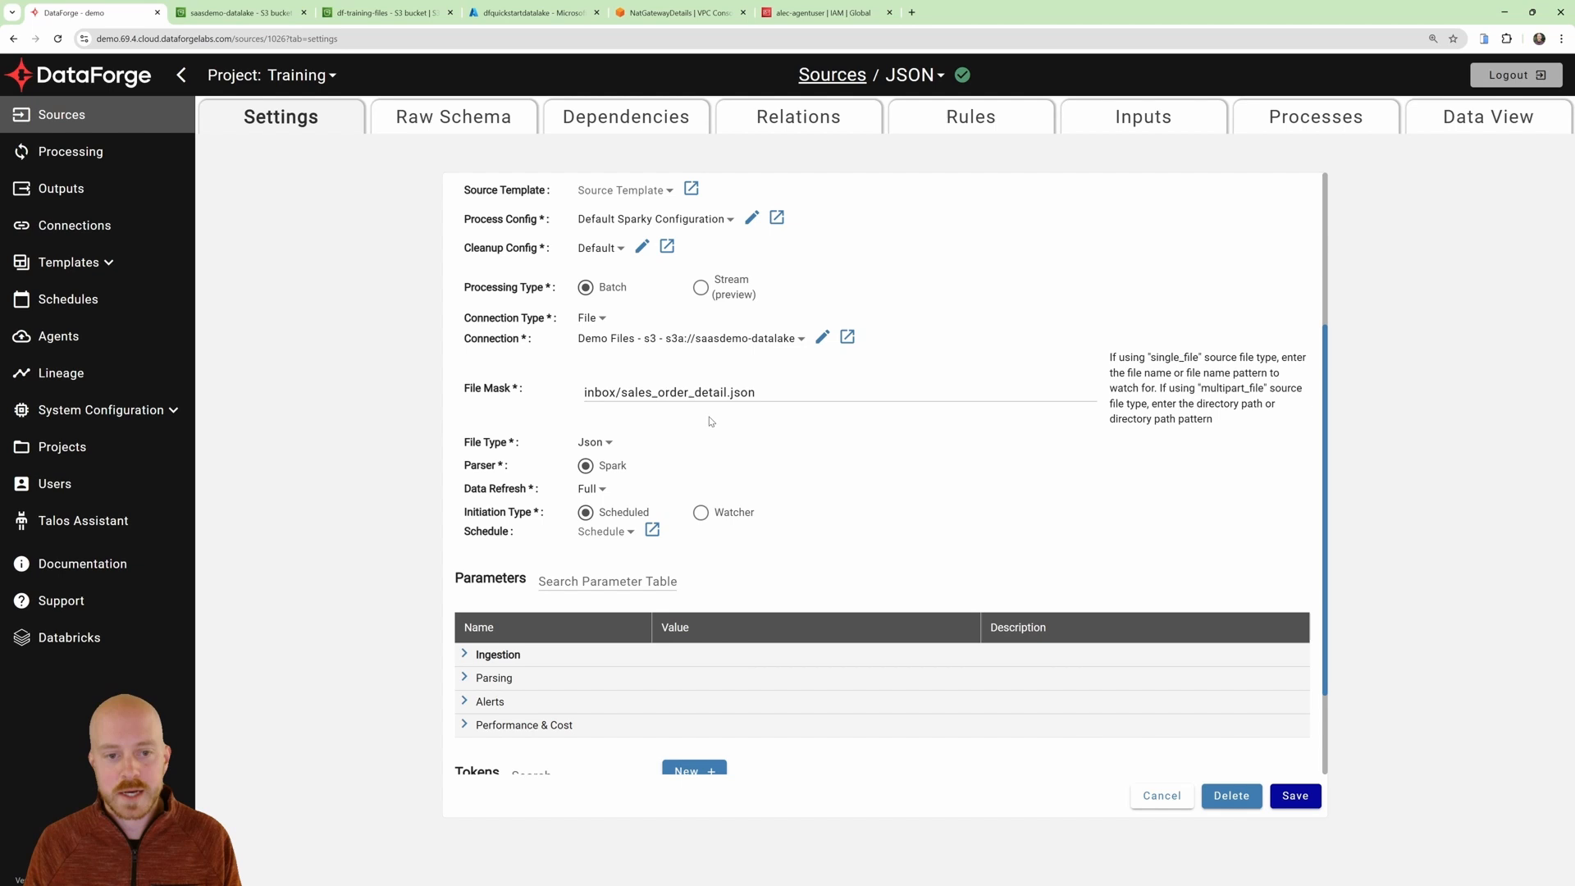
{"action": "left_click", "coordinate": [599, 449]}
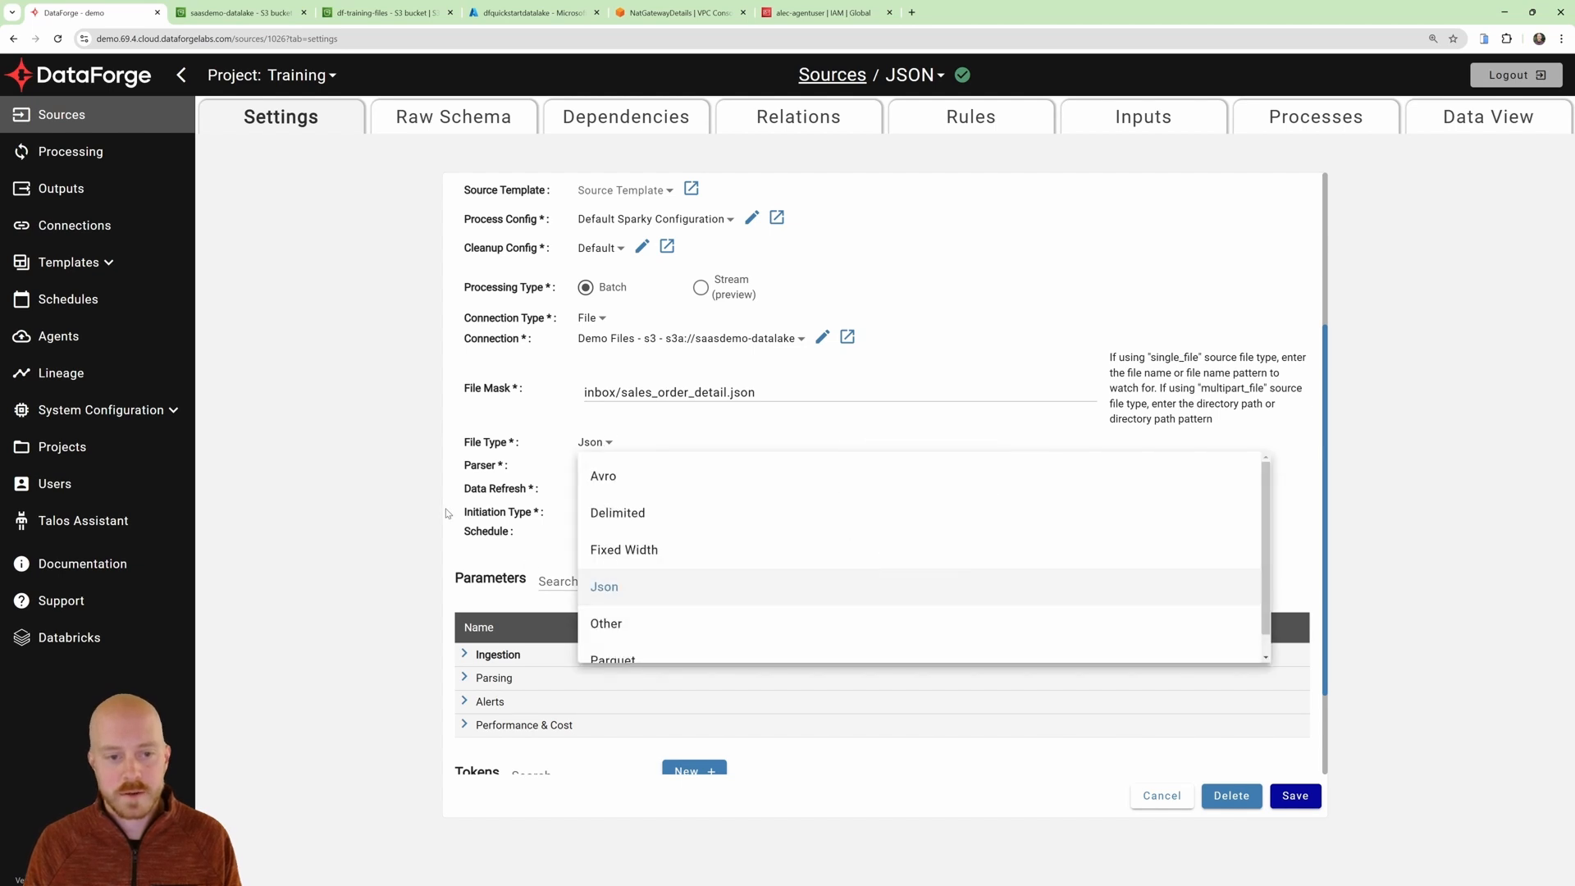
{"action": "left_click", "coordinate": [447, 513]}
Expand the JSON source's Parsing parameters and review the options from Schema Evolution through the date, line and sampling settings.
{"action": "scroll", "coordinate": [451, 529], "scroll_direction": "down", "scroll_amount": 2}
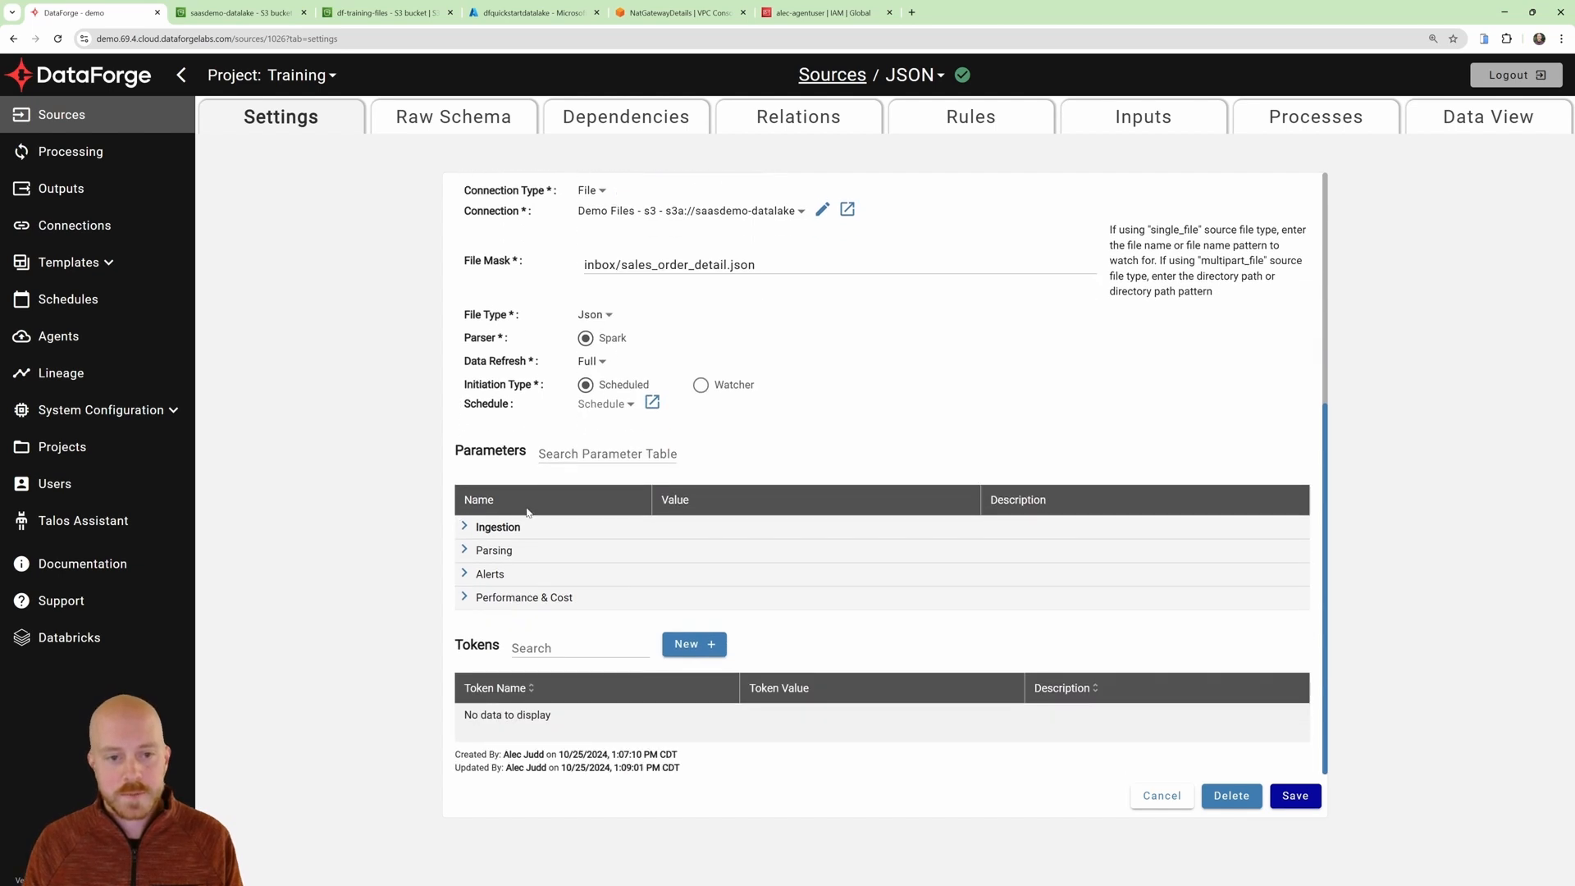
{"action": "left_click", "coordinate": [462, 551]}
{"action": "scroll", "coordinate": [492, 492], "scroll_direction": "down", "scroll_amount": 5}
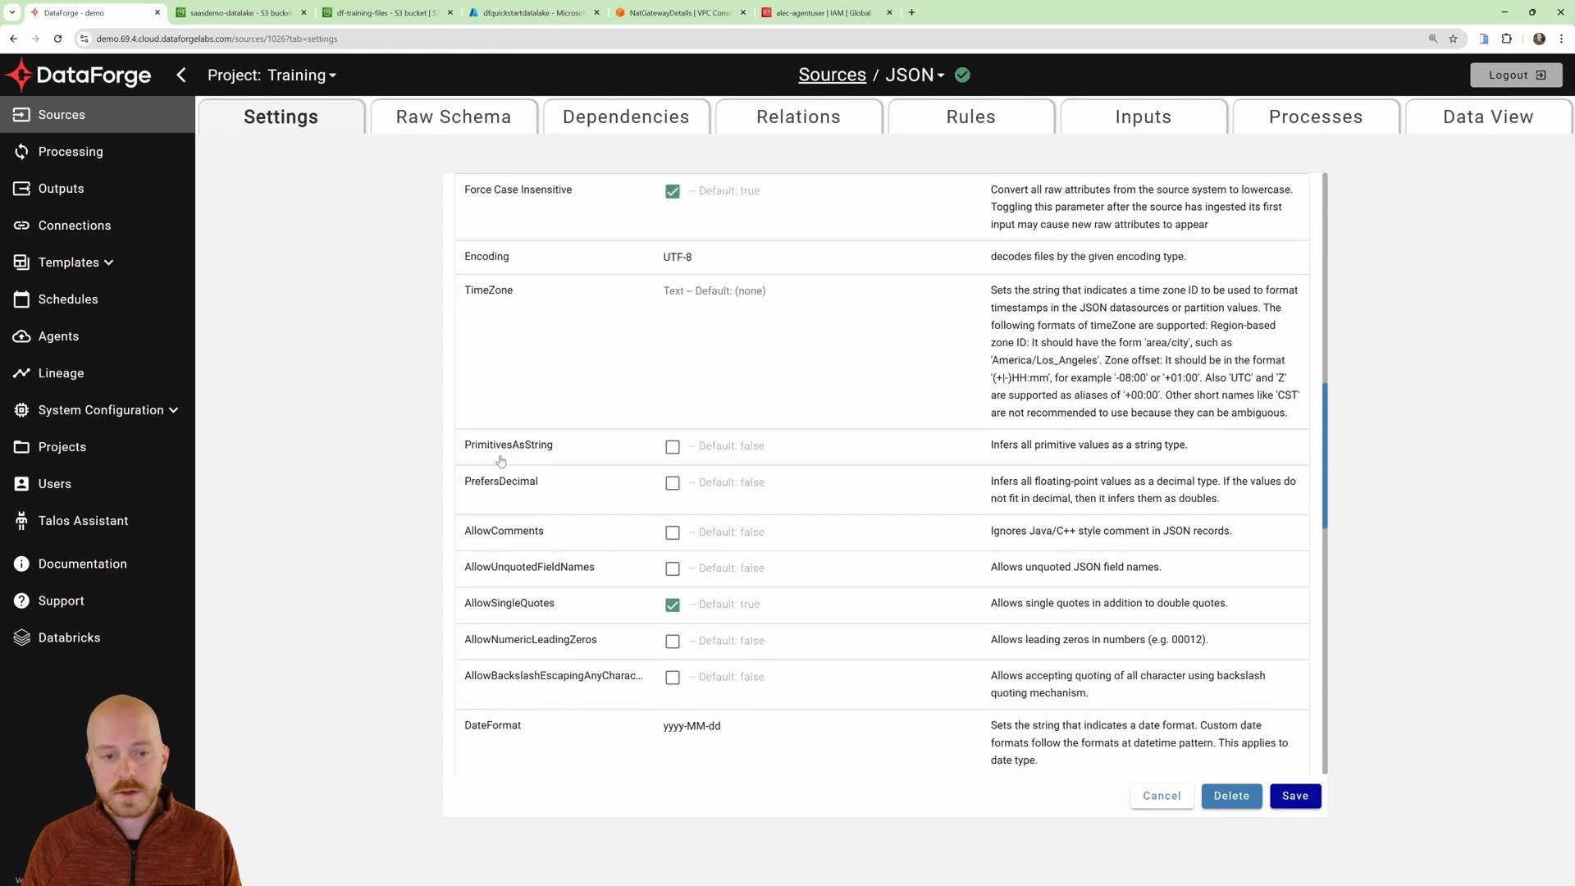
{"action": "scroll", "coordinate": [517, 455], "scroll_direction": "down", "scroll_amount": 3}
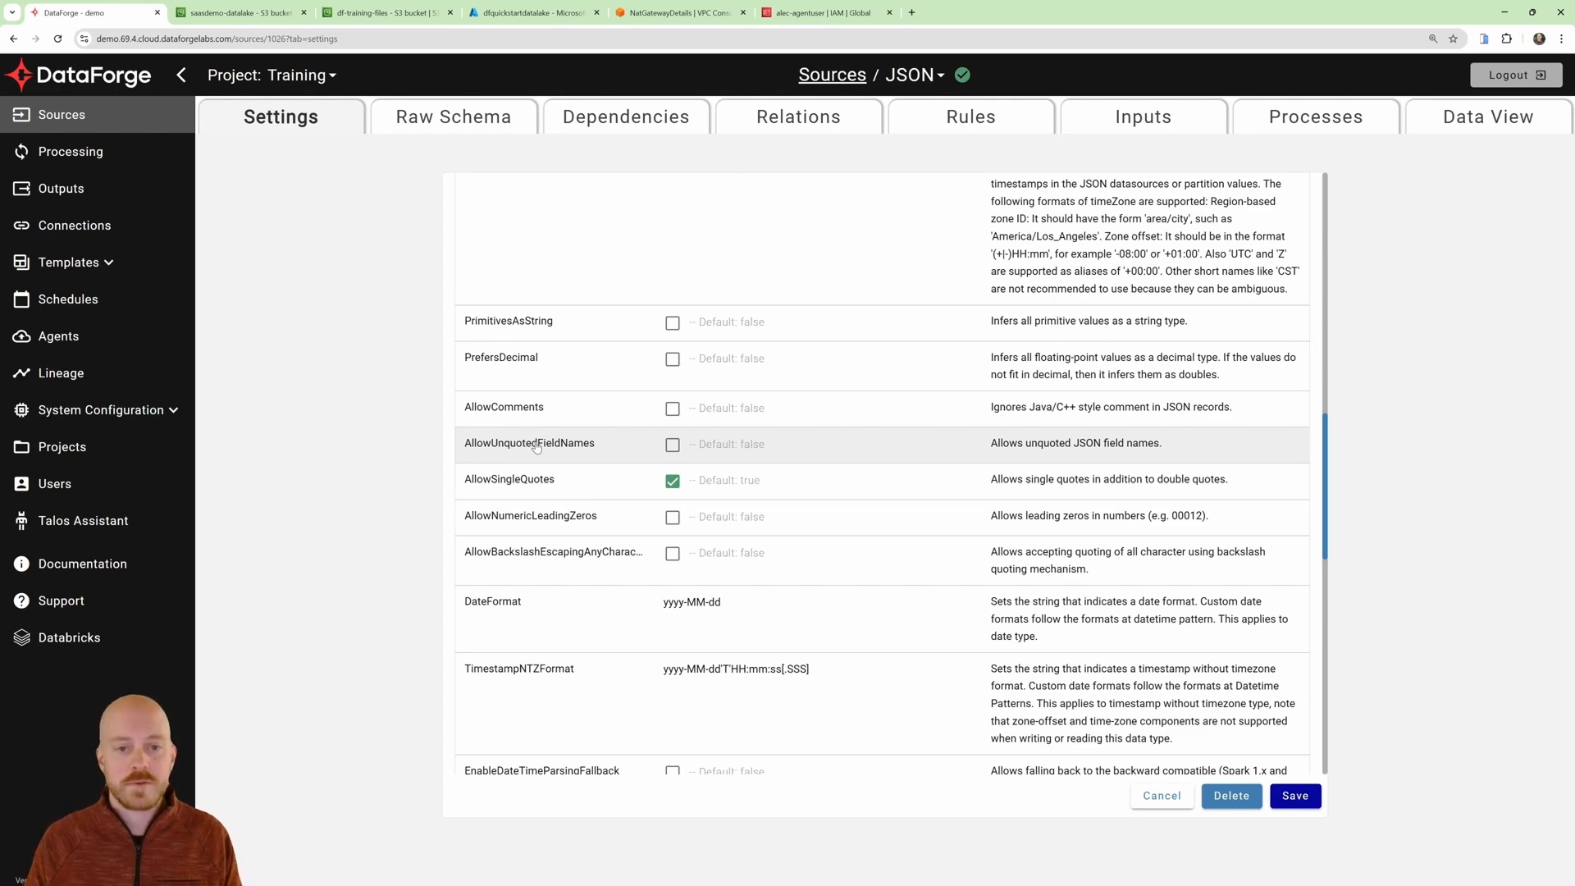
{"action": "scroll", "coordinate": [536, 445], "scroll_direction": "up", "scroll_amount": 5}
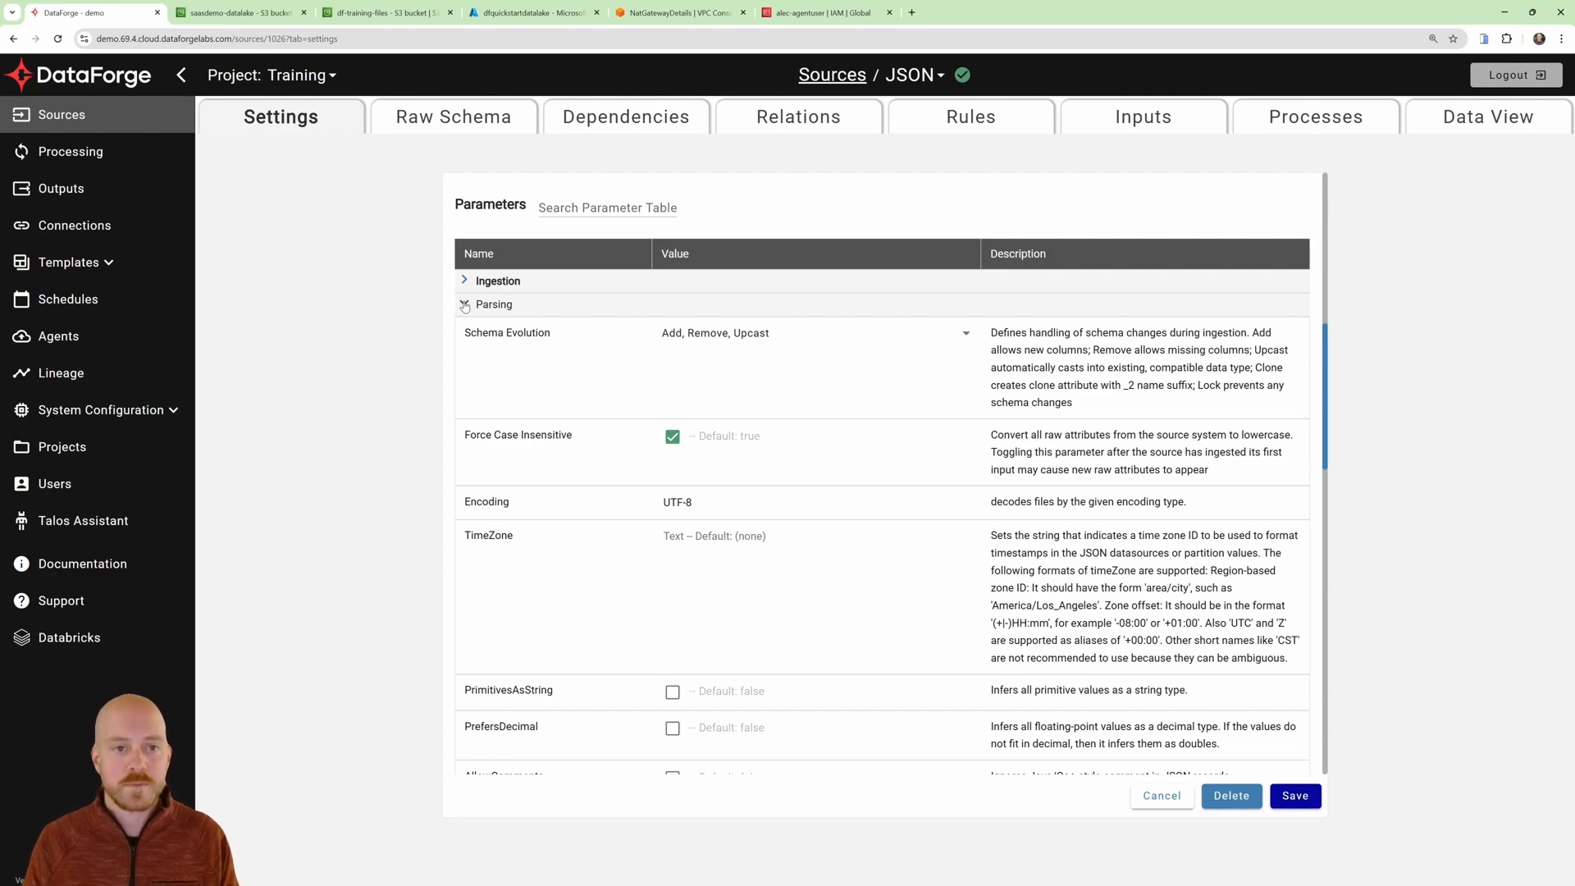
{"action": "scroll", "coordinate": [541, 492], "scroll_direction": "down", "scroll_amount": 3}
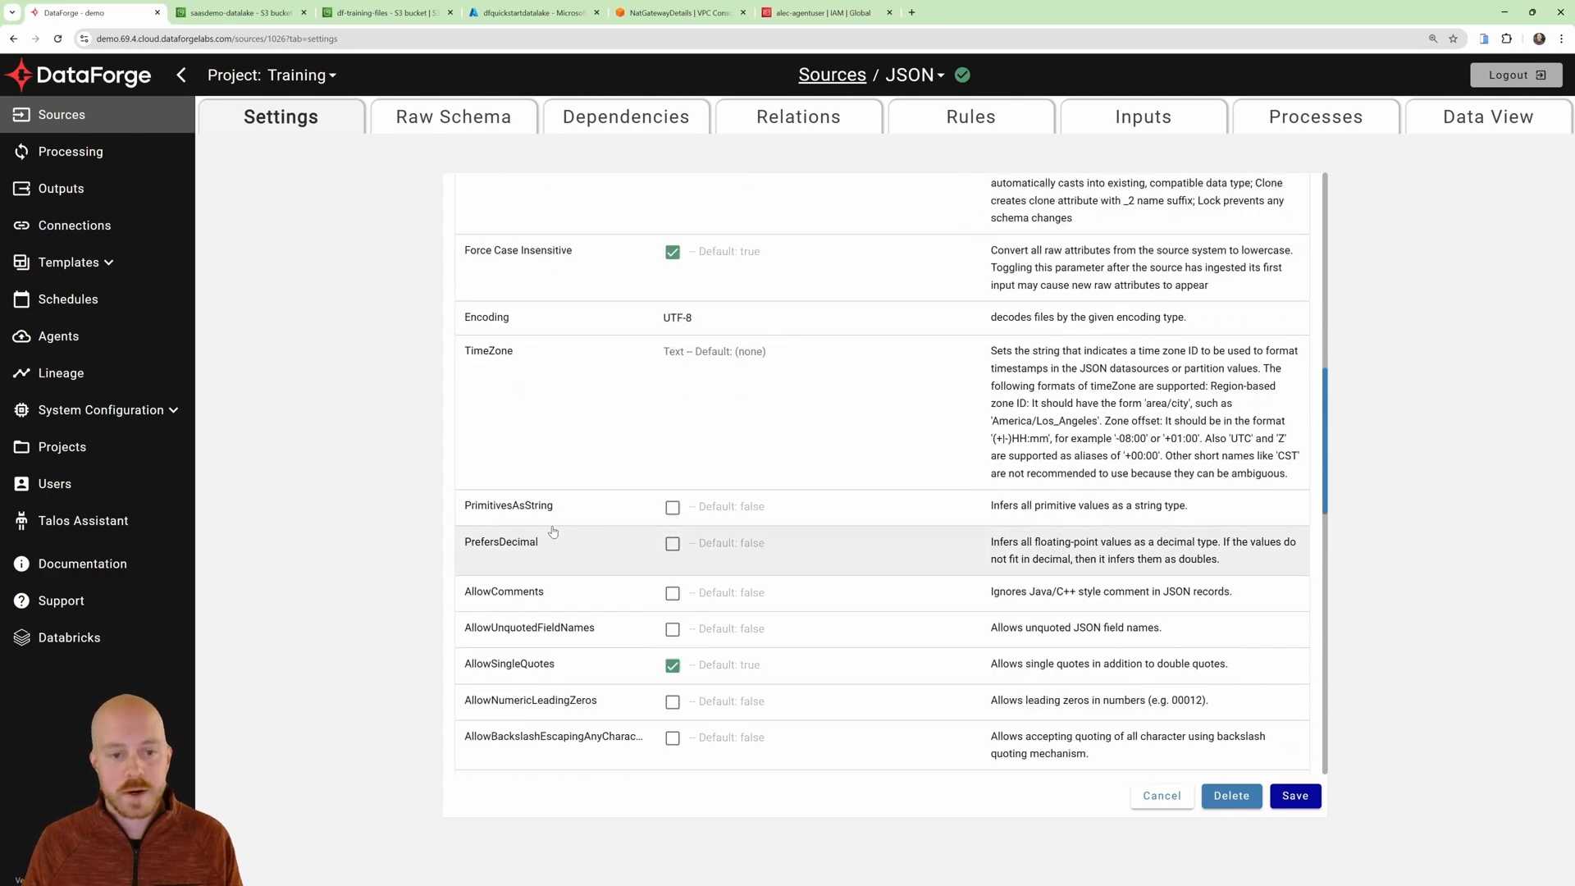
{"action": "scroll", "coordinate": [554, 532], "scroll_direction": "down", "scroll_amount": 8}
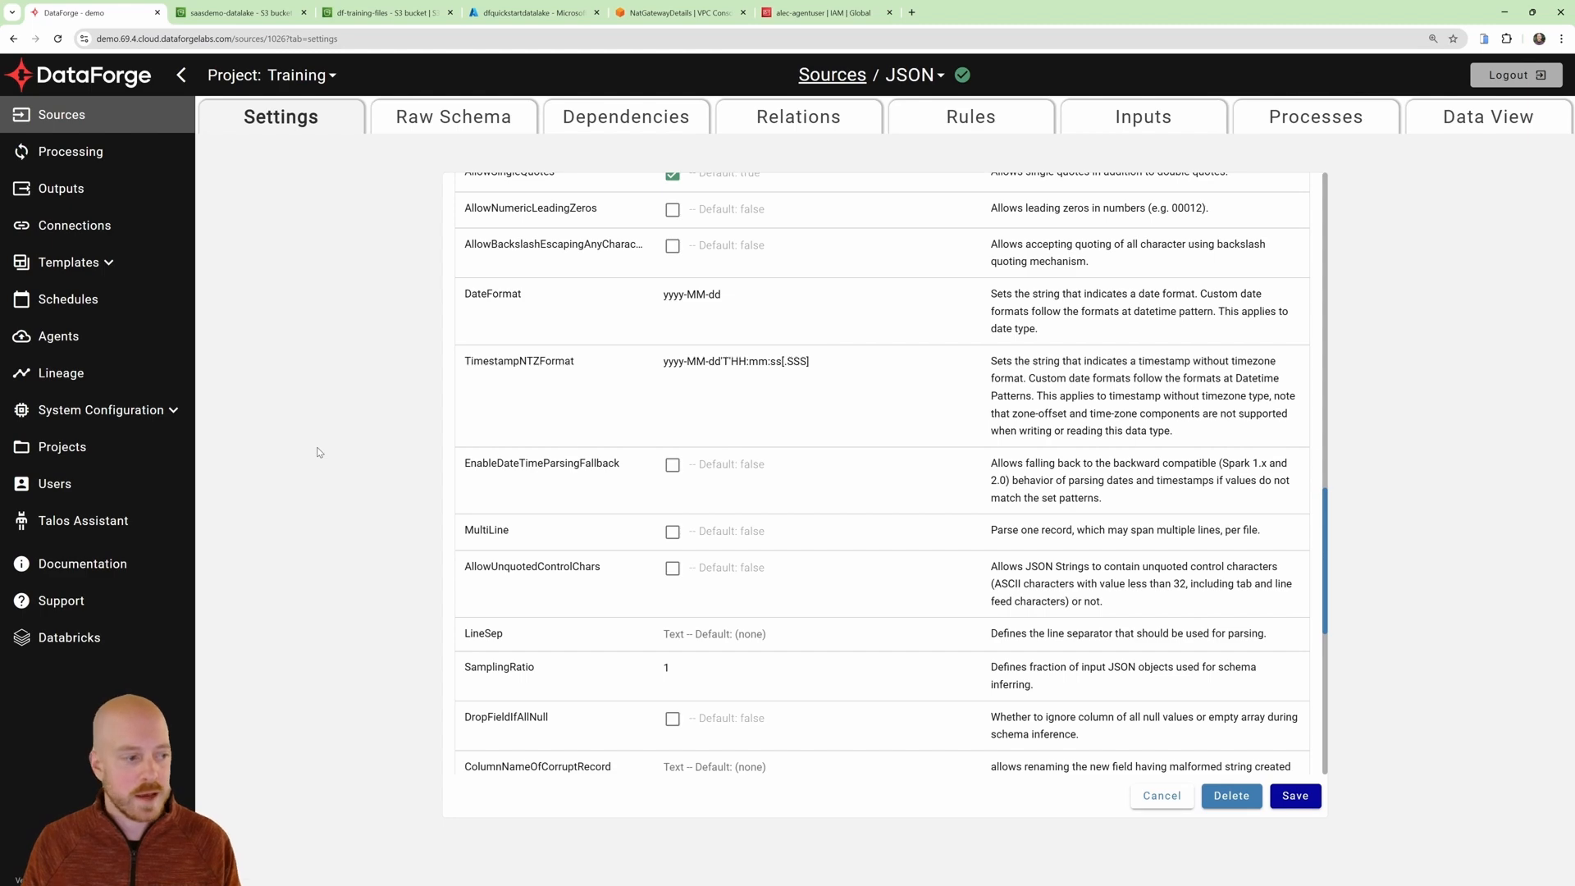
{"action": "scroll", "coordinate": [661, 389], "scroll_direction": "up", "scroll_amount": 5}
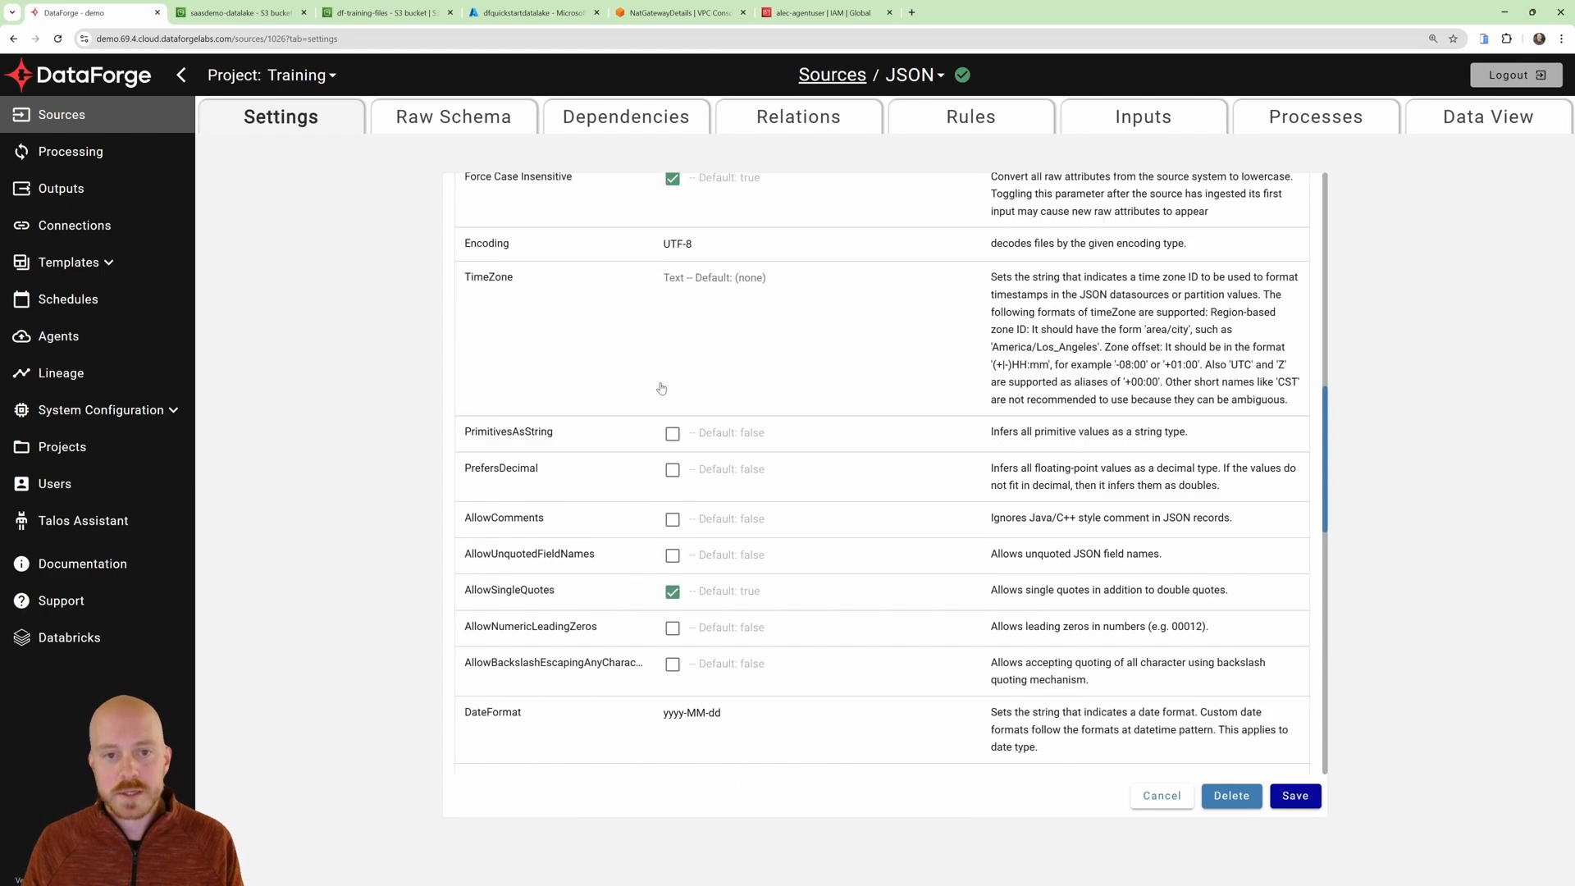
{"action": "scroll", "coordinate": [661, 388], "scroll_direction": "up", "scroll_amount": 3}
Open the XML Parse source's settings and review its file mask, file type choices, parser and custom parse cluster configuration.
{"action": "left_click", "coordinate": [814, 73]}
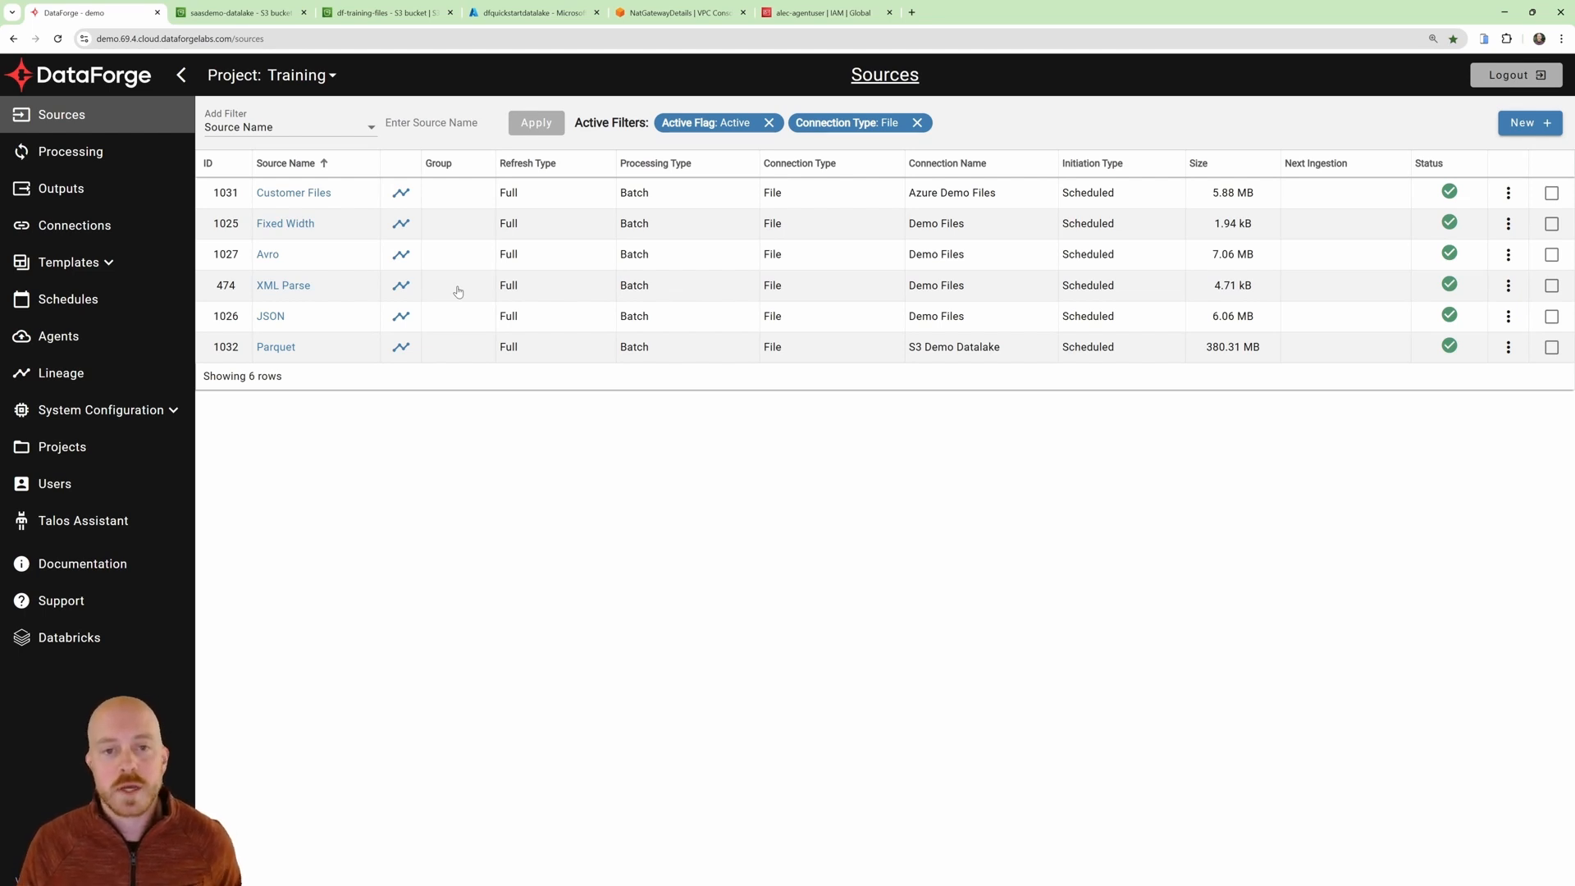
{"action": "left_click", "coordinate": [294, 287]}
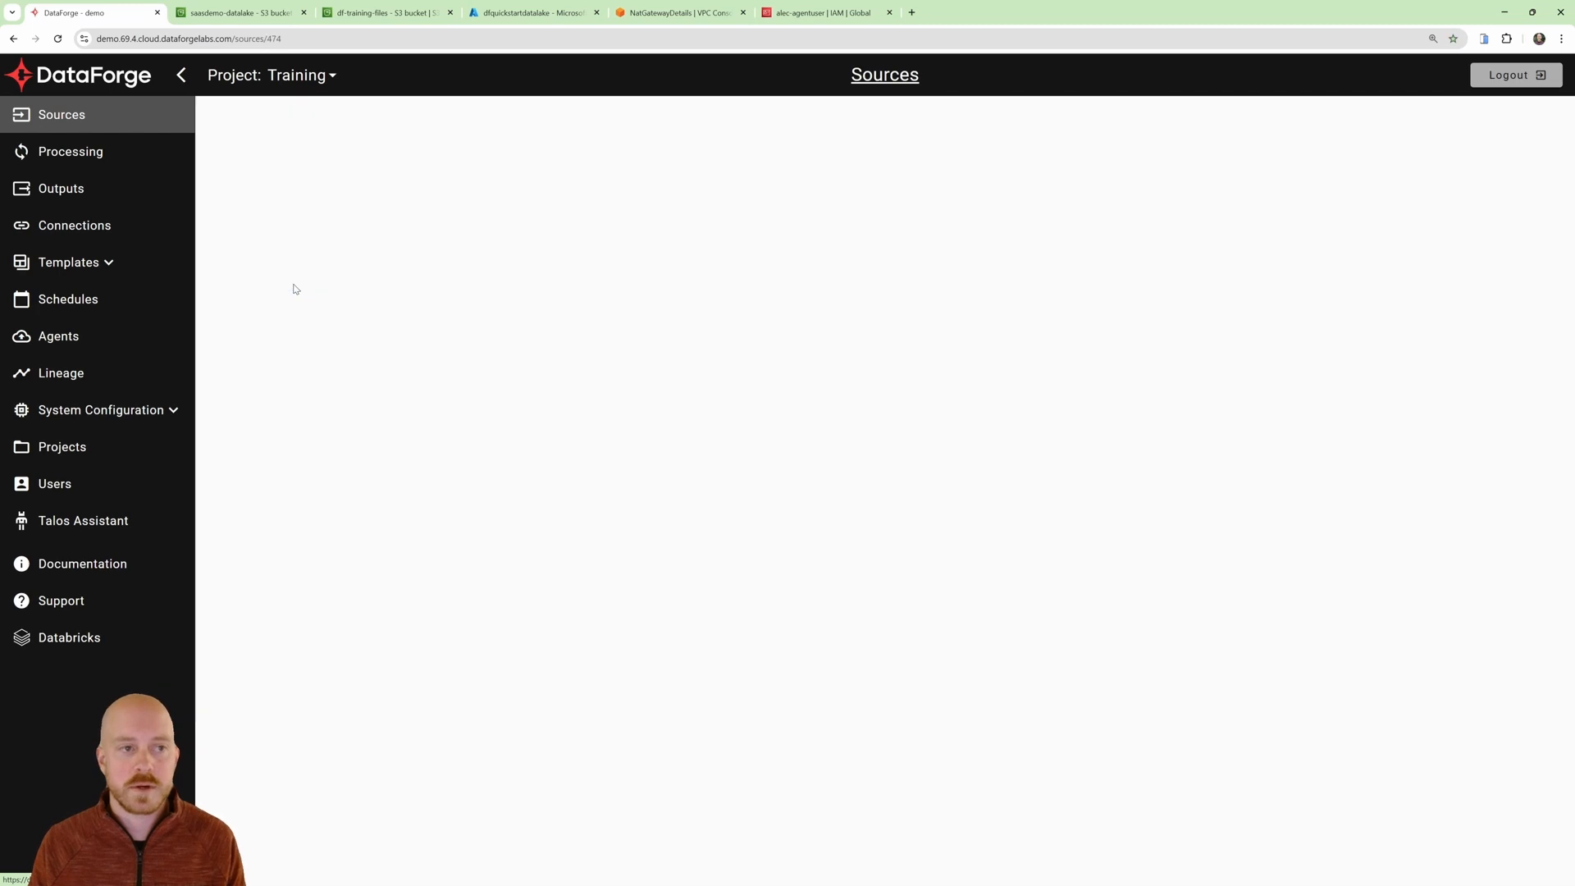
{"action": "left_click", "coordinate": [300, 118]}
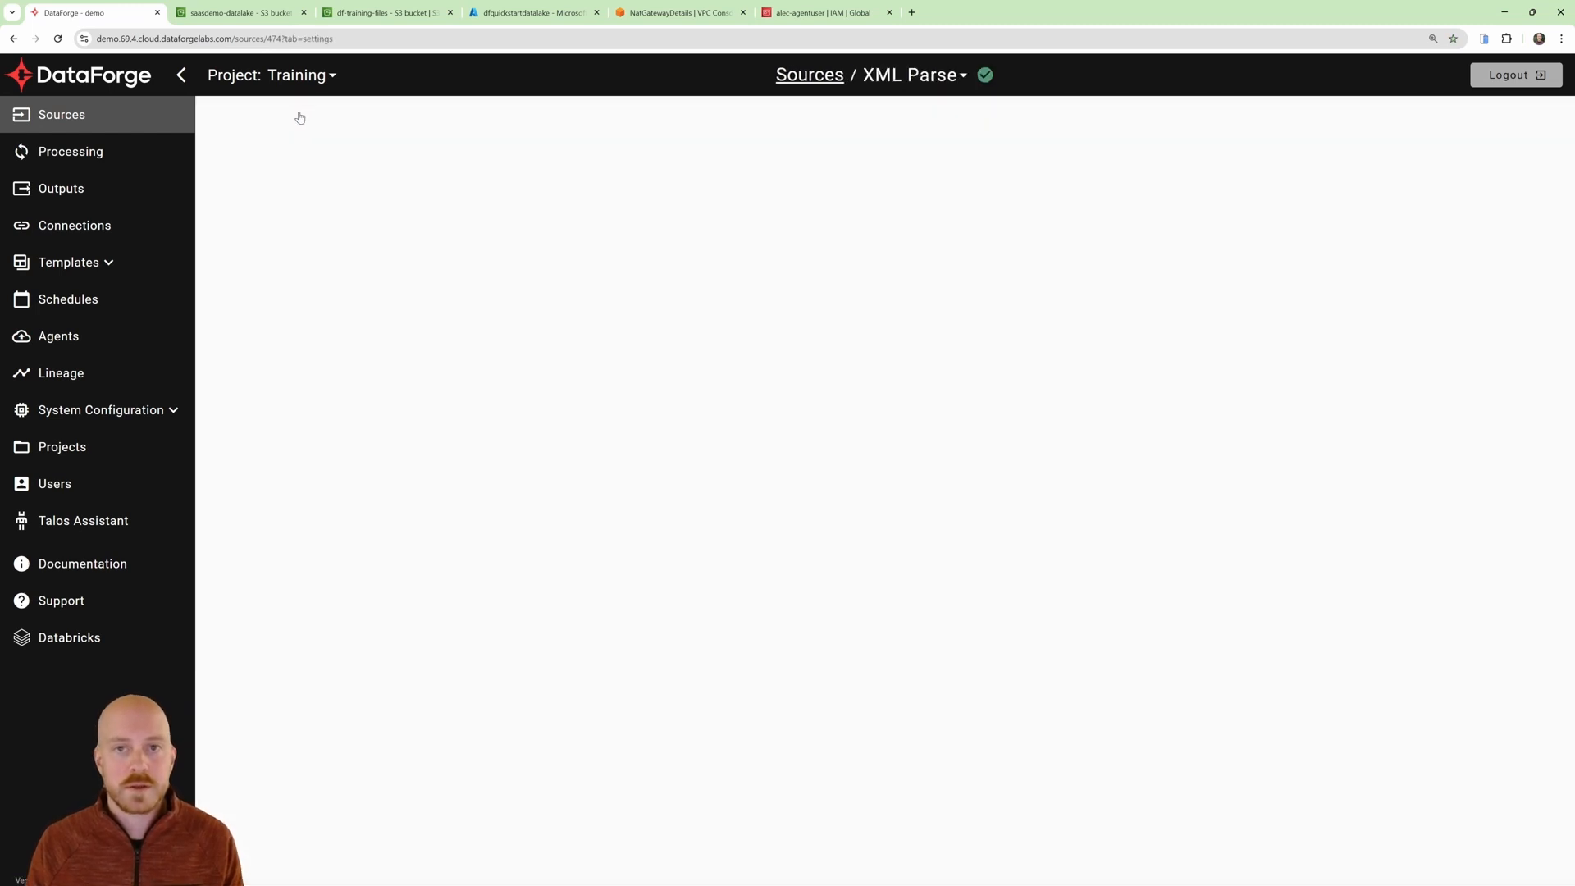
{"action": "scroll", "coordinate": [849, 349], "scroll_direction": "down", "scroll_amount": 2}
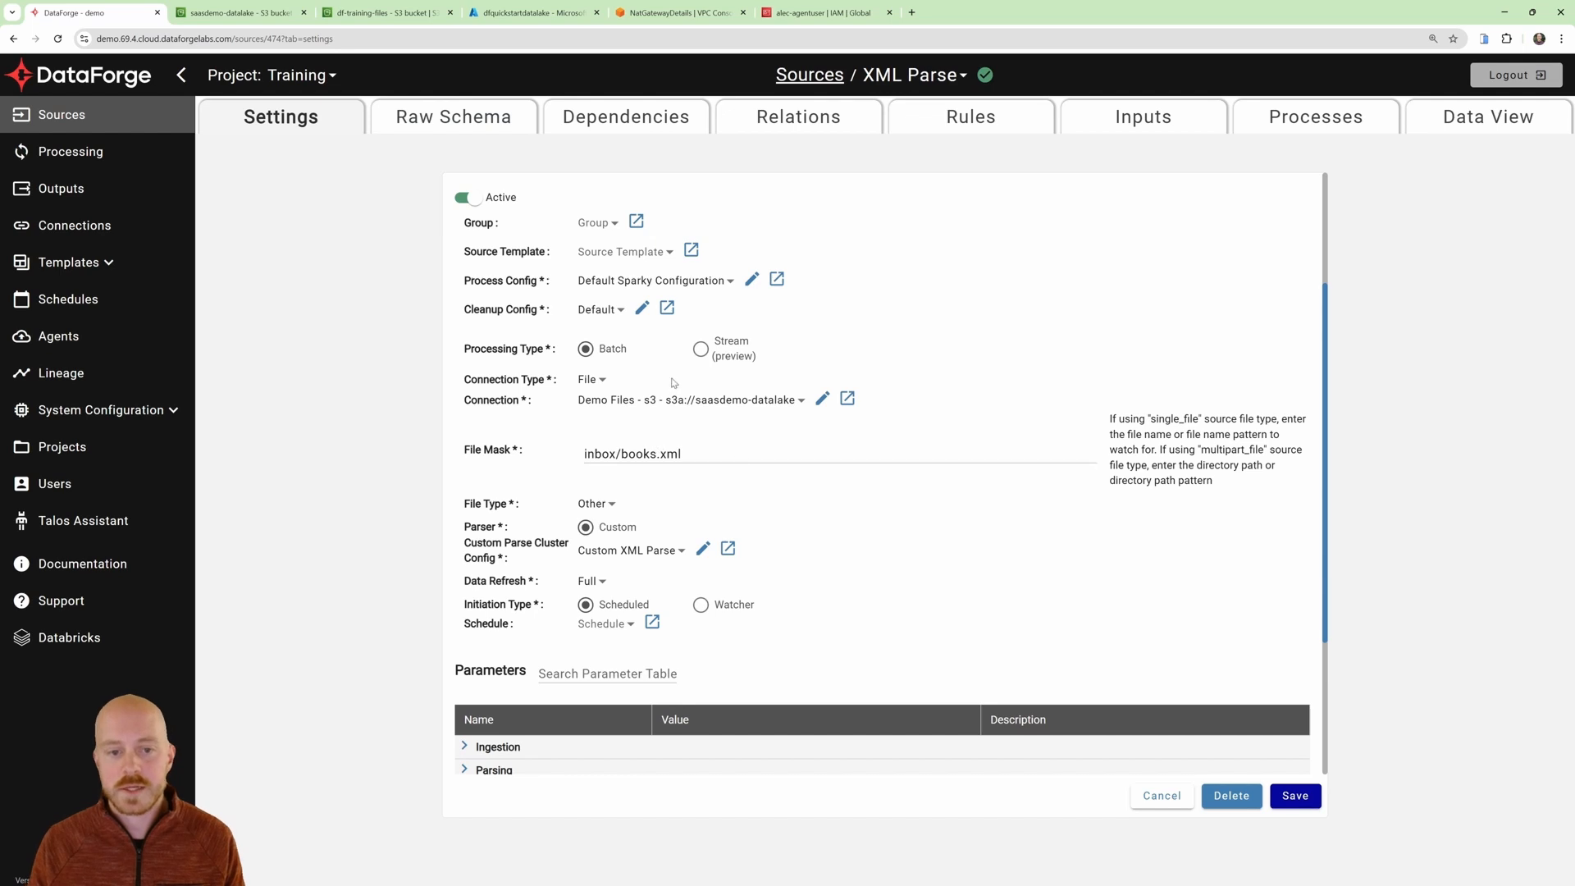
{"action": "left_click", "coordinate": [603, 511]}
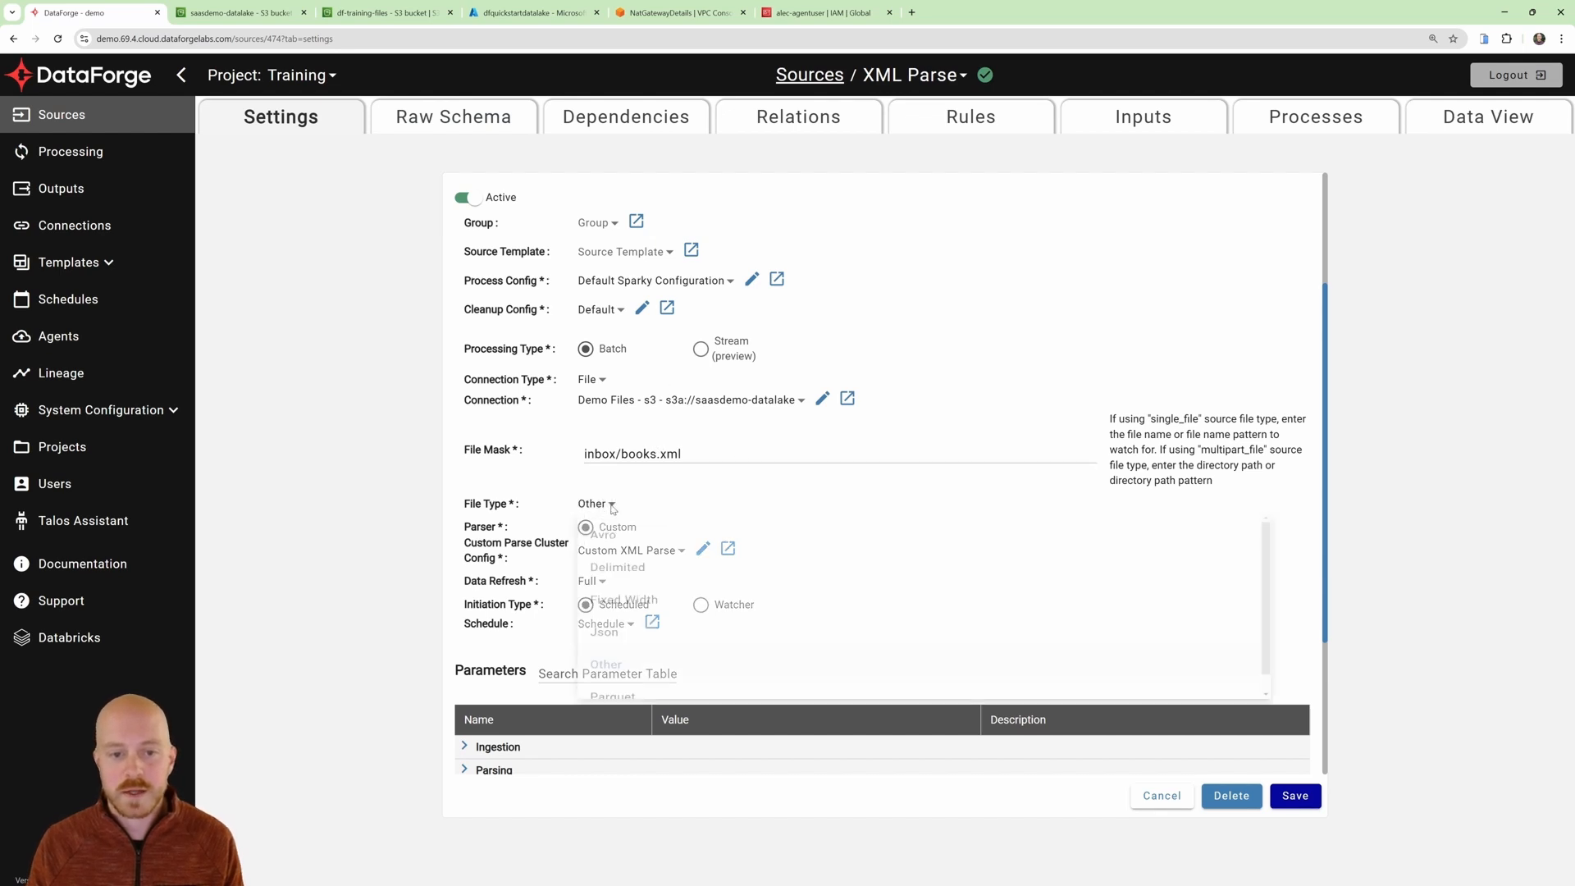
{"action": "left_click", "coordinate": [439, 582]}
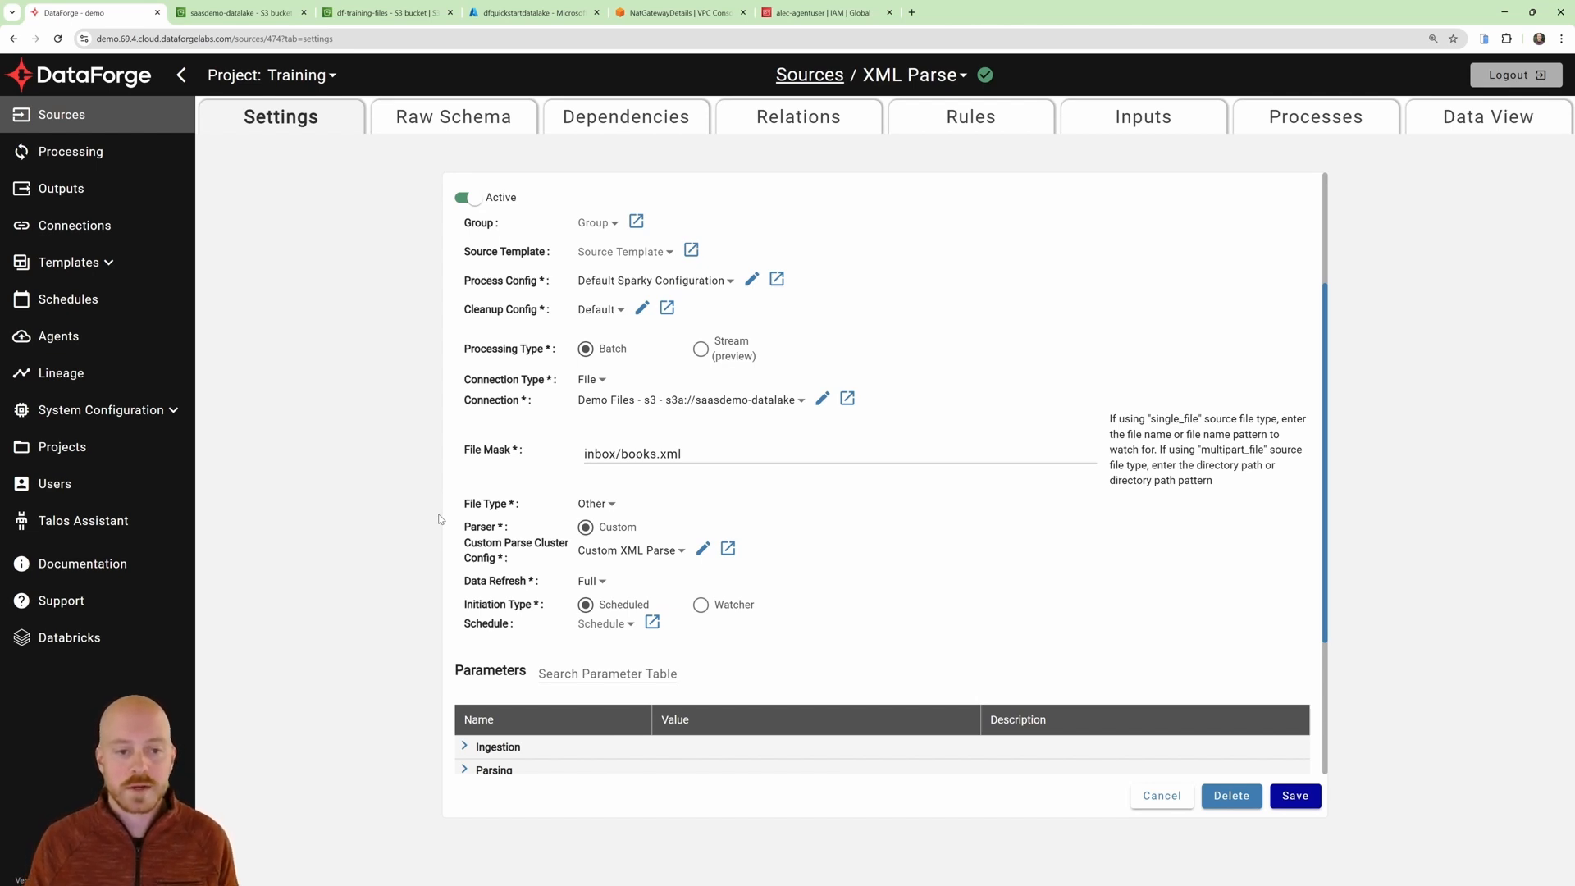
{"action": "mouse_move", "coordinate": [518, 549]}
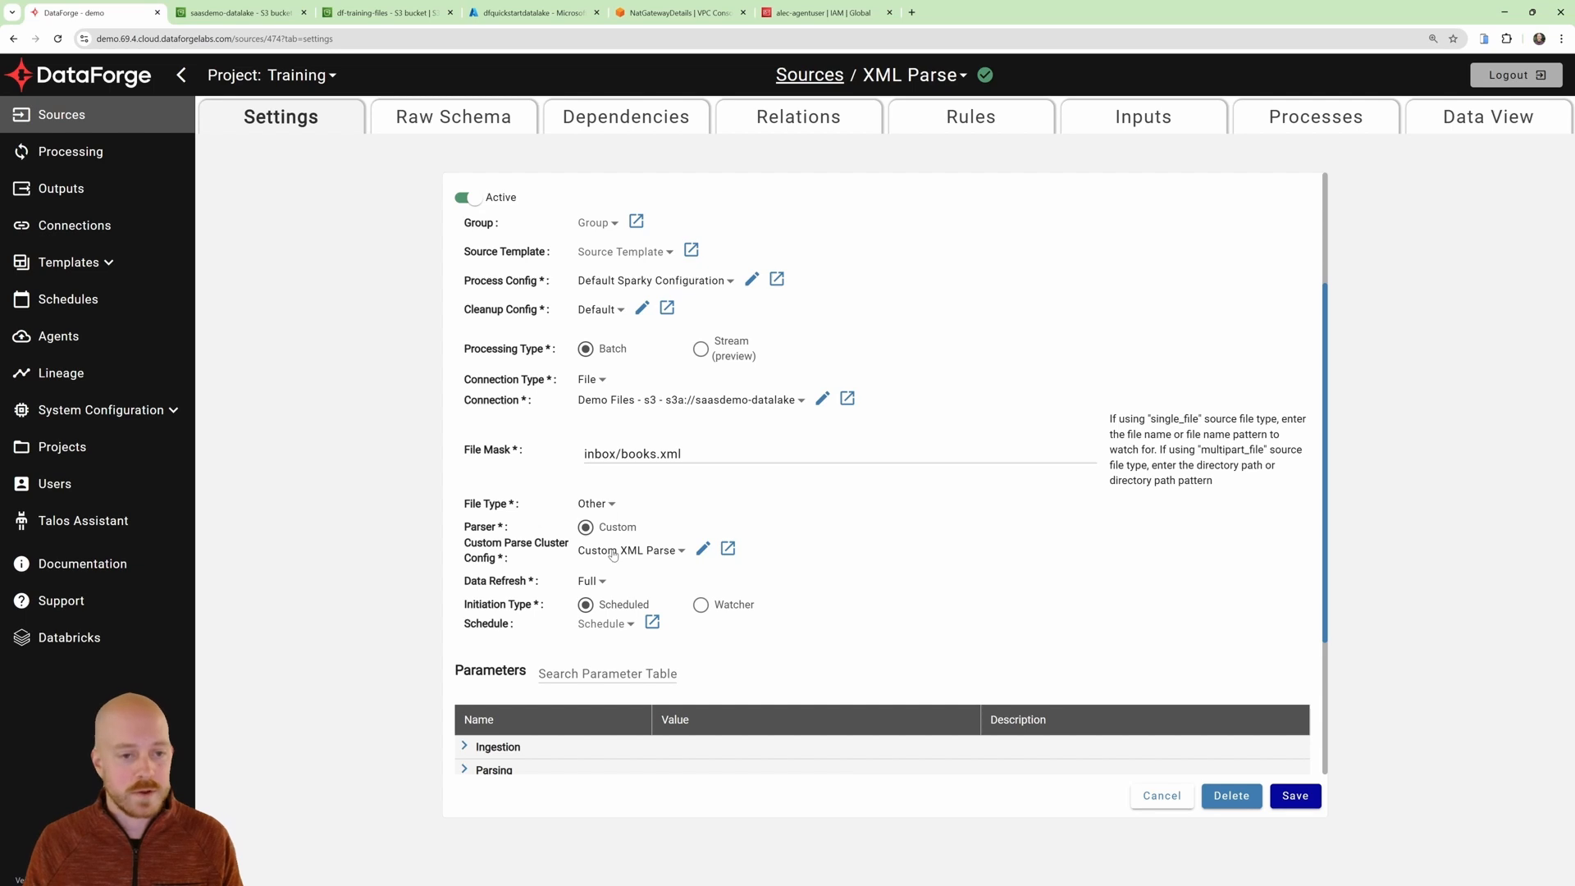
{"action": "scroll", "coordinate": [614, 556], "scroll_direction": "down", "scroll_amount": 2}
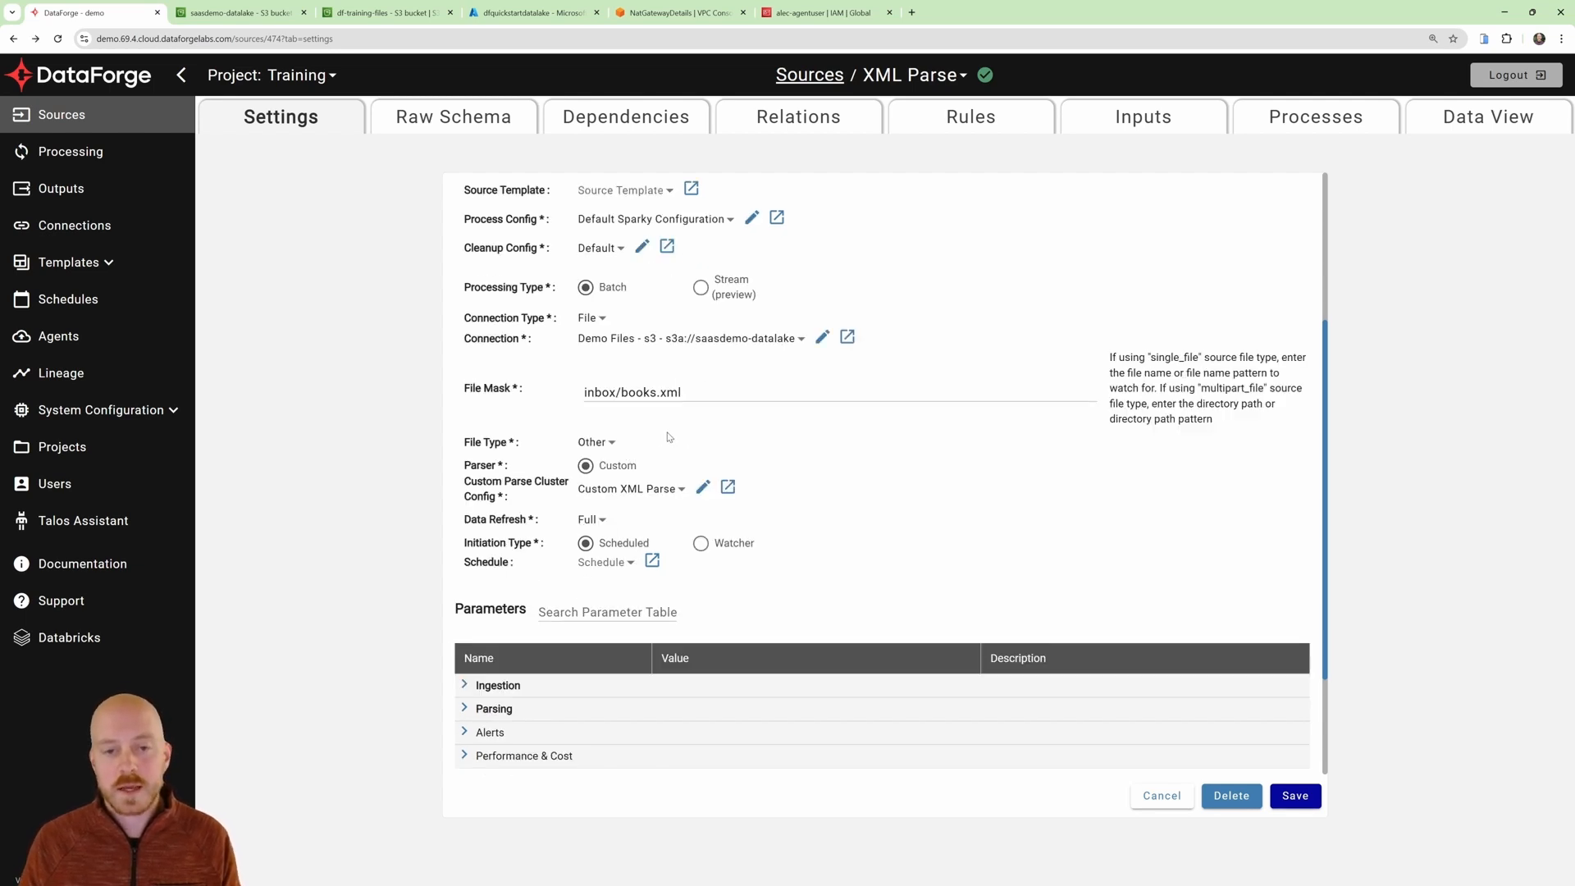
Look through the list of all connections and return to the sources list.
{"action": "left_click", "coordinate": [86, 227]}
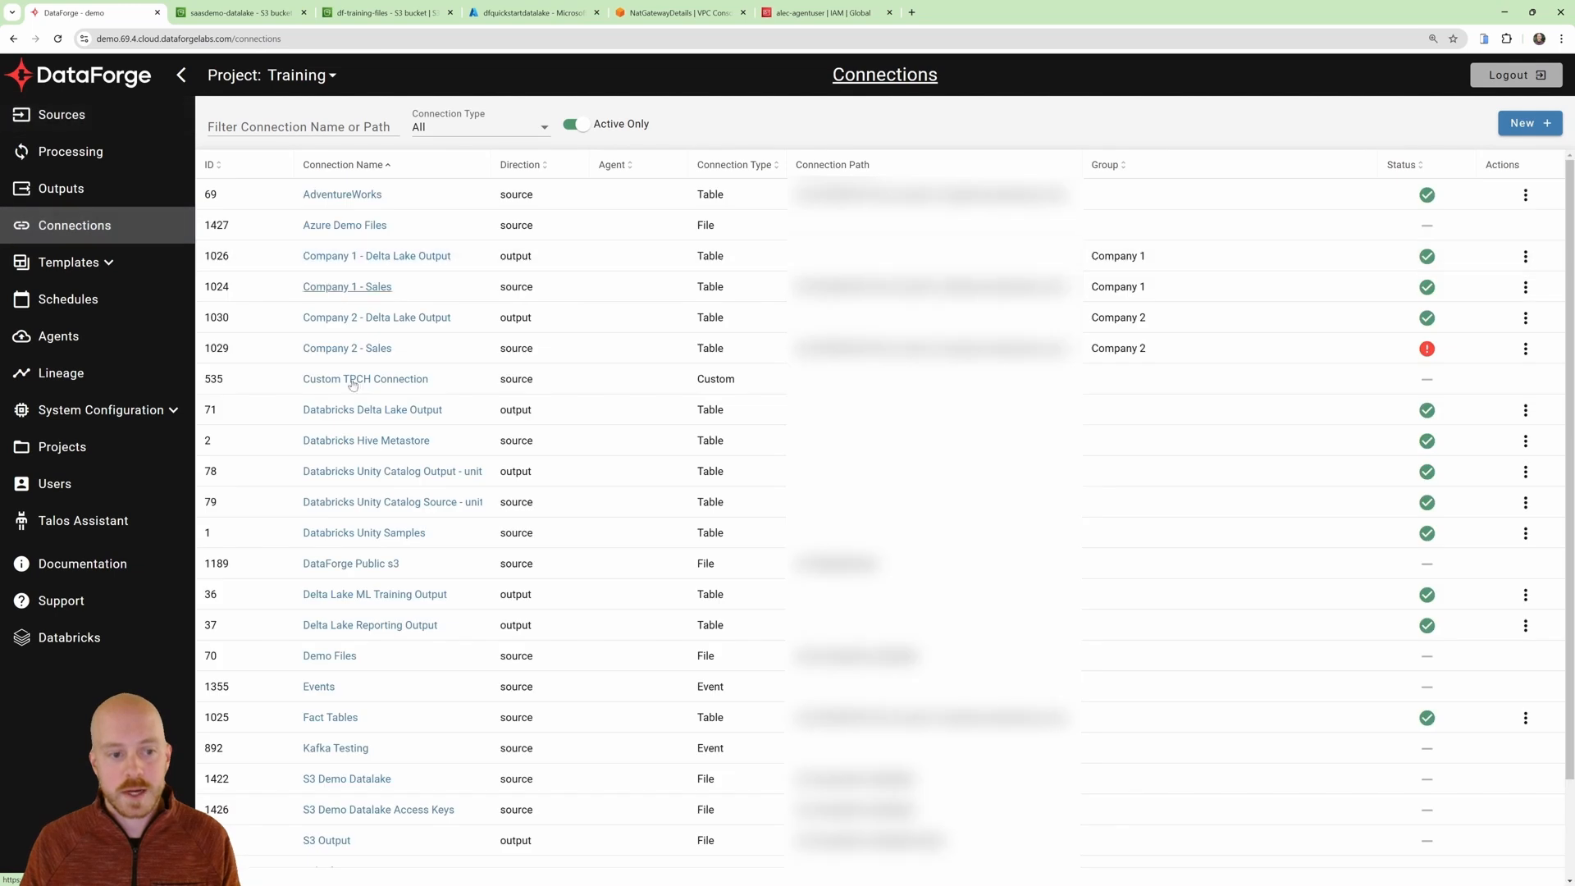
{"action": "scroll", "coordinate": [370, 443], "scroll_direction": "down", "scroll_amount": 2}
{"action": "scroll", "coordinate": [352, 492], "scroll_direction": "up", "scroll_amount": 2}
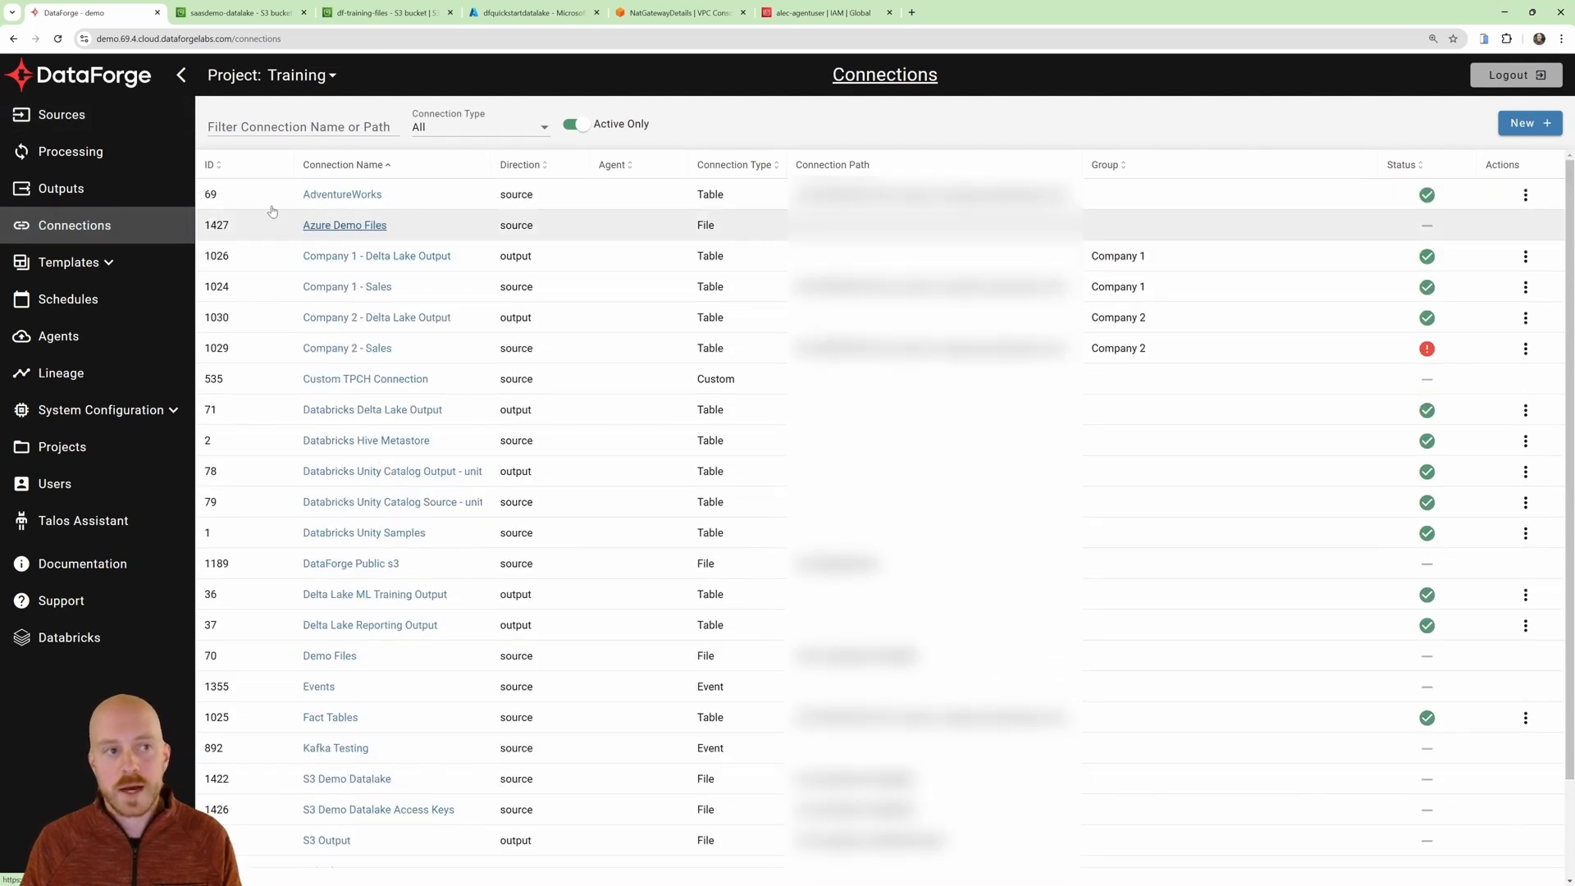
{"action": "left_click", "coordinate": [82, 121]}
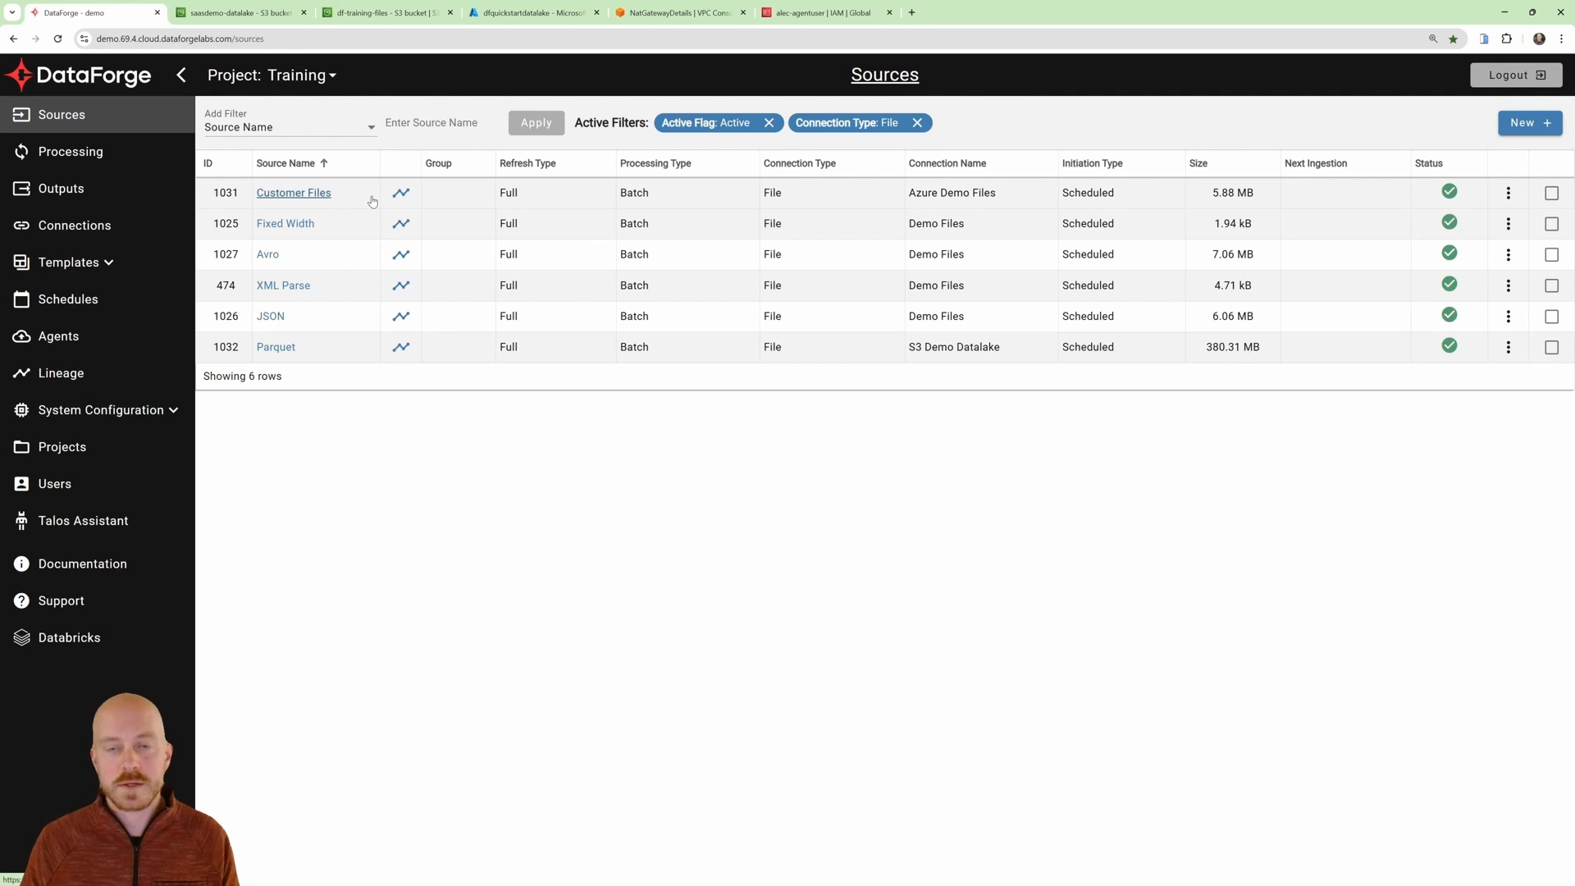